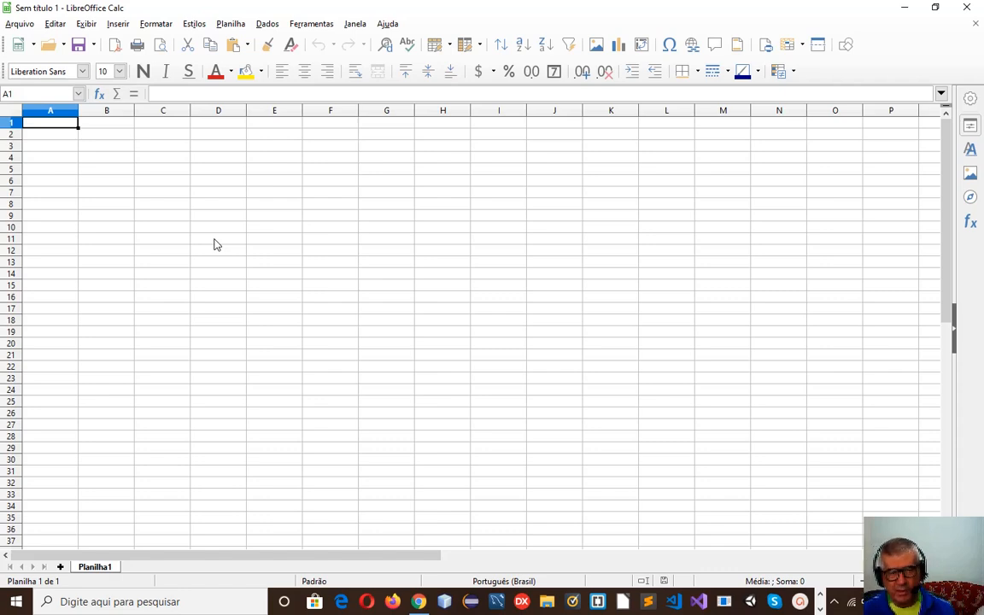
Browse the Planilha menu's Estilos and Formatar entries, then select cell H11 and bring up the Formatar menu.
click(235, 25)
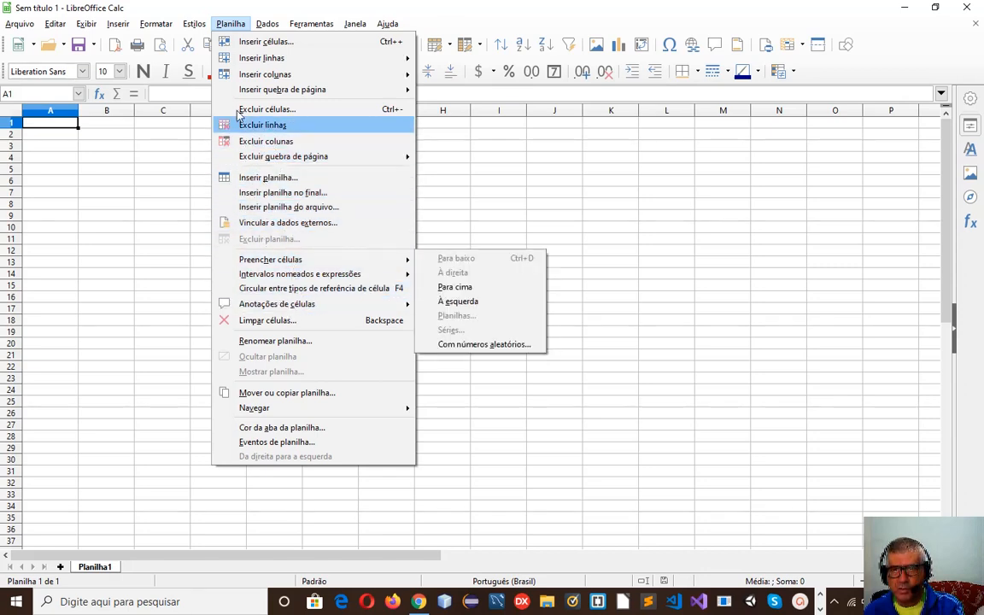
mouse_move(171, 29)
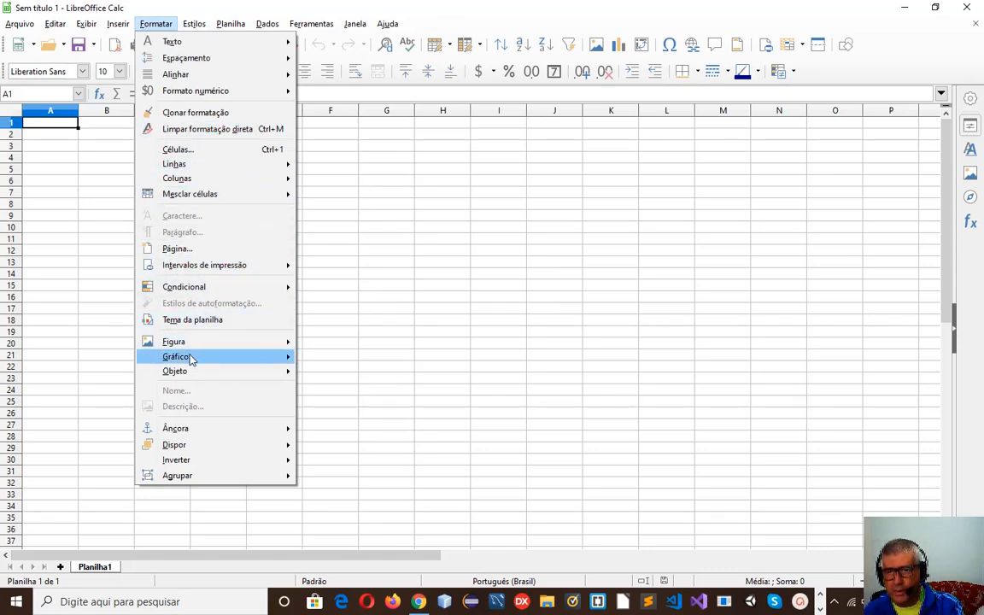
mouse_move(172, 166)
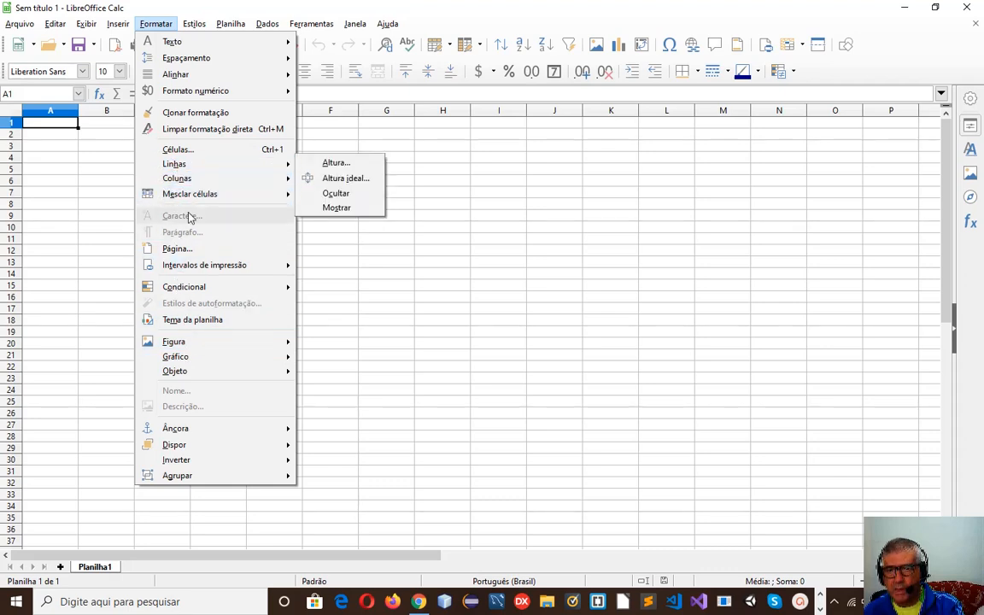
click(431, 276)
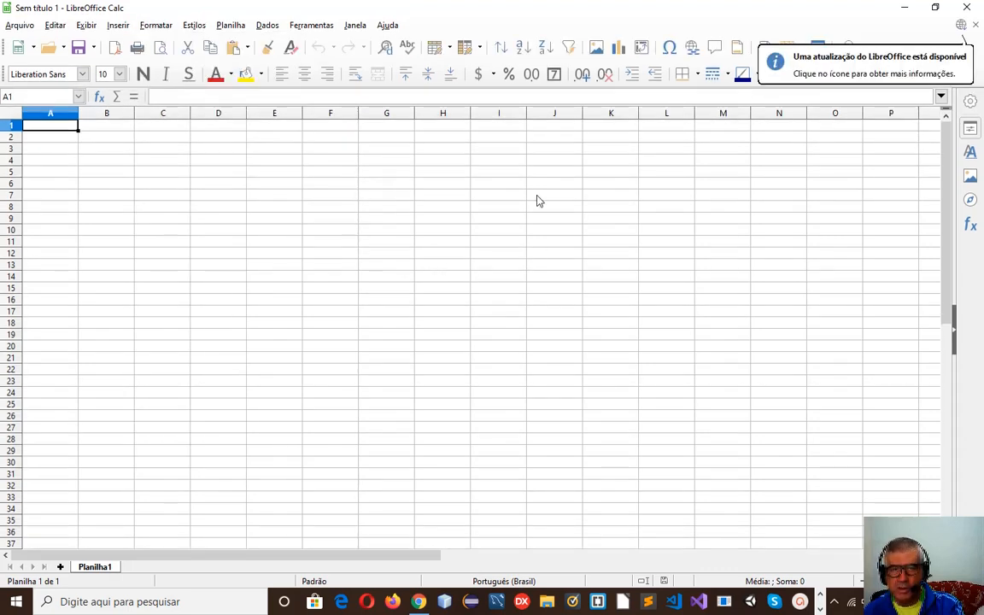
click(455, 242)
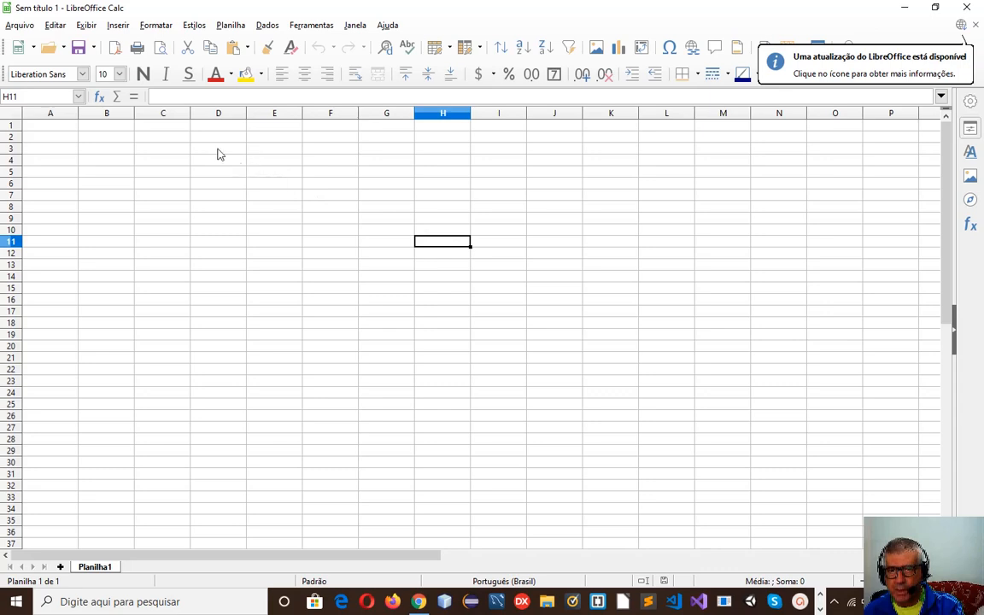
click(155, 25)
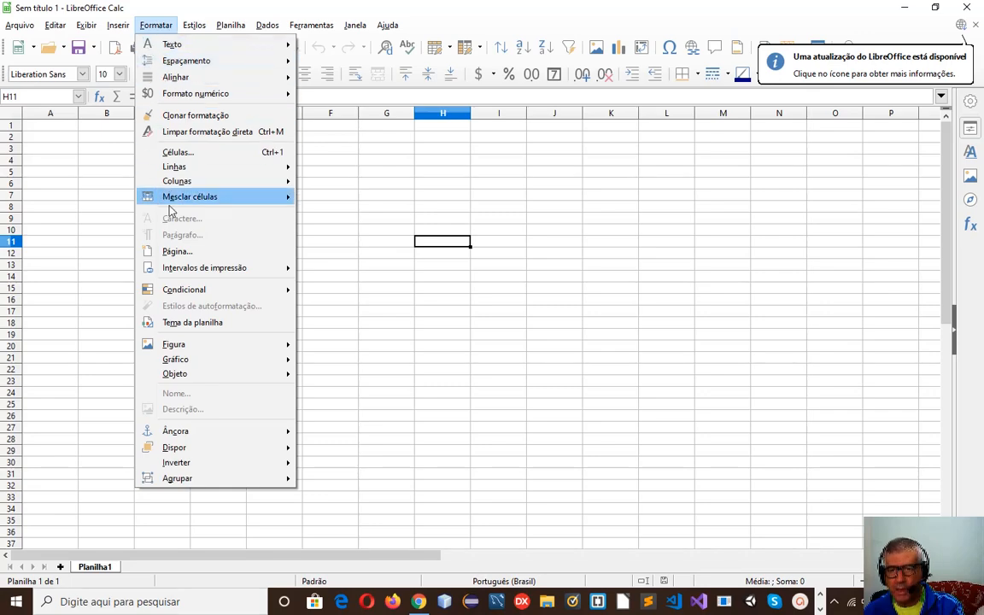
Open the Padrão page style settings and keep A4 as the paper size.
click(175, 251)
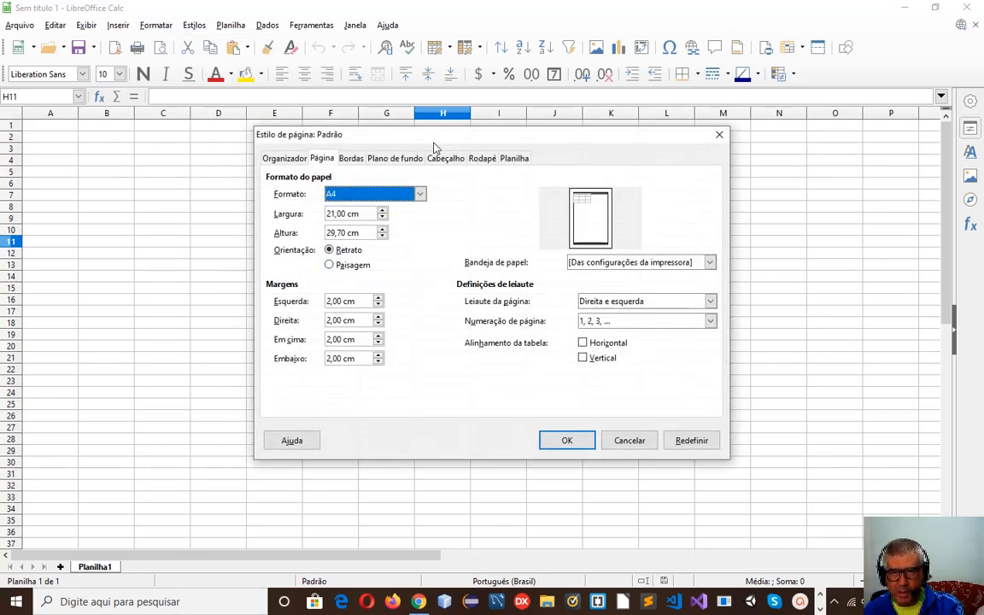
drag(432, 146, 385, 169)
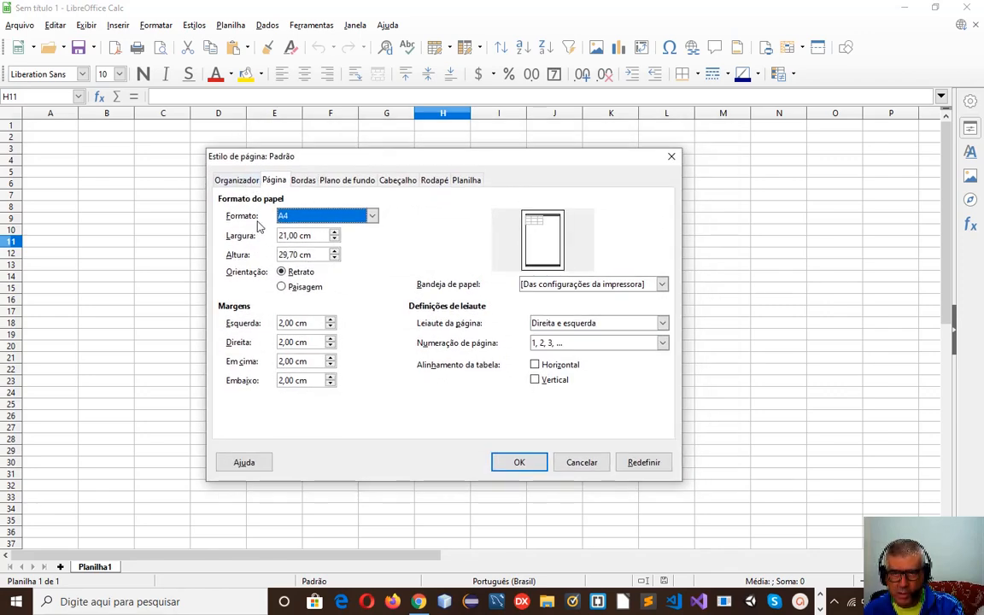
click(374, 217)
click(374, 217)
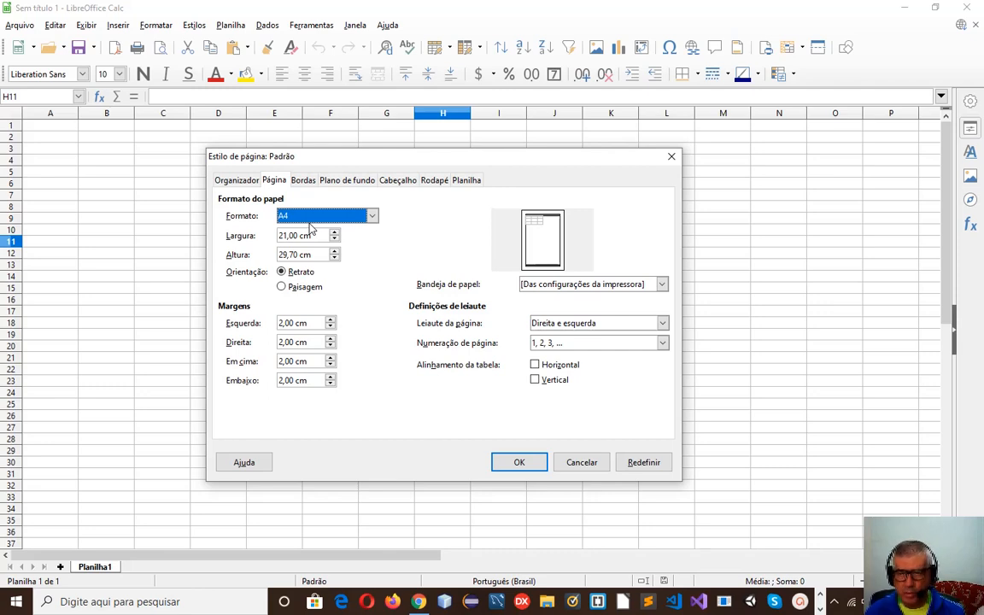
Try landscape orientation and check the 2,00 cm margins, then return to portrait.
click(283, 288)
click(289, 273)
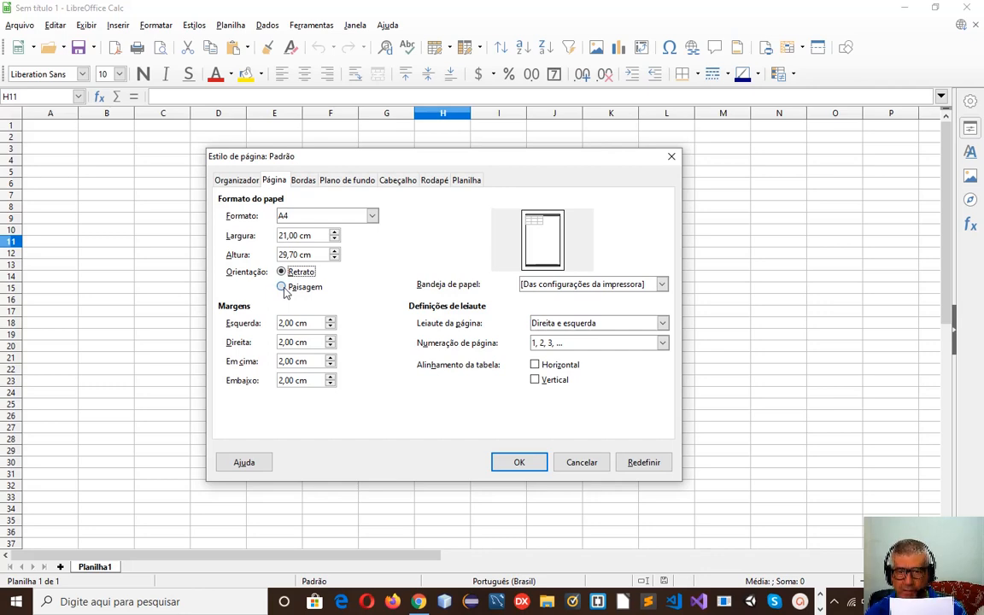
click(282, 287)
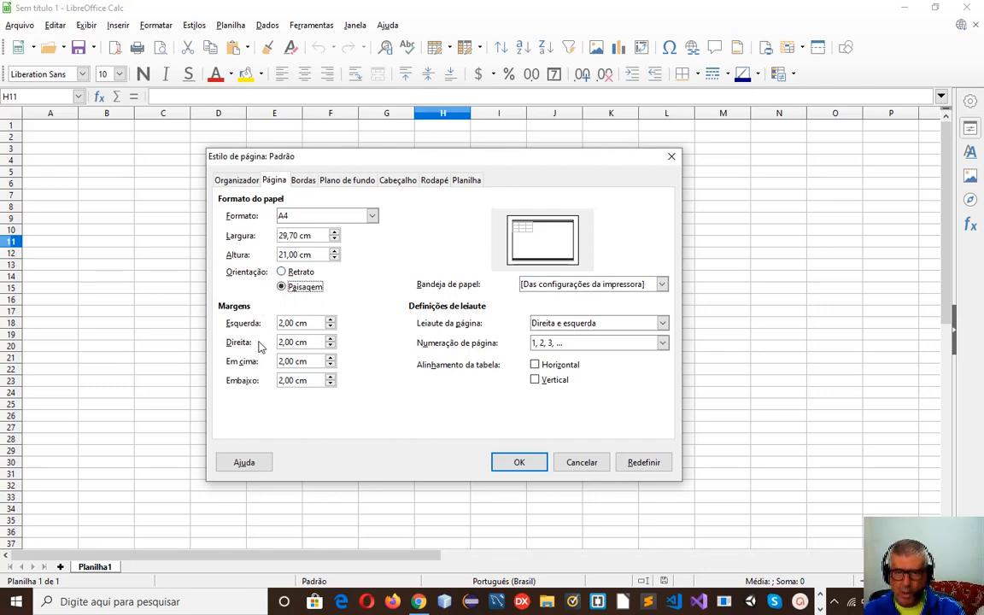
drag(305, 323, 280, 326)
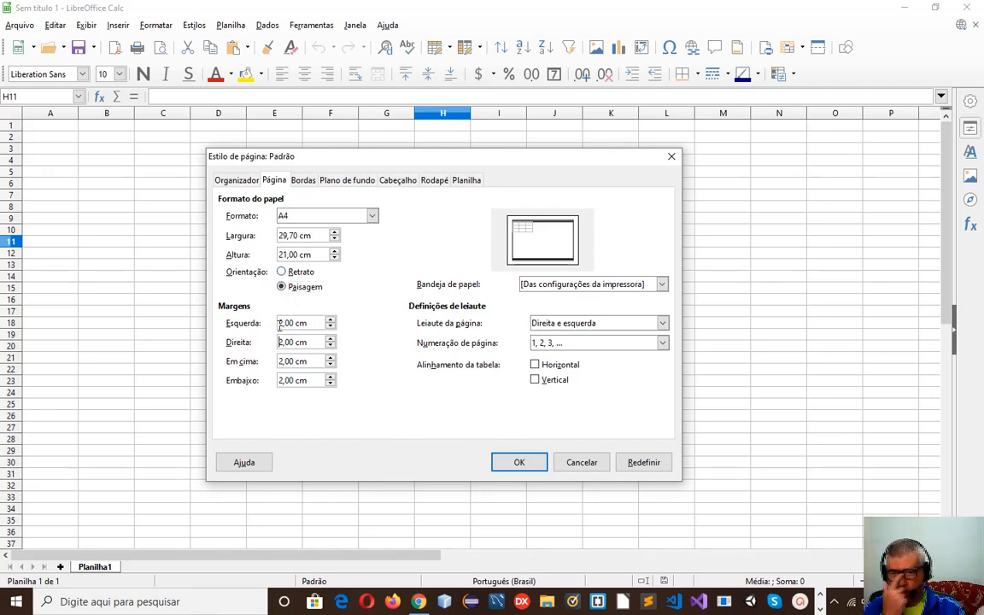
click(312, 357)
drag(313, 357, 292, 377)
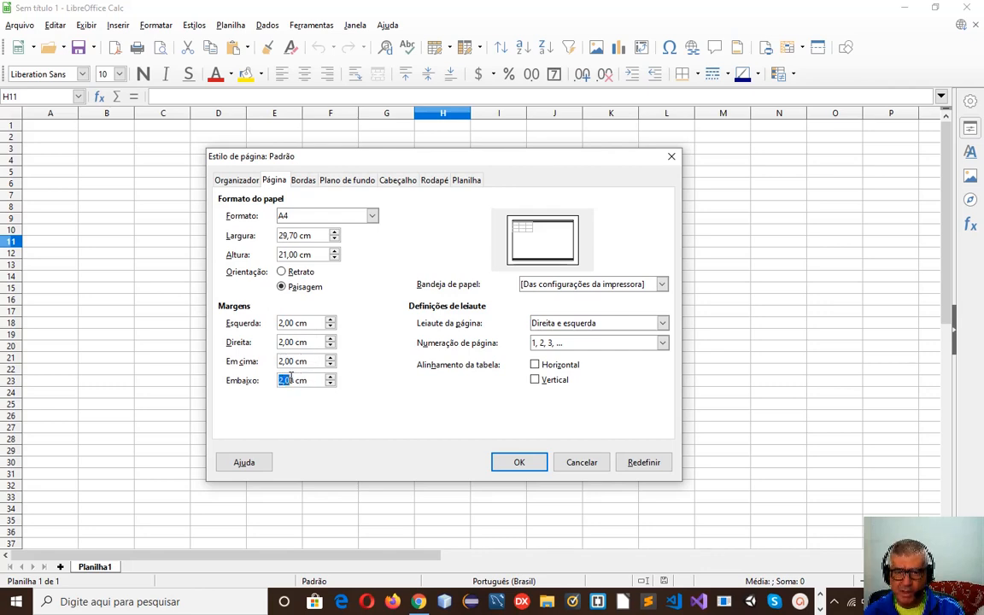
click(317, 321)
click(319, 337)
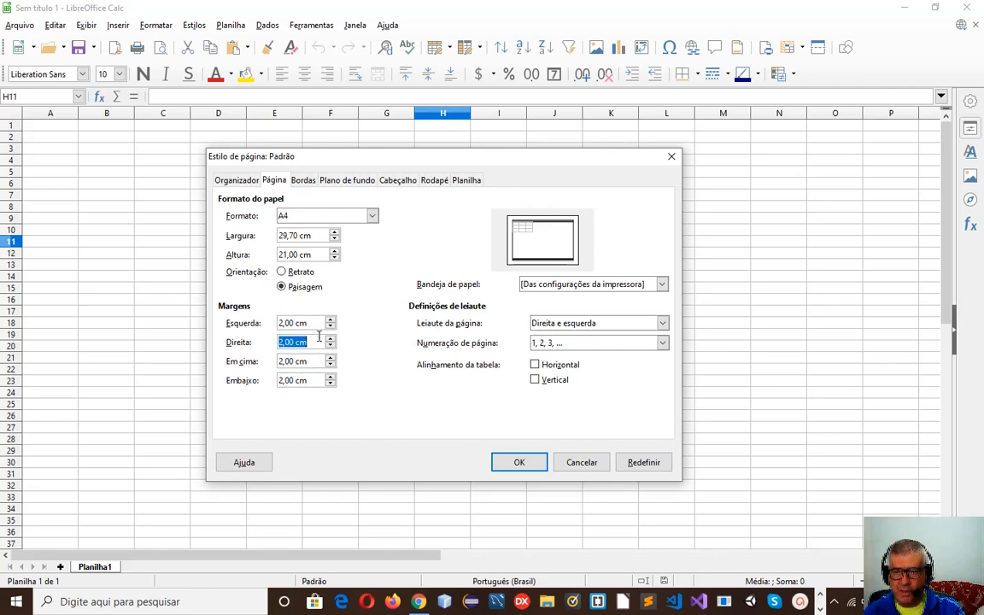
click(322, 361)
click(314, 378)
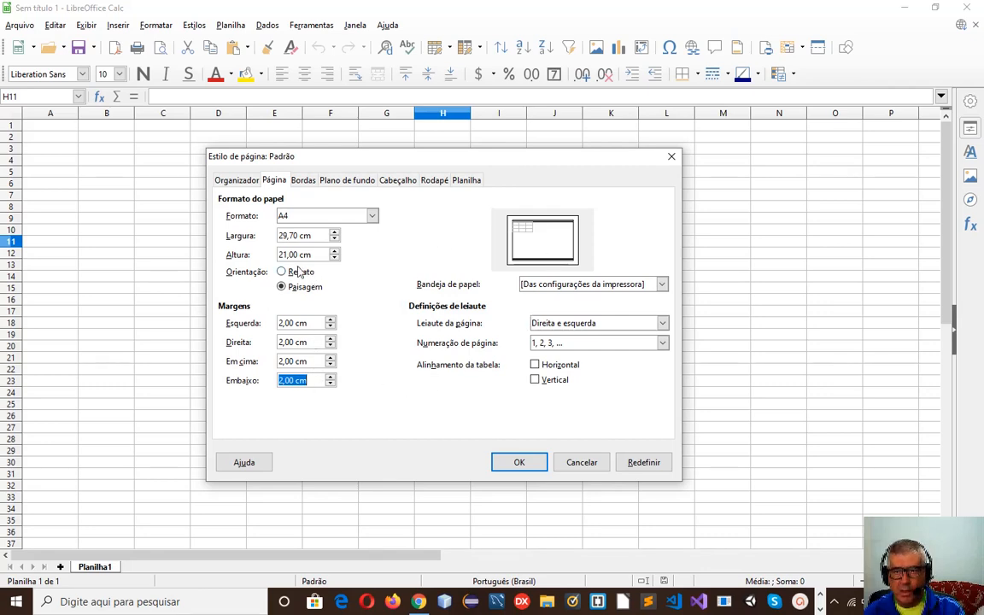
click(288, 274)
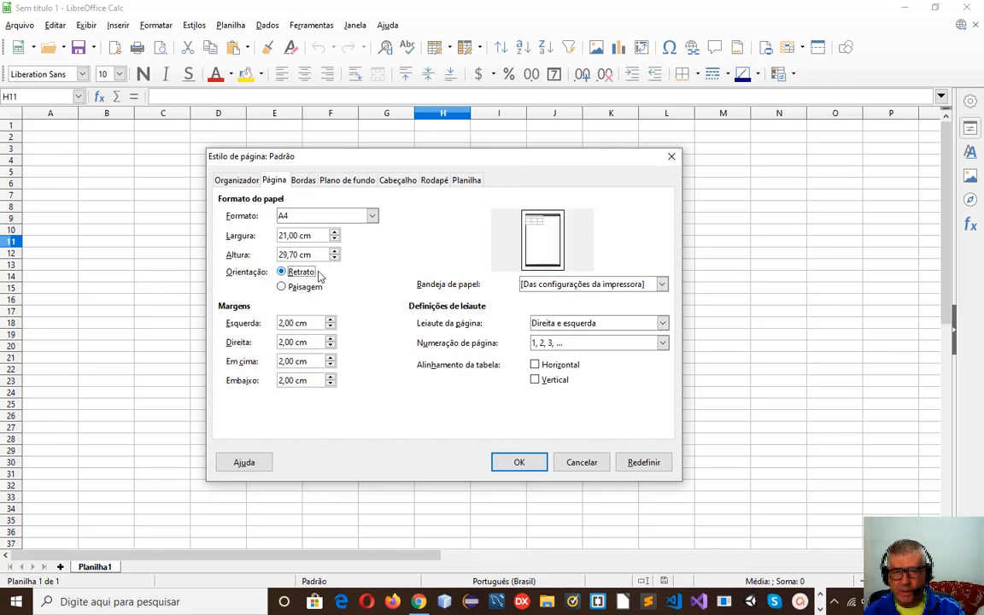
click(306, 182)
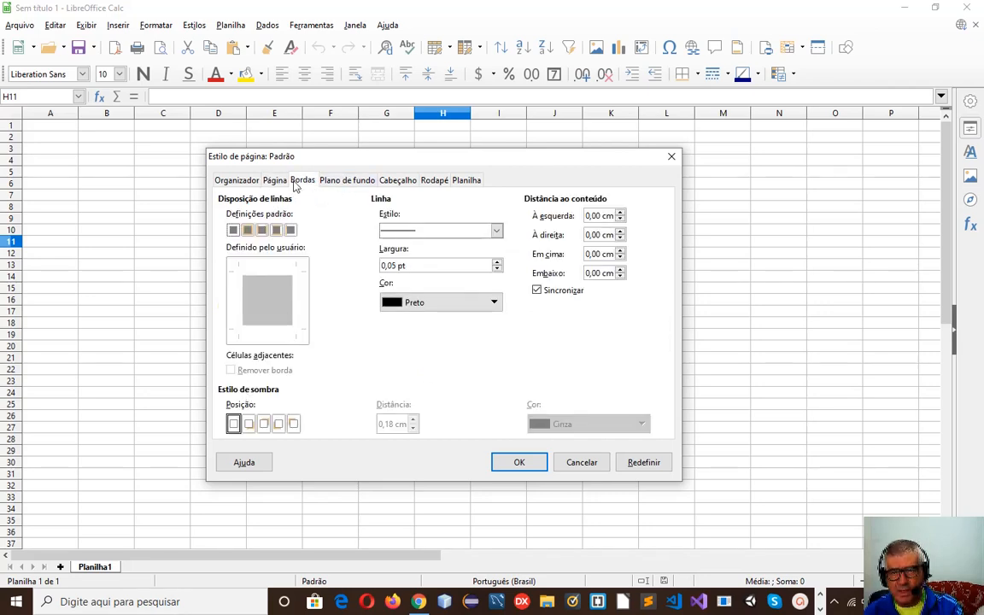
click(336, 181)
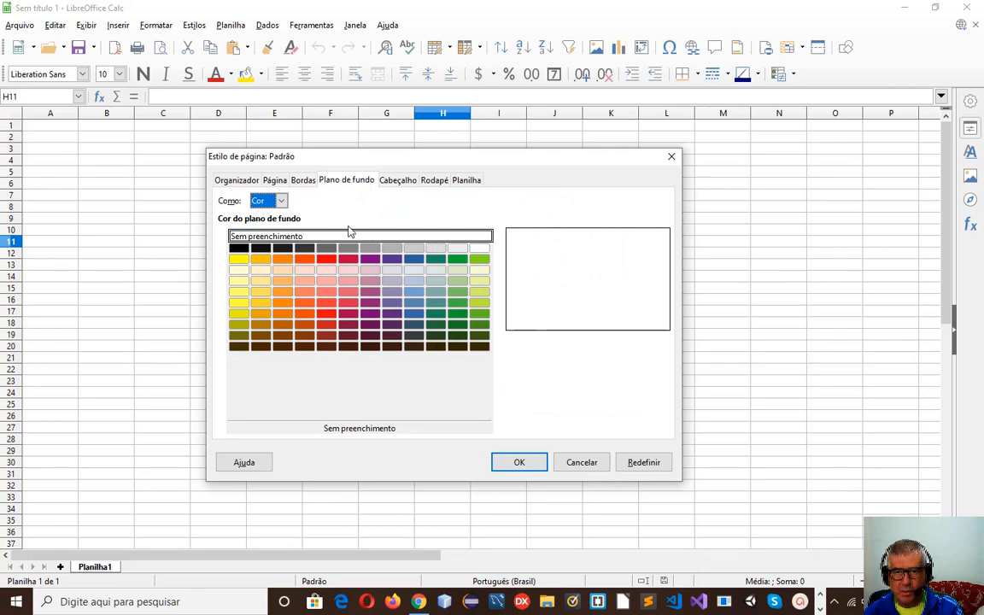
click(395, 181)
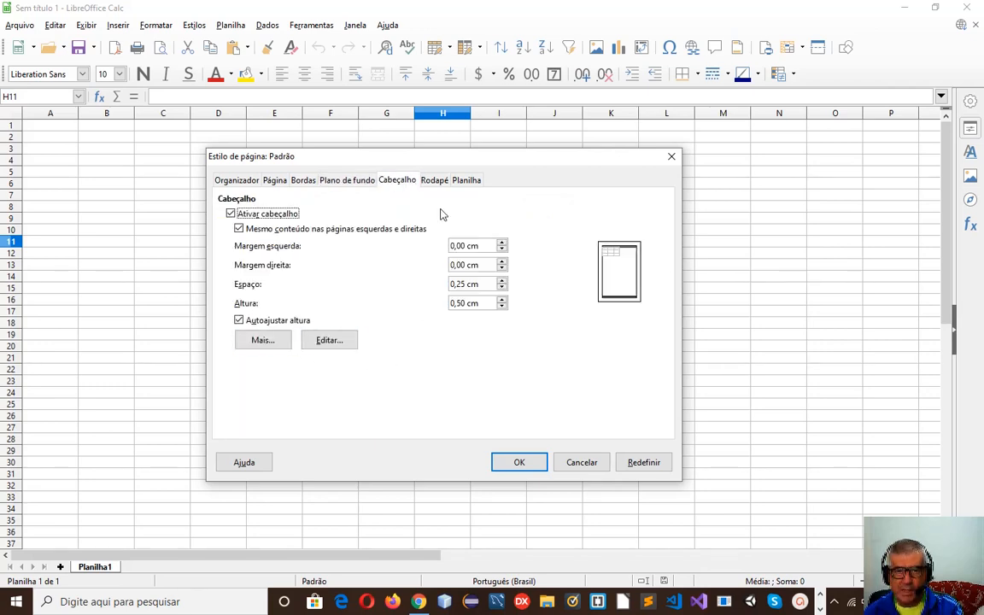
click(436, 182)
click(465, 181)
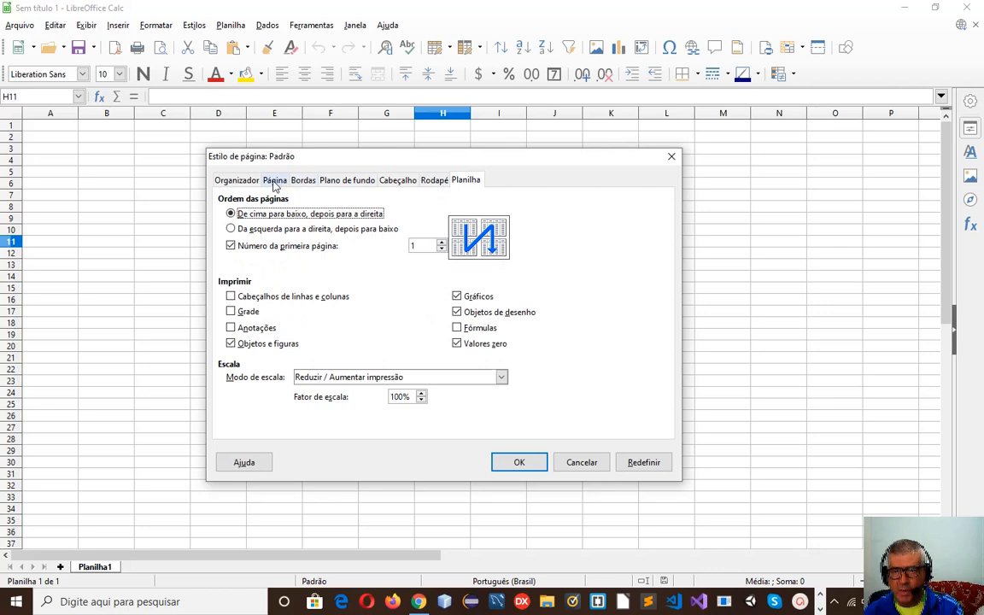
click(274, 181)
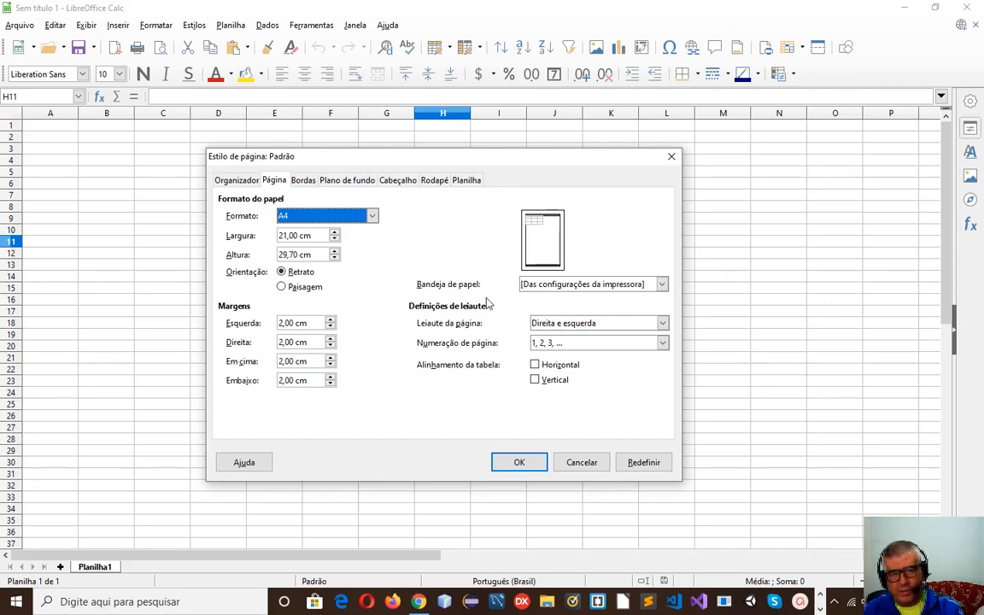
Tick both Horizontal and Vertical table alignment for the Padrão page style and confirm with OK.
click(536, 366)
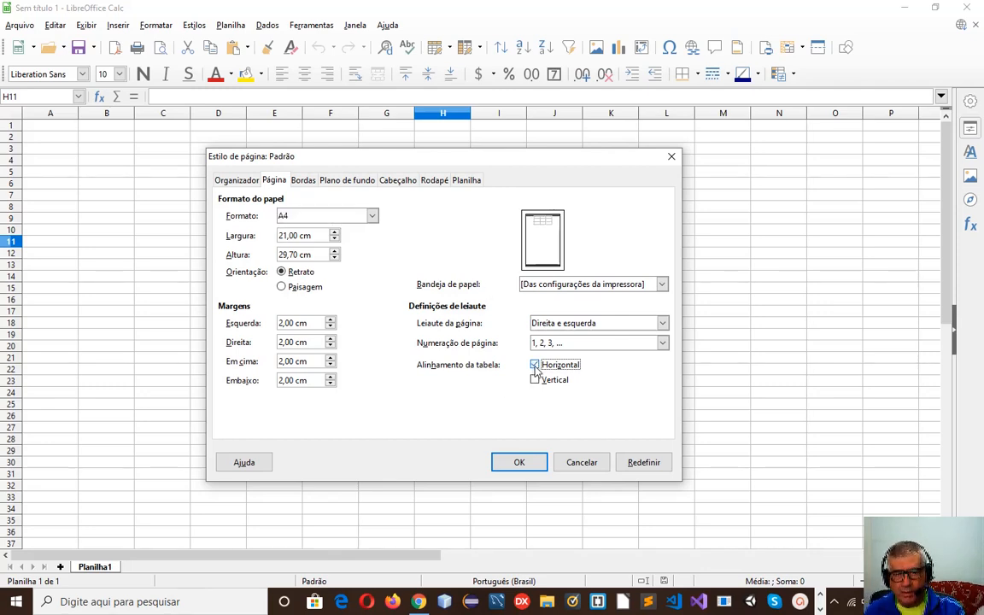
click(535, 379)
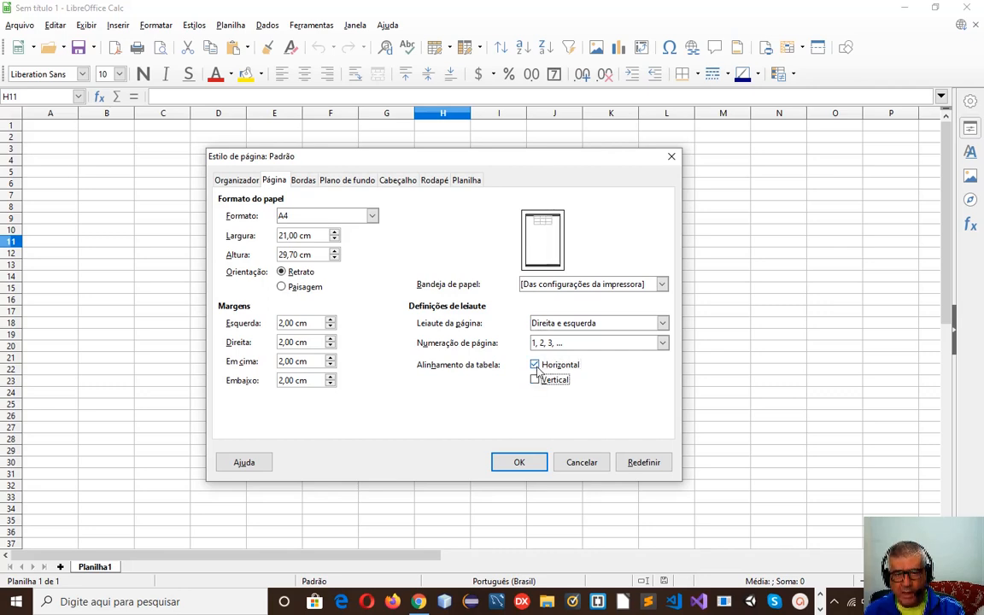
click(535, 365)
click(535, 379)
click(537, 366)
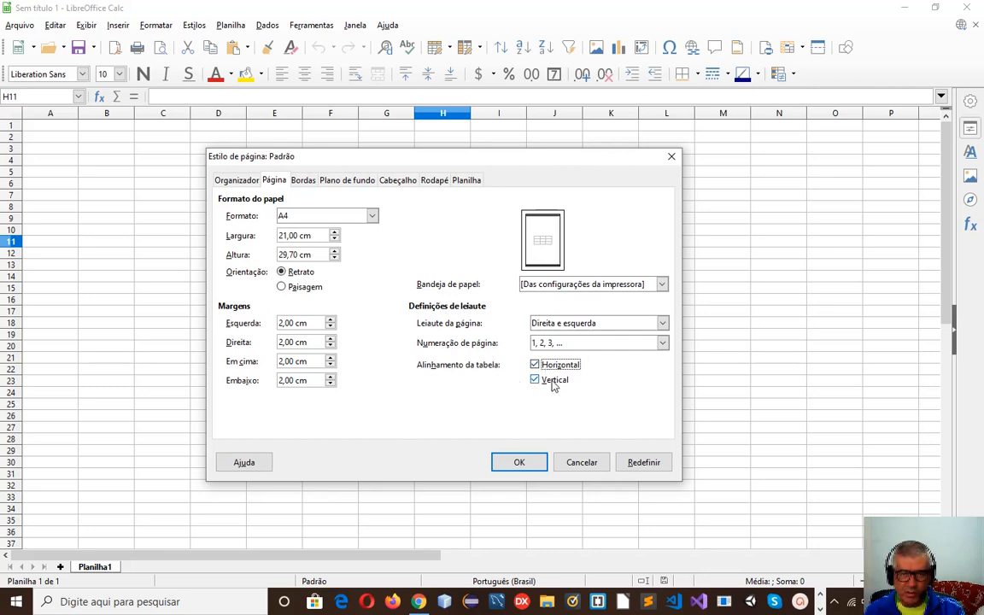
click(531, 463)
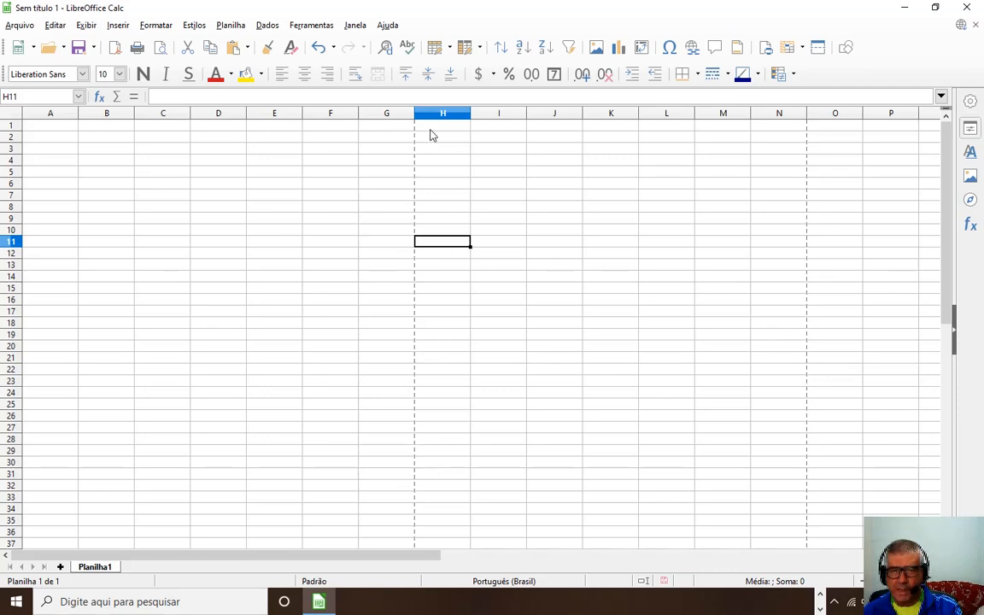
Try selecting columns G and H, then zoom in on the sheet.
click(387, 115)
click(443, 115)
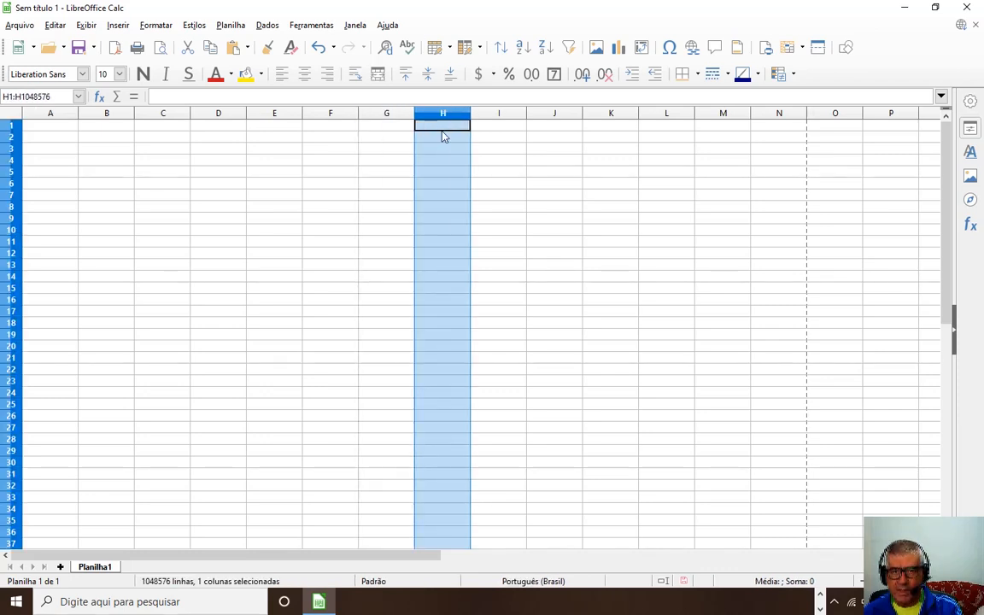
click(497, 160)
click(402, 114)
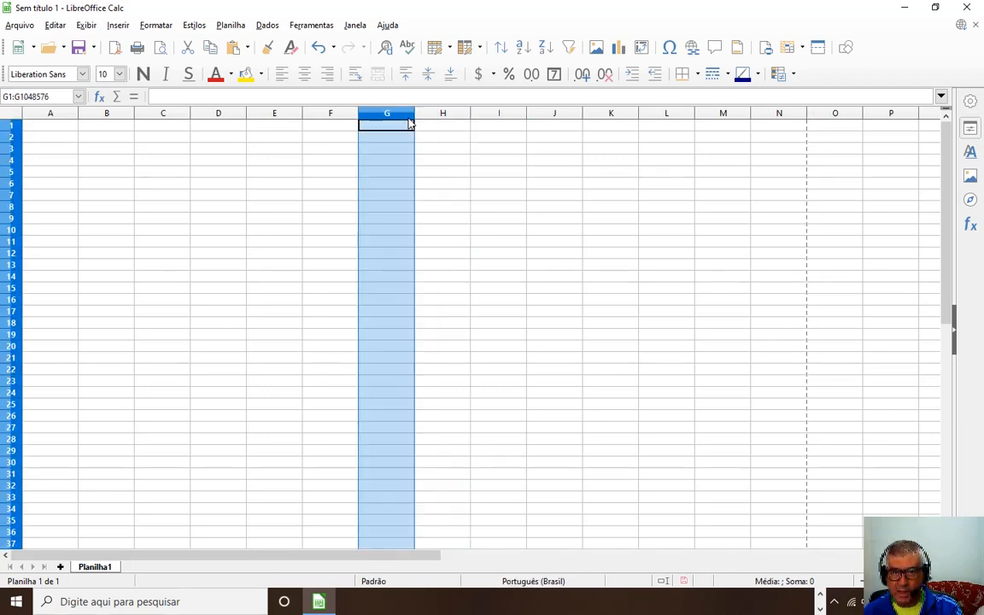
click(478, 136)
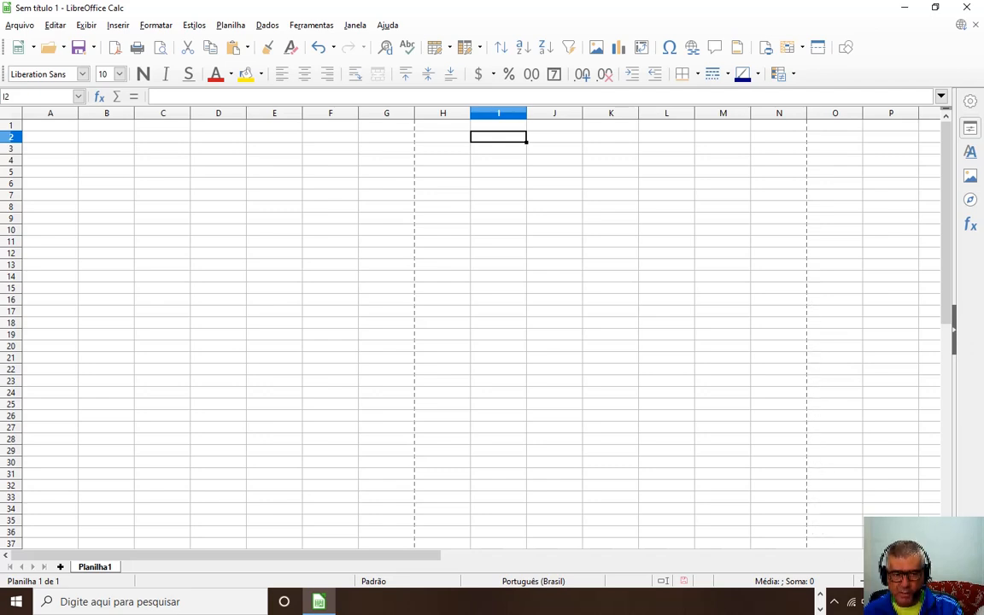
click(942, 581)
click(942, 581)
click(941, 581)
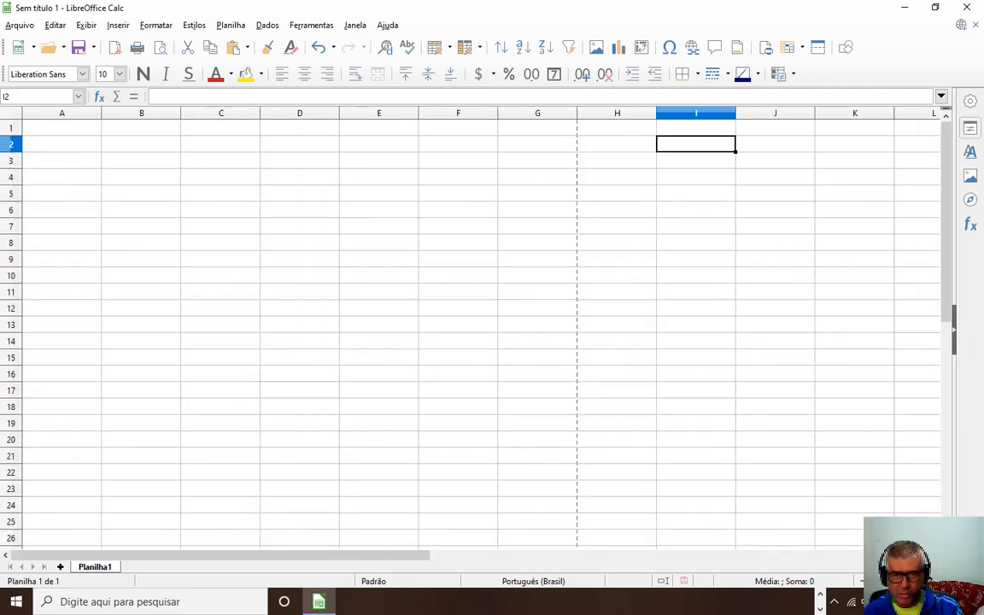
click(942, 581)
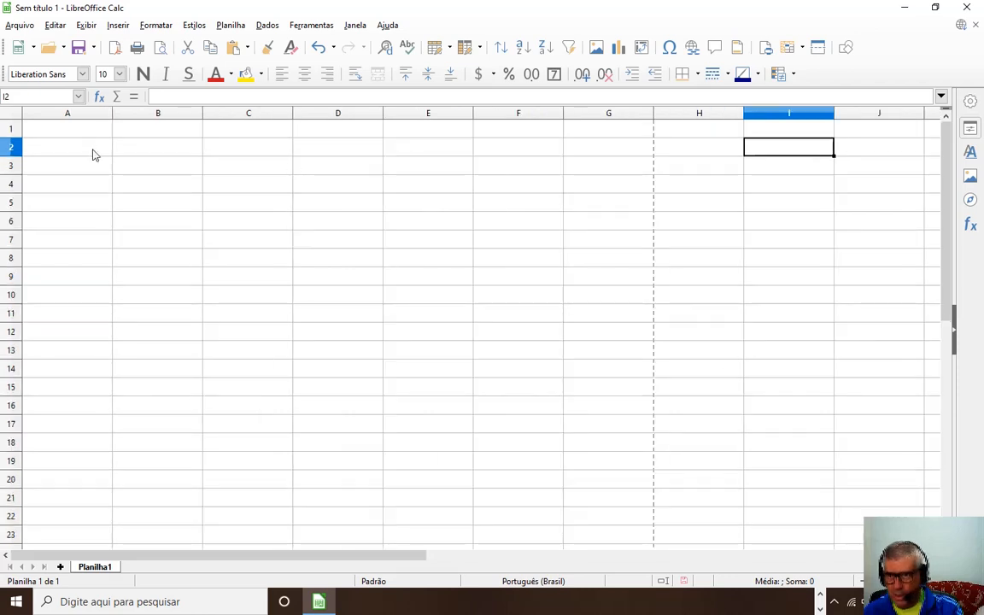
Select columns A to G, clear that selection, then use the corner box to select all cells.
click(96, 116)
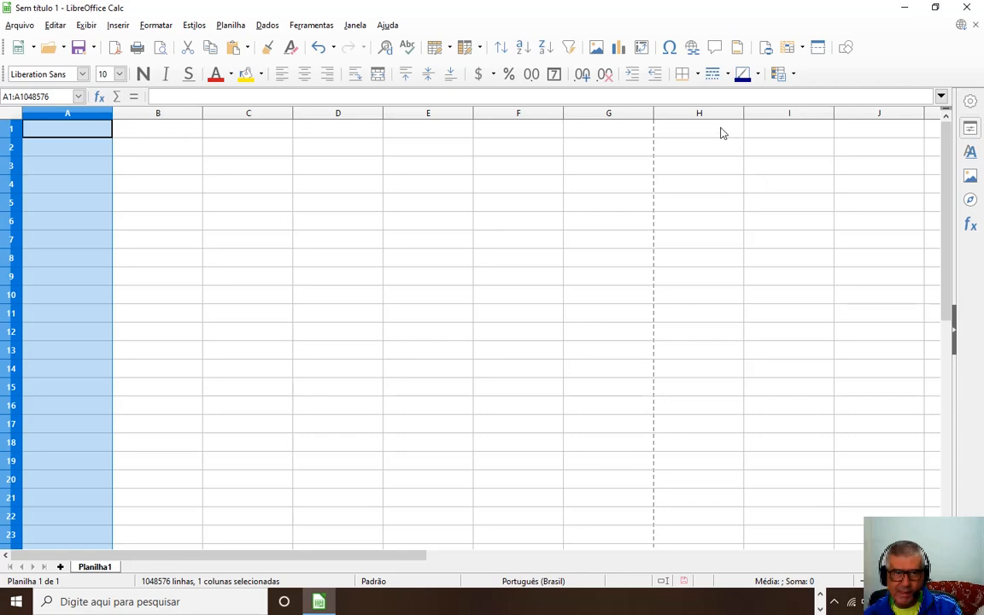
shift+click(720, 129)
click(598, 112)
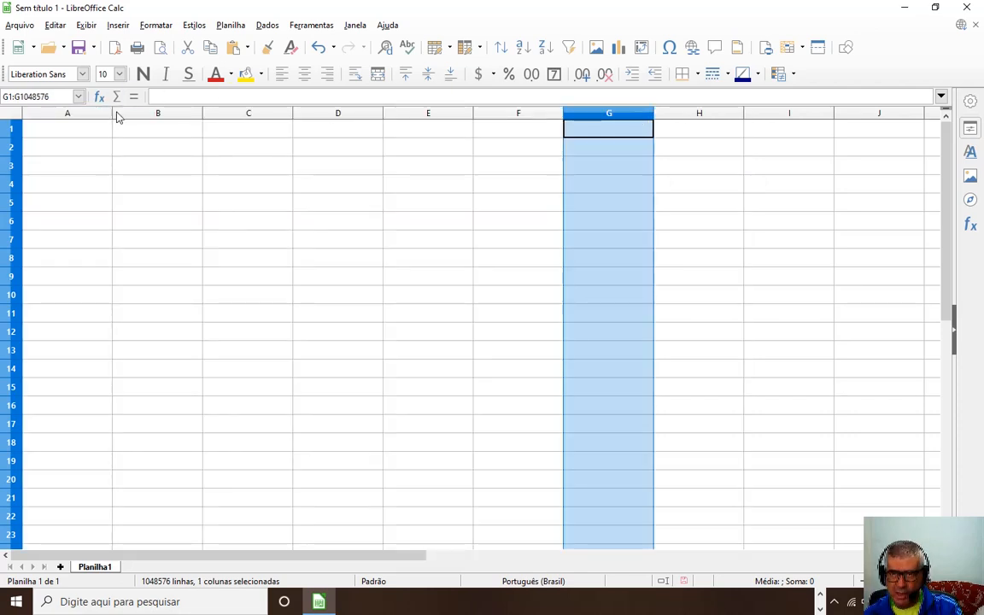
click(81, 114)
shift+click(604, 120)
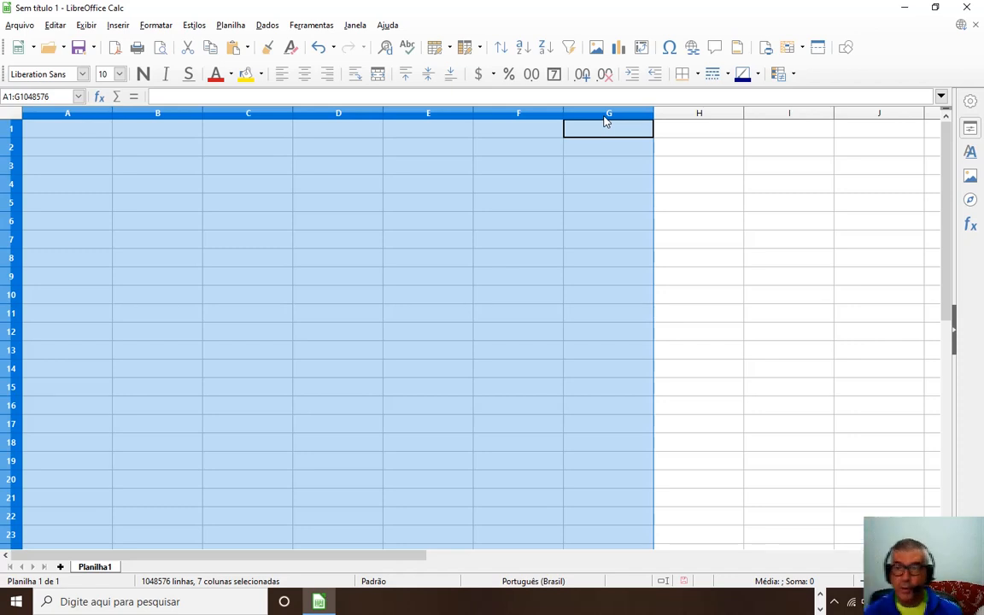
click(266, 332)
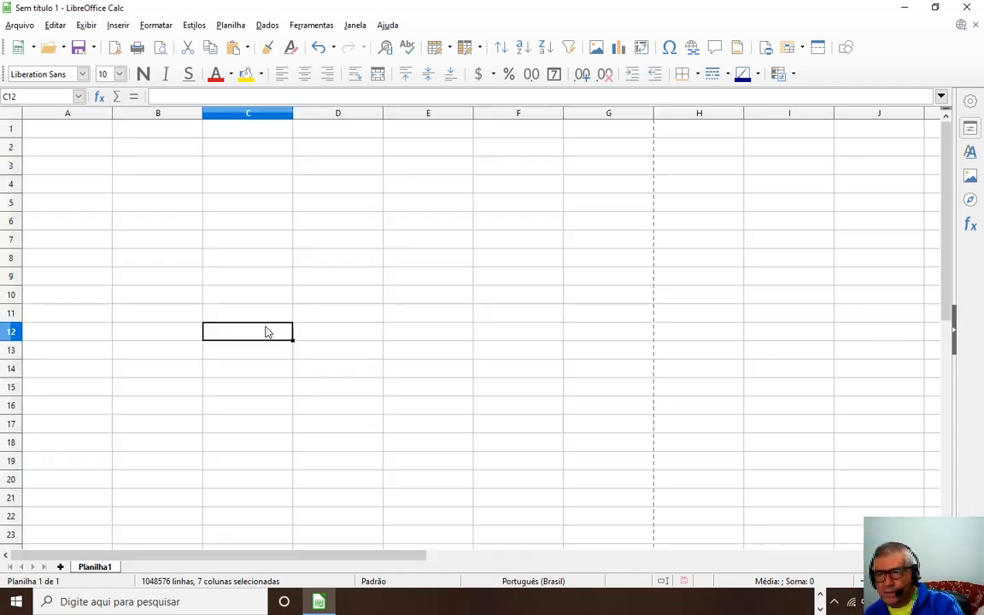
click(13, 115)
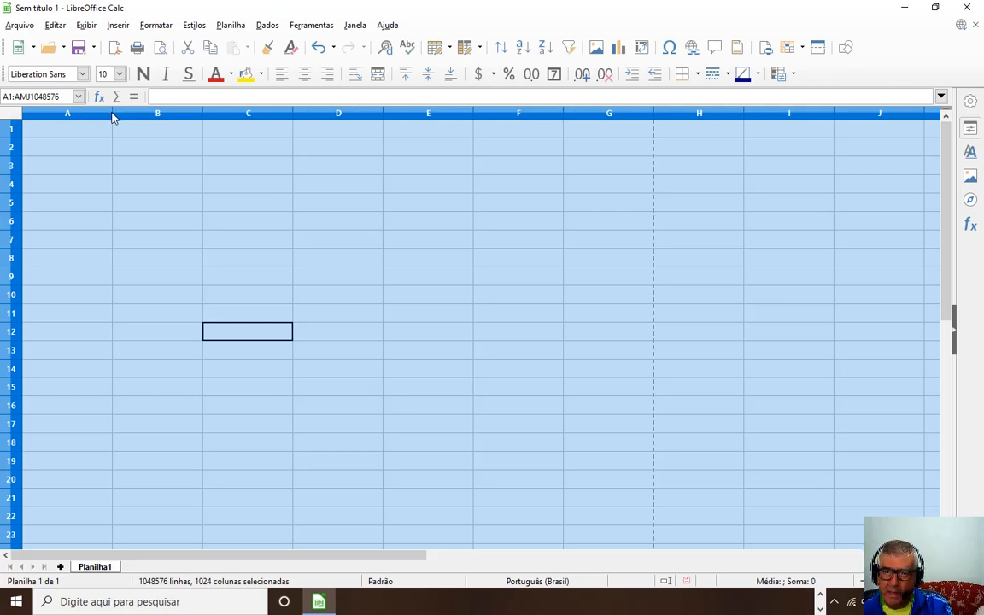
Make all columns 2,21 cm wide and rows 0,54 cm high, with left-aligned, vertically centred text.
drag(112, 115, 94, 112)
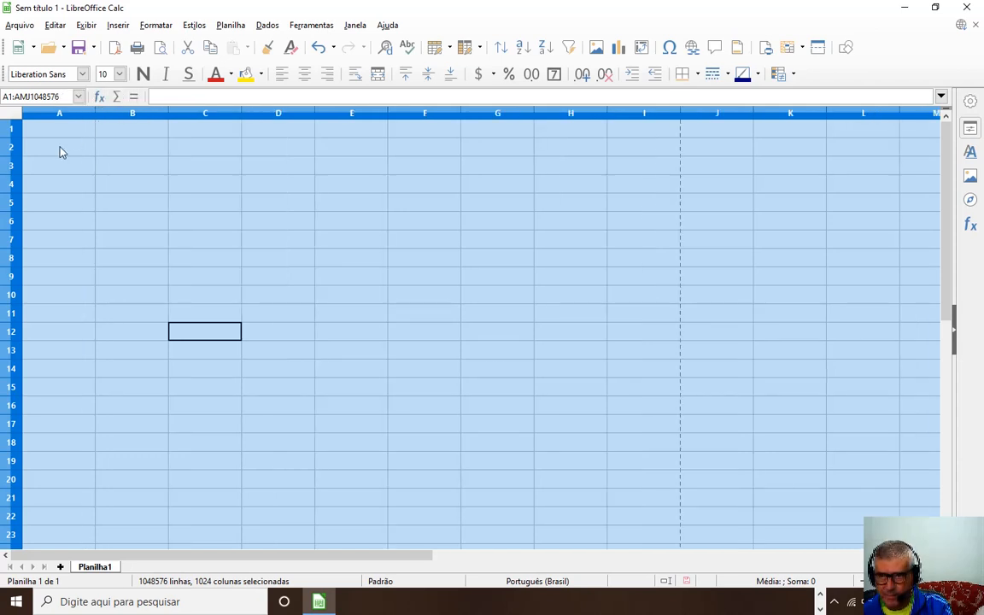
drag(14, 137, 14, 145)
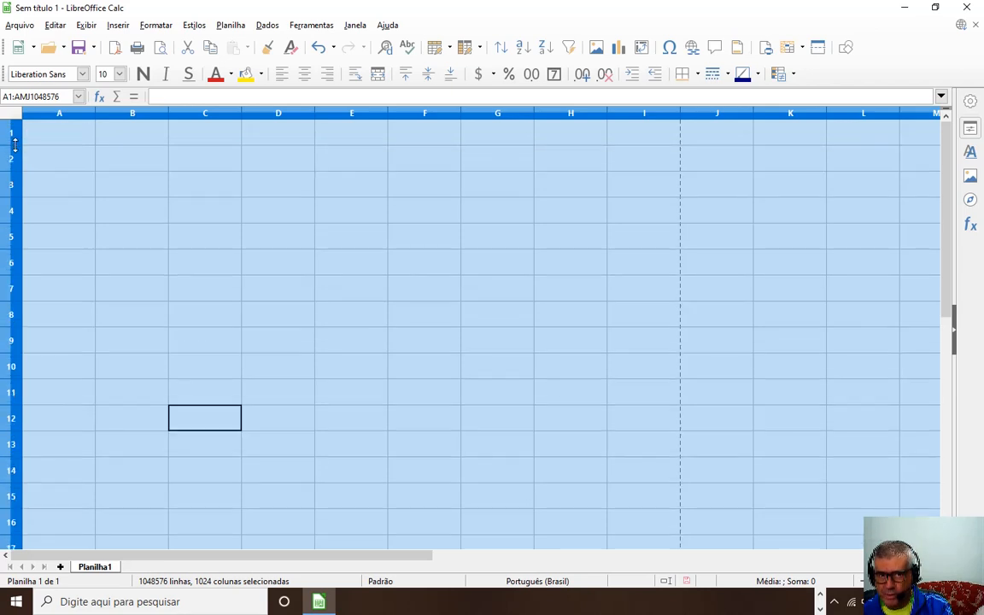
click(282, 78)
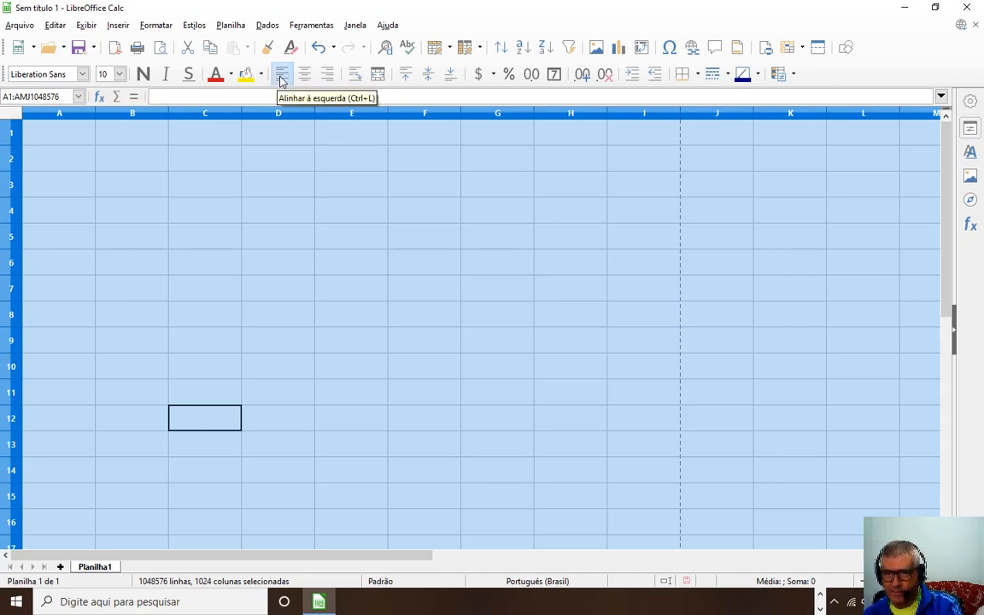
click(431, 75)
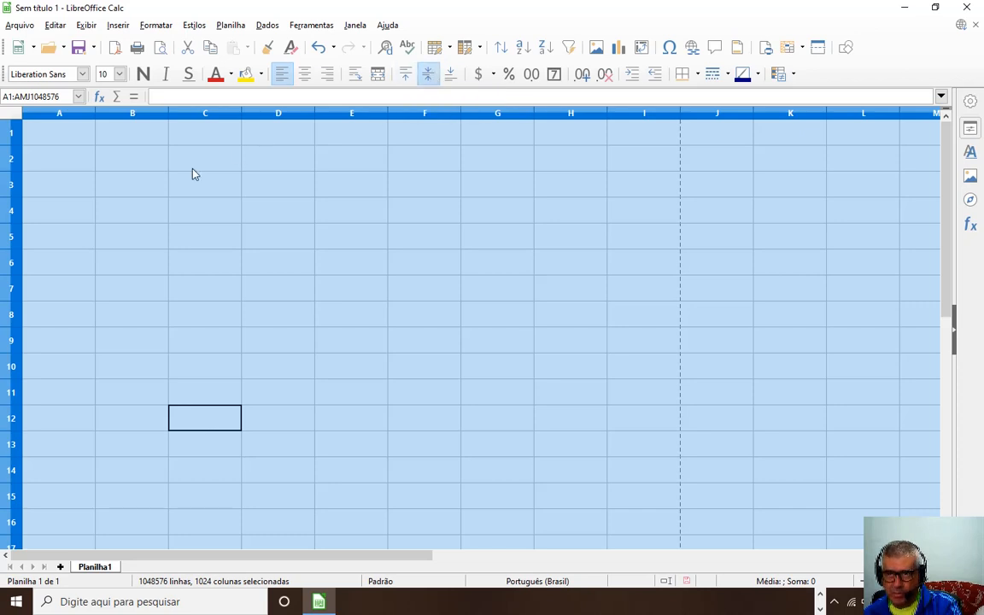
Set the whole sheet's font to Comic Sans MS at size 12.
click(82, 75)
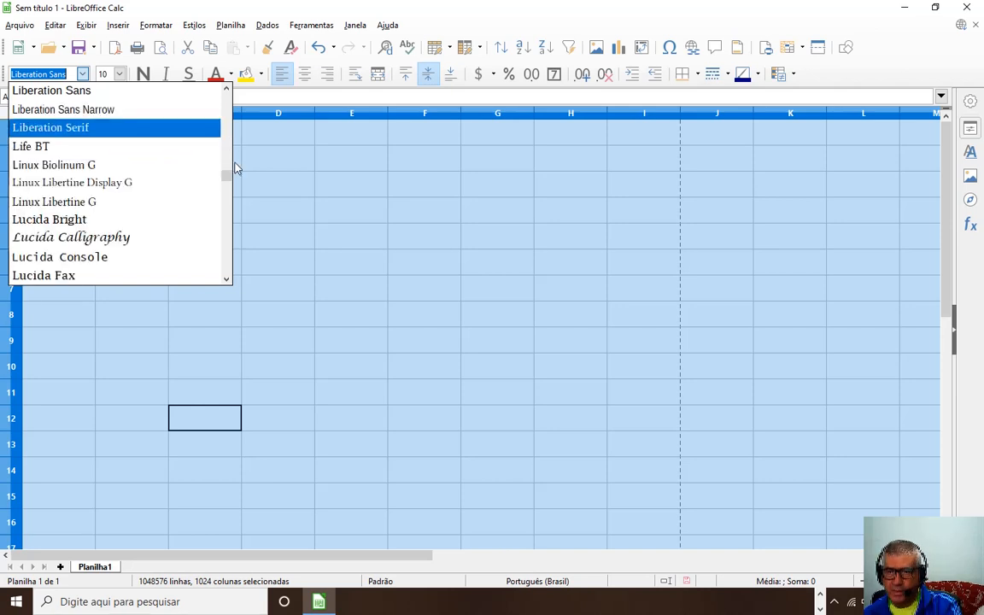
drag(226, 177, 226, 201)
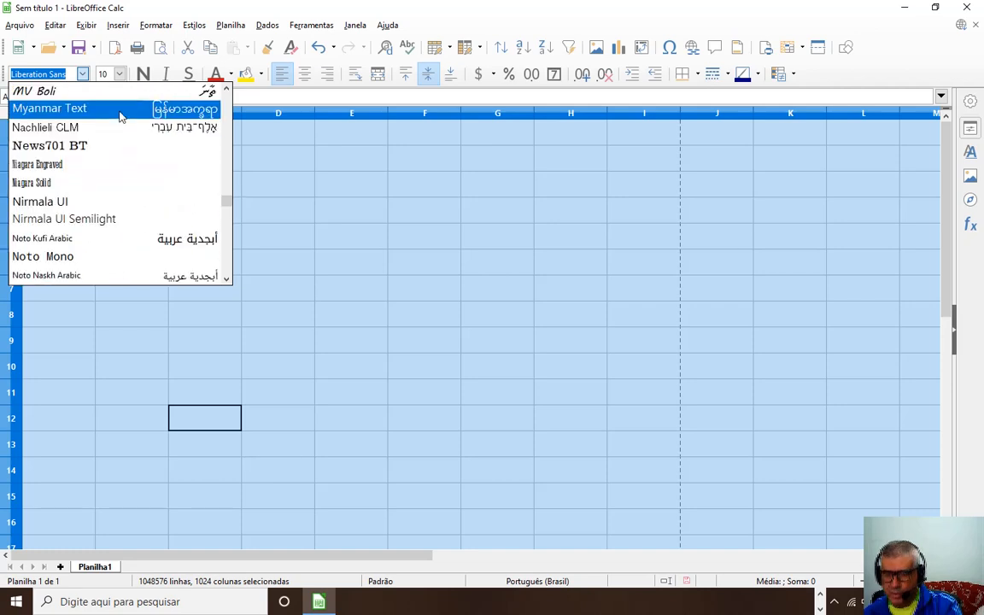
text(Comic Sans MS)
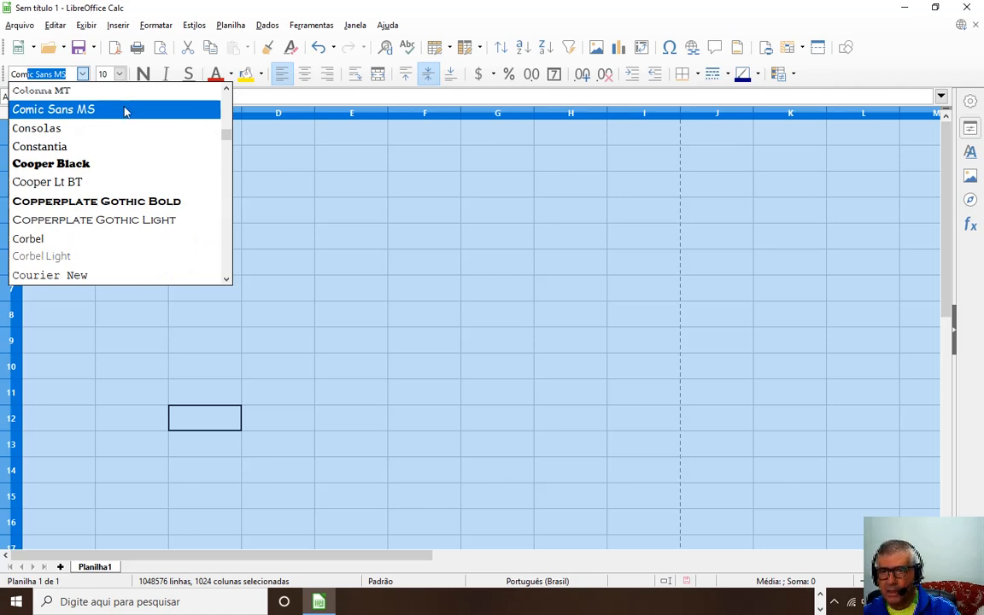
click(112, 117)
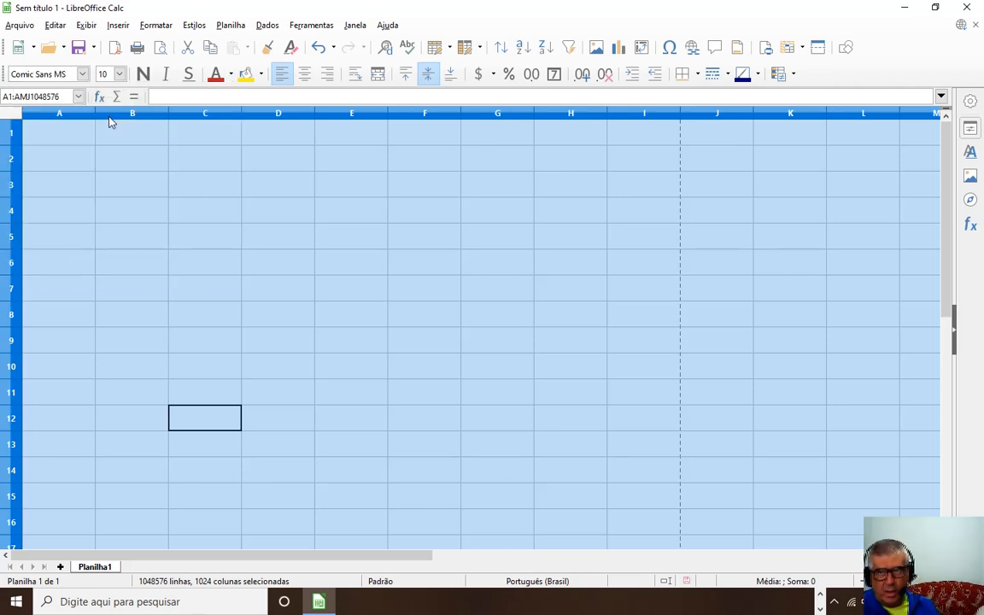
click(119, 73)
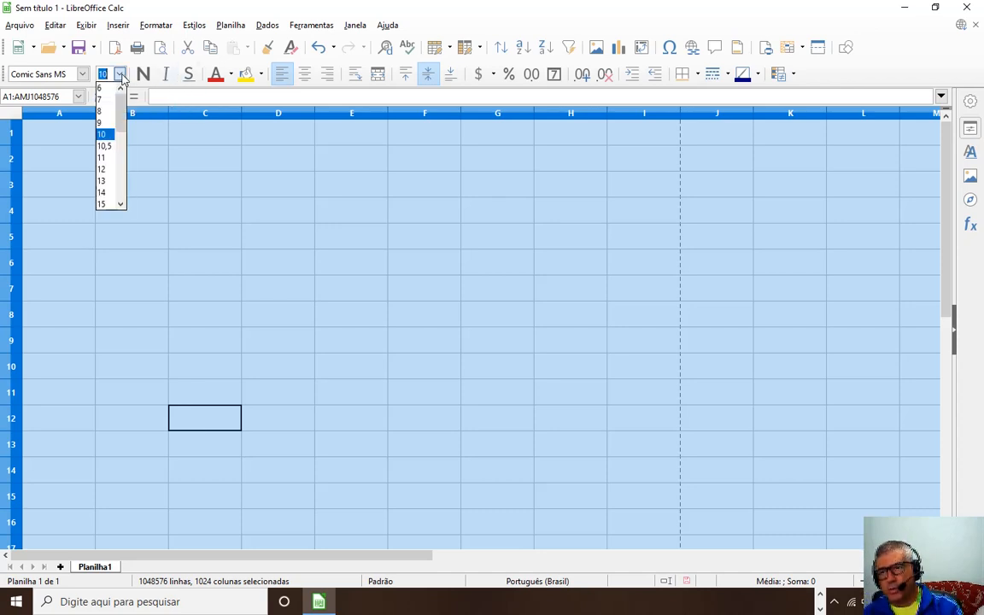
click(102, 169)
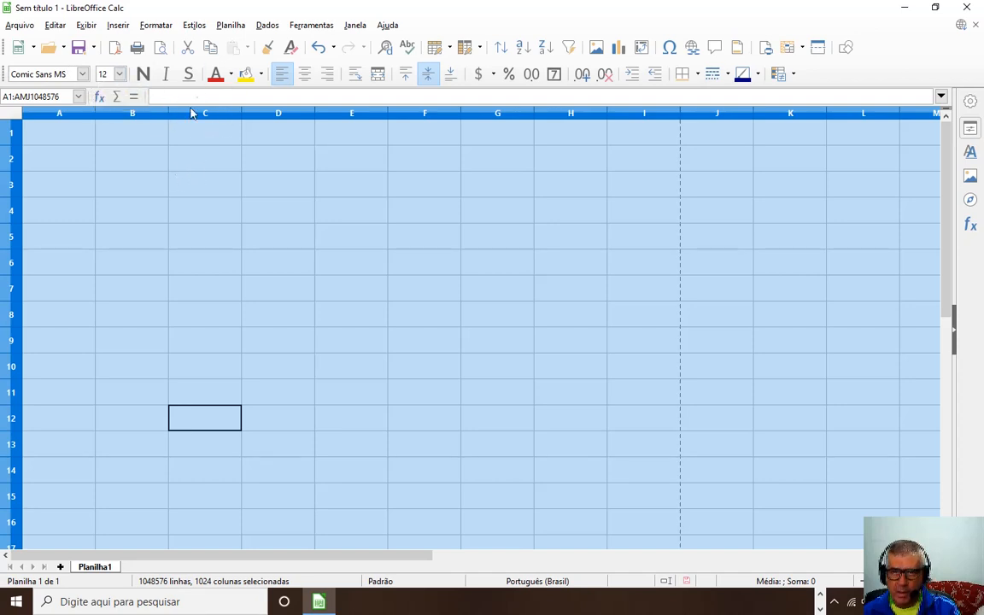
click(231, 74)
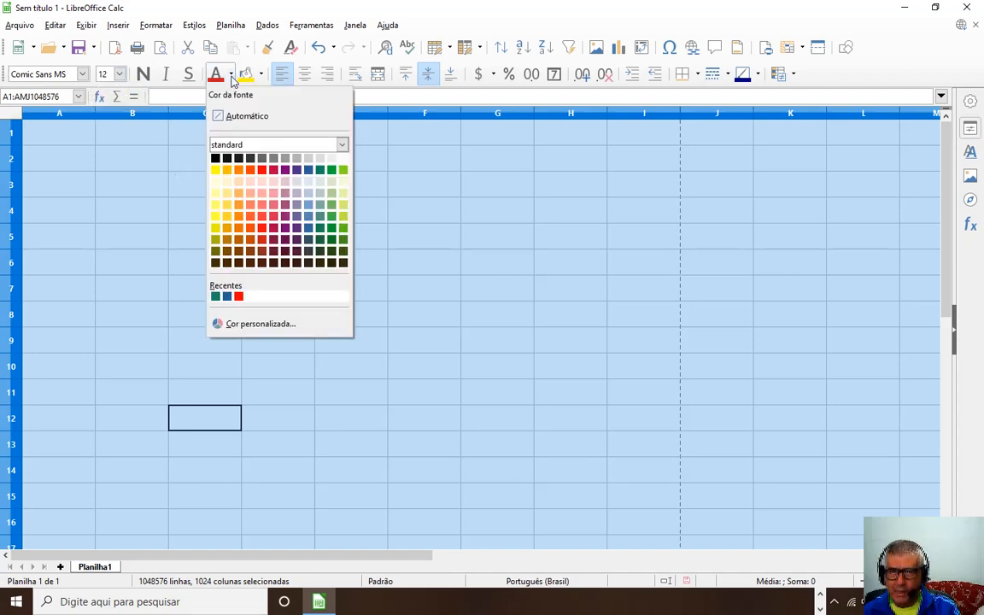
Choose Preto as the sheet's font colour and go to cell A2.
click(215, 158)
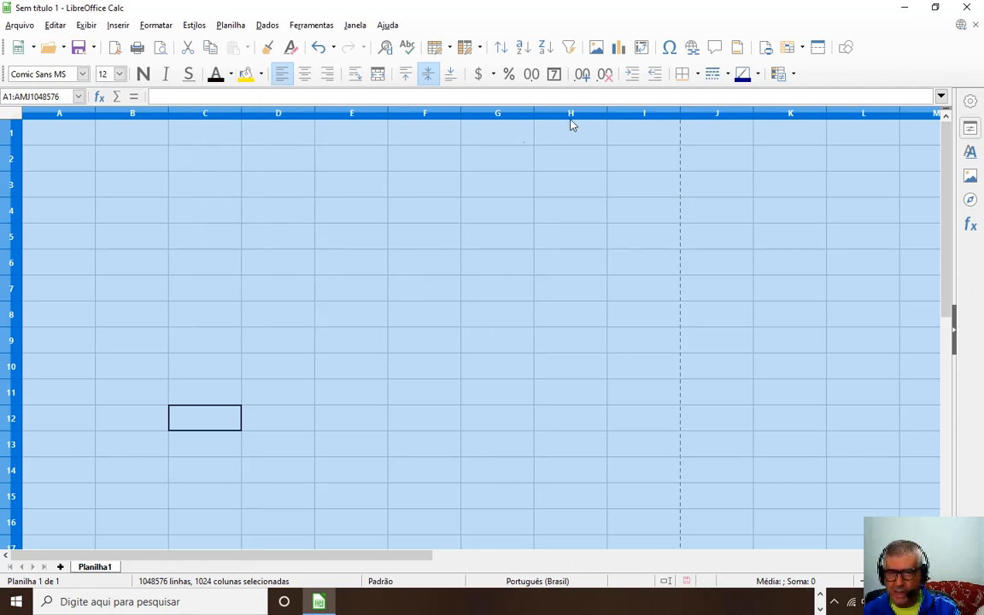
click(78, 161)
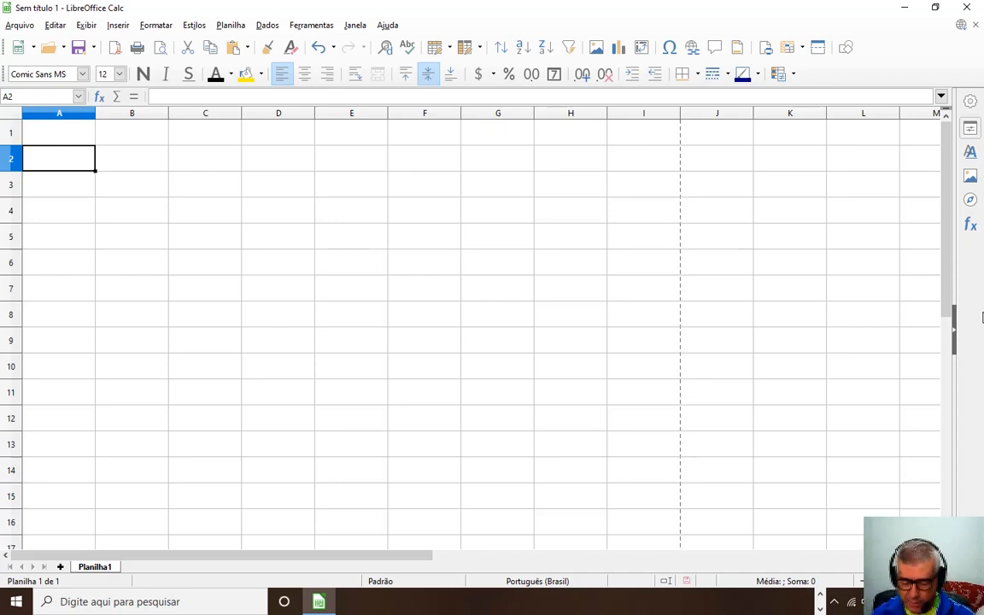
text(Despe)
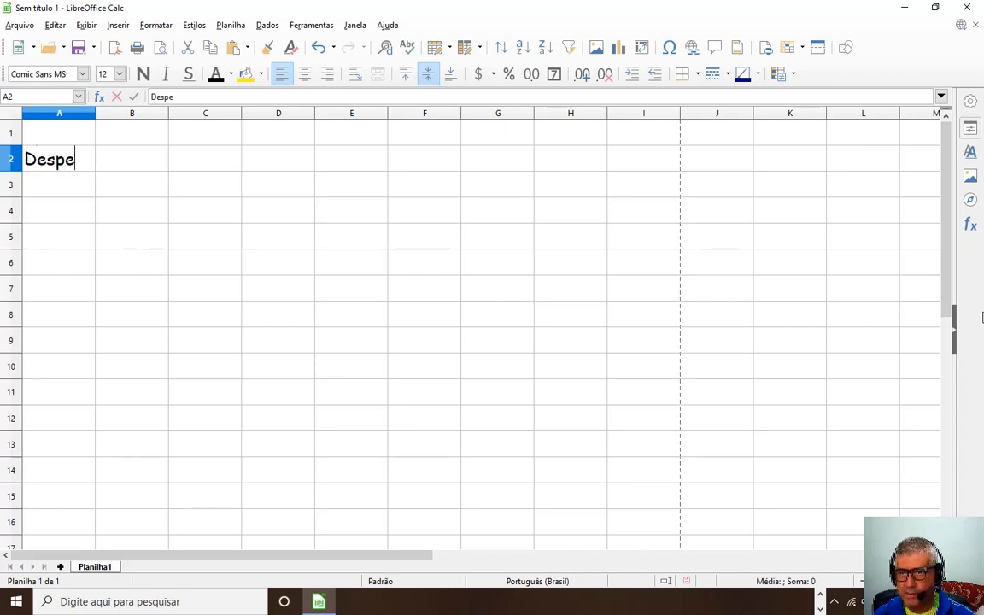
text(sas )
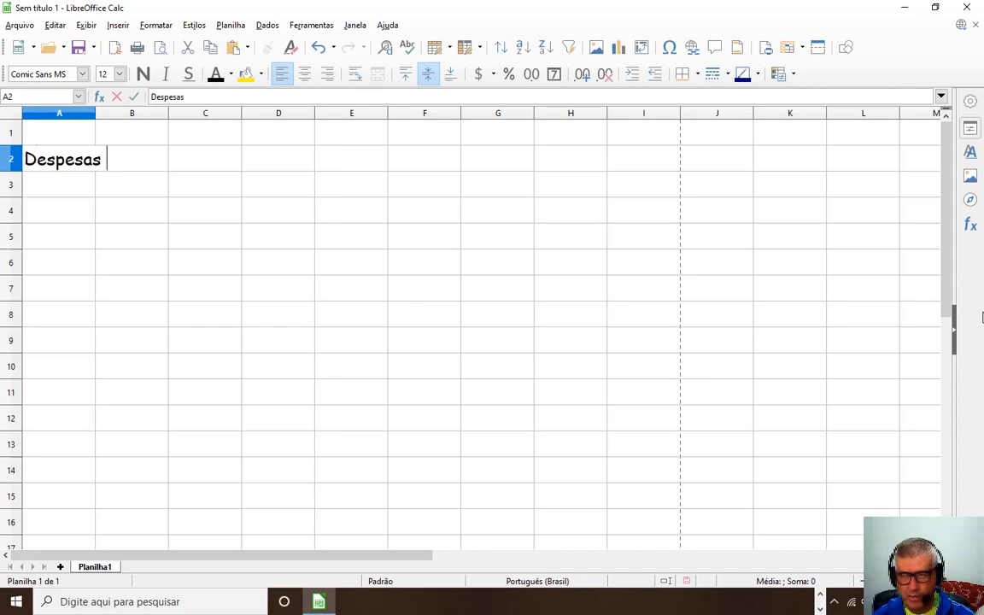
text(Pessoais)
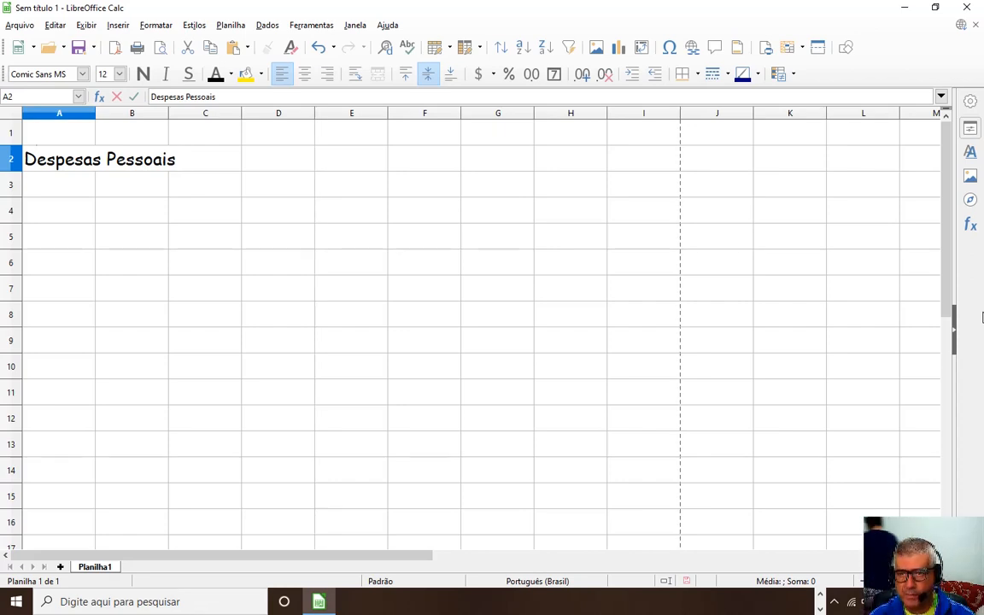
key(BackSpace)
text(: )
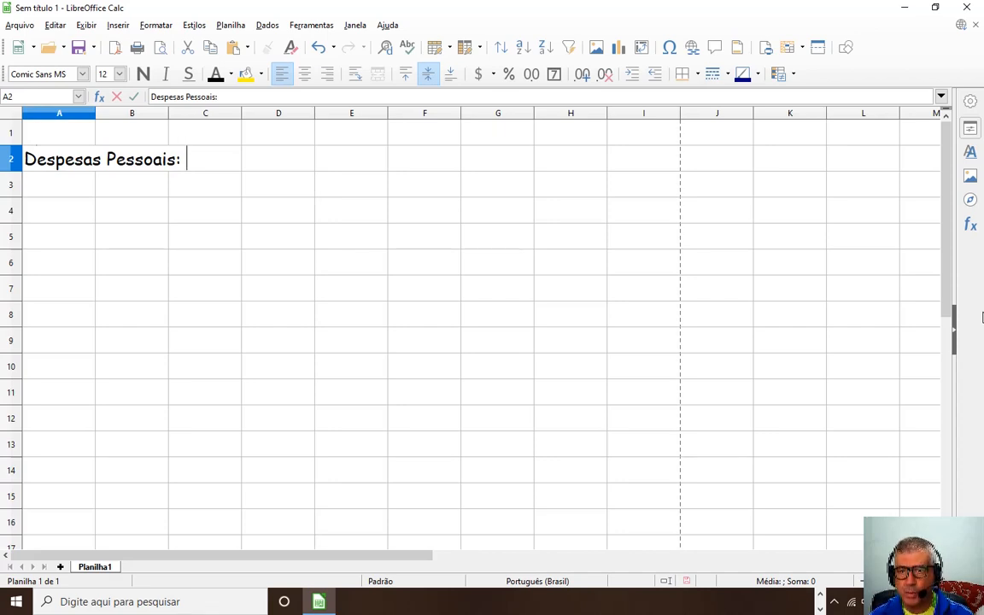
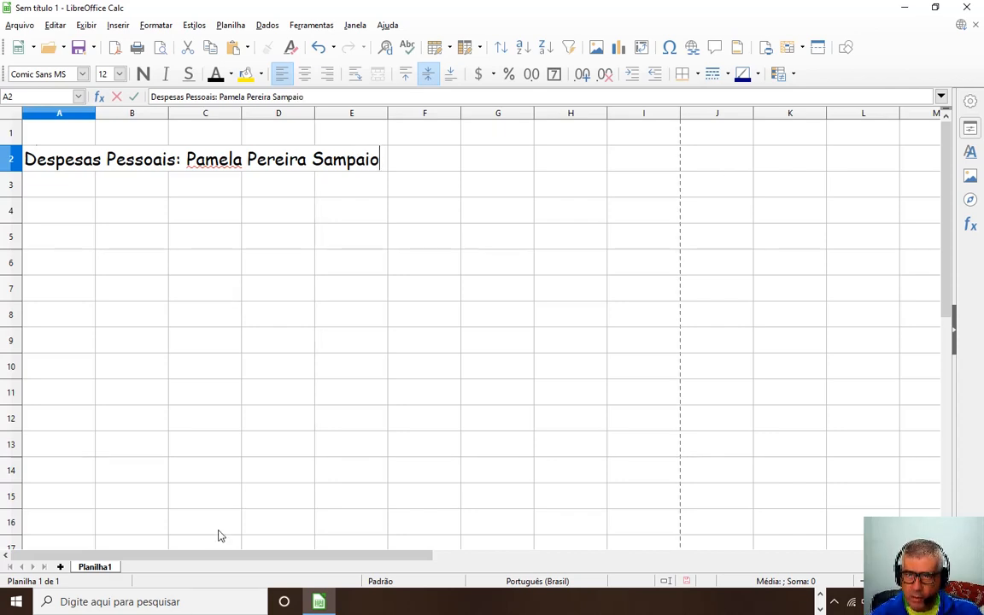
click(99, 205)
click(67, 163)
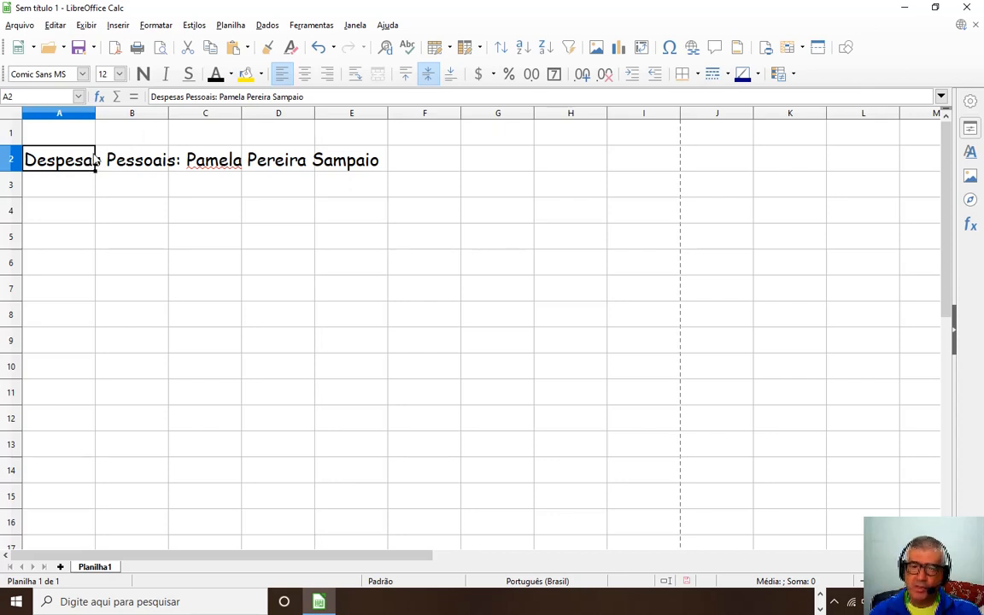
click(128, 154)
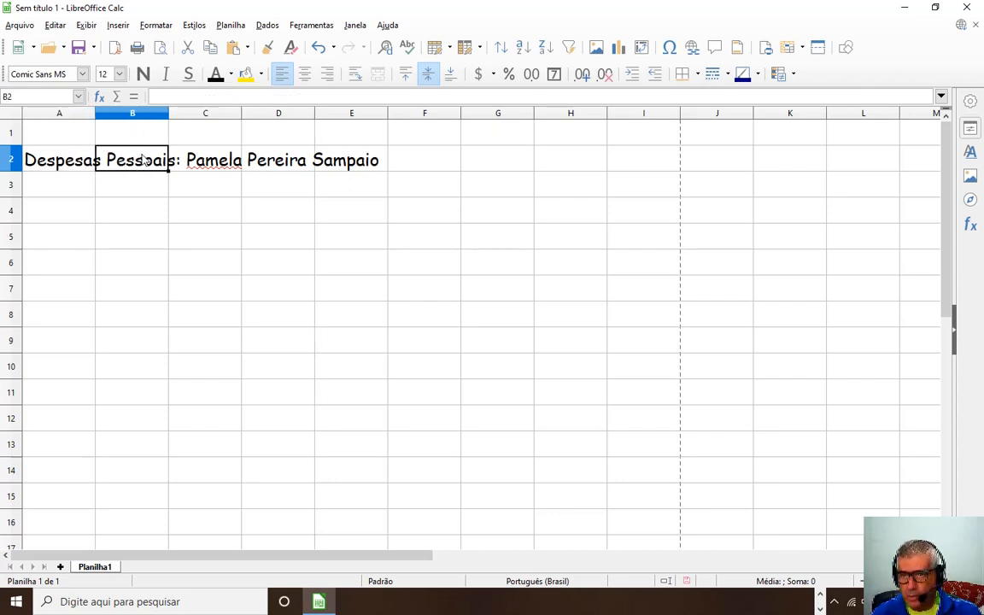
click(226, 167)
click(256, 166)
click(338, 166)
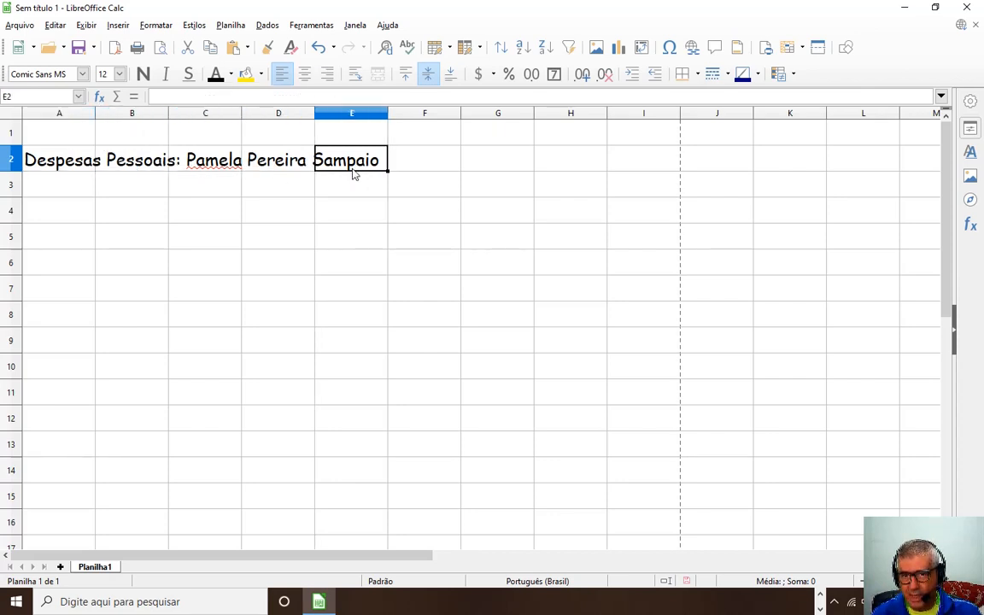
click(122, 161)
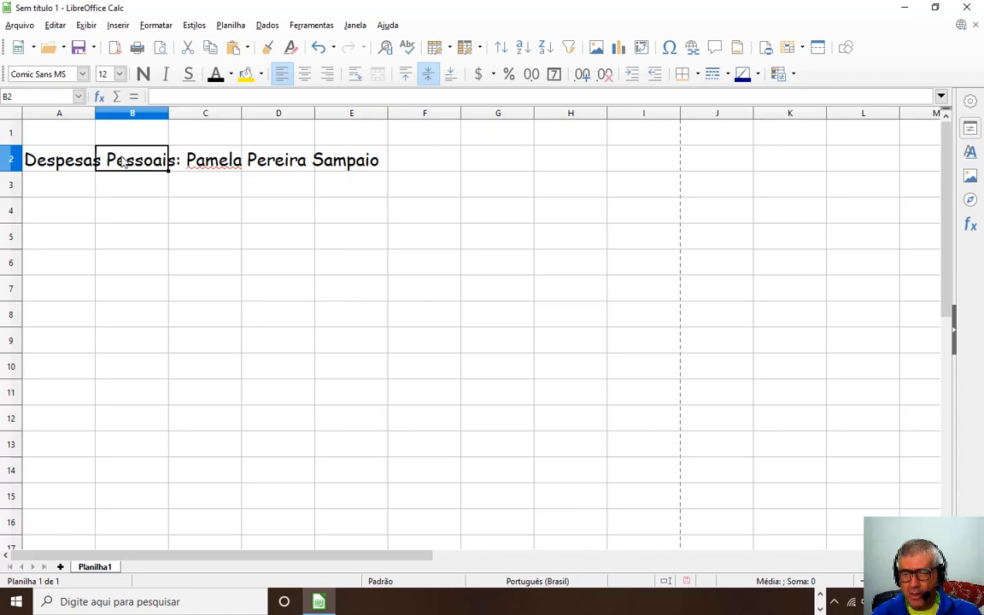
click(70, 150)
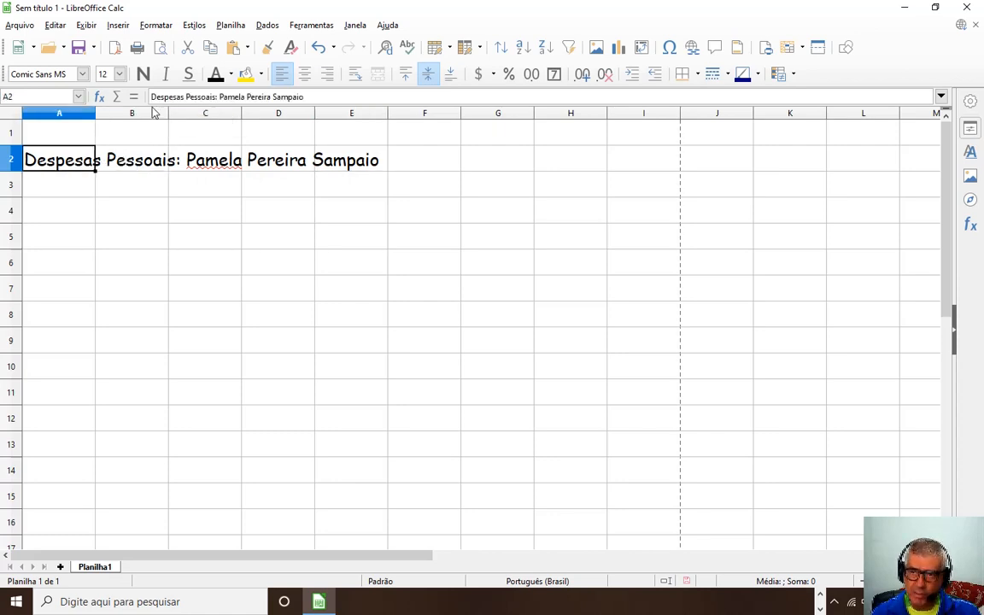
click(118, 150)
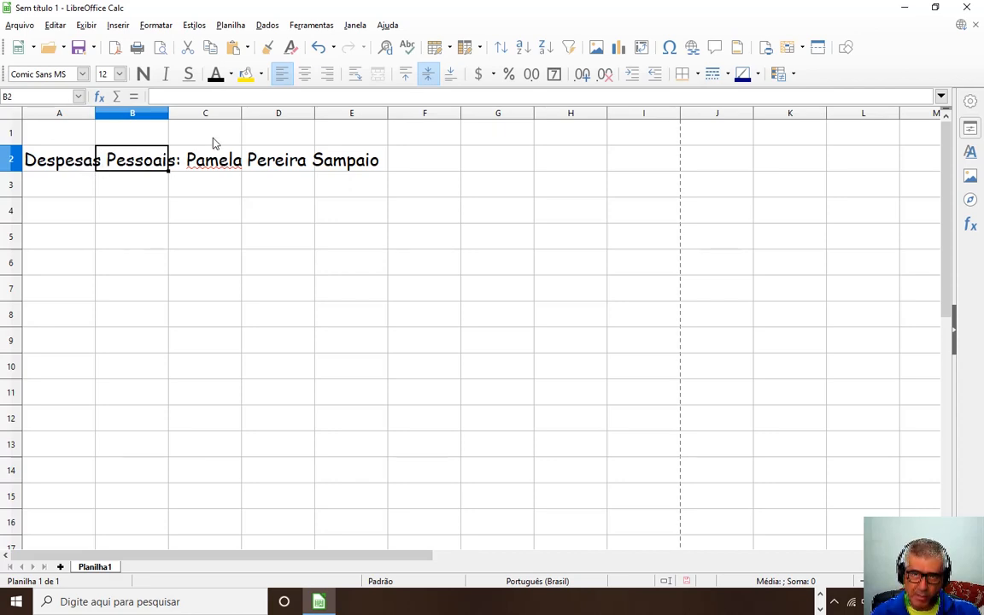
click(181, 162)
click(256, 161)
click(329, 162)
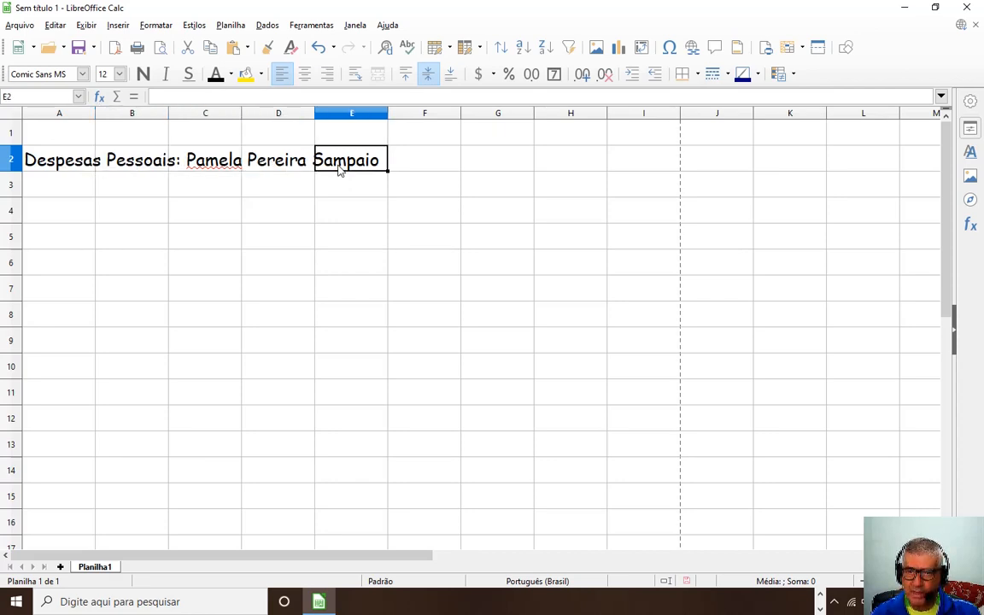
click(87, 163)
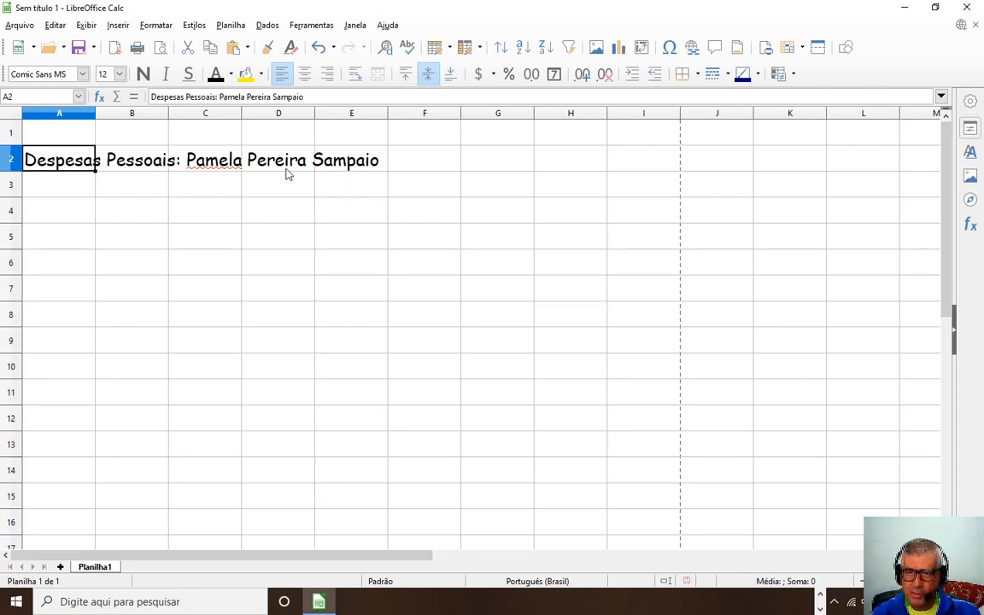
click(72, 210)
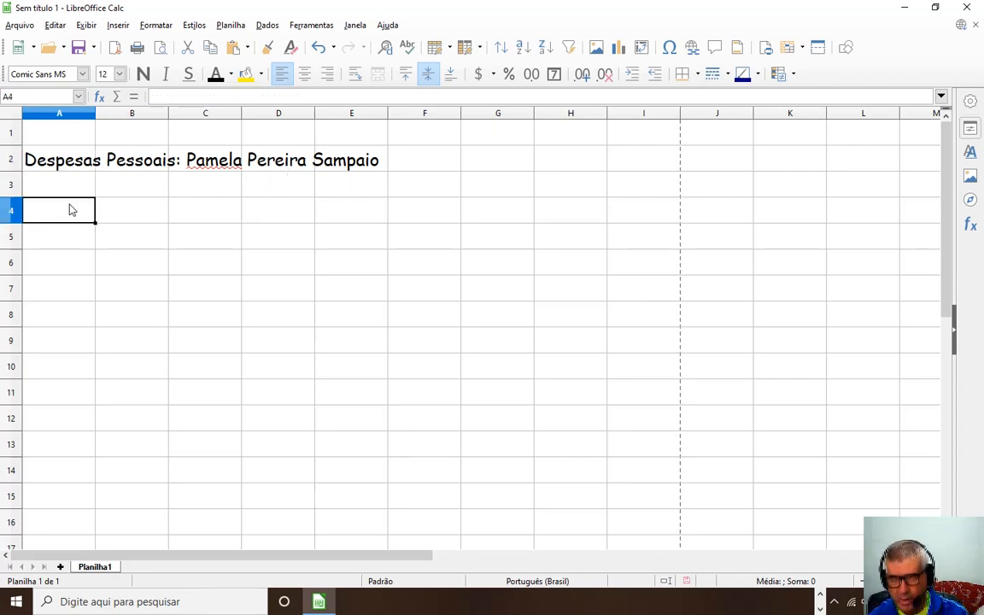
Enter 'Referente ao mês de:' in A4 and 'Março' in D4.
text(Referente )
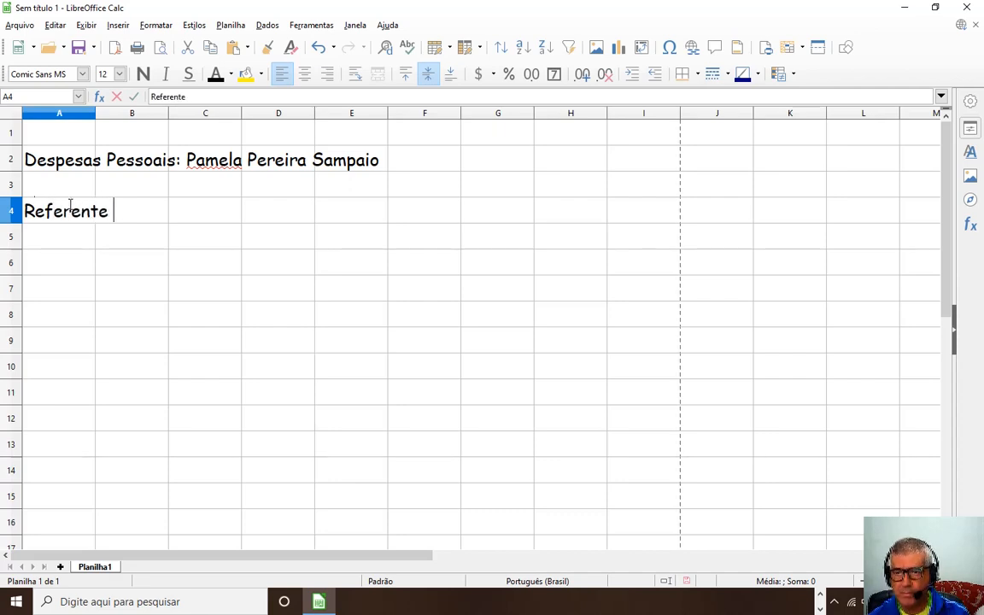
text(ao mês )
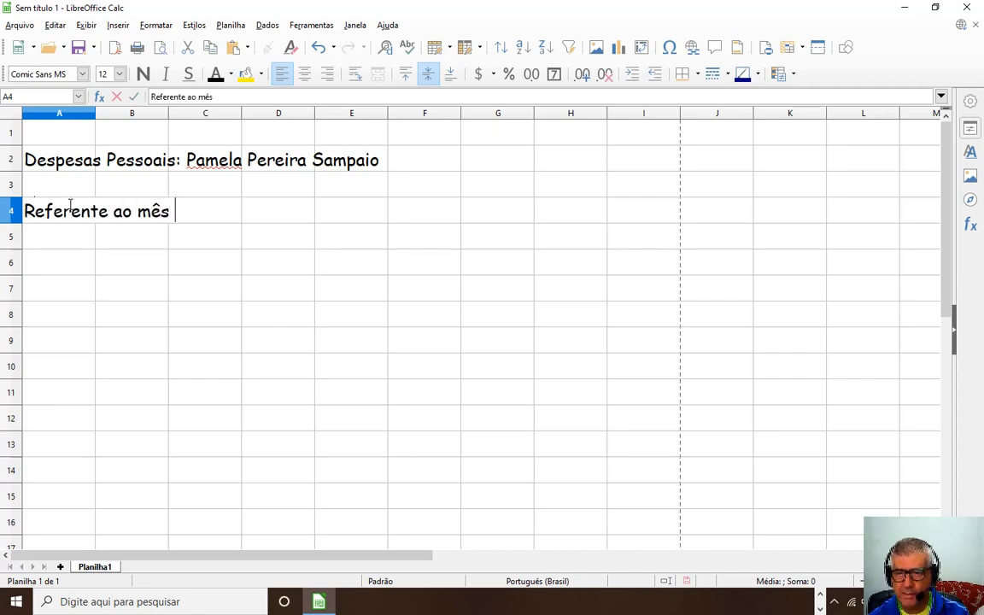
text(de:)
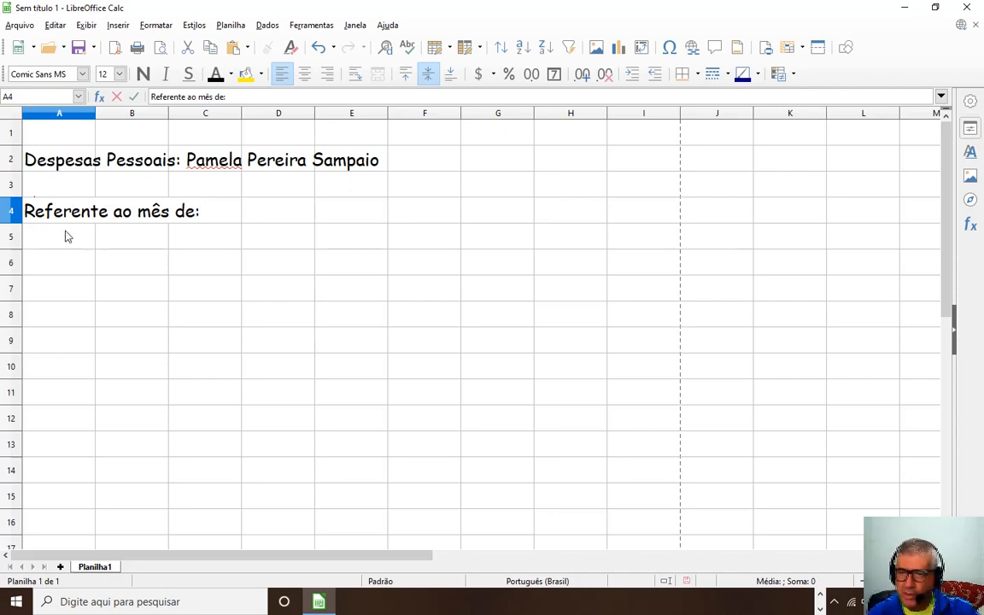
key(Return)
click(65, 220)
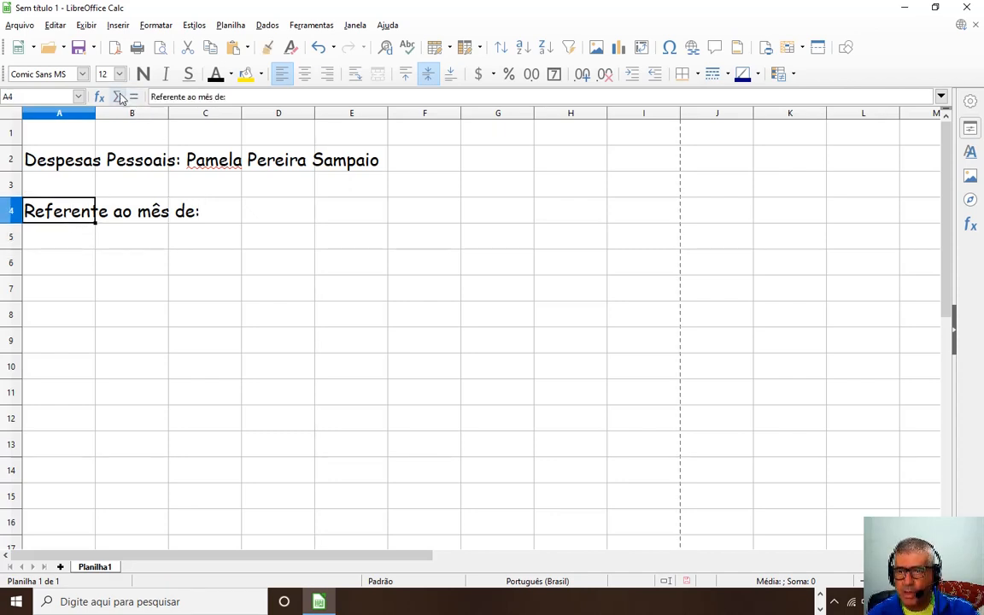
click(294, 218)
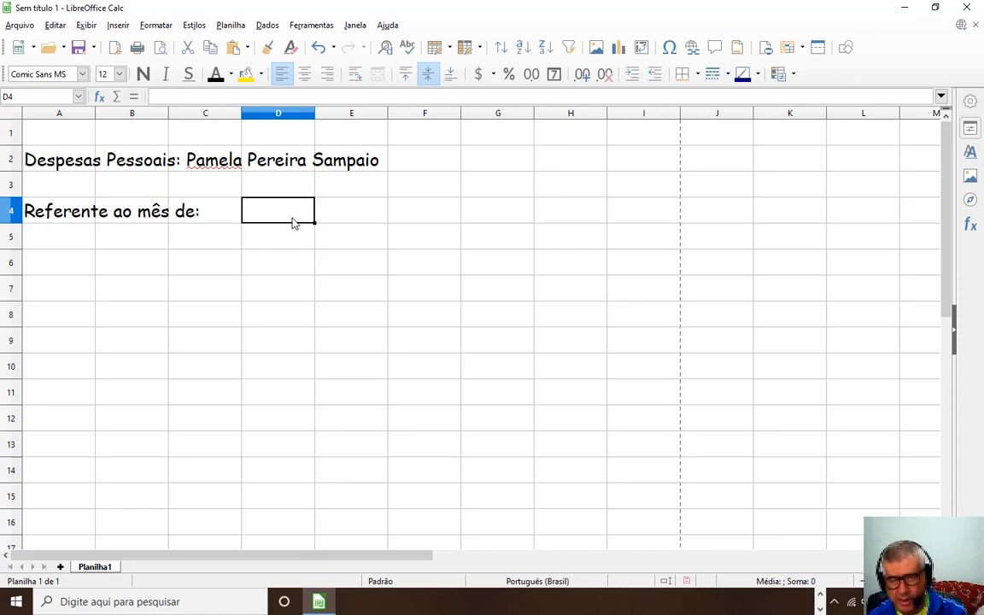
text(Março)
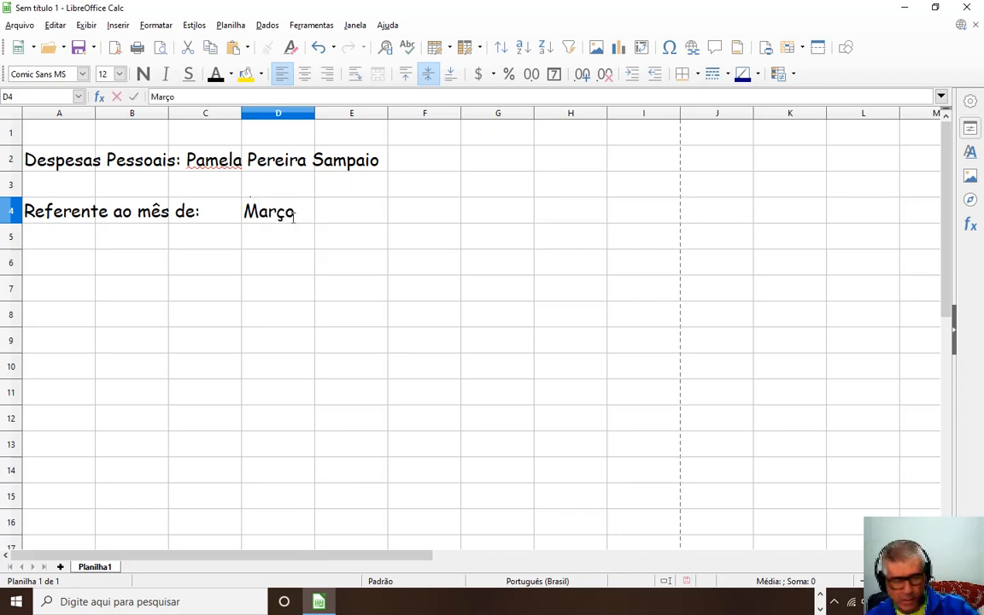
click(78, 270)
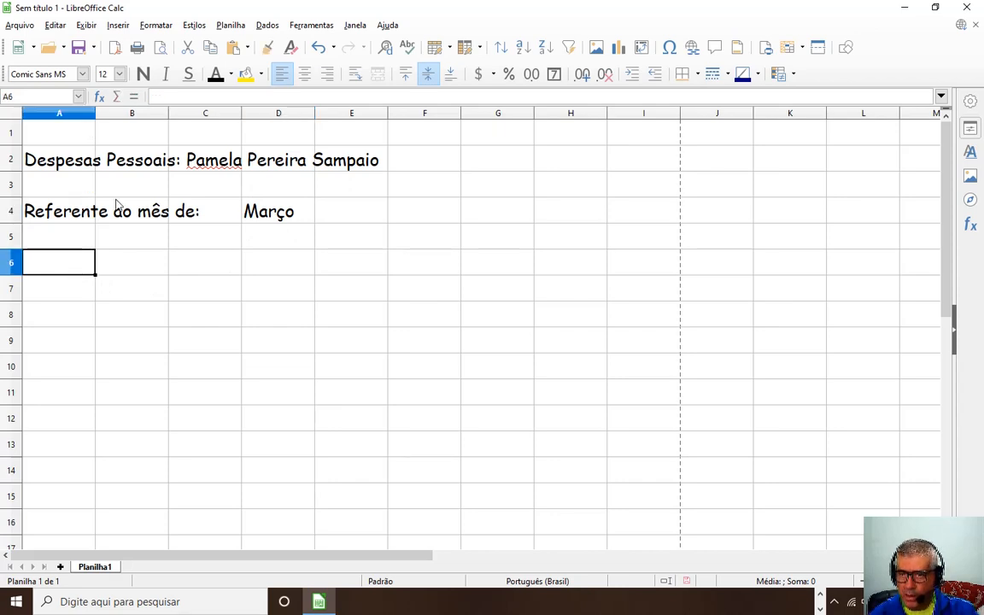
Review the contents of A2, A4 and D4, then select cell A6.
click(86, 176)
click(68, 149)
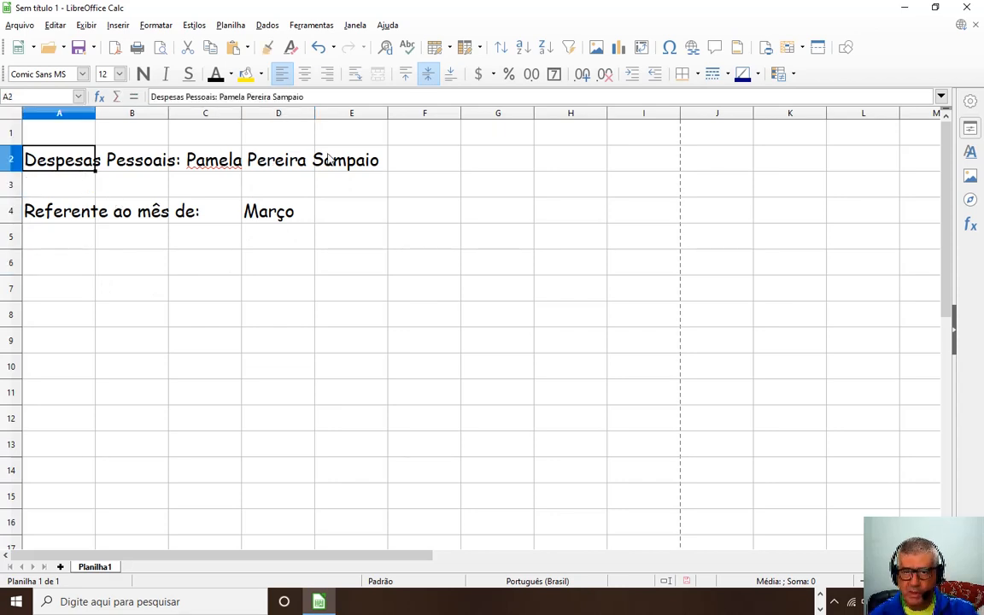
click(70, 200)
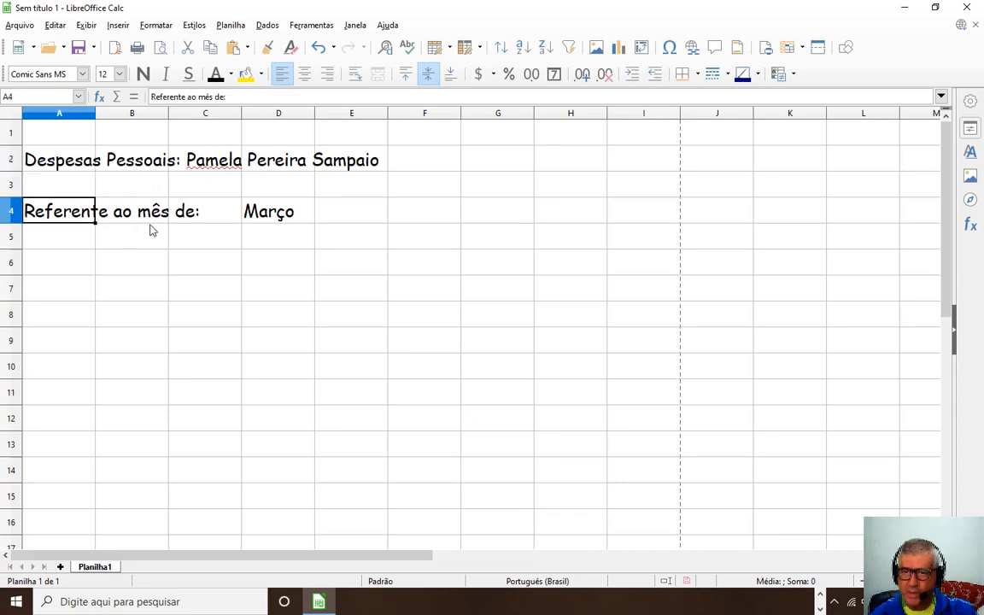
click(276, 215)
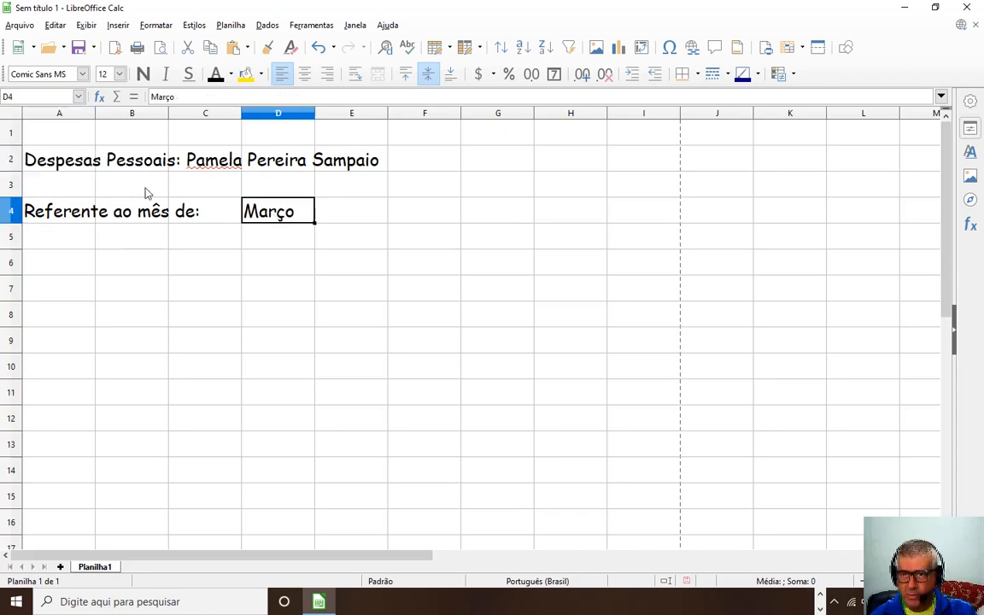
click(49, 261)
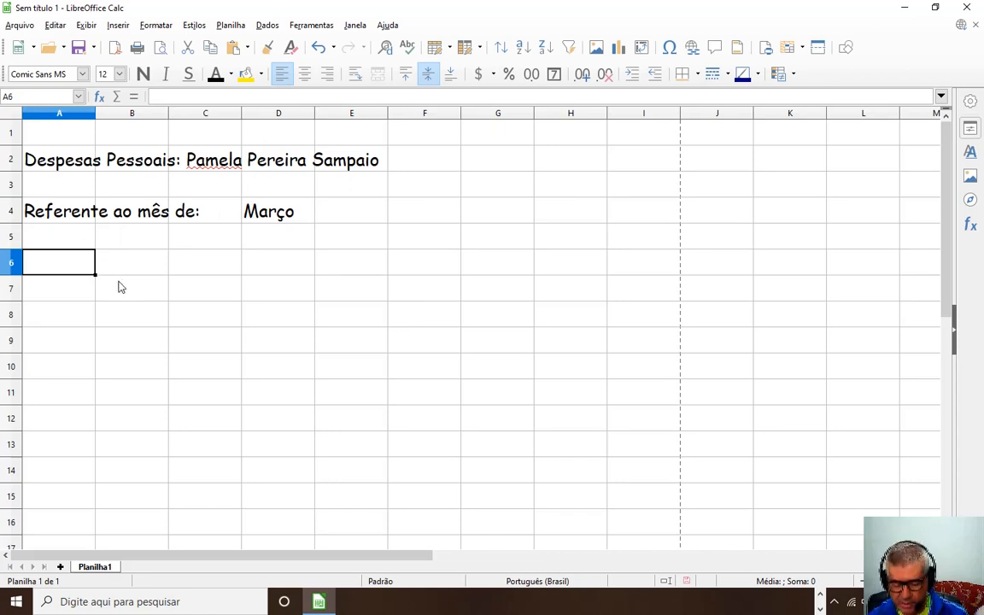
Enter the nº header in A6 and narrow column A to fit it.
text(n)
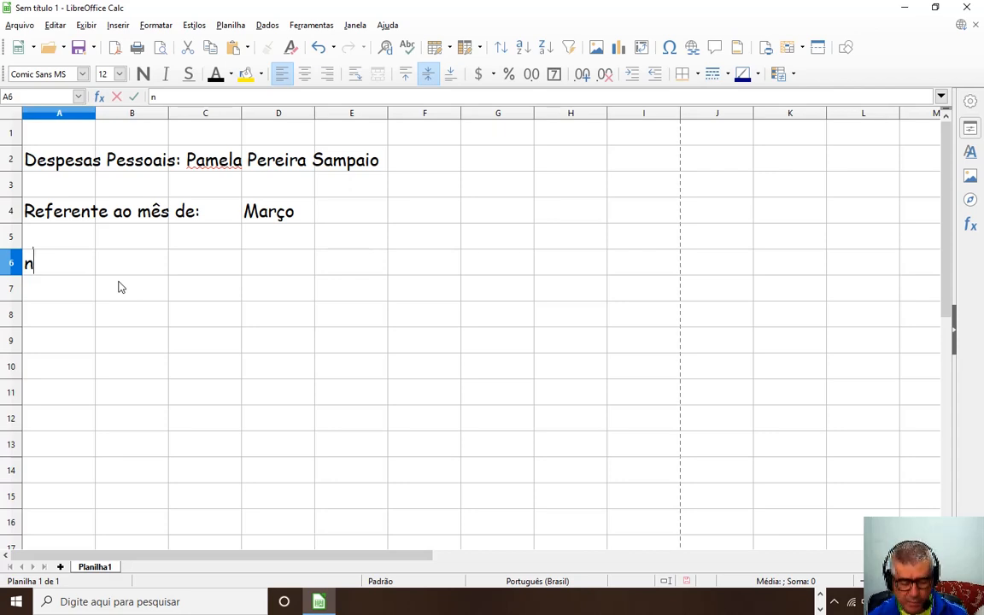
text(º)
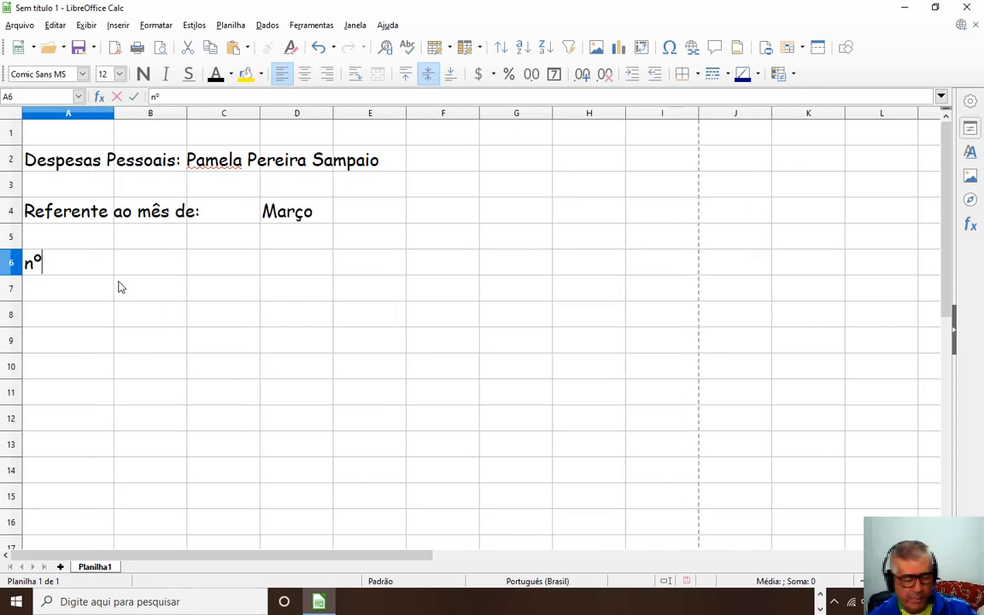
click(111, 114)
drag(114, 115, 57, 115)
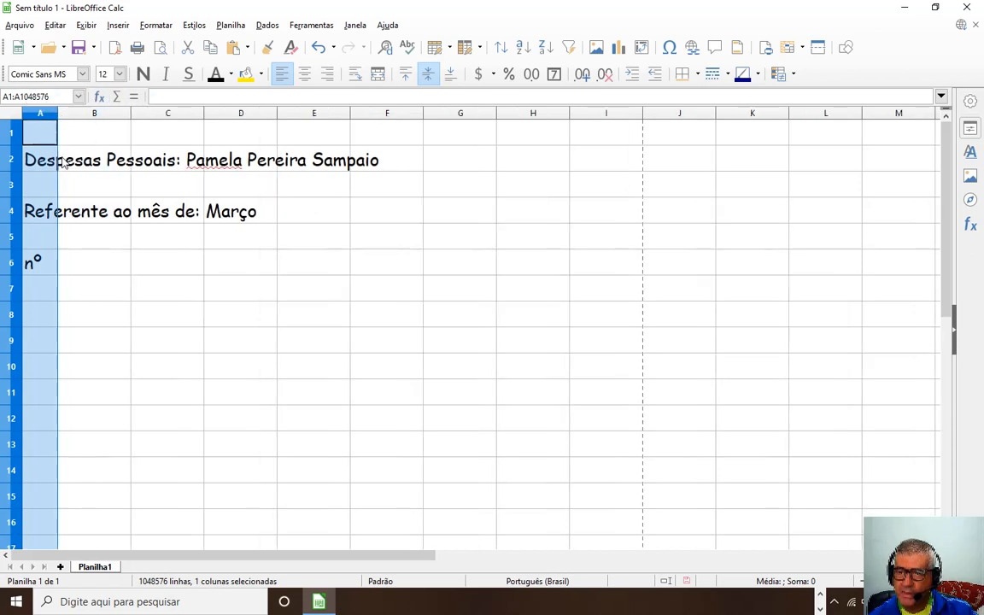
Enter 'Descrição da Despesa' in B6 and widen column B to fit.
click(90, 264)
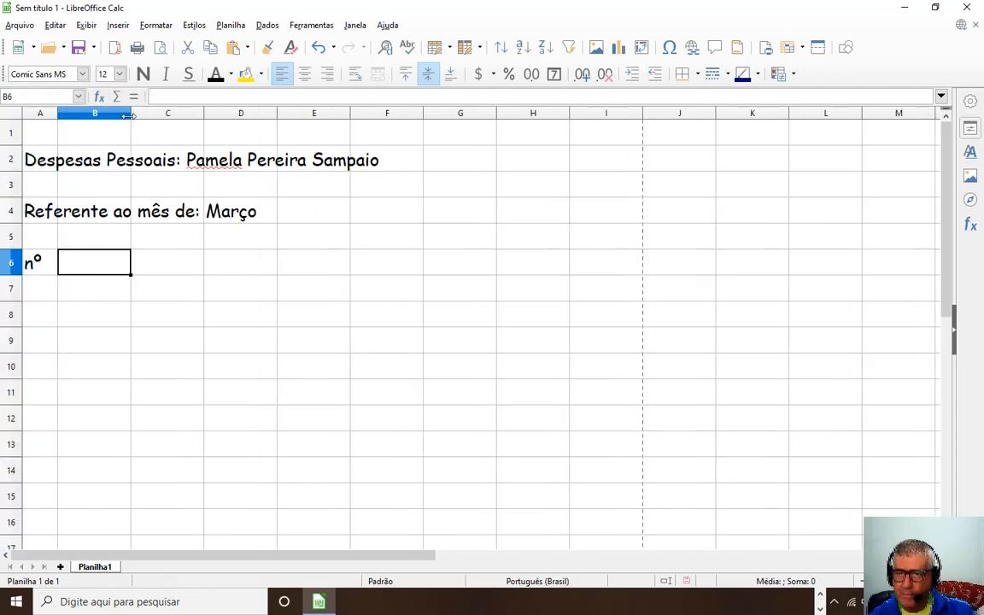
drag(131, 114, 200, 115)
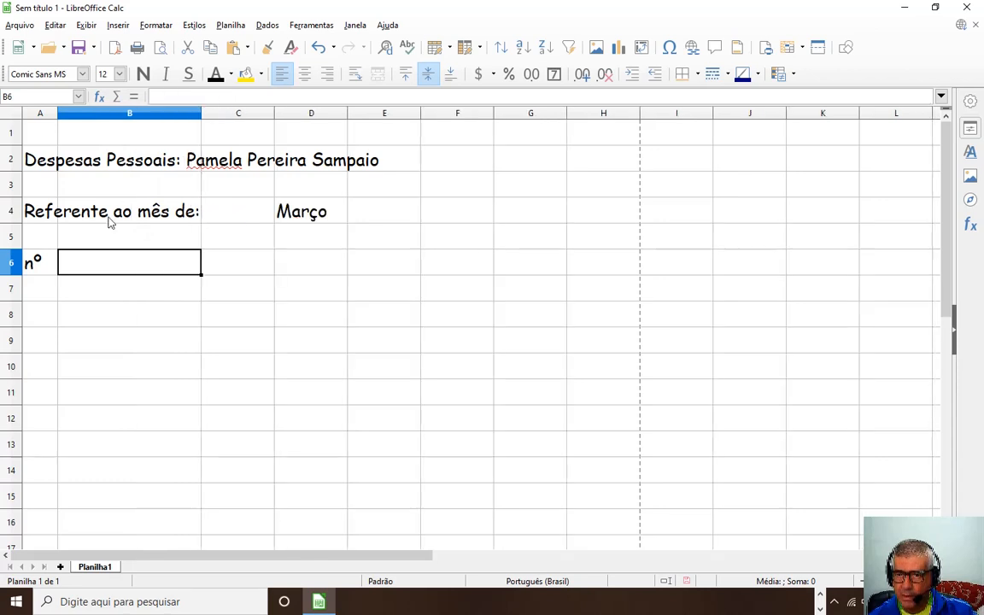
double_click(106, 273)
text(Des)
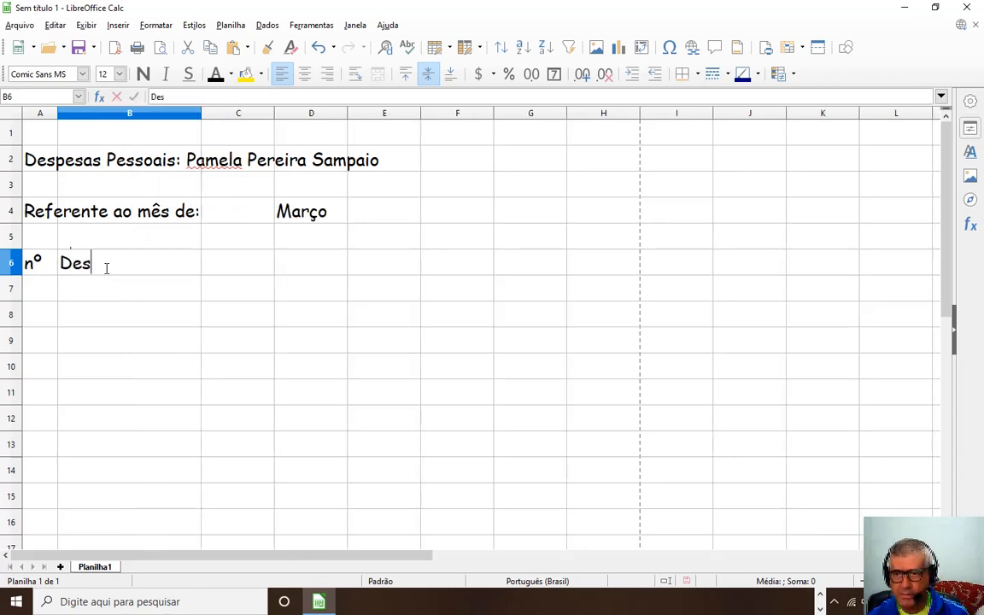
text(crição d)
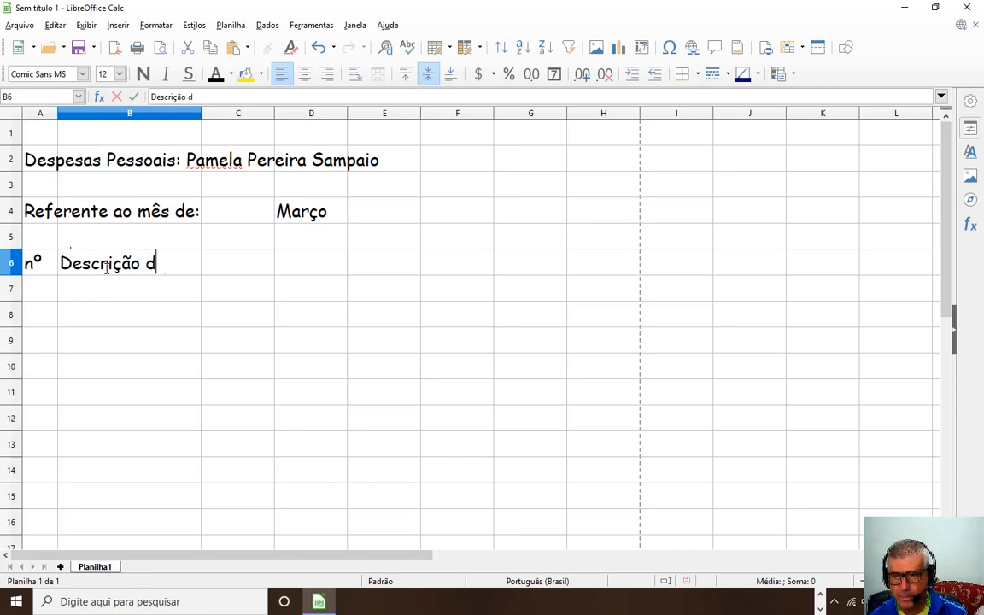
text(a Despesa)
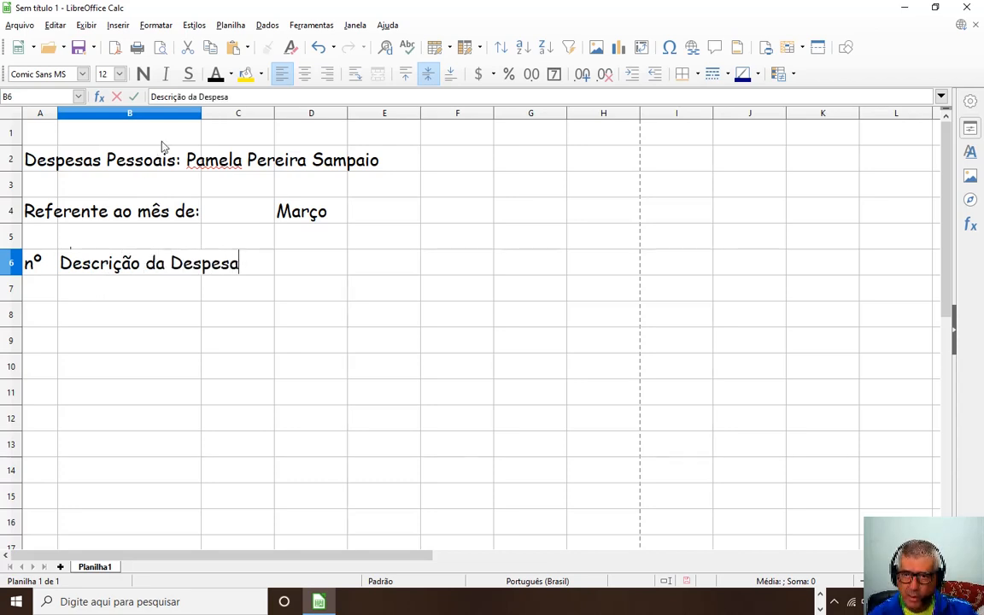
click(205, 116)
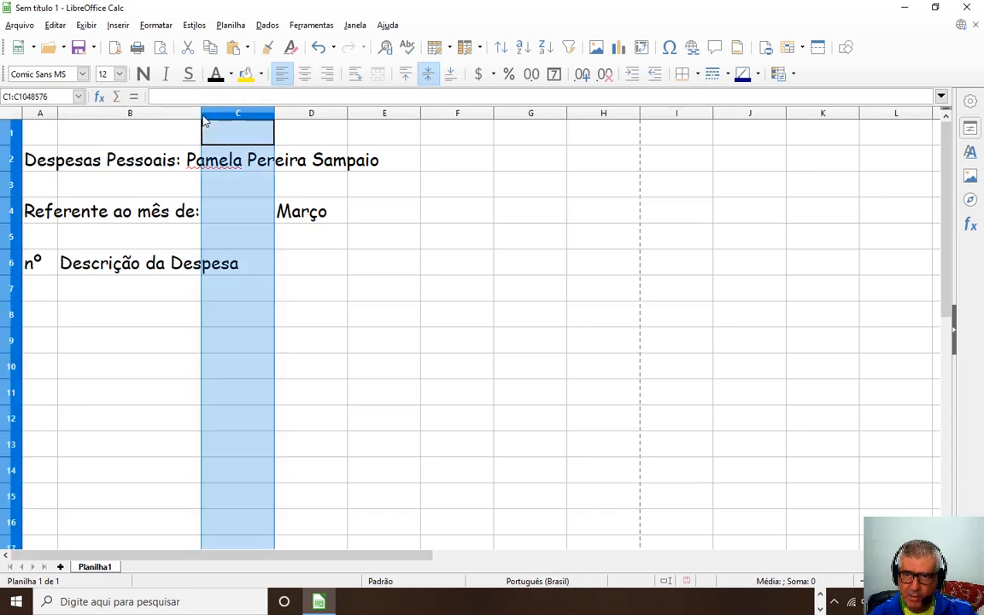
drag(206, 113, 253, 129)
Enter 'Valor da Despesa' in C6 and widen column C to fit.
drag(102, 263, 258, 264)
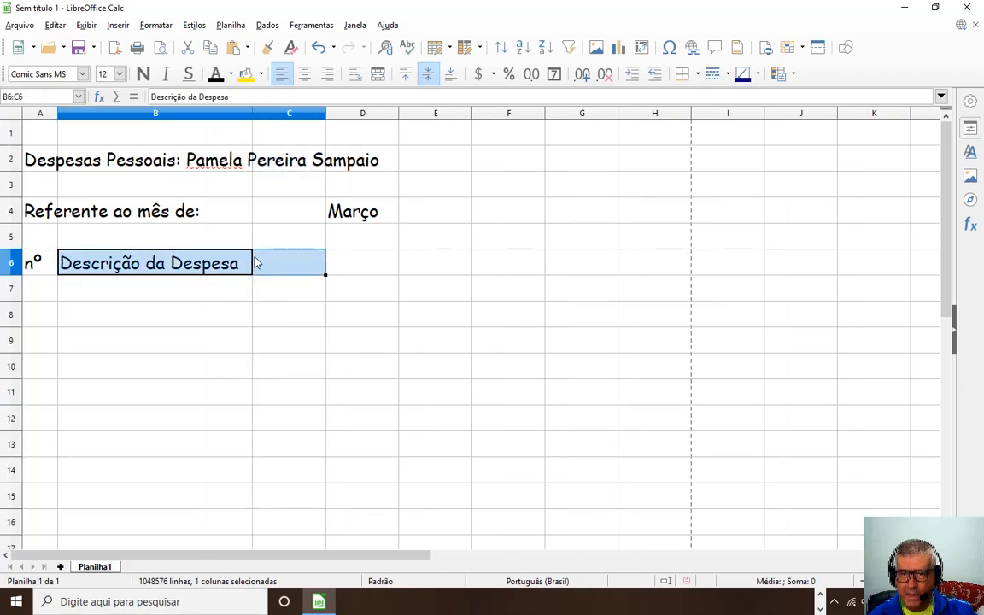
click(291, 272)
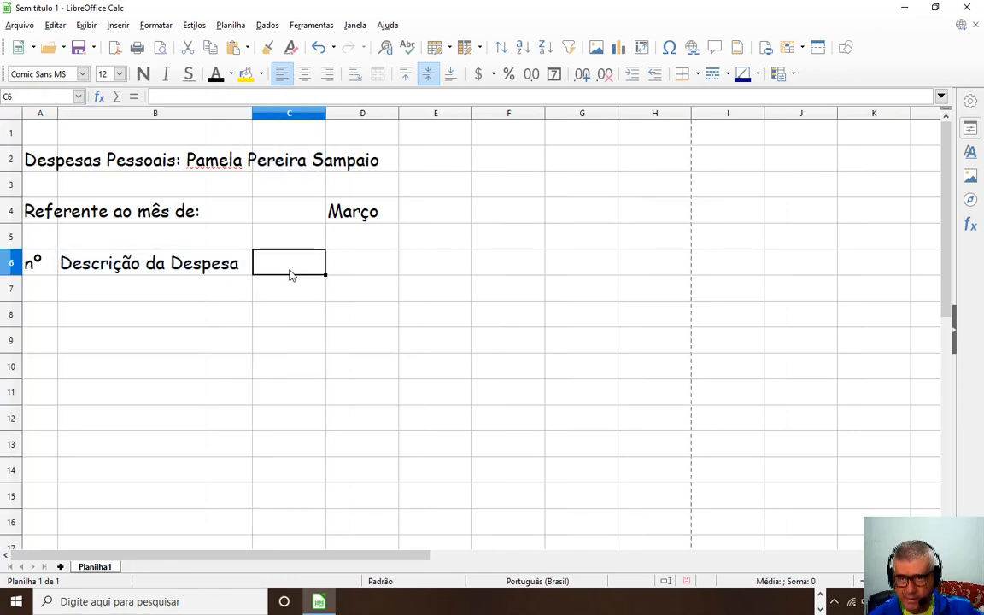
text(Valor da)
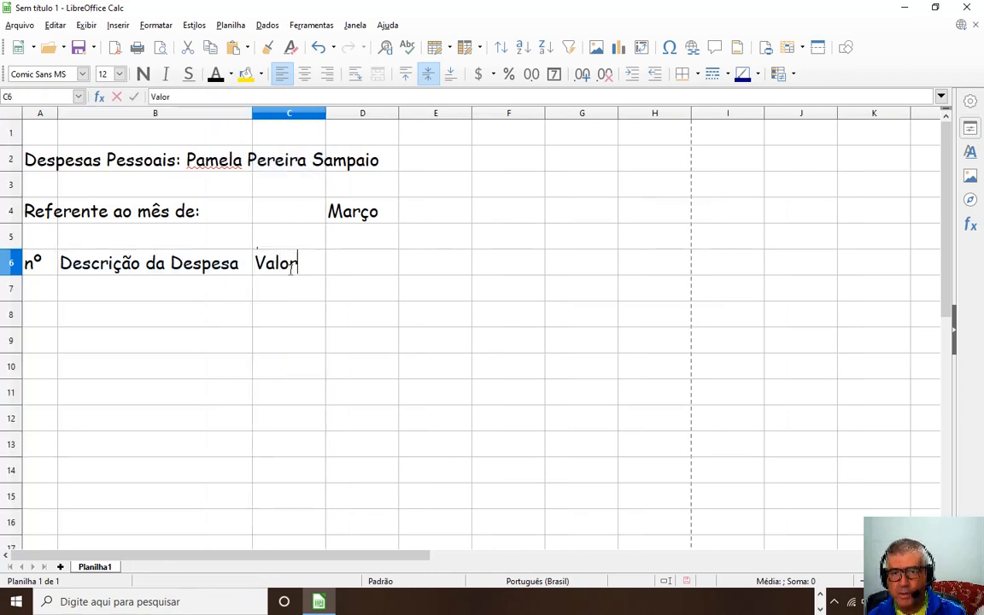
key(BackSpace)
key(BackSpace)
key(BackSpace)
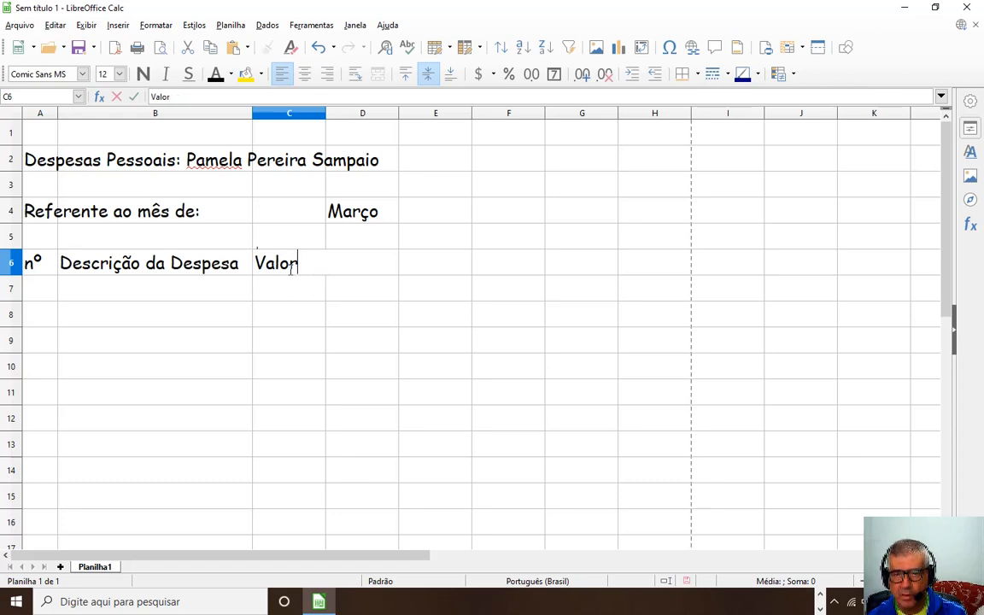
key(BackSpace)
key(BackSpace)
text(lo)
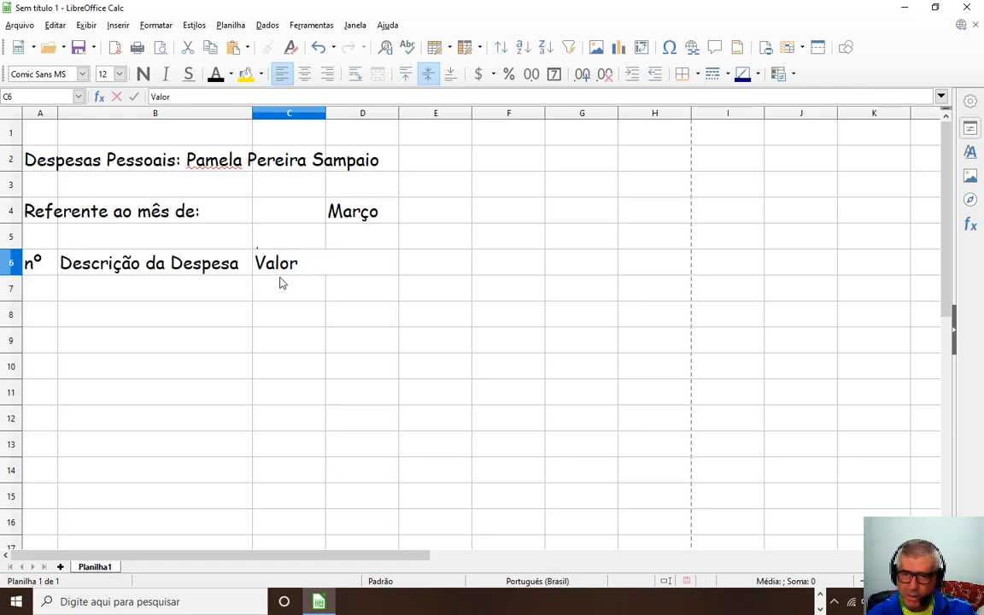
text(r)
key(Return)
click(306, 273)
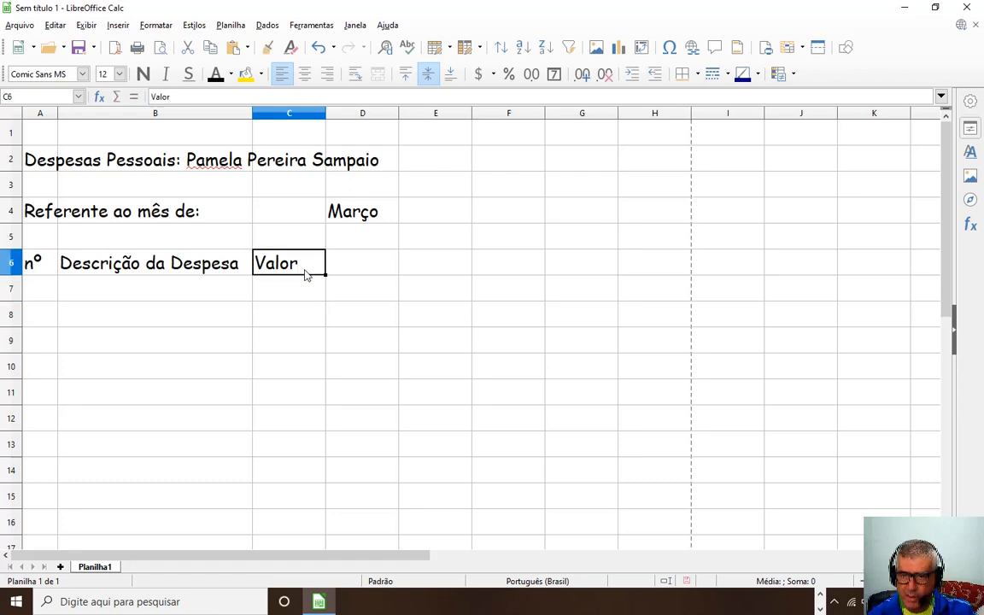
double_click(307, 265)
click(309, 265)
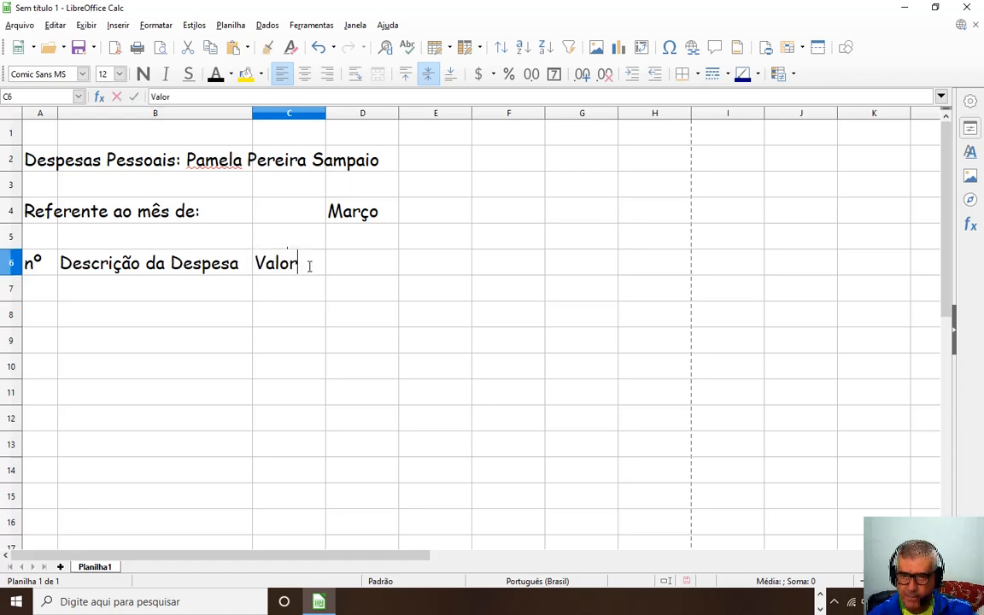
text(da Despesa)
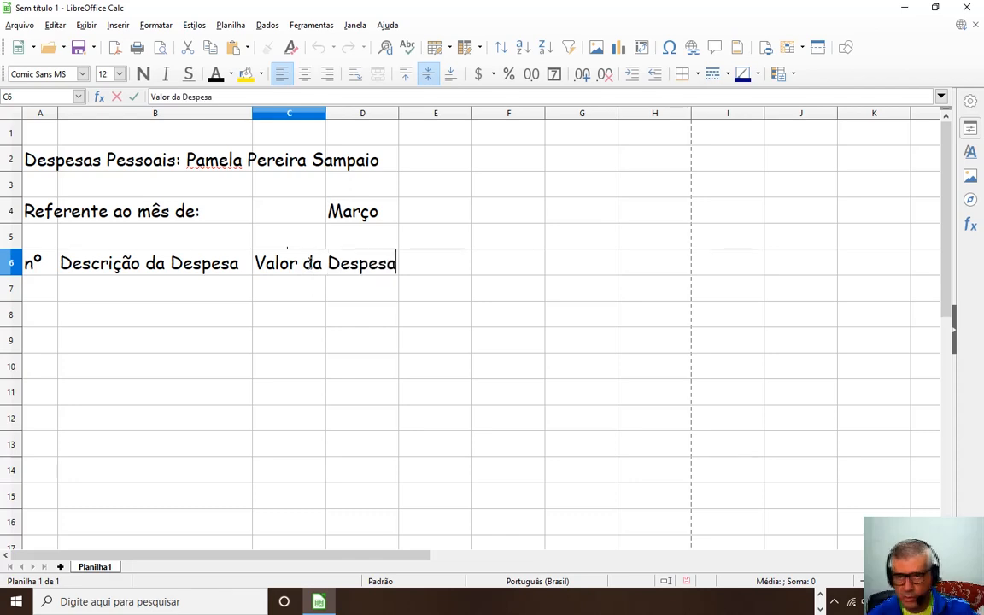
click(248, 392)
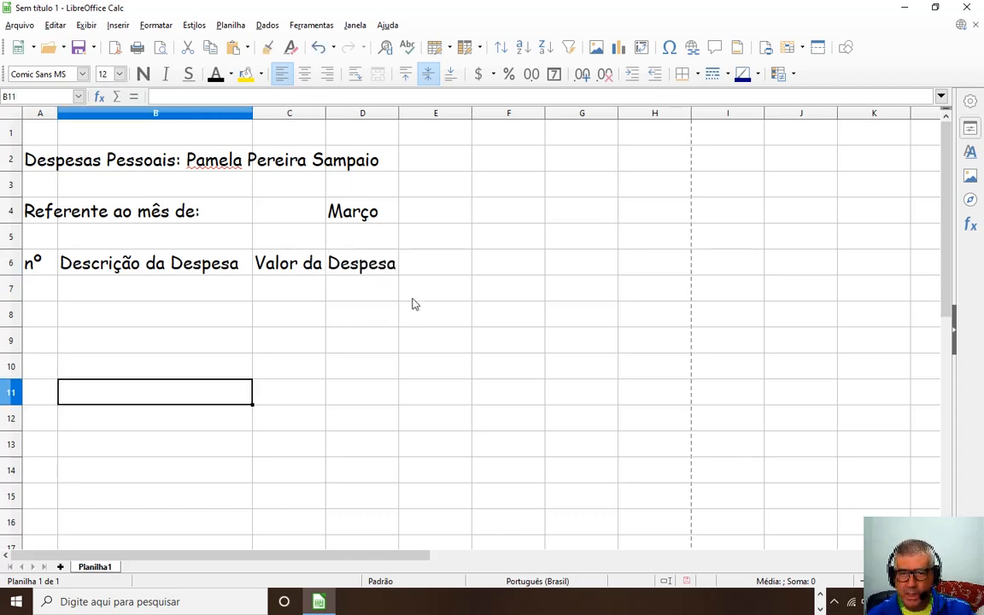
click(317, 268)
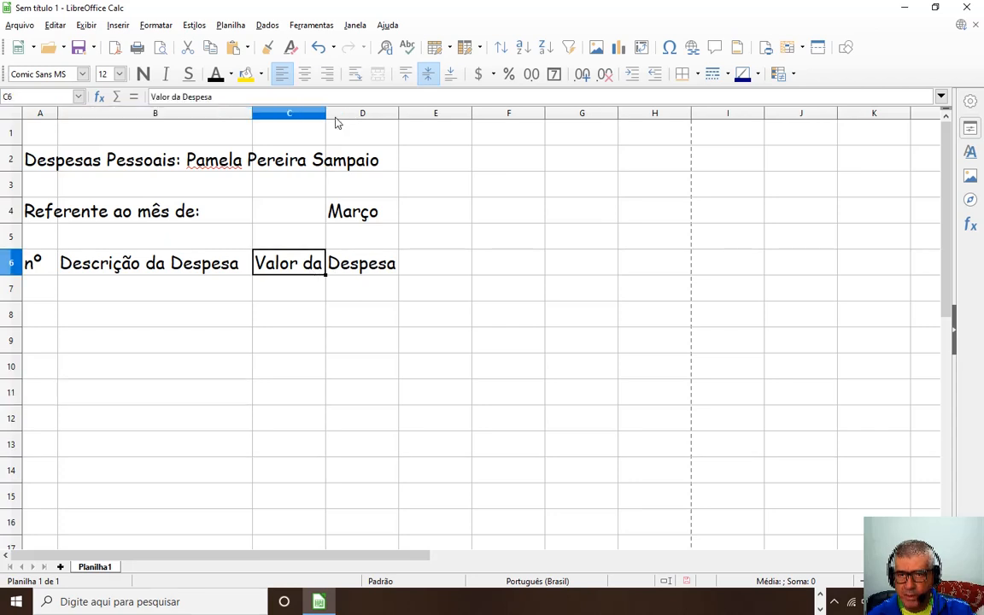
drag(325, 116, 407, 125)
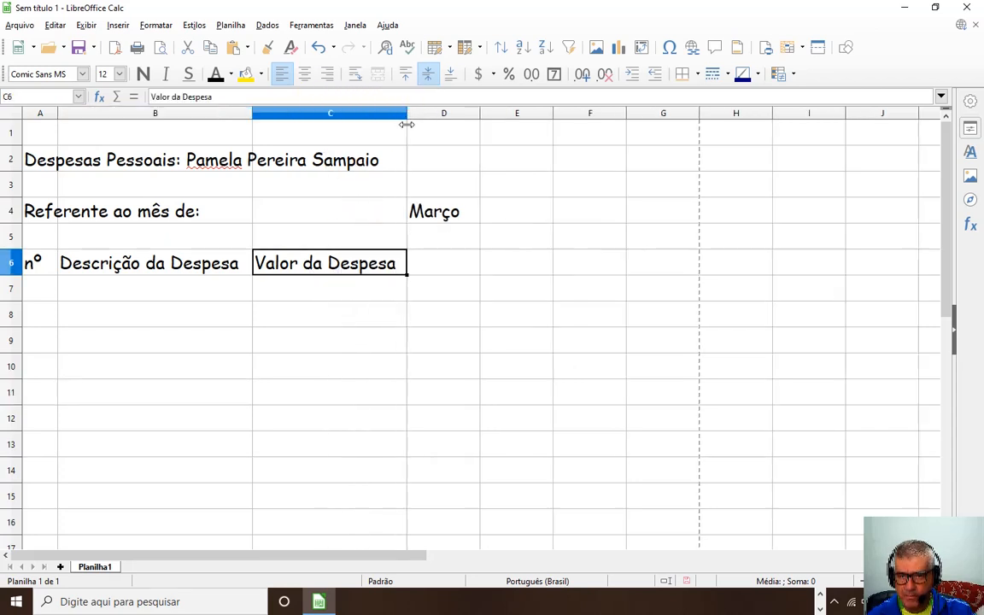
Widen column D, enter 'Data da Despesa' in D6, and widen column A slightly.
click(430, 293)
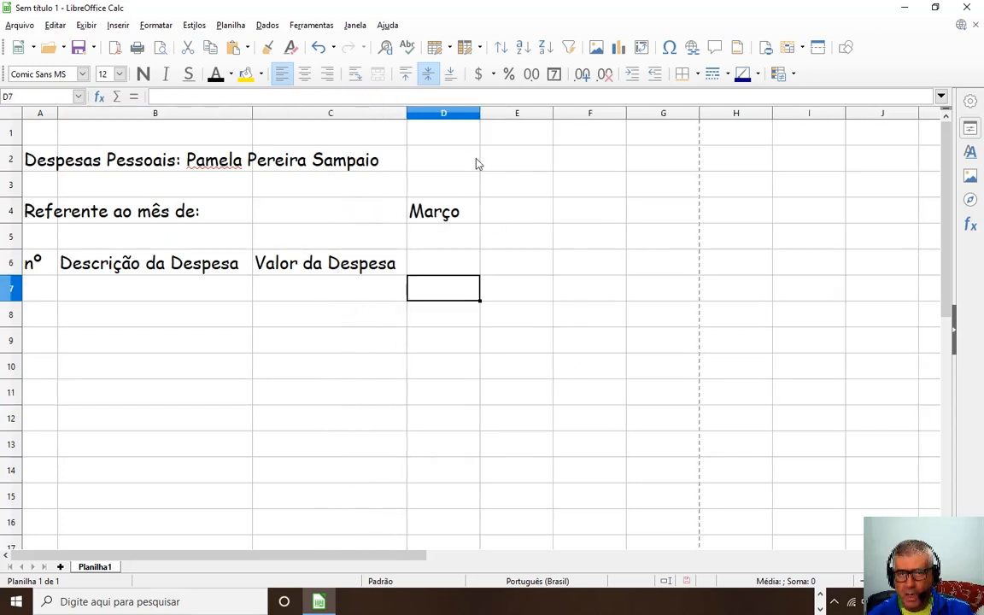
drag(480, 112, 551, 113)
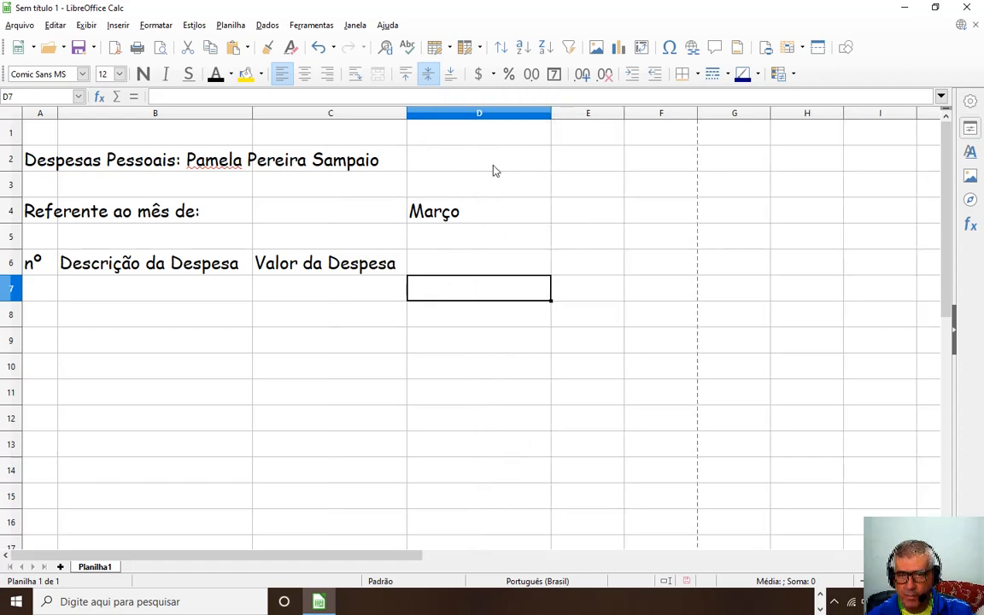
click(419, 268)
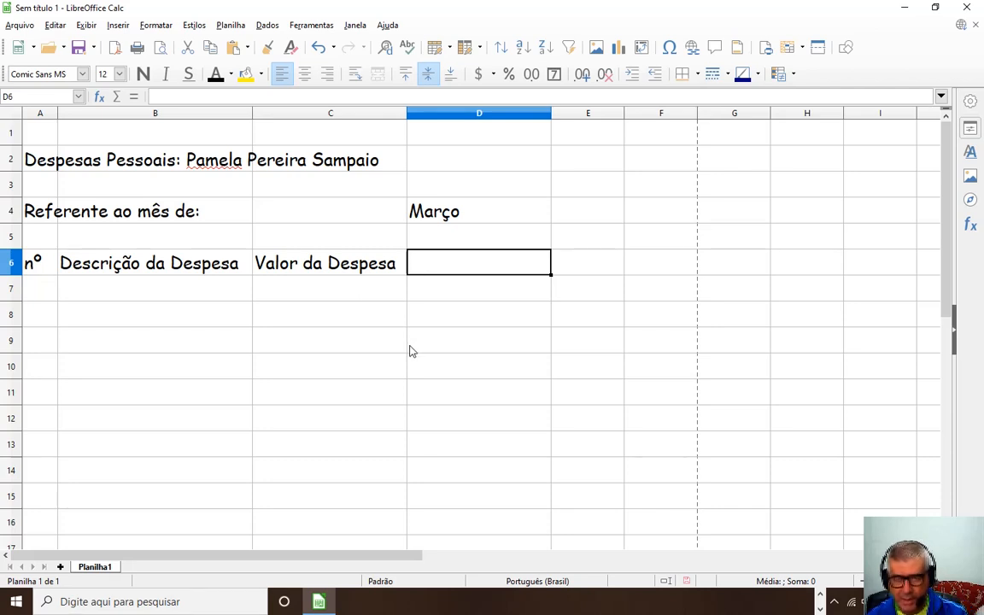
text(Data da De)
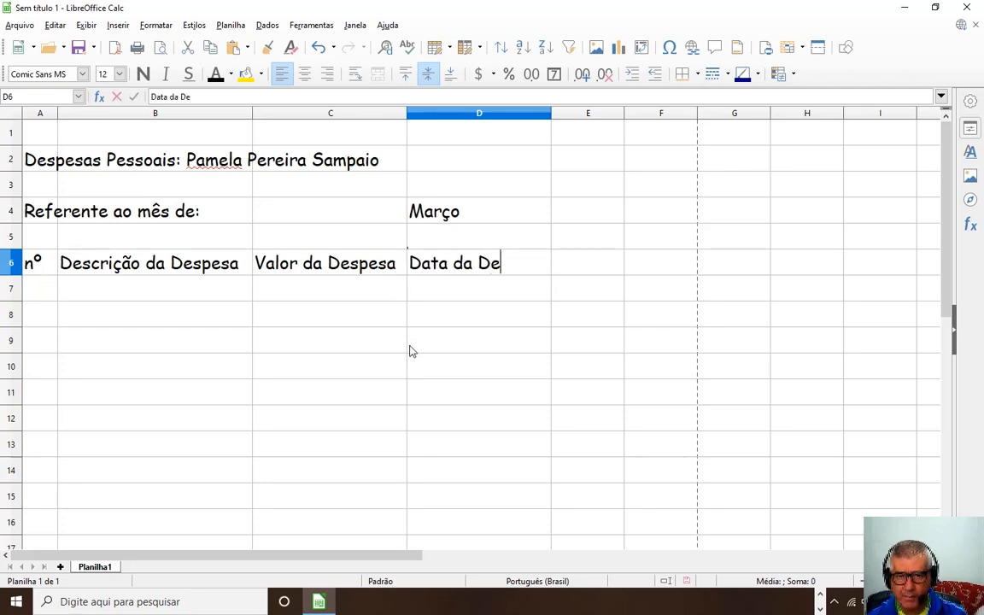
text(spesa)
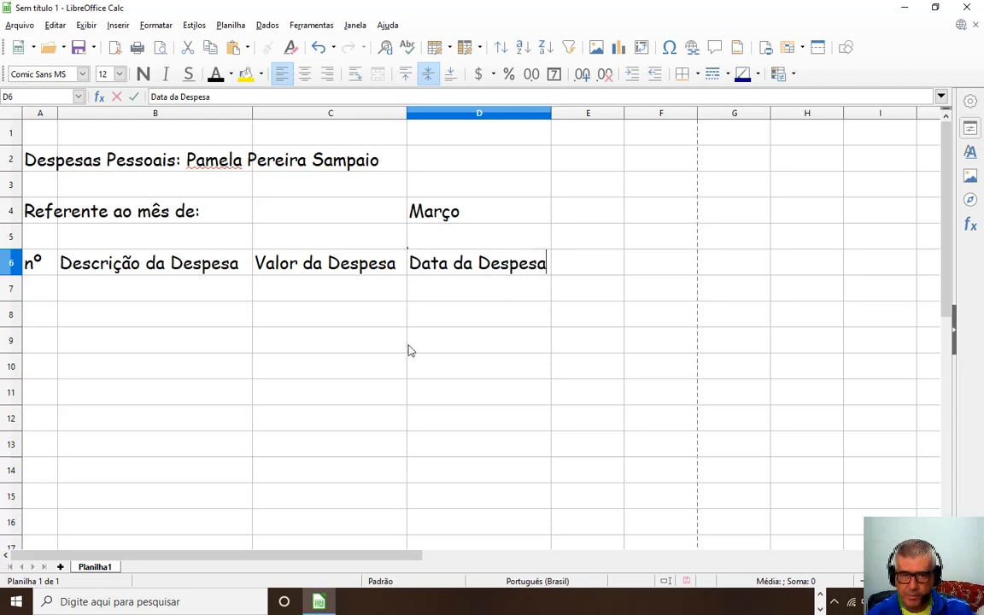
click(410, 350)
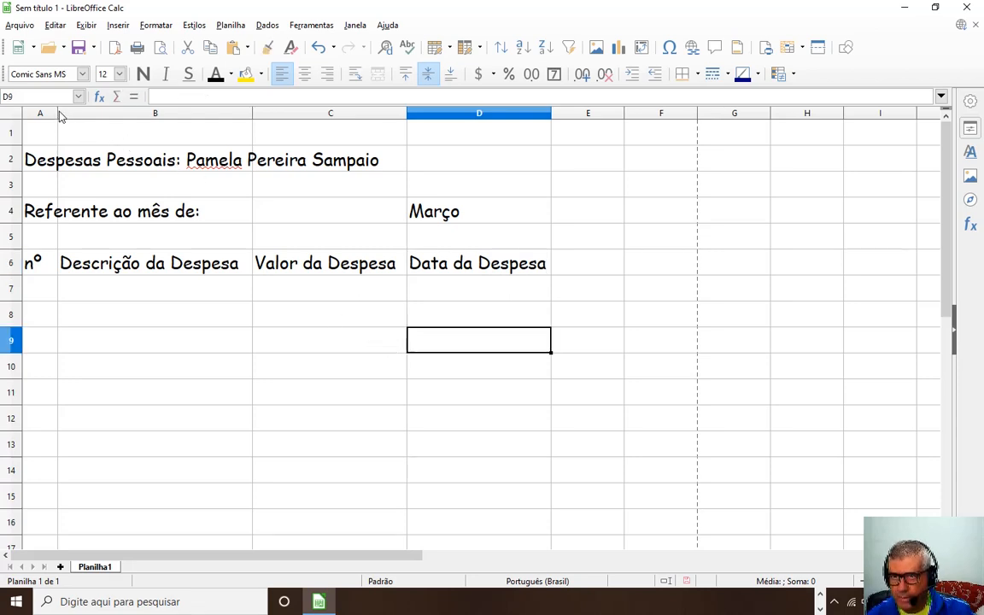
drag(58, 113, 65, 113)
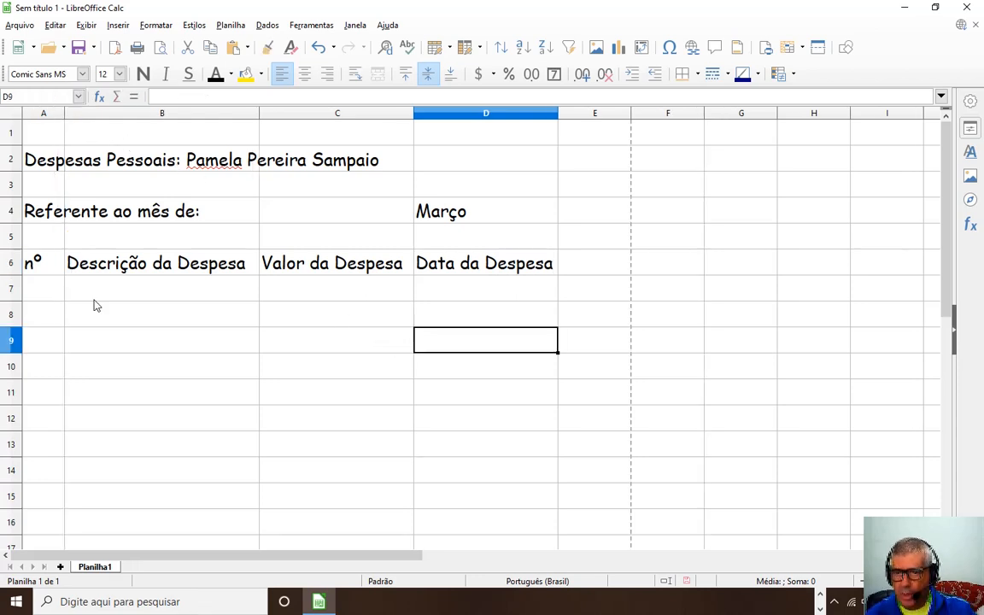
click(48, 290)
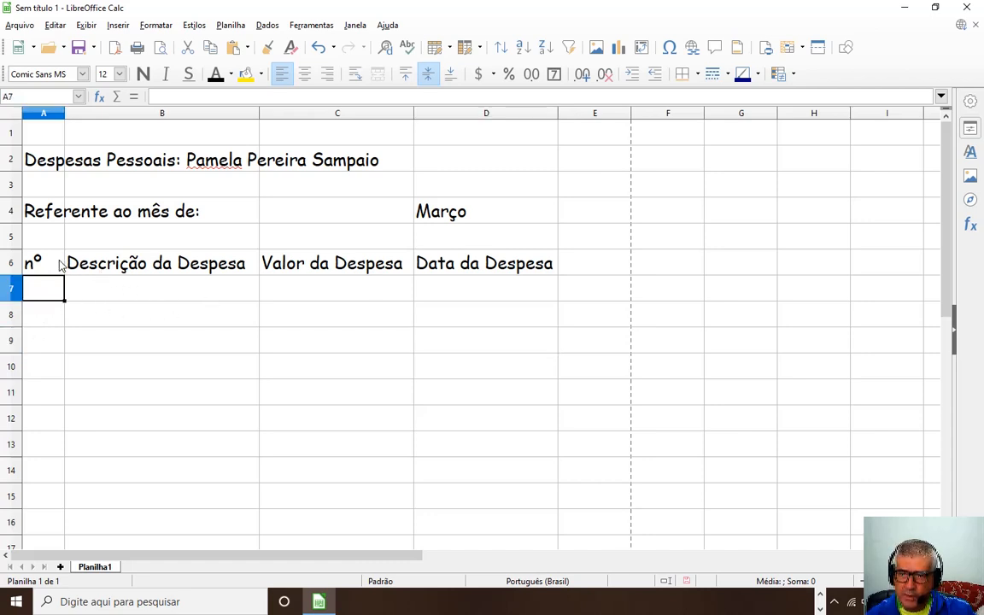
Centre the row 6 headers A6:D6 horizontally.
drag(60, 265, 444, 262)
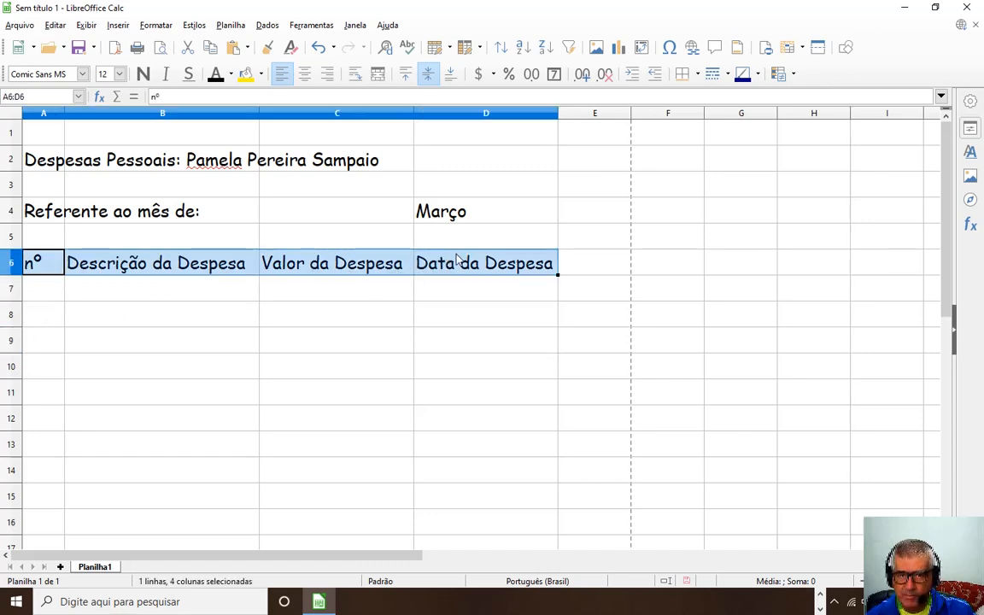
click(304, 75)
click(59, 310)
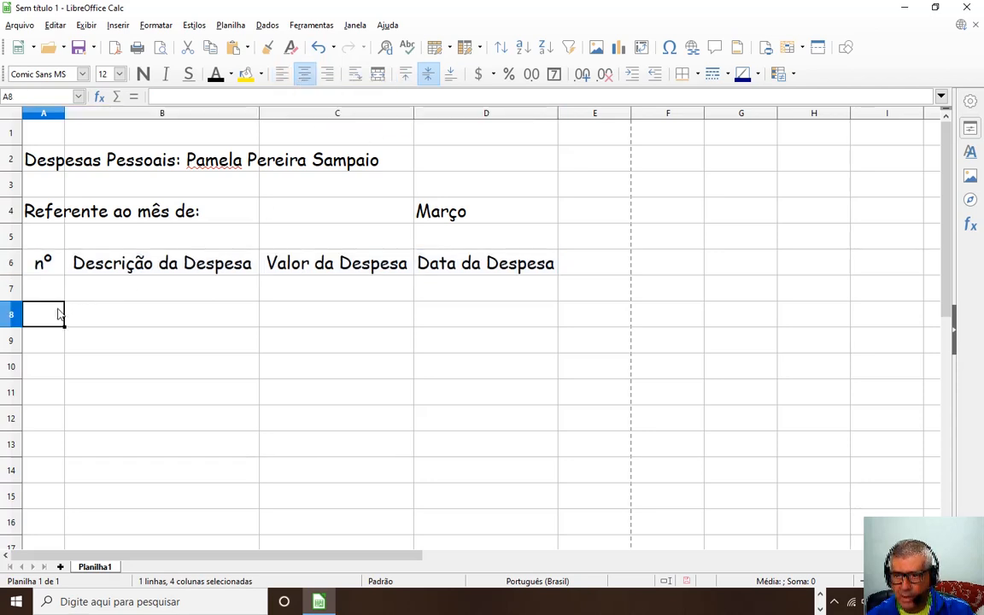
click(49, 293)
Enter the numbers 1 to 5 down column A from A7, then delete them.
click(48, 322)
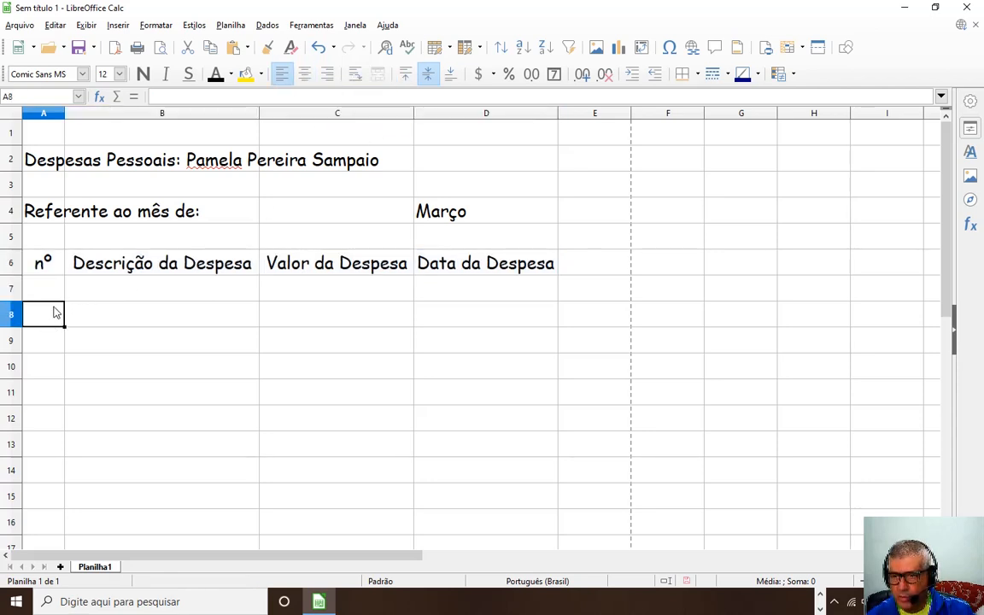
click(48, 290)
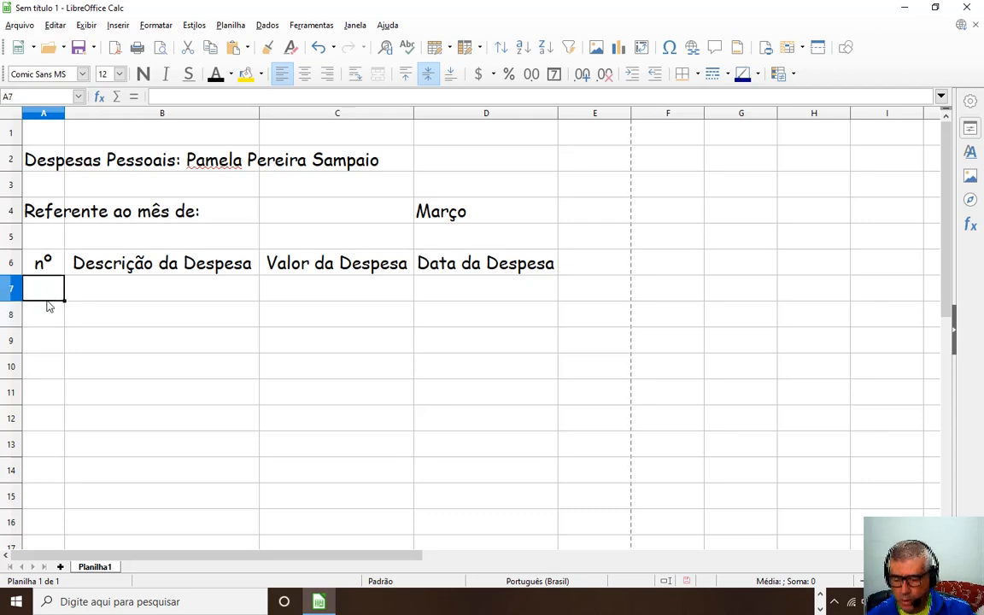
text(1)
click(49, 321)
text(2)
click(51, 346)
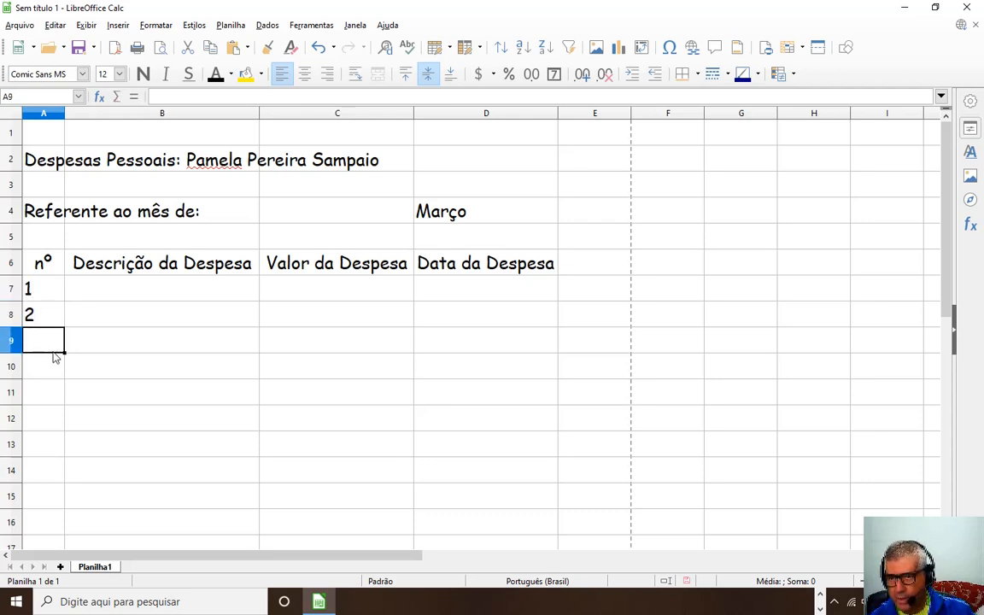
text(3)
click(48, 368)
text(4)
click(49, 395)
text(5)
click(49, 424)
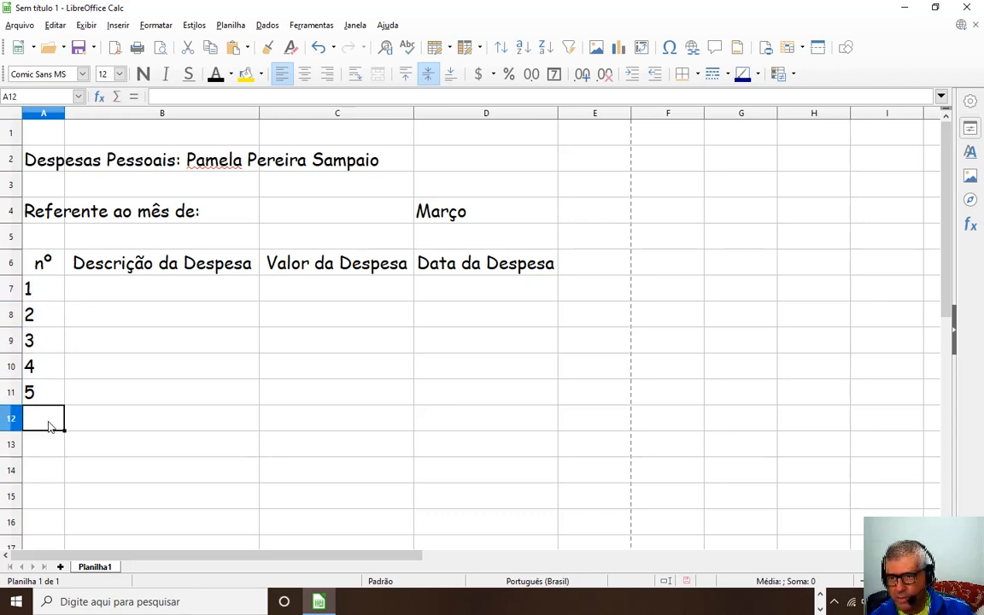
drag(48, 291, 38, 392)
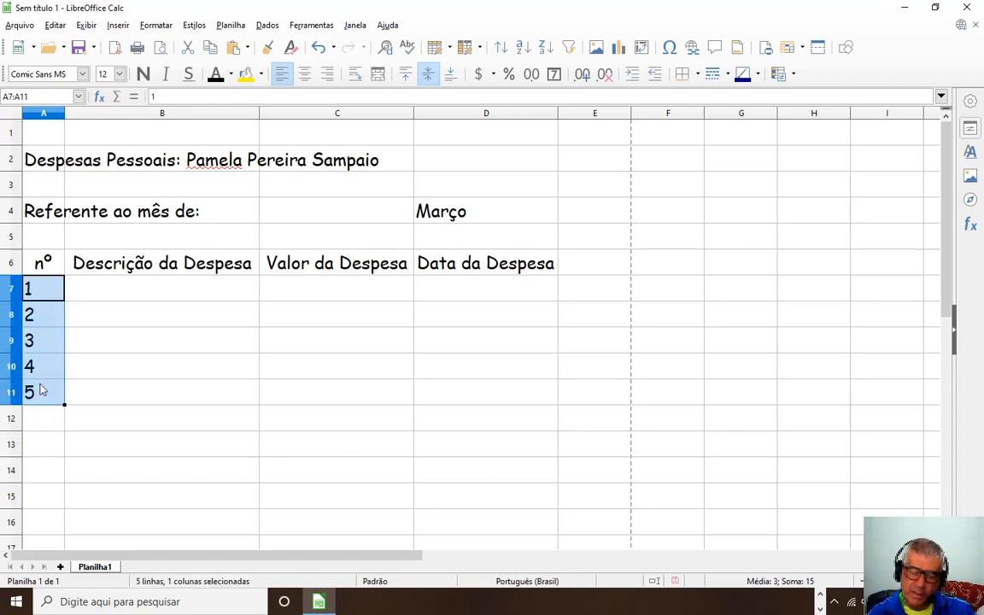
key(Delete)
Type 1 in A7 and 2 in A8.
click(53, 286)
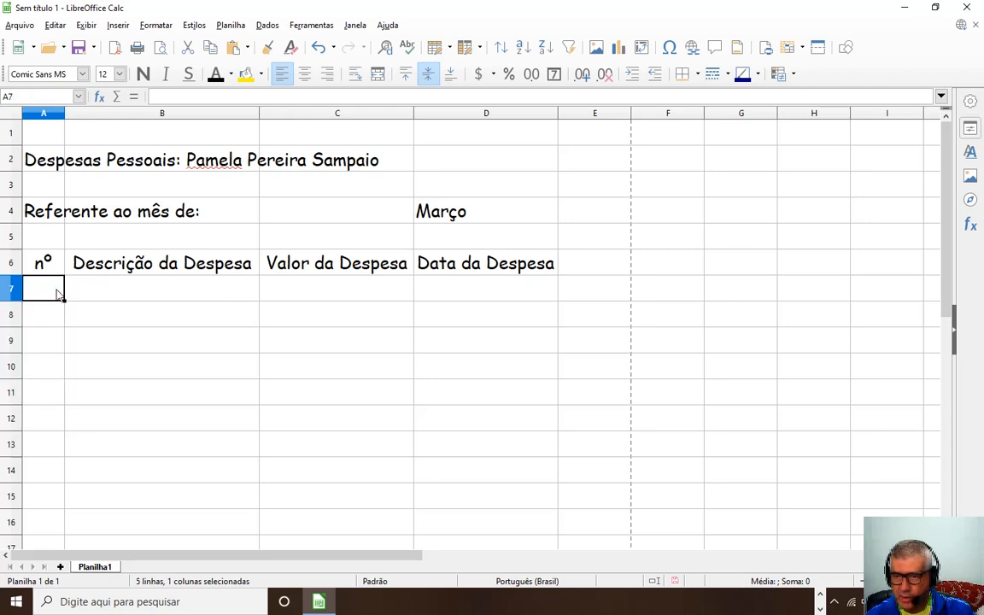
text(1)
key(Return)
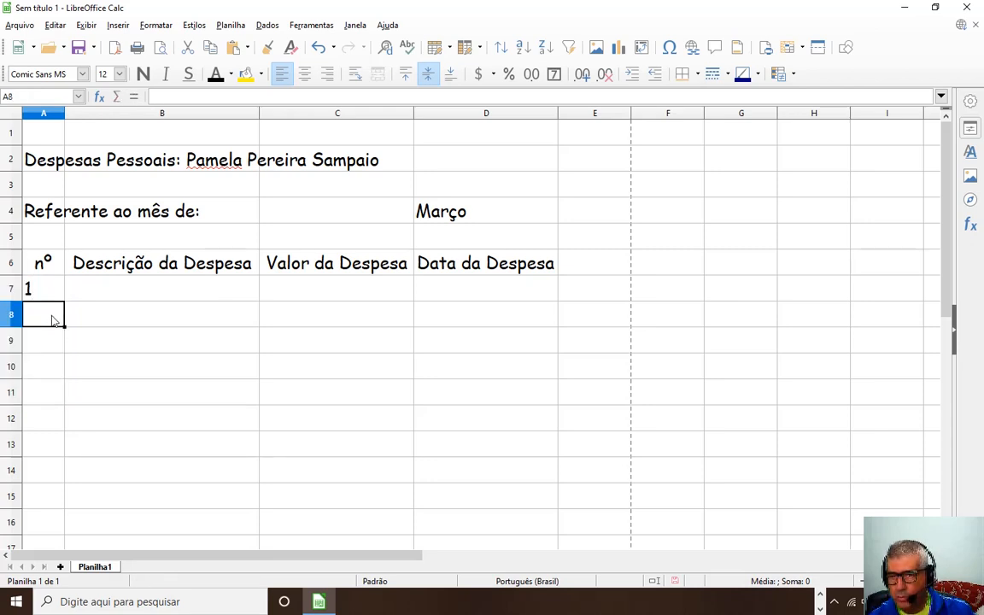
text(2)
key(Return)
Auto-fill 1 to 10 down A7:A16 from the 1 and 2, then delete them.
drag(53, 290, 77, 492)
click(115, 392)
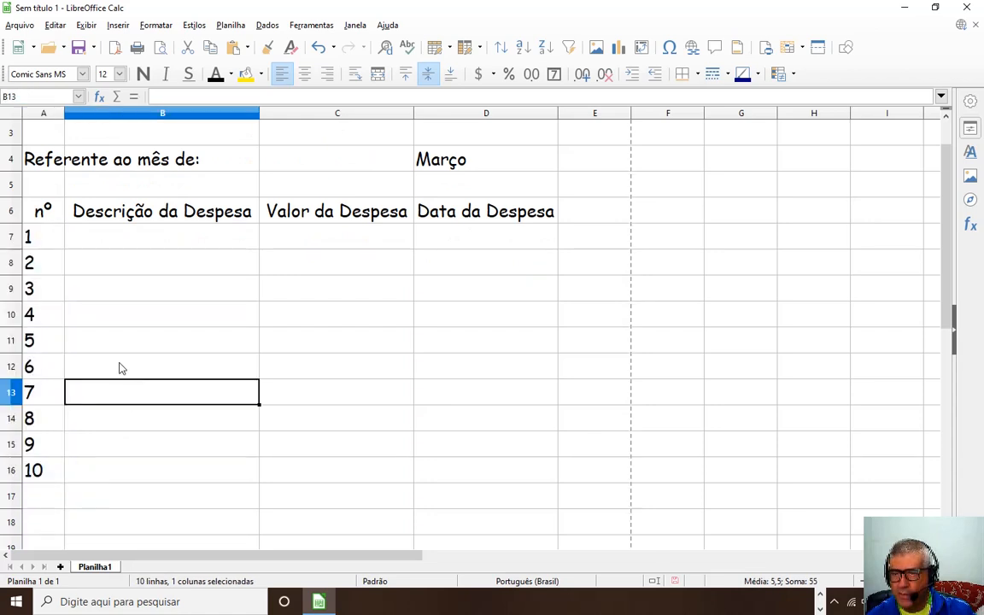
drag(42, 237, 69, 469)
key(Delete)
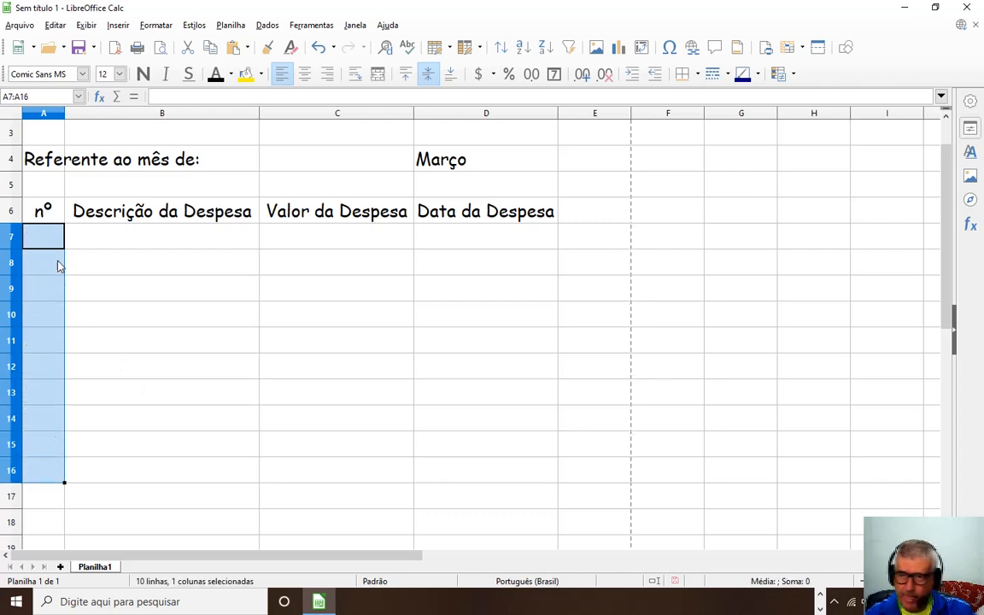
Re-enter 1 in A7, fill it down to row 16, then clear A7:A16 again.
click(53, 240)
text(1)
click(76, 311)
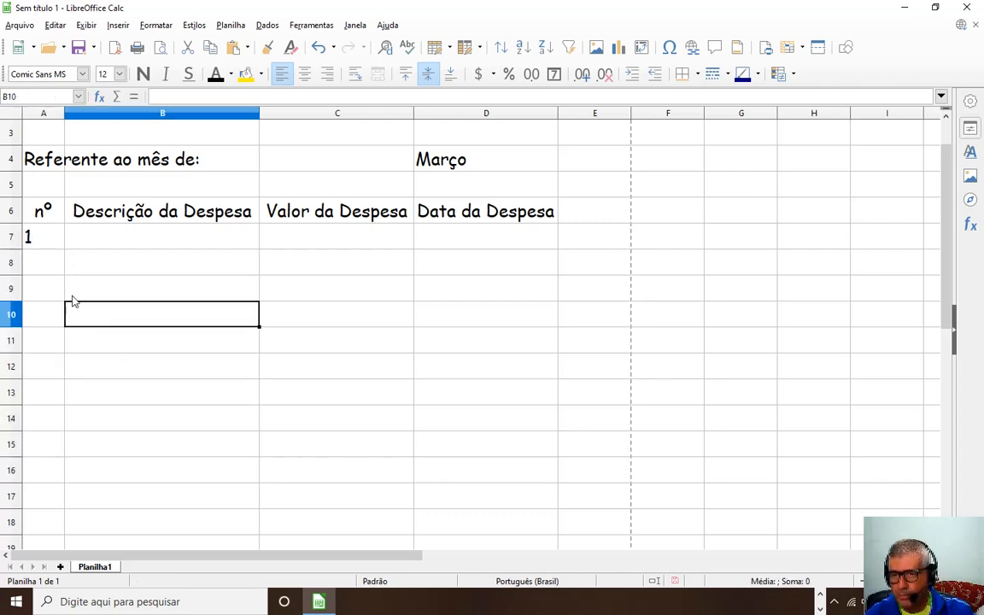
click(49, 247)
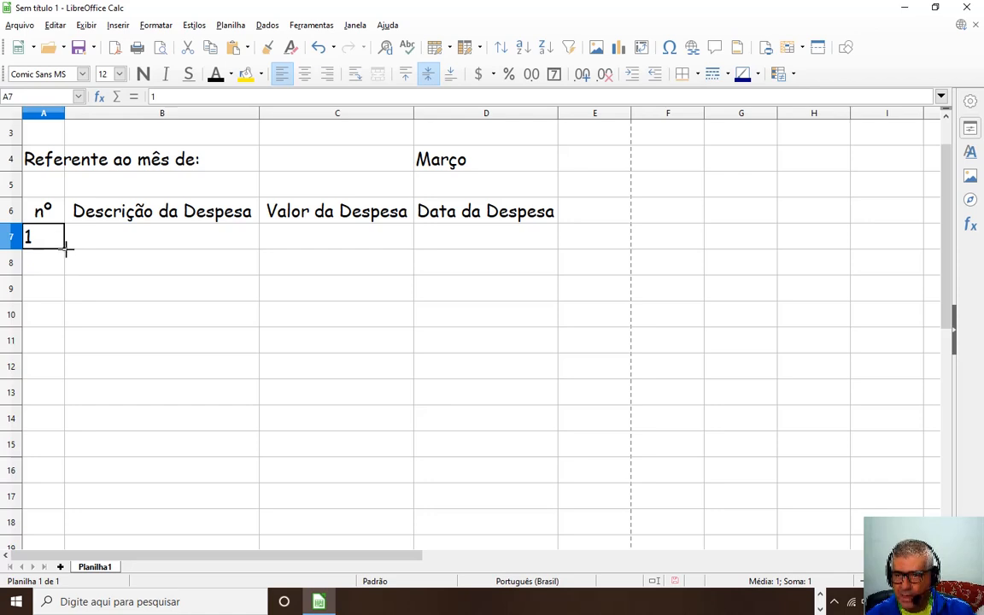
drag(65, 247, 51, 483)
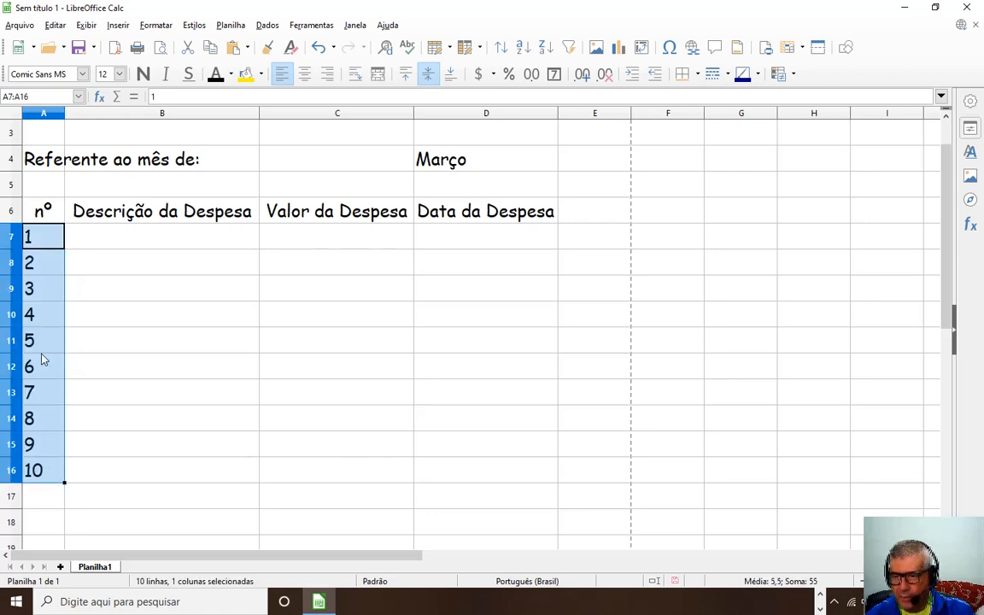
click(44, 267)
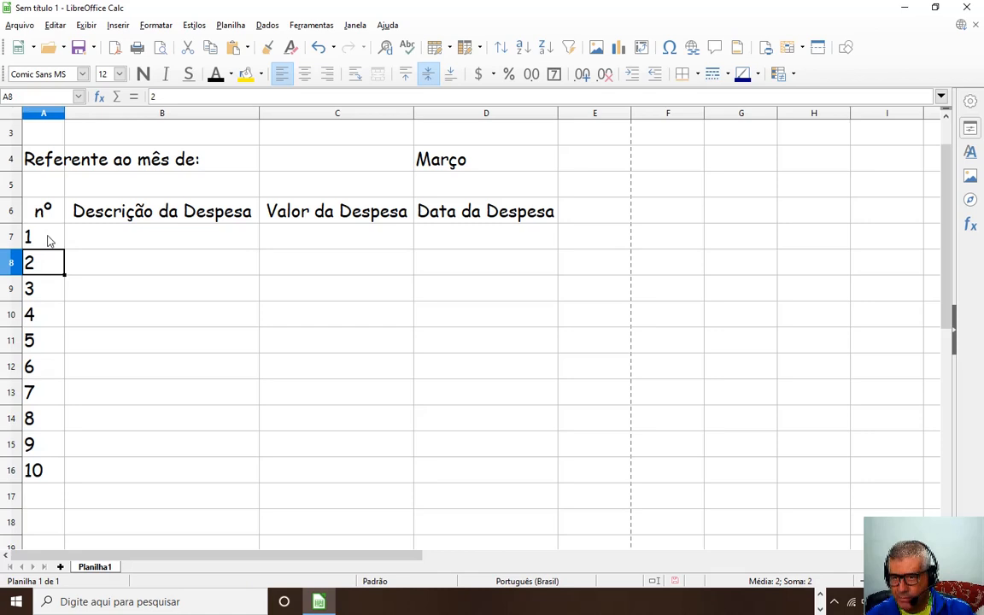
drag(49, 240, 49, 469)
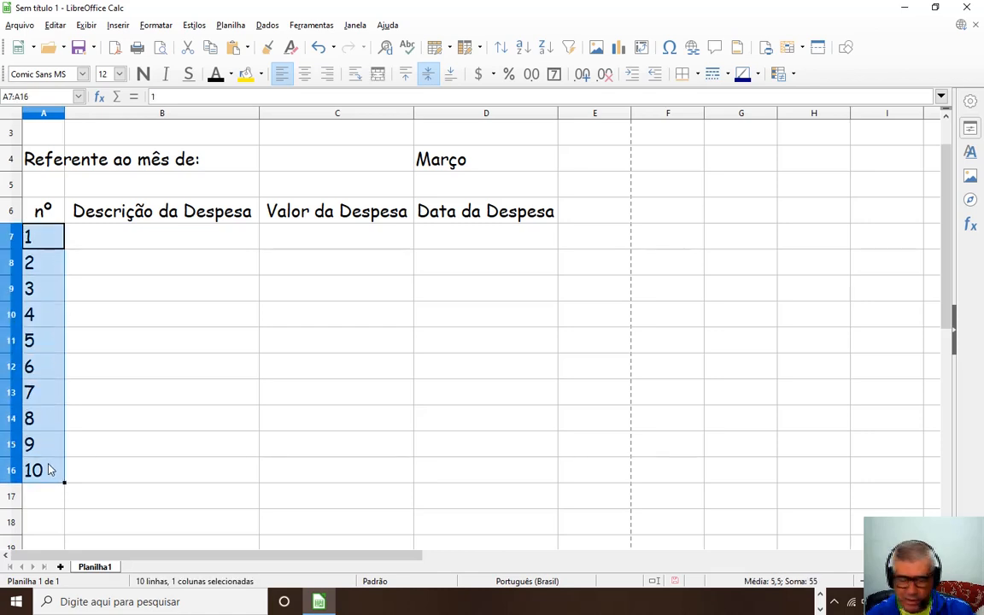
key(Delete)
click(116, 441)
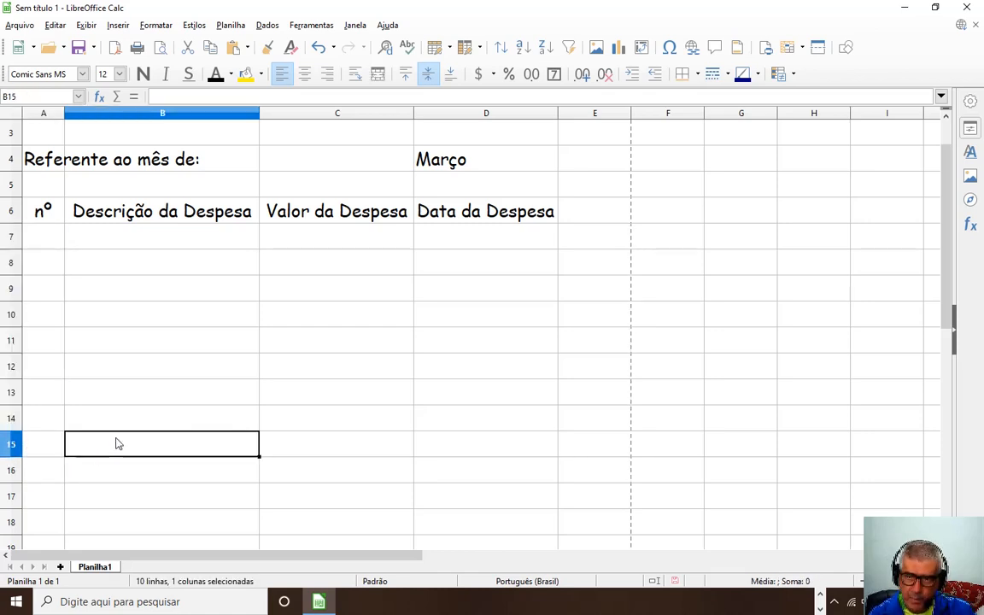
click(46, 243)
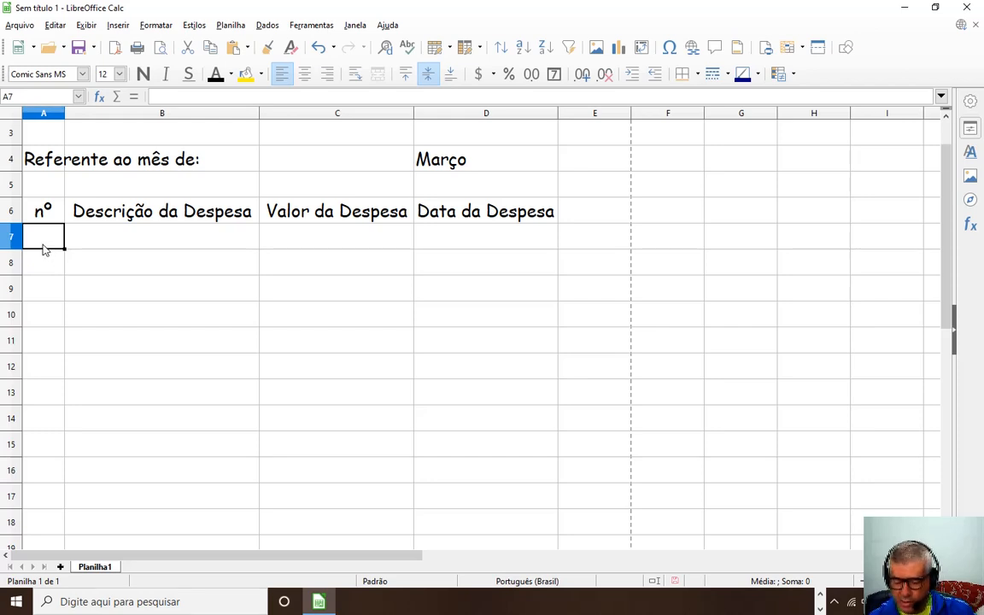
Fill A7:A16 with odd numbers 1 to 19 from a 1, 3 start, then delete them.
text(1)
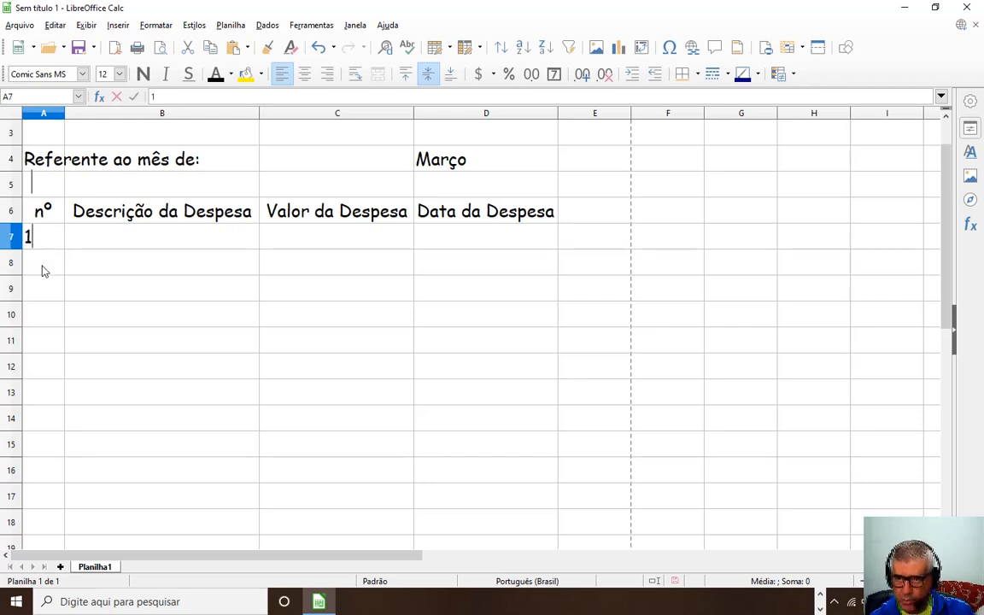
click(44, 270)
text(3)
drag(58, 295, 65, 302)
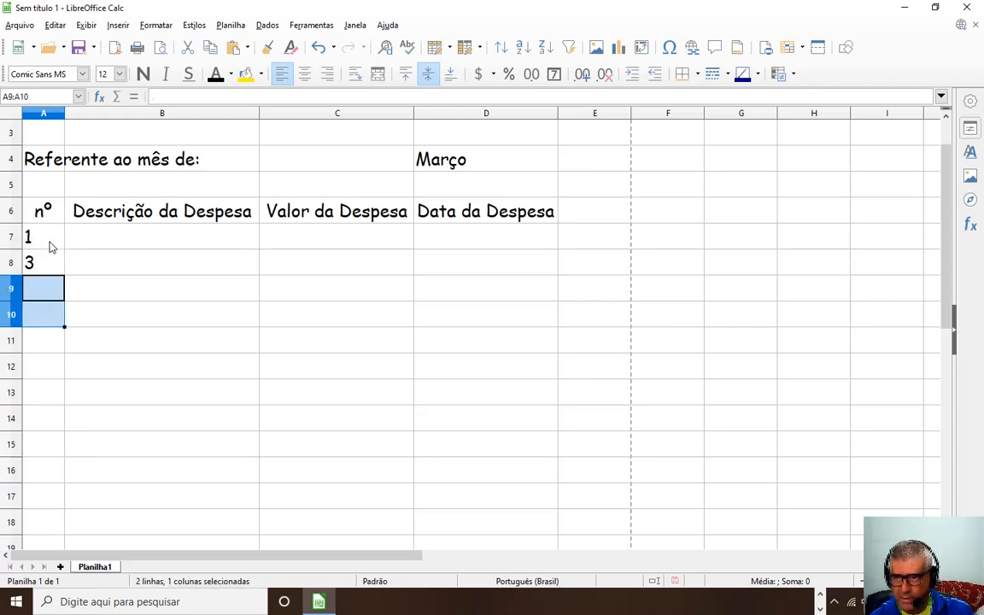
drag(50, 240, 65, 480)
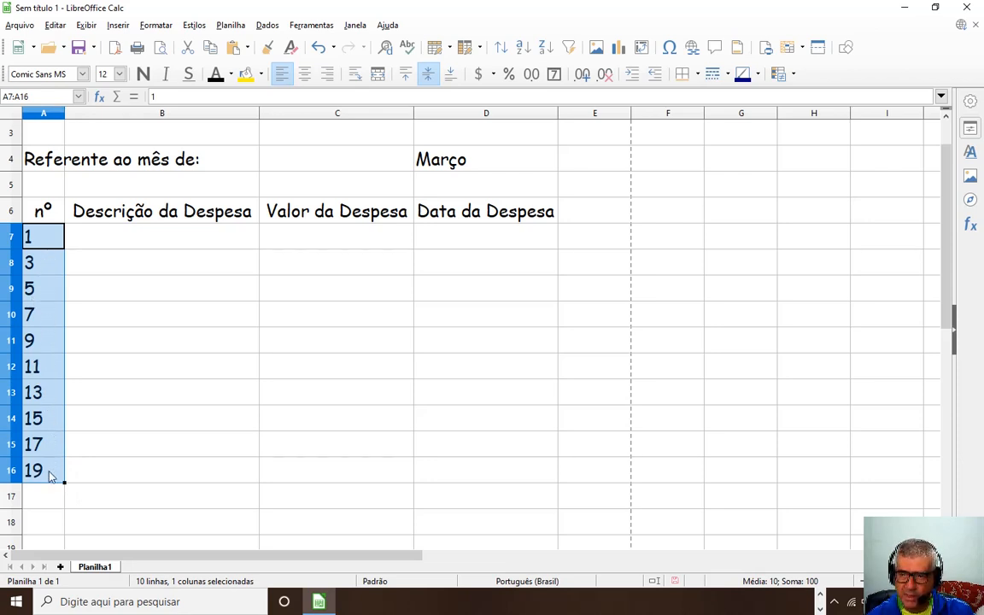
click(119, 380)
drag(50, 244, 24, 468)
key(Delete)
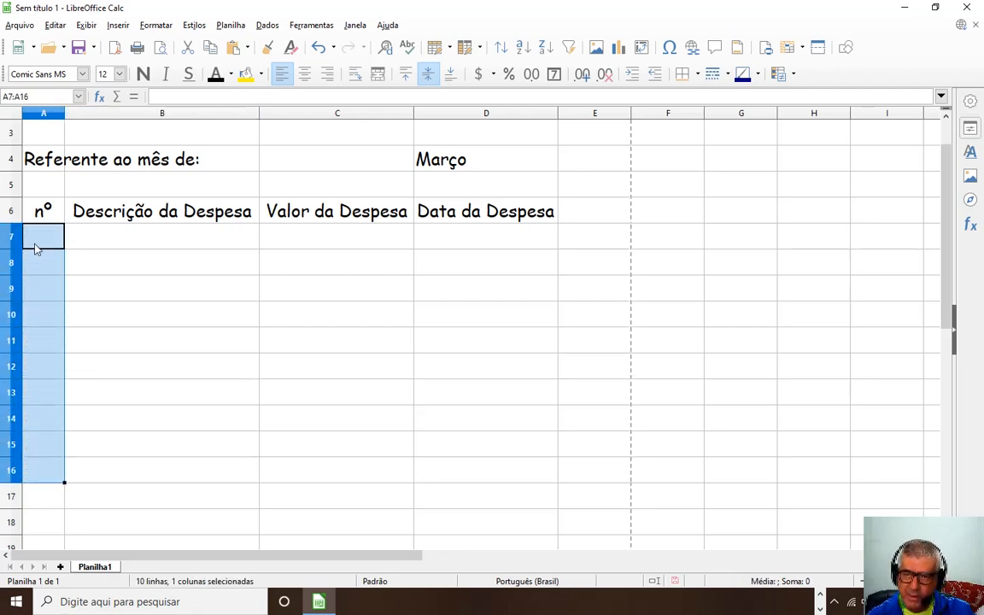
Fill A7:A17 with multiples of five, 5 to 55, from a 5, 10 start, then delete them.
click(41, 244)
text(5)
key(Return)
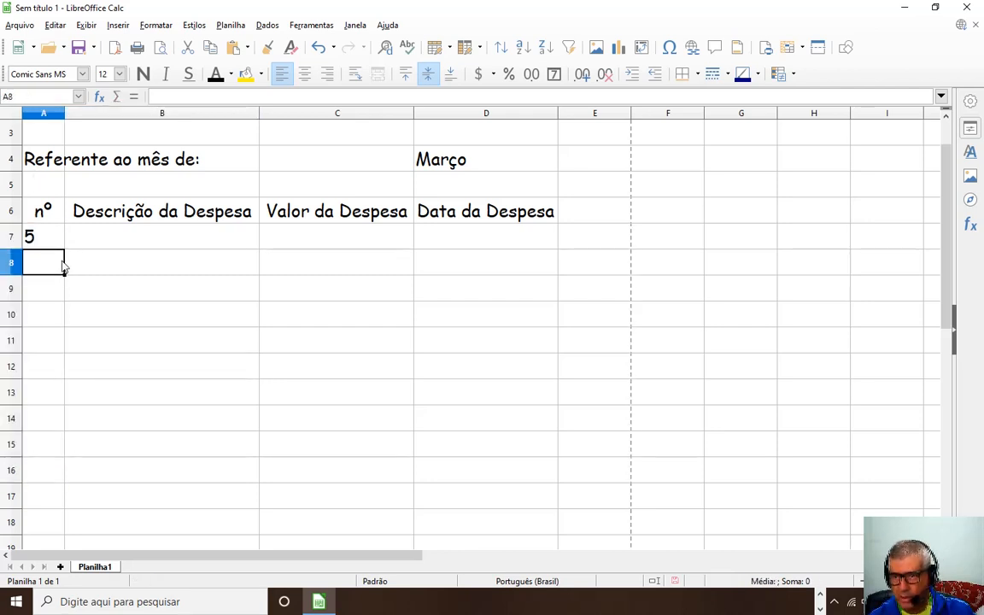
text(10)
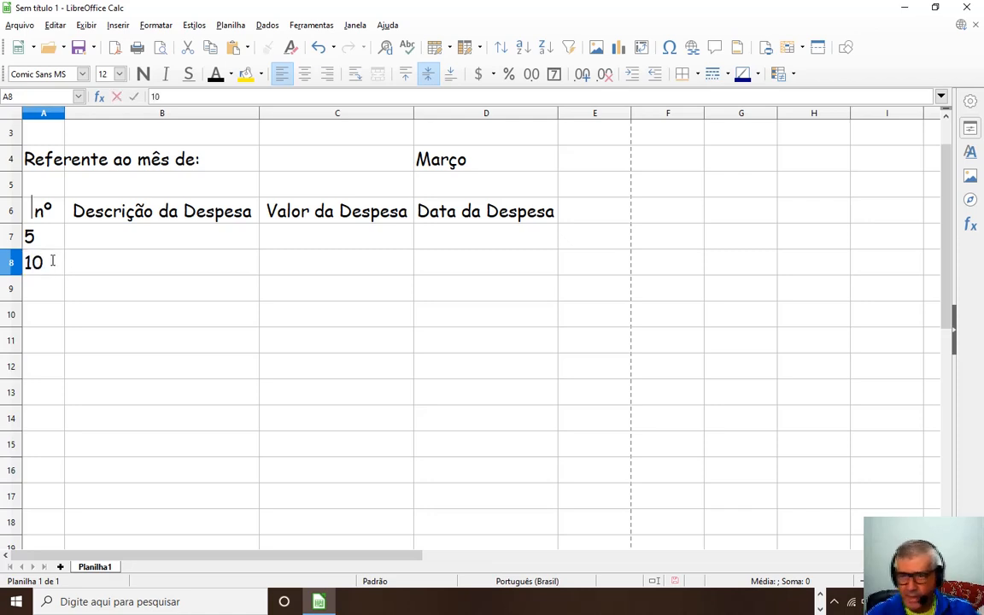
click(71, 293)
drag(49, 239, 55, 498)
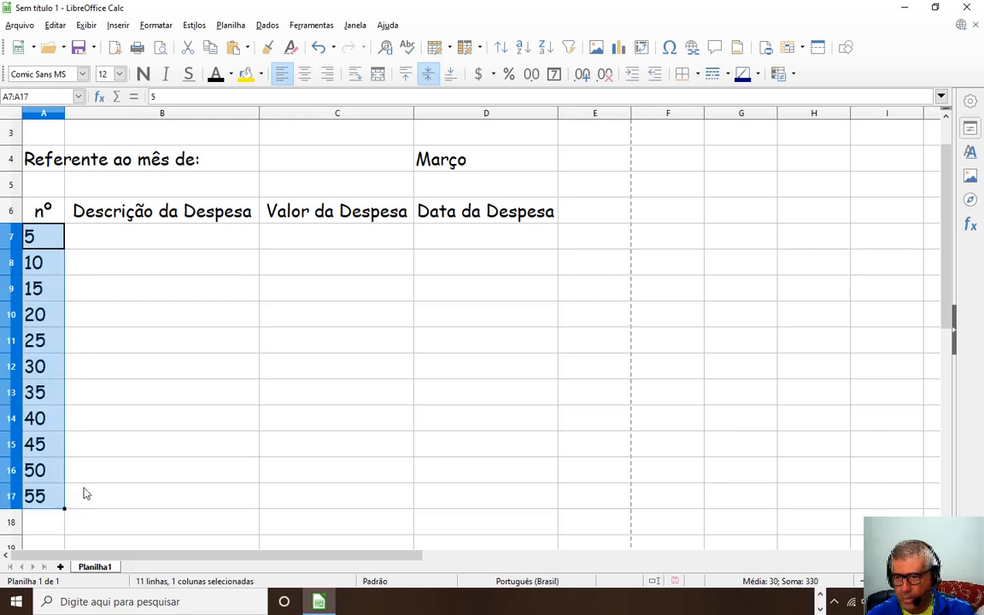
click(129, 421)
drag(51, 235, 47, 493)
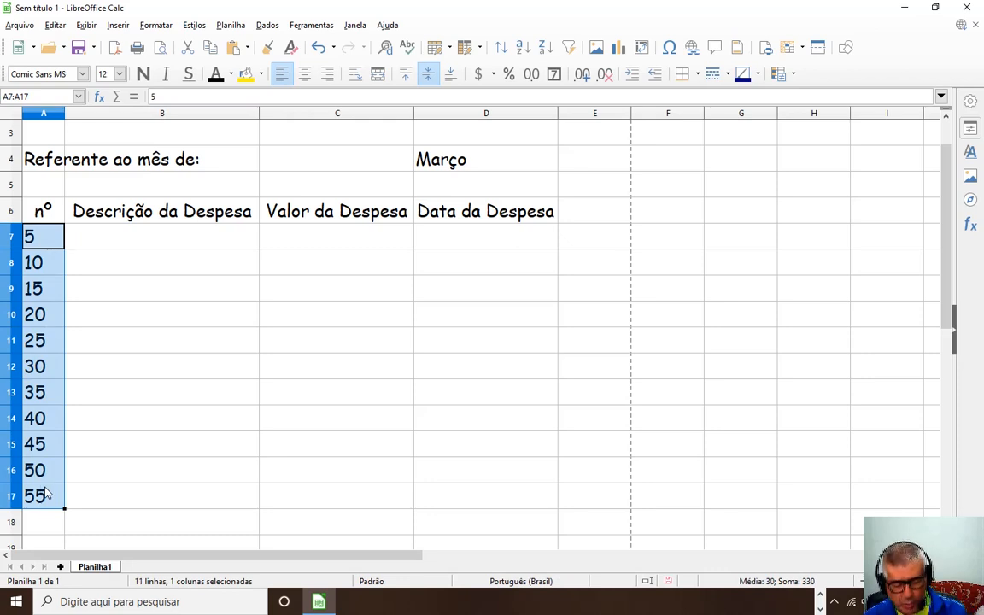
key(Delete)
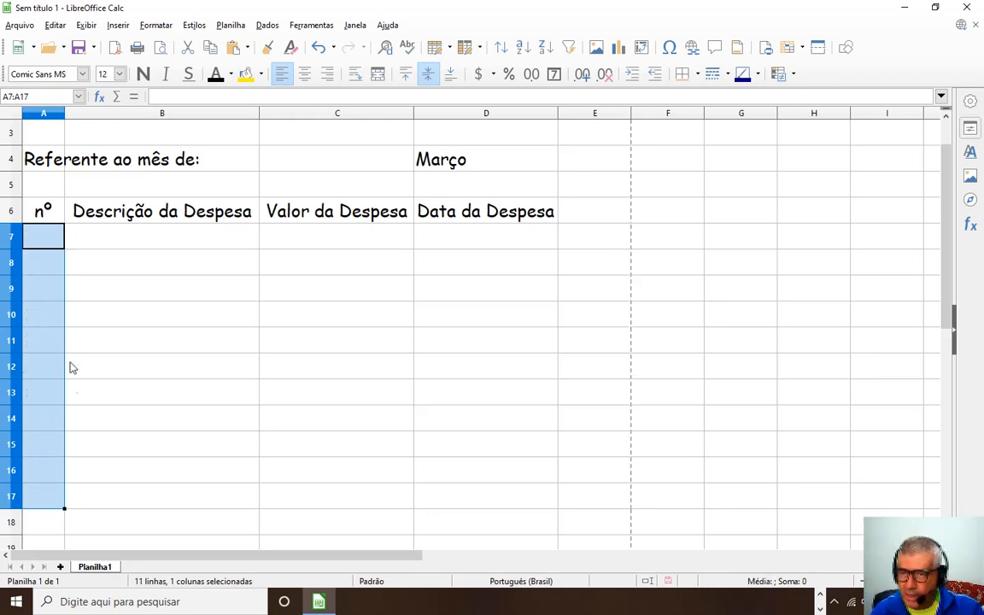
Fill A7:A17 with the numbers 1 through 11, then delete the series.
click(49, 241)
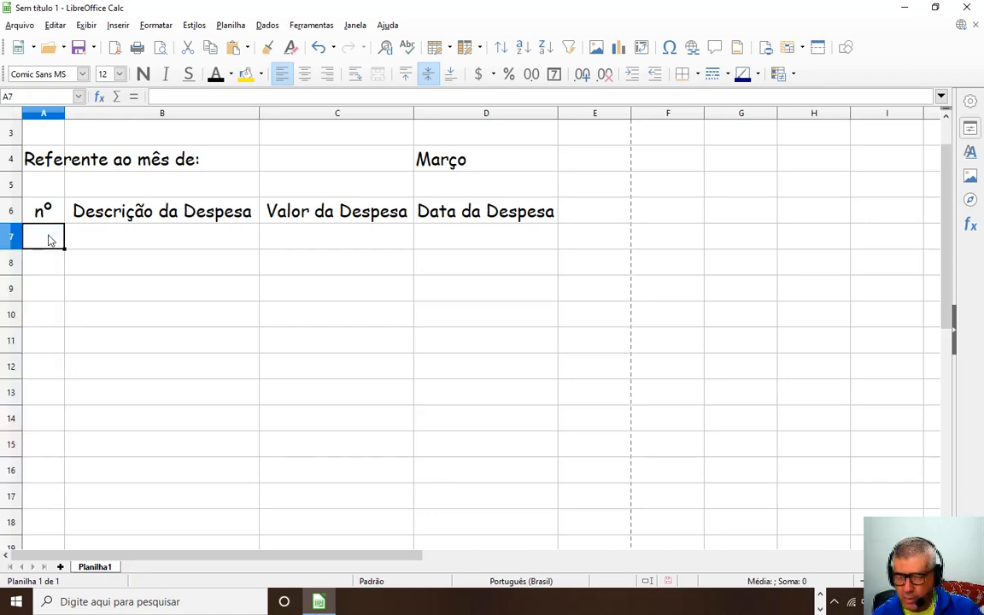
text(1)
key(Return)
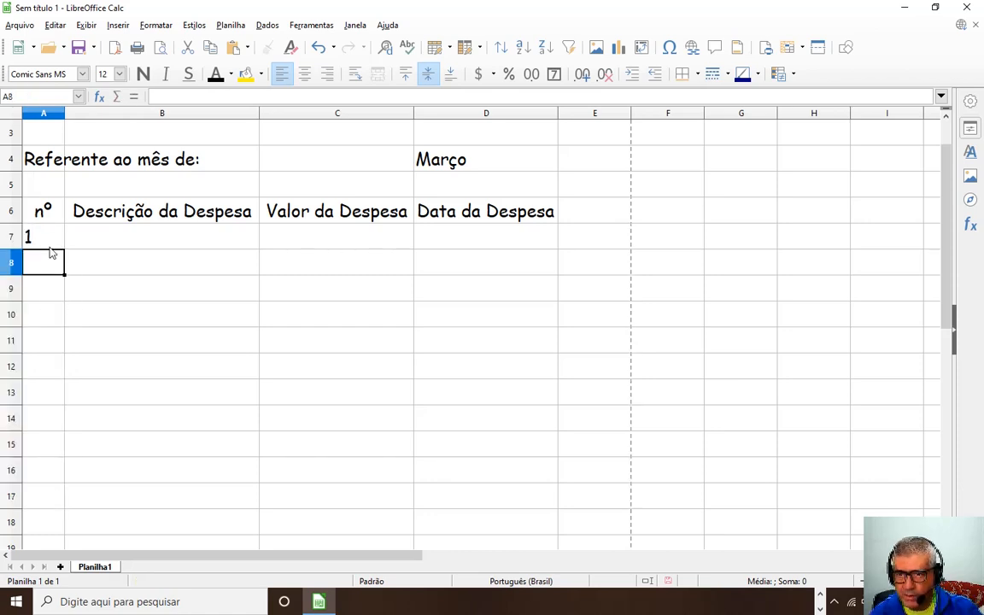
click(53, 241)
drag(65, 249, 53, 519)
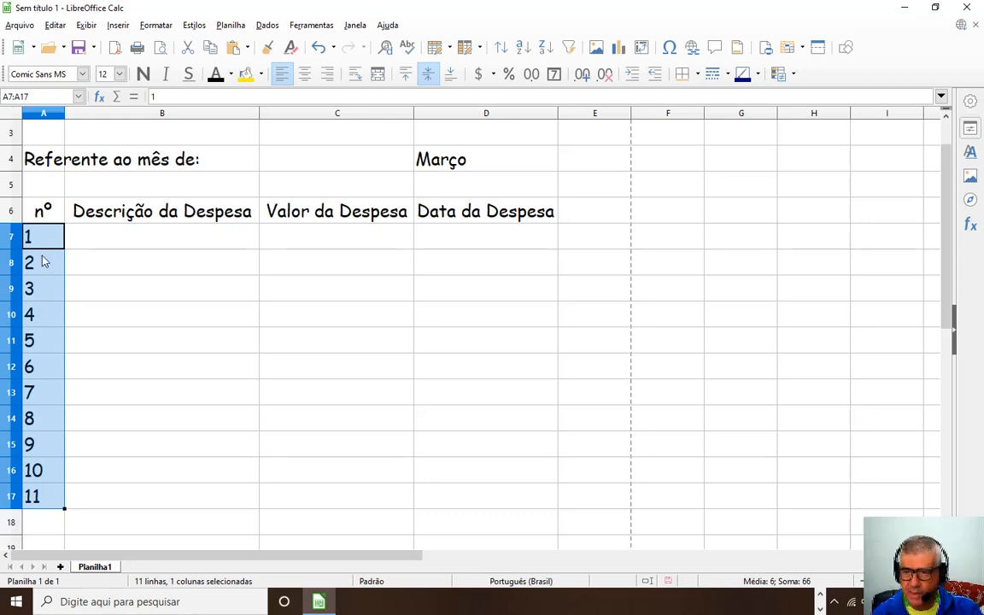
click(119, 449)
drag(47, 237, 67, 488)
key(Delete)
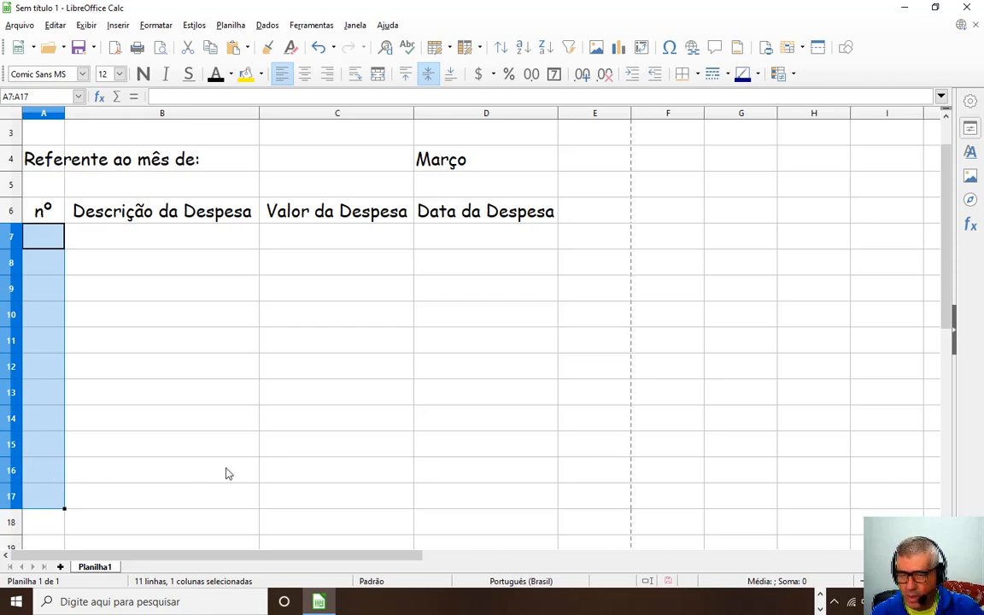
Enter 0 in cell A7 to begin a new sequence.
click(42, 239)
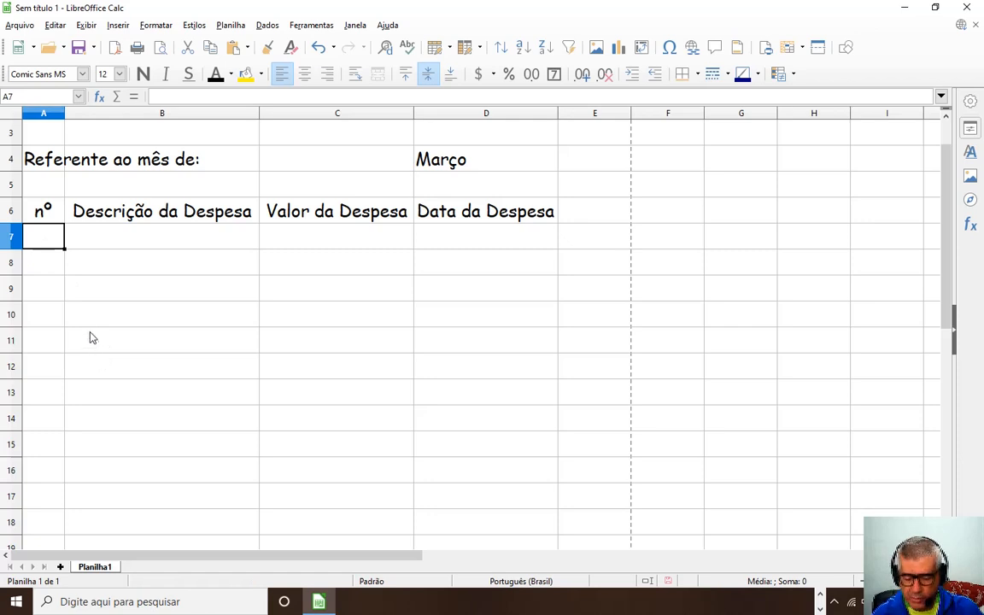
text(0)
click(37, 267)
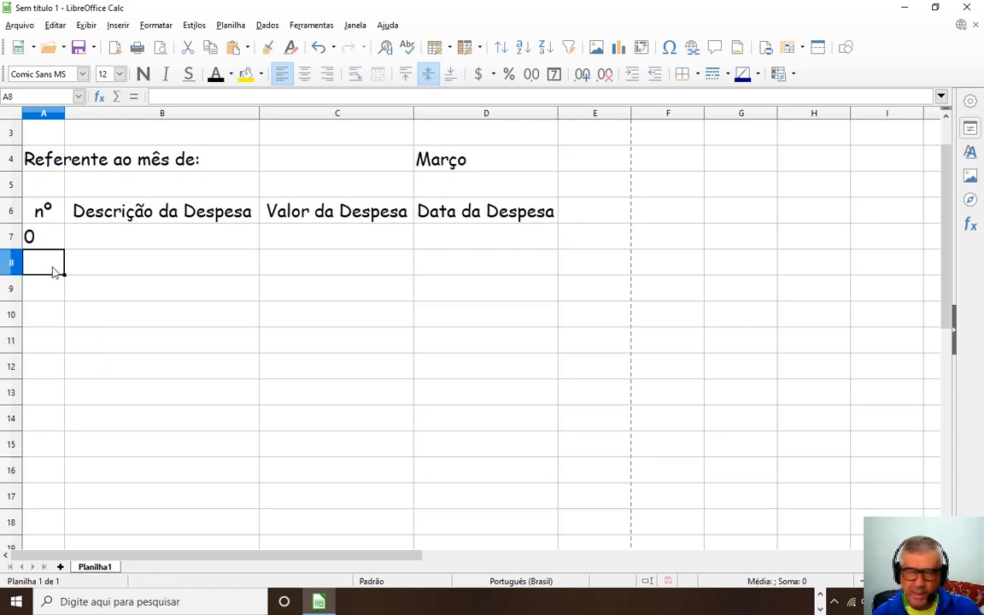
Enter 2 in A8 and extend 0, 2 into even numbers up to 20 in A17.
text(2)
click(52, 297)
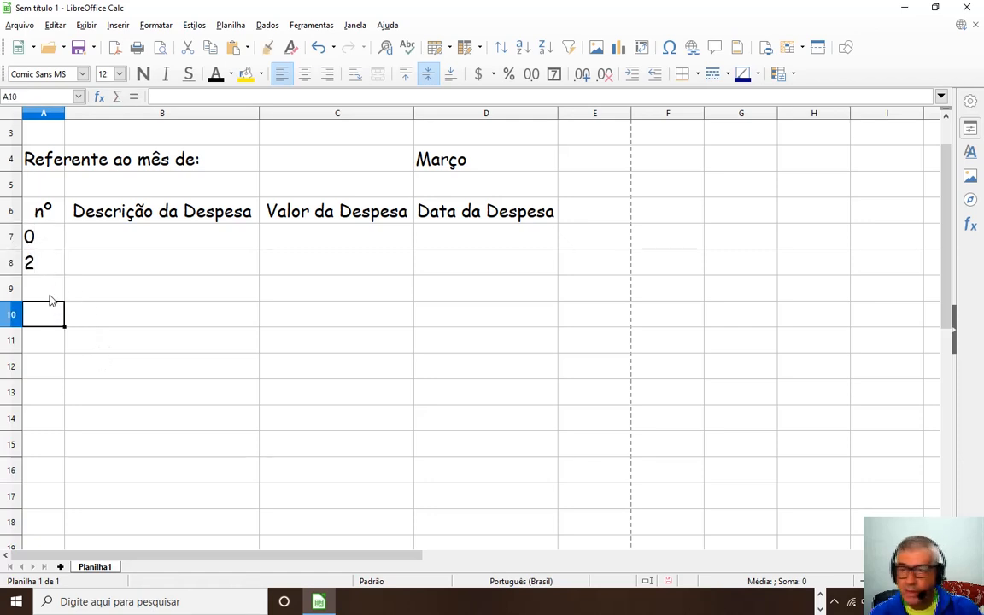
click(39, 246)
click(44, 261)
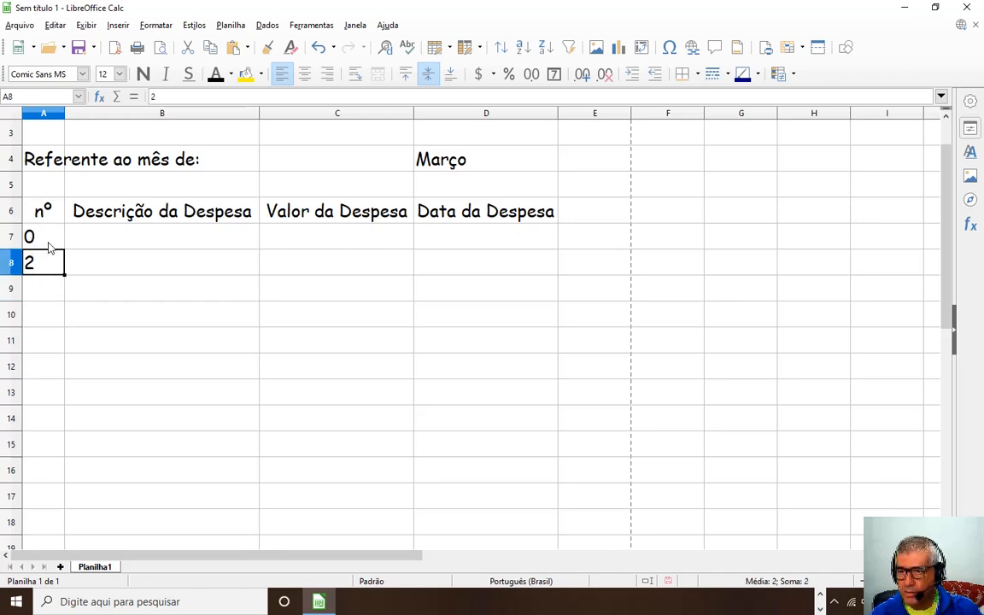
click(49, 236)
click(57, 262)
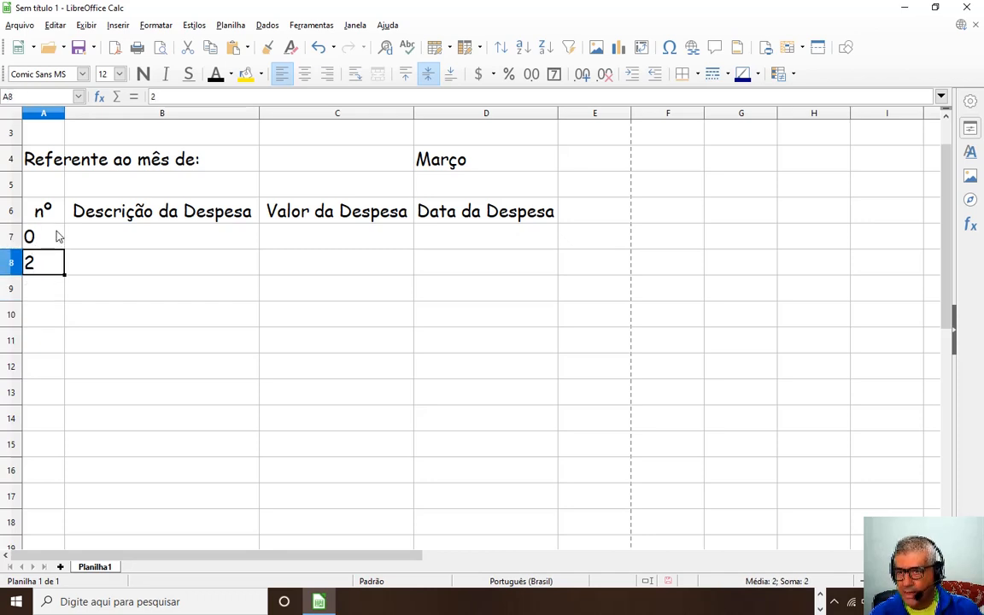
drag(57, 236, 78, 510)
Delete the even-number series from A7:A17 and return to cell A7.
click(164, 346)
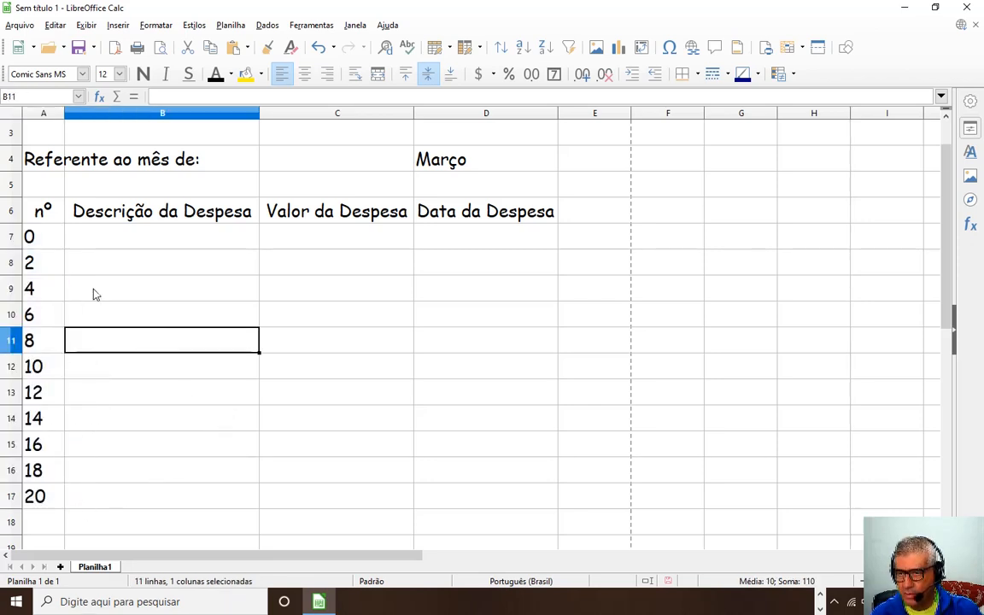
drag(41, 240, 61, 503)
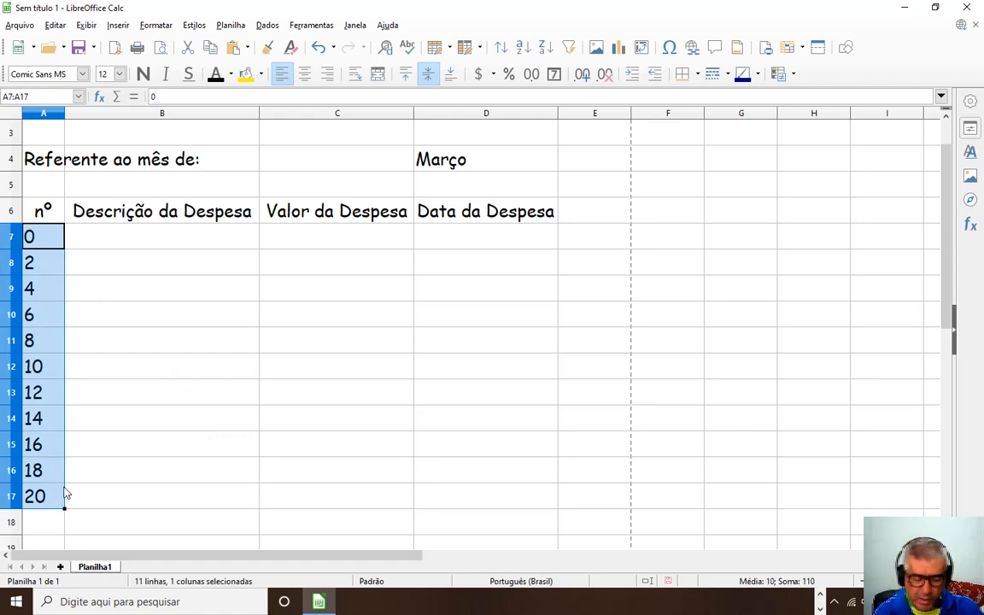
key(Delete)
click(100, 349)
click(47, 238)
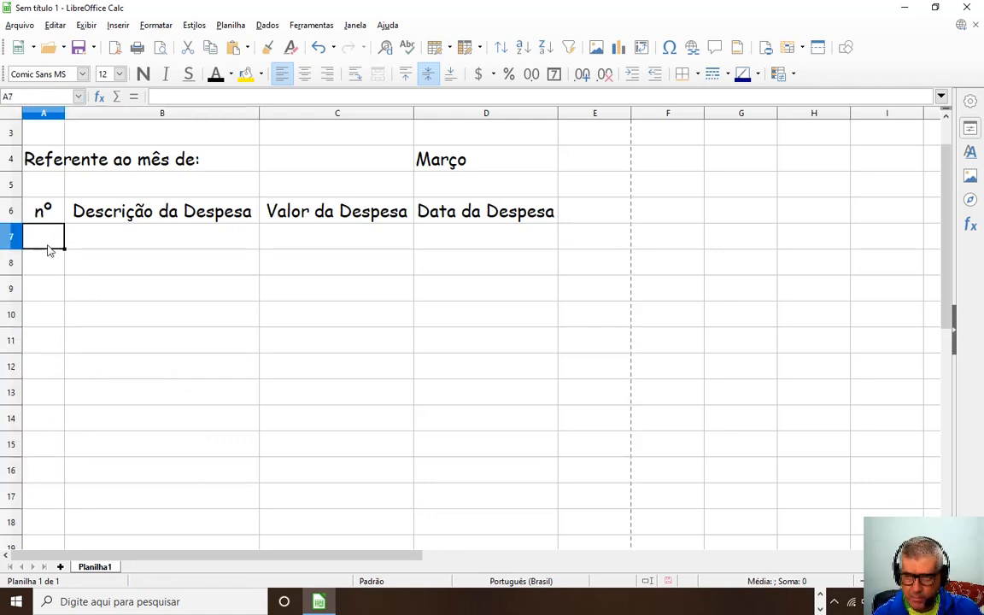
Enter 7 and 14 in A7:A8 and extend them into multiples of seven up to 77.
text(7)
key(Return)
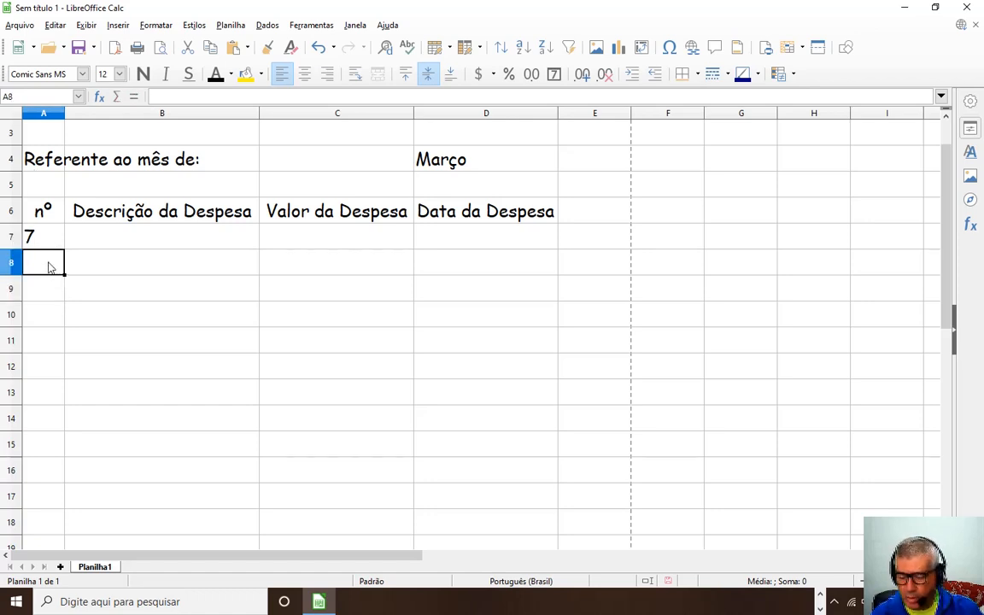
text(12)
key(BackSpace)
key(BackSpace)
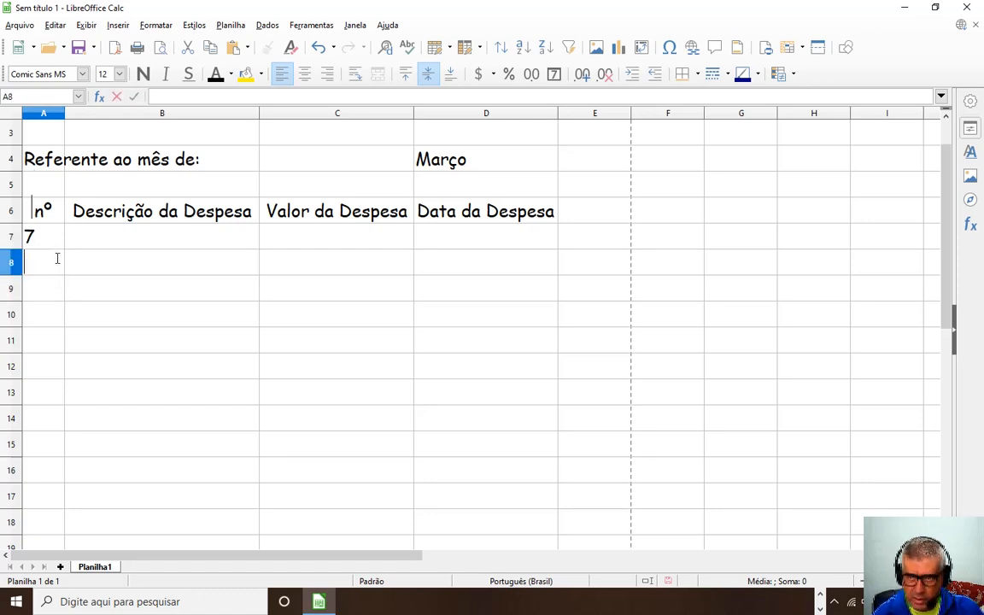
text(14)
click(121, 347)
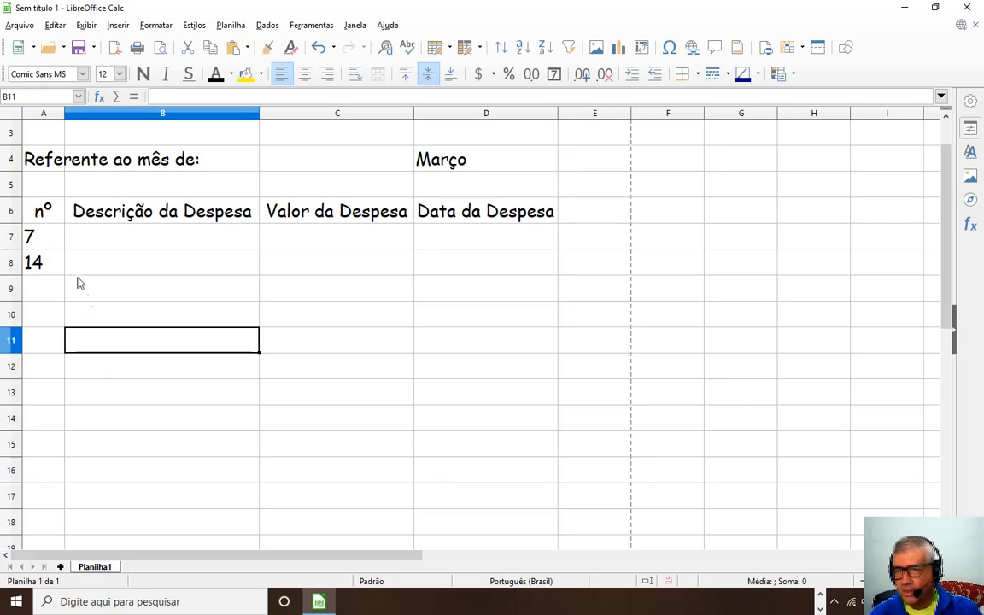
click(44, 243)
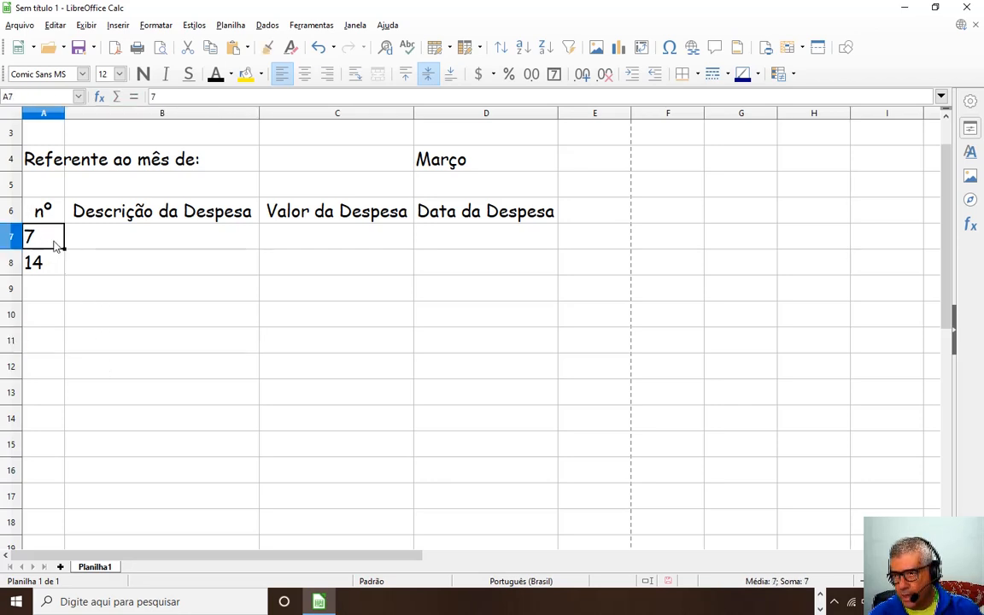
drag(55, 237, 53, 261)
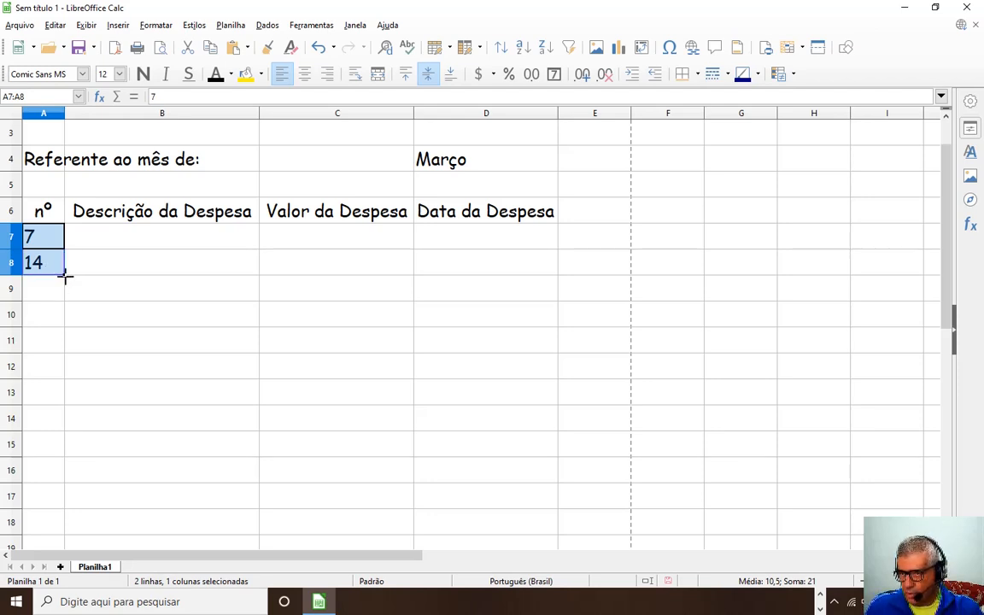
drag(65, 275, 67, 511)
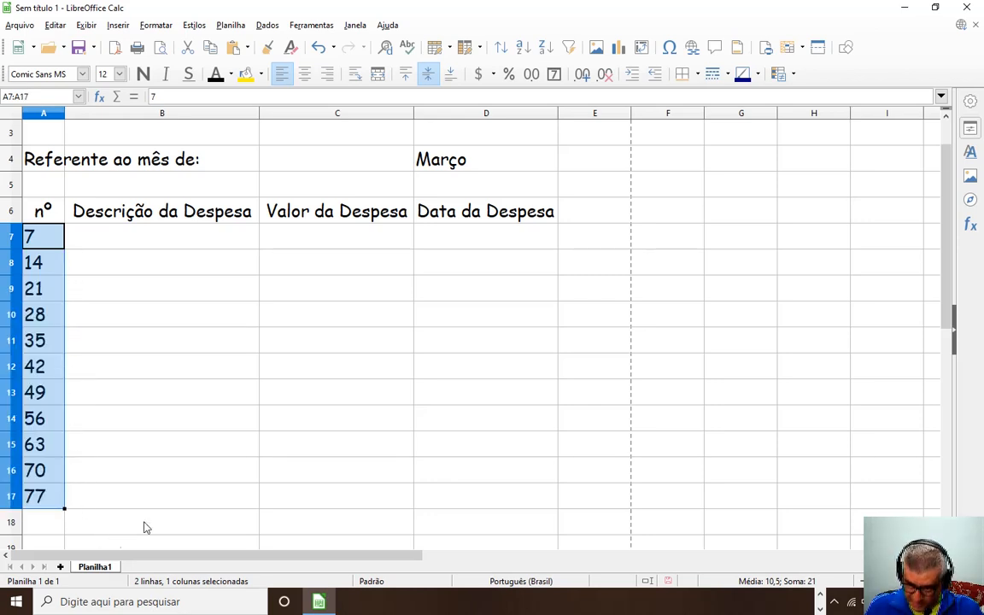
Select the multiples of seven in A7:A17 and delete them.
click(83, 287)
drag(47, 249, 75, 504)
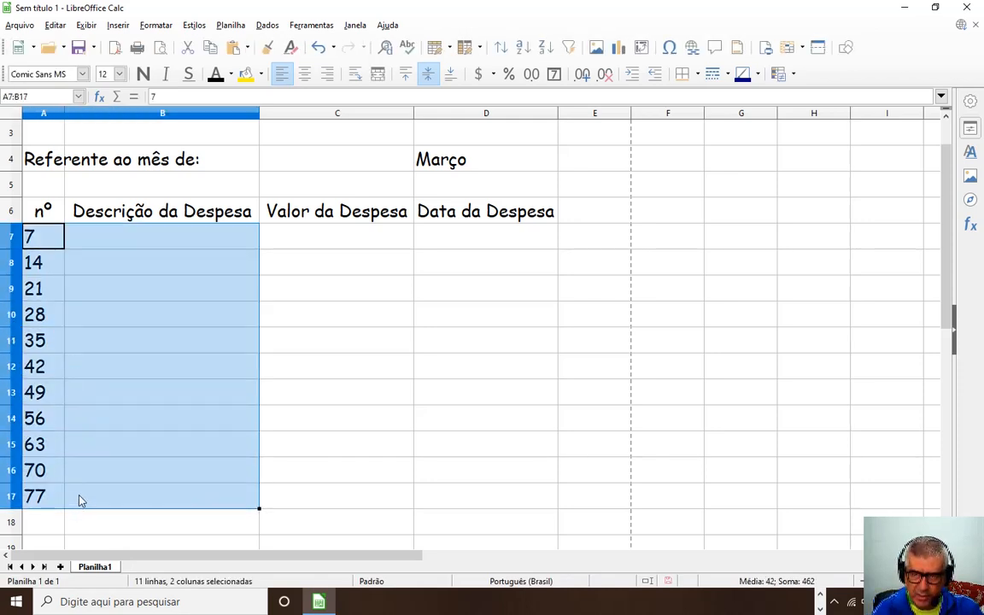
key(Delete)
click(30, 245)
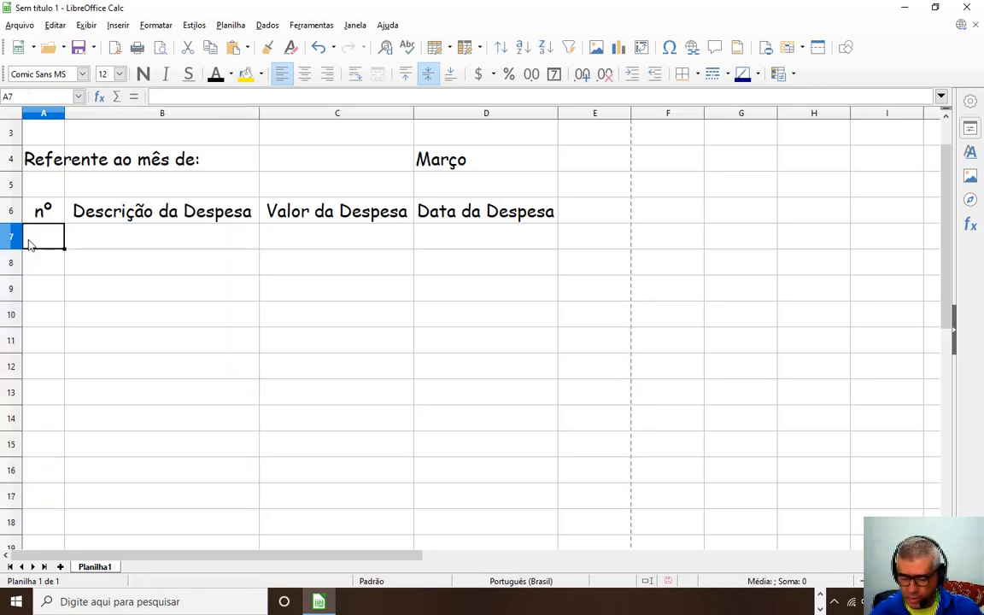
text(1)
click(77, 292)
click(53, 242)
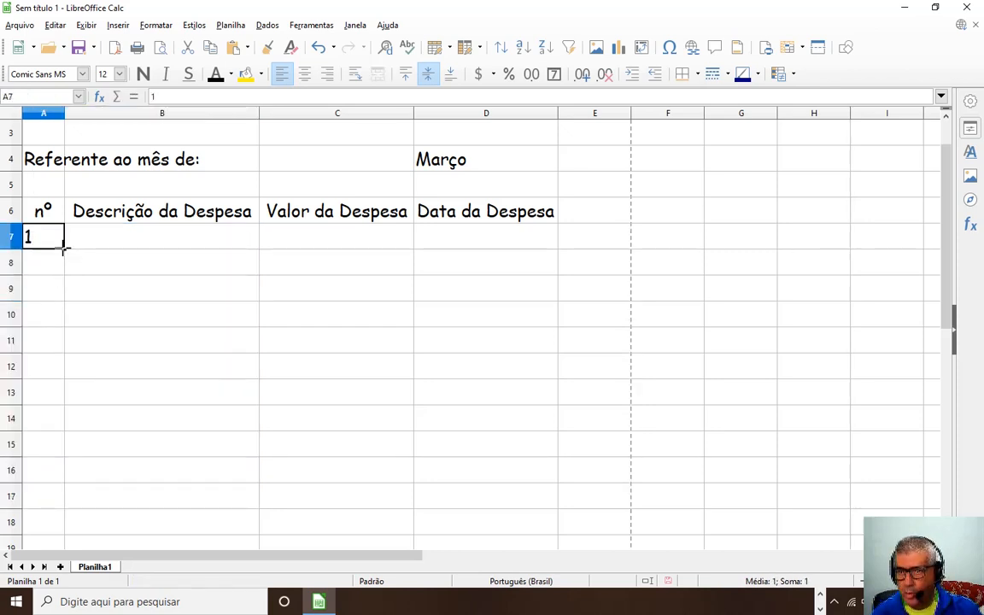
drag(64, 247, 66, 477)
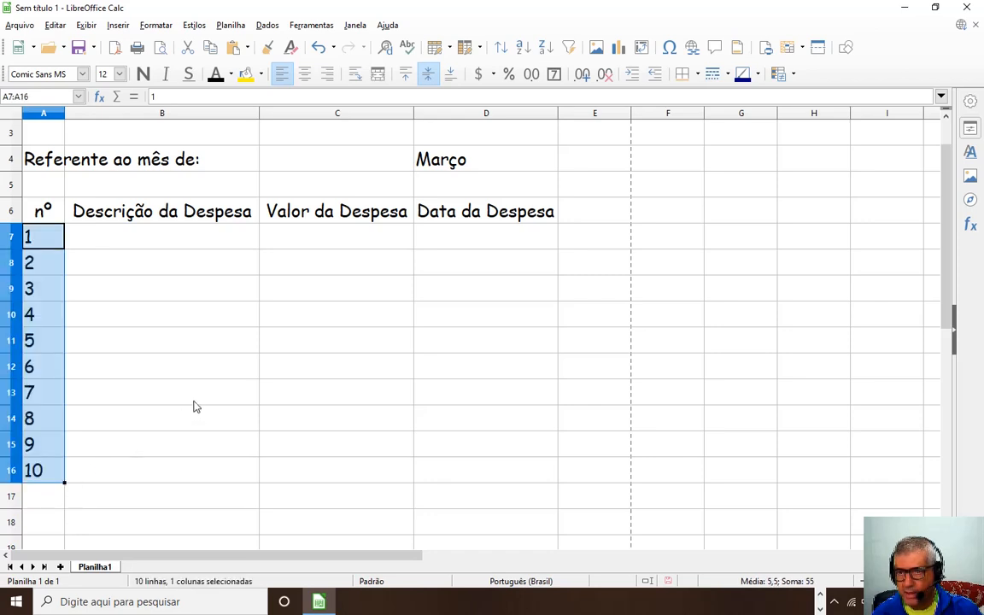
click(192, 337)
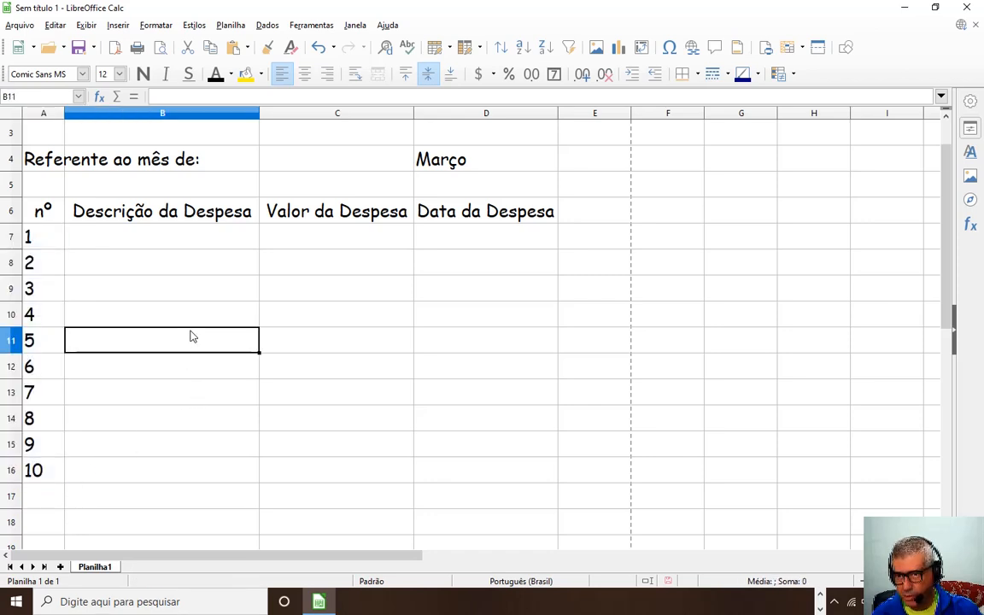
click(121, 240)
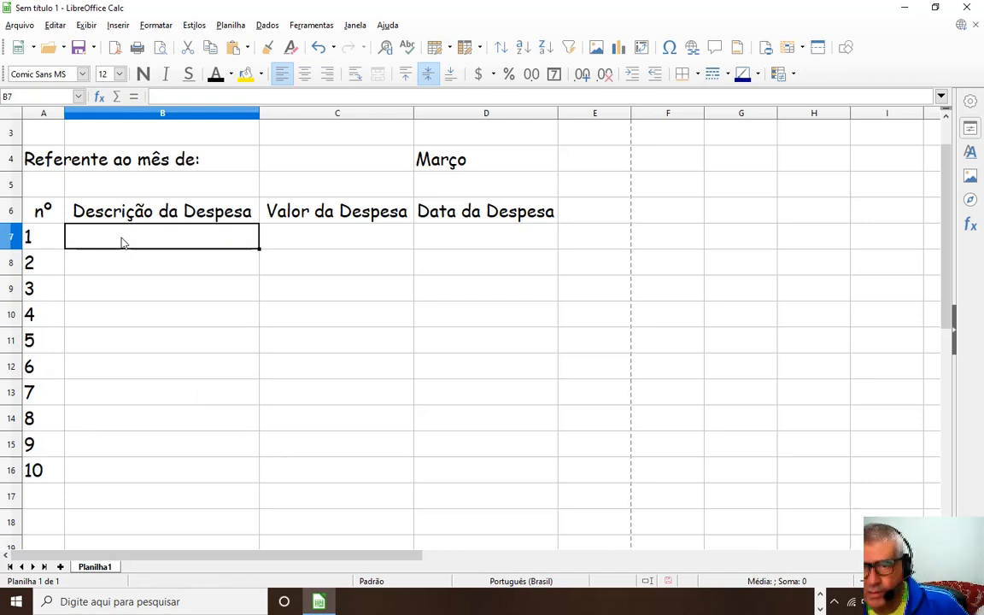
scroll(153, 207, up, 1)
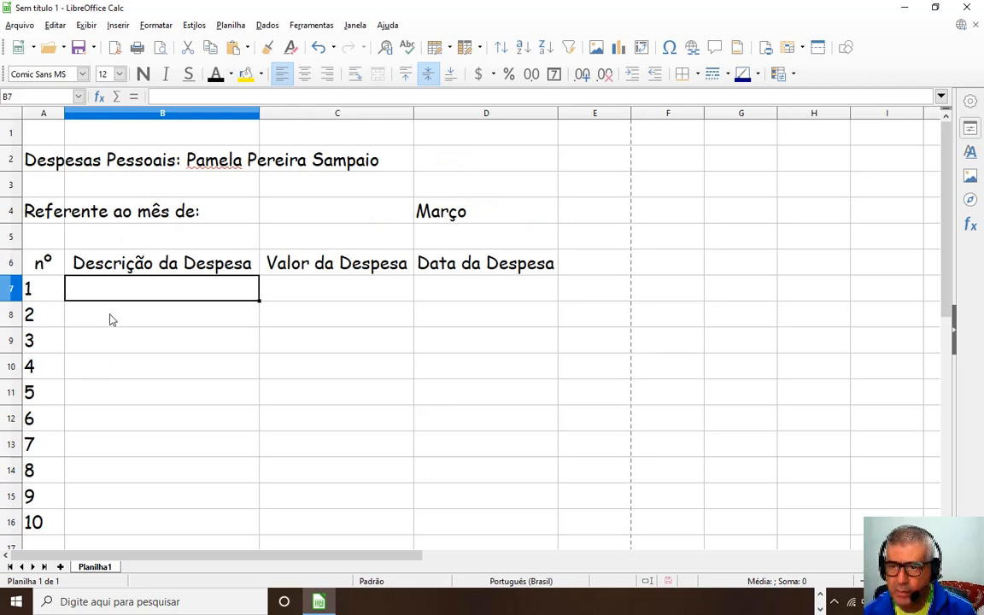
Enter Aluguel, 1000 and 10/03/2020 across row 7, then check the stored date.
text(Aluguel)
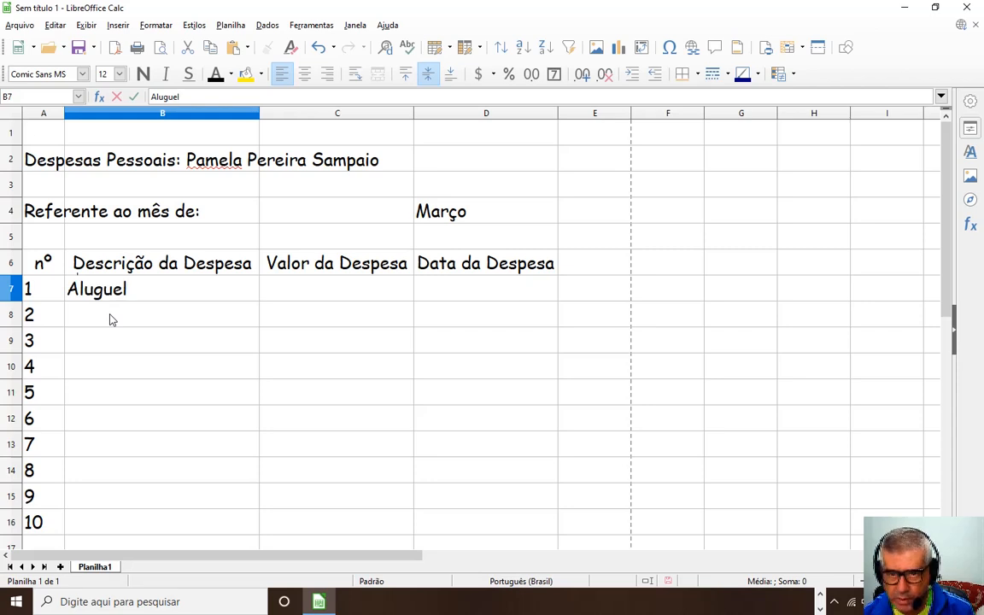
key(Tab)
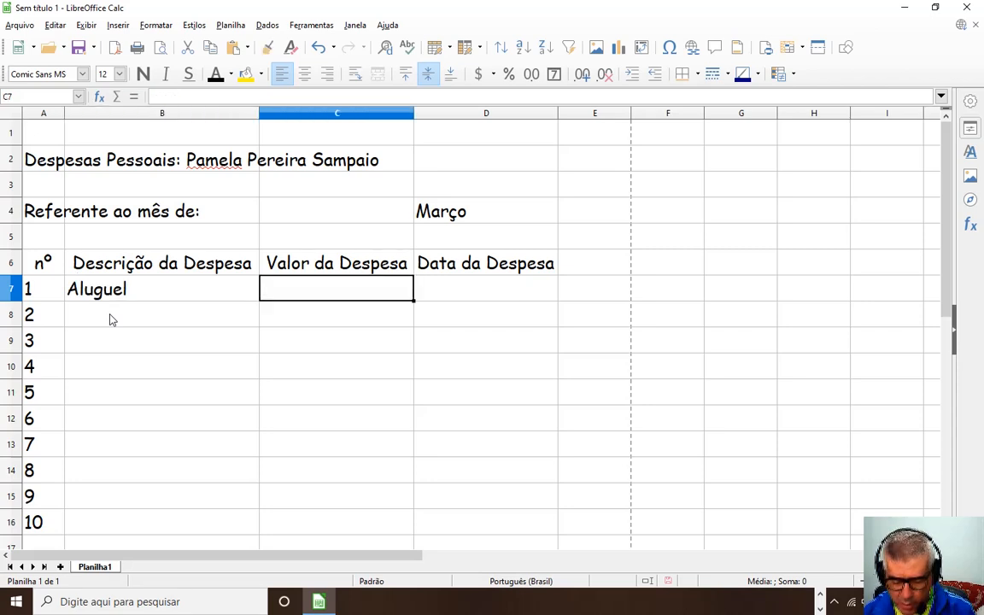
text(1)
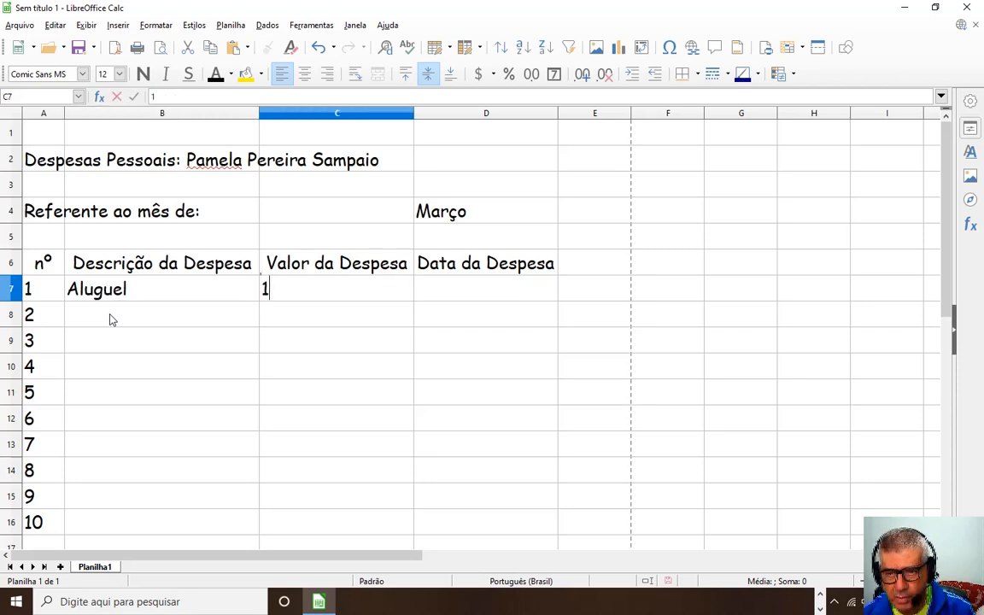
text(000)
key(Tab)
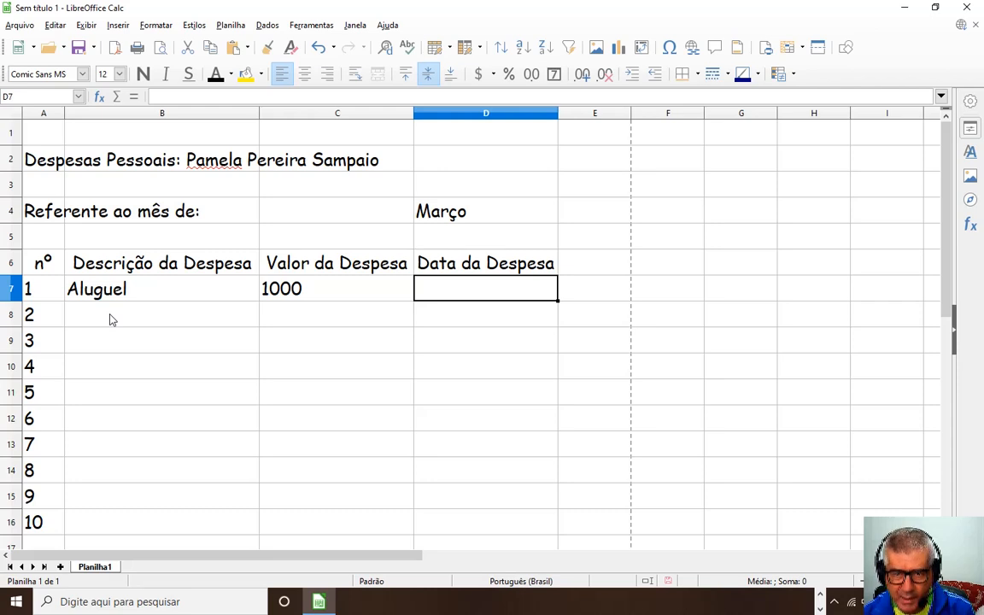
text(0)
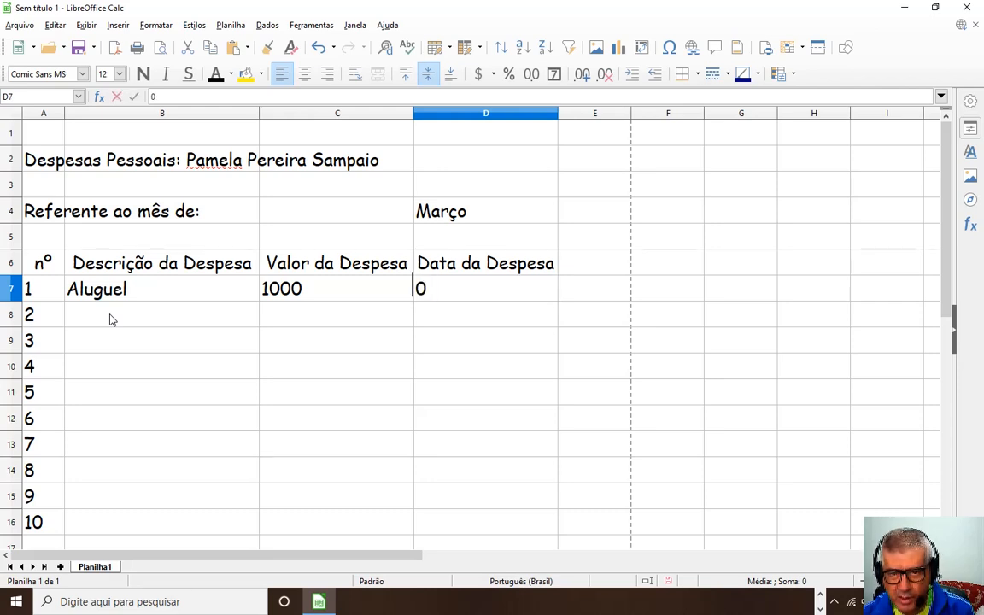
key(BackSpace)
text(10/)
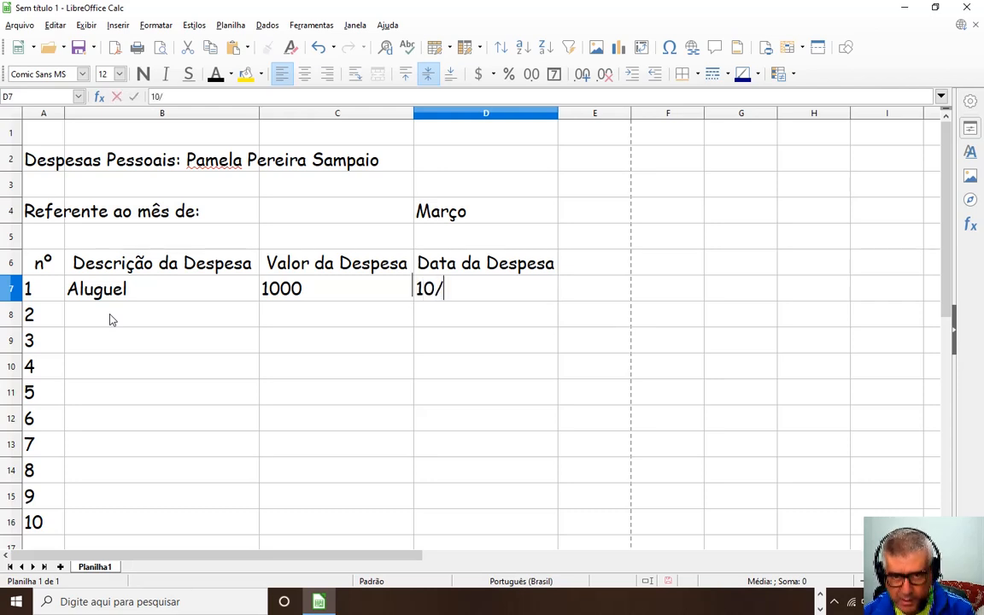
text(03/)
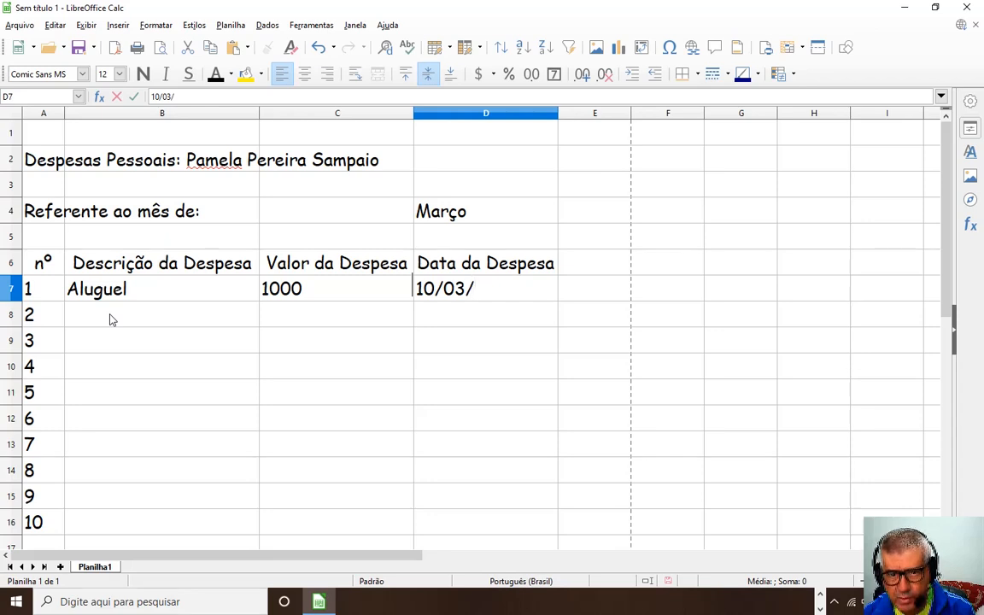
text(2020)
key(Return)
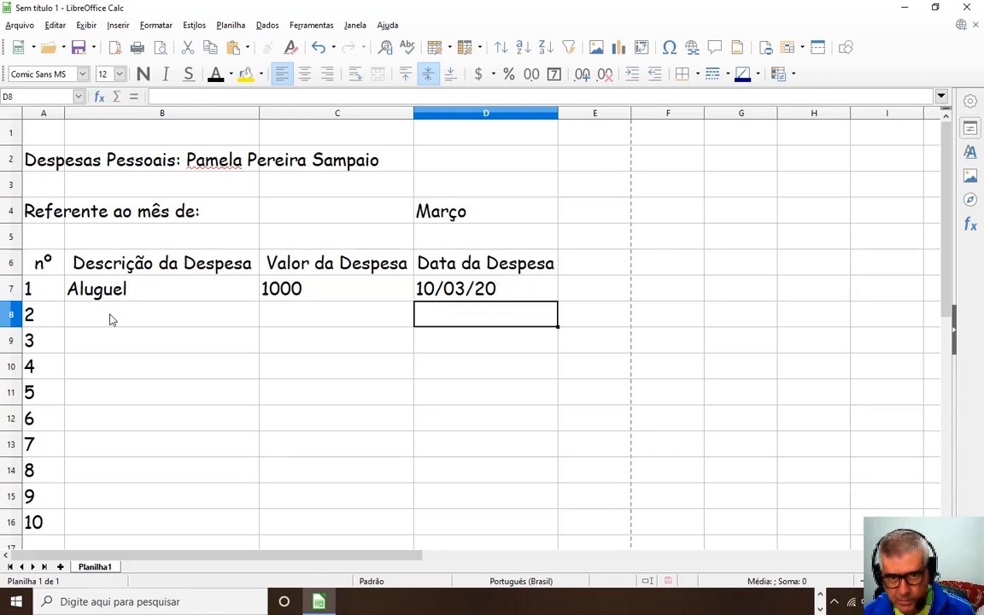
click(445, 296)
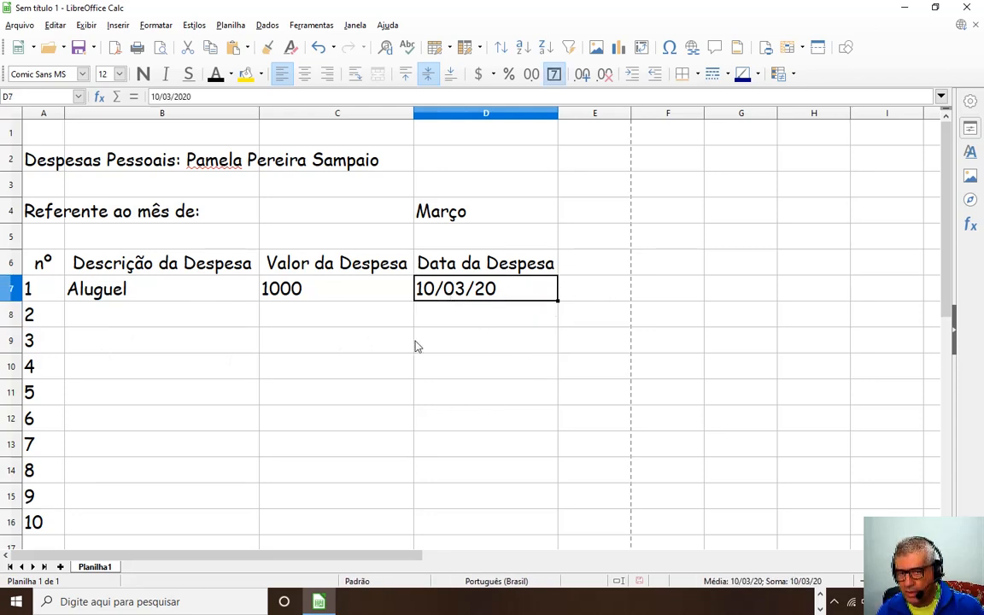
click(95, 318)
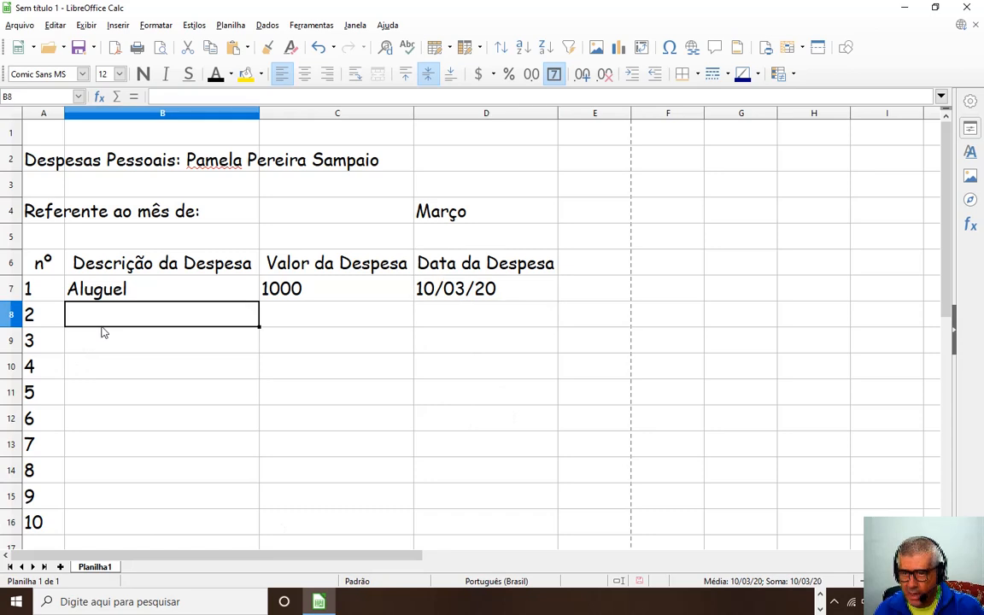
Add the Luz expense costing 150, dated 13/03/2020.
text(Luz)
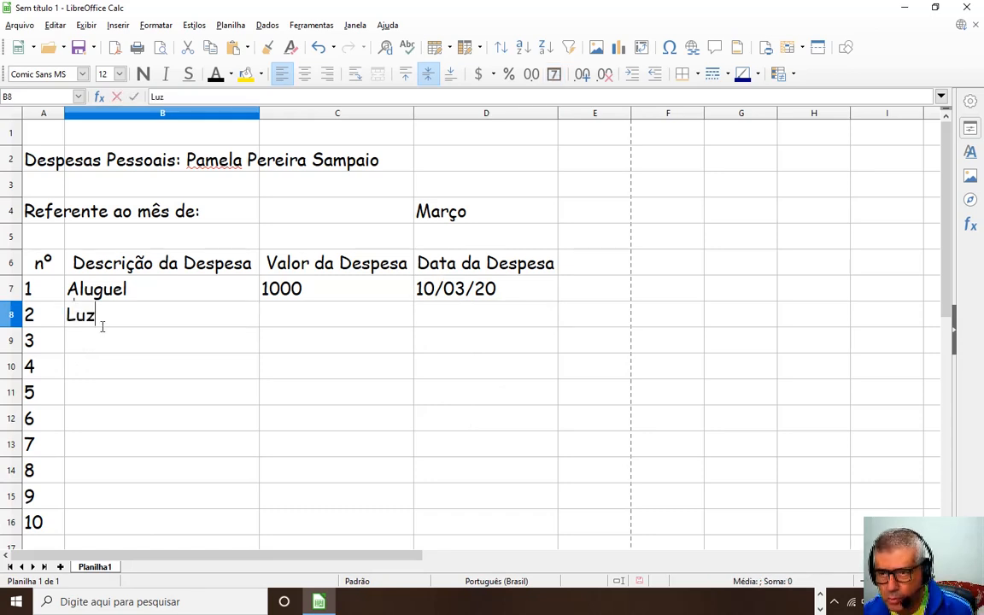
key(Tab)
text(150)
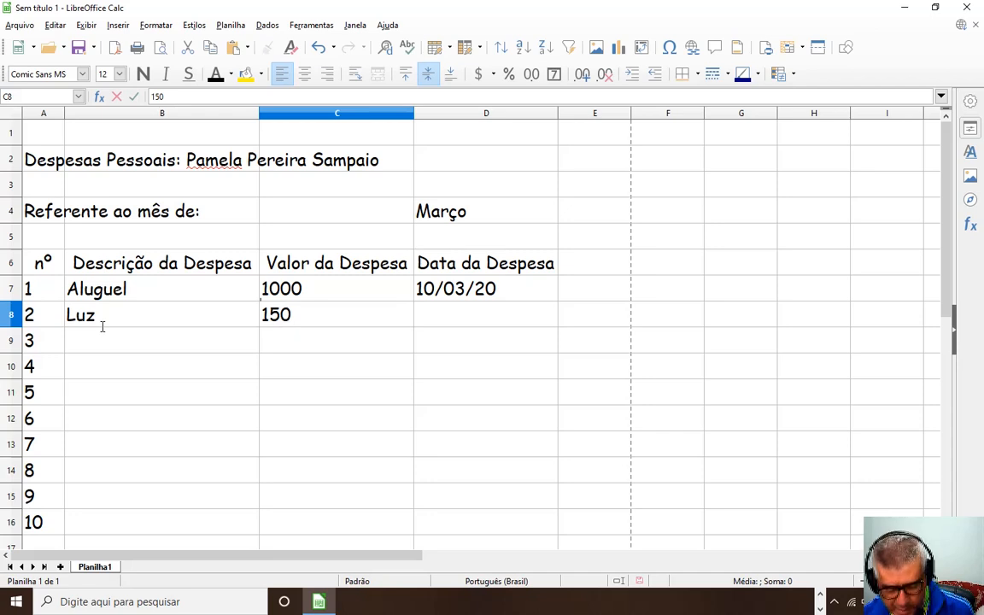
key(Tab)
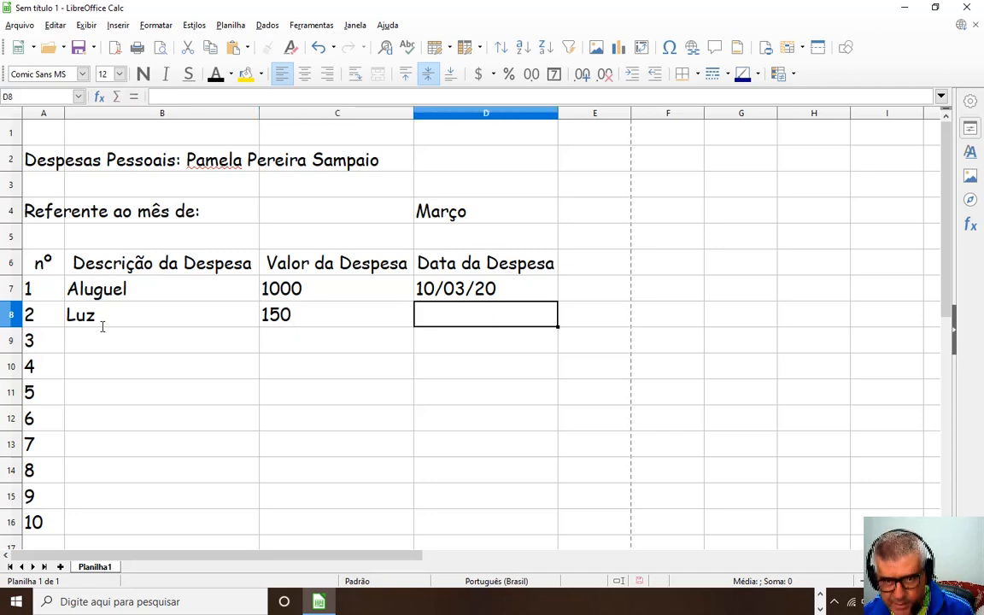
text(13)
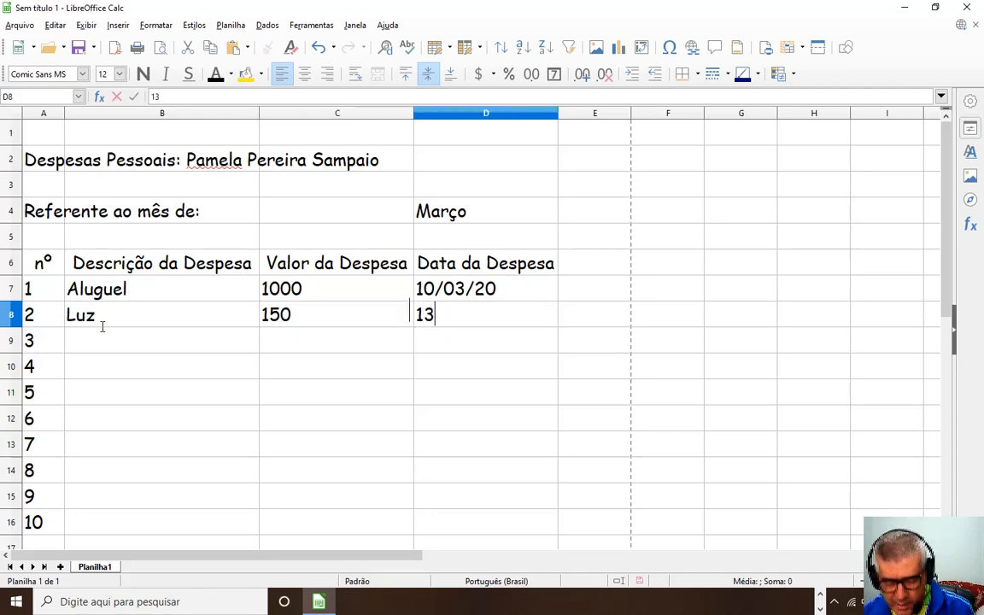
text(/03/2020)
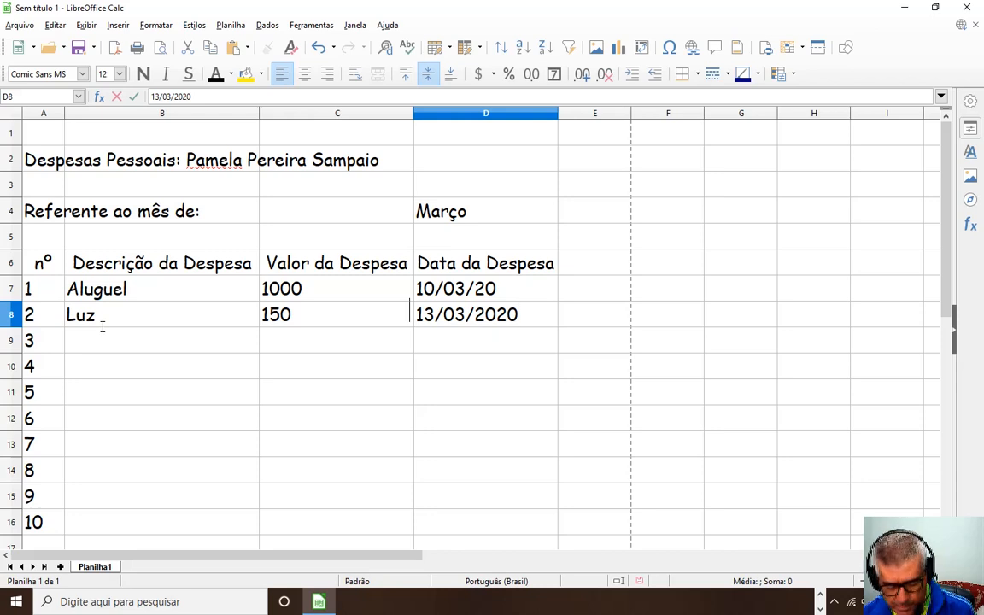
key(Return)
key(Left)
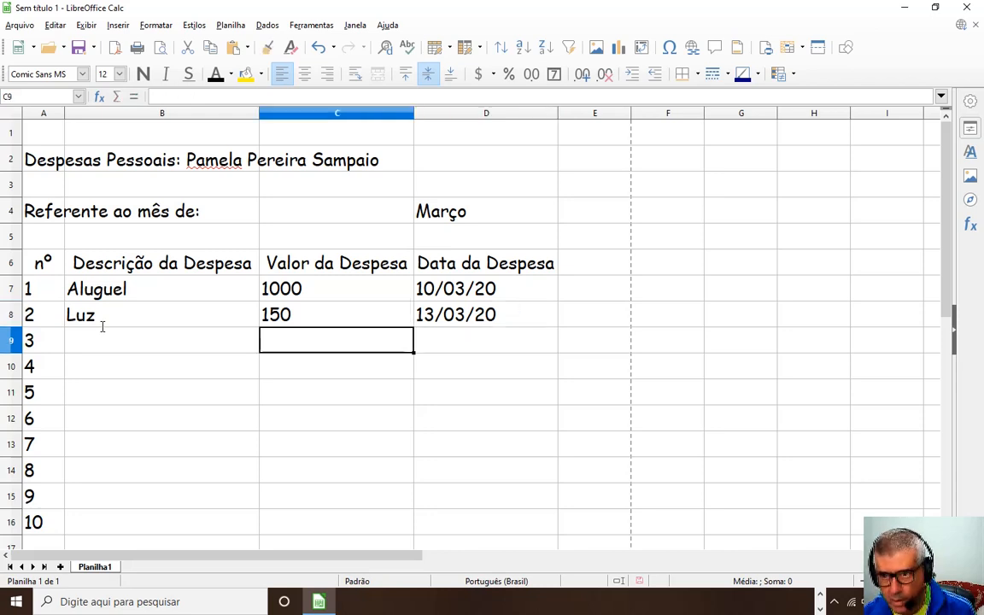
key(Left)
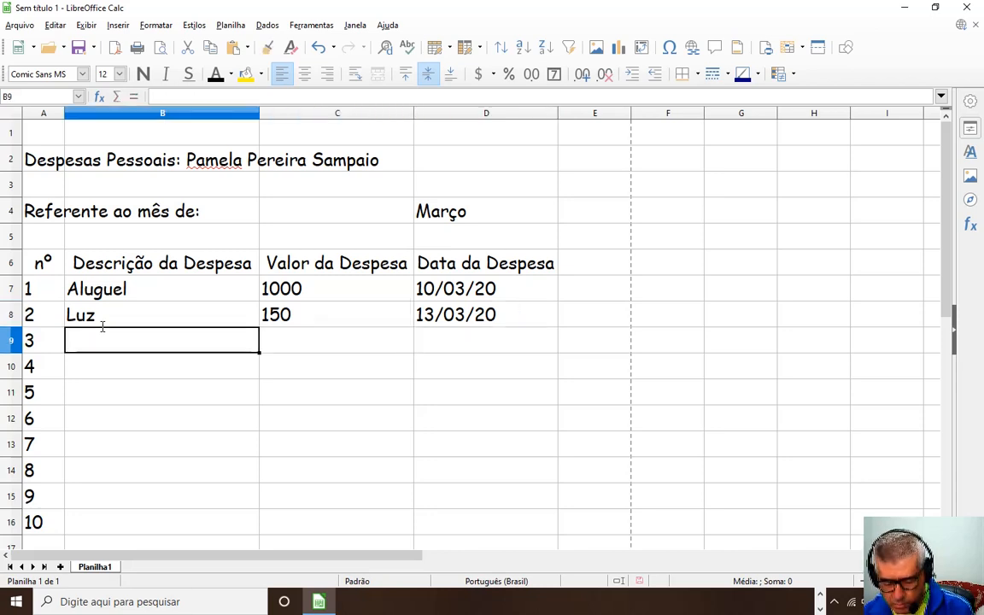
Add the Água expense costing 80, dated 11/03/20.
text(Água)
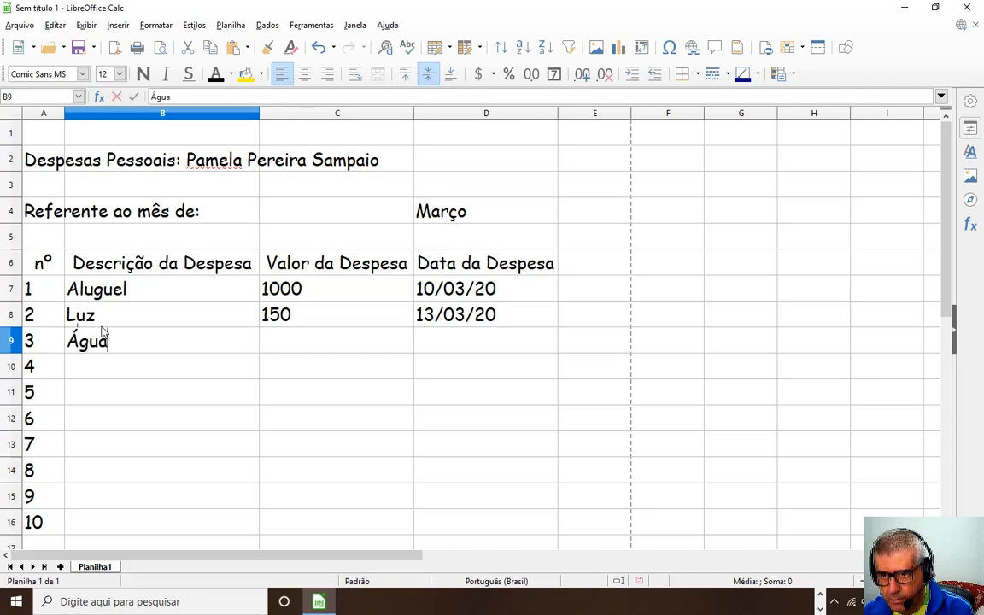
key(Tab)
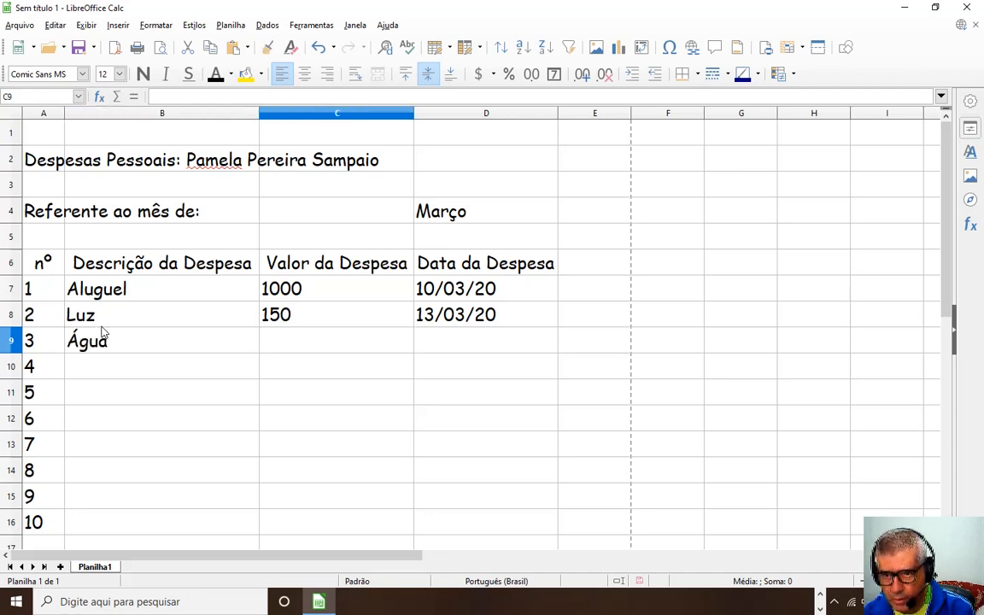
text(80)
key(Tab)
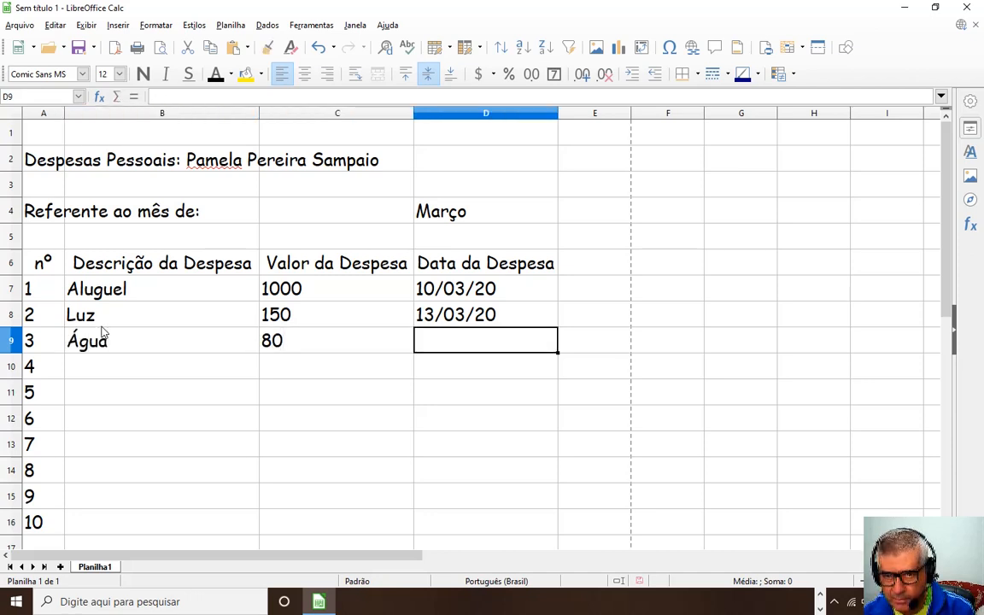
text(11/03)
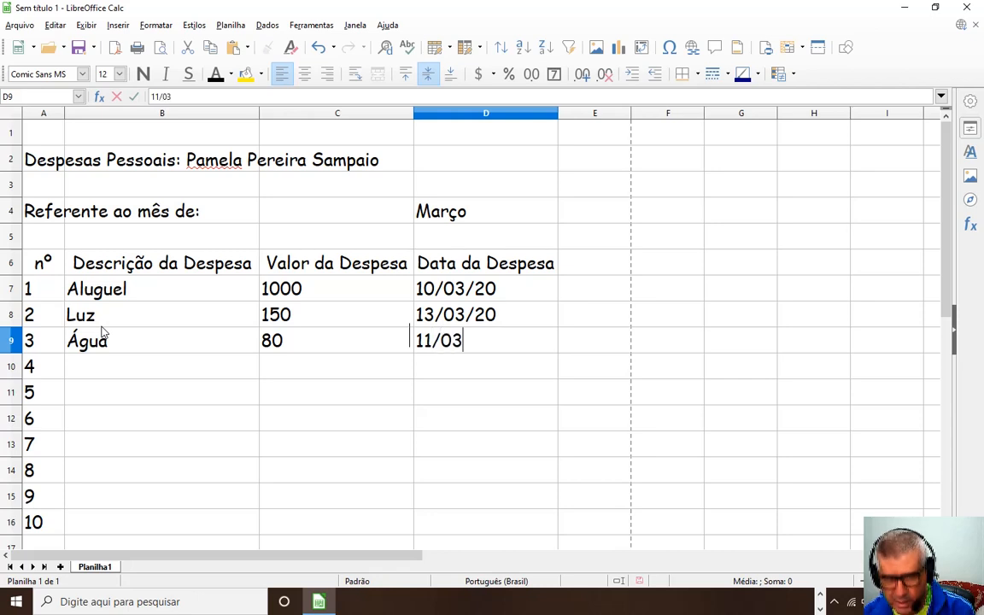
text(/20)
key(Return)
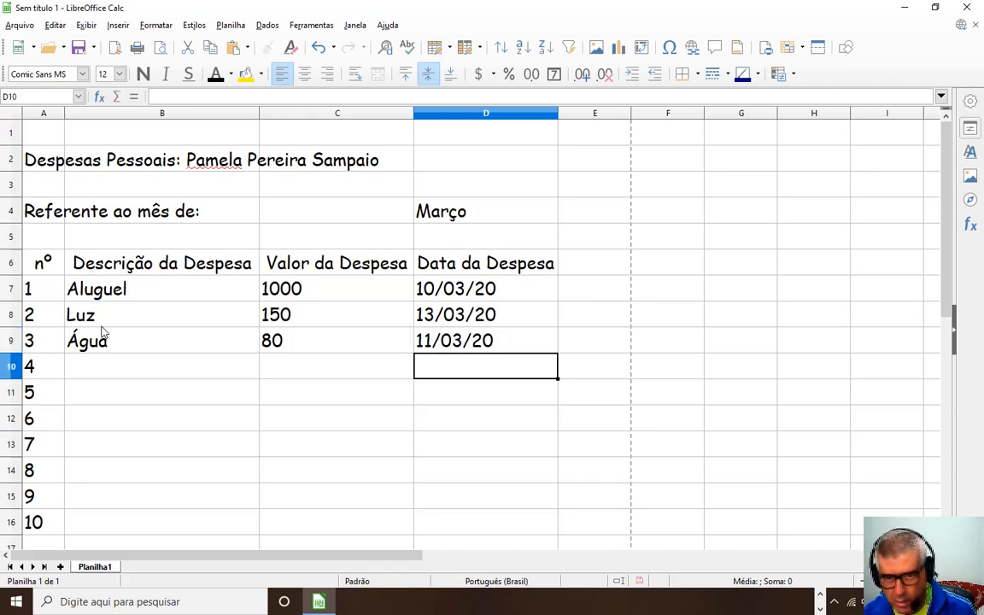
key(Left)
key(Left)
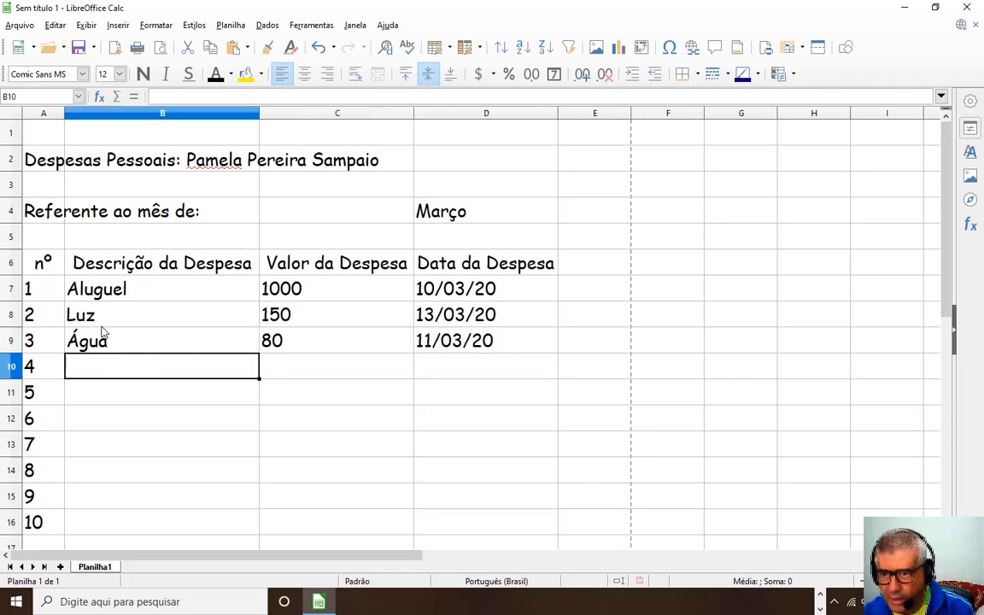
Add the Telefone e Internet expense costing 250, dated 18/03/20.
text(T)
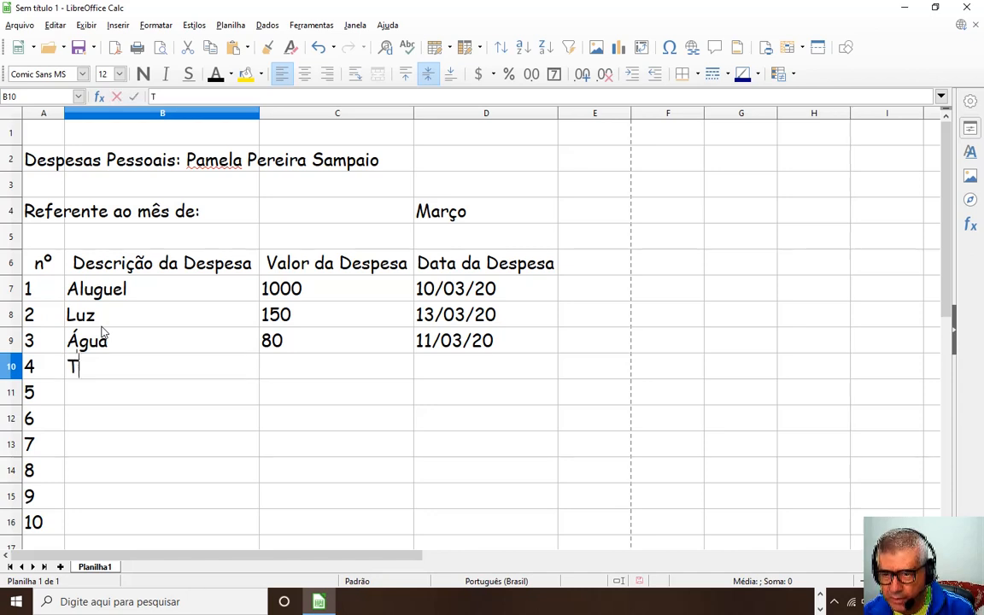
text(elefone)
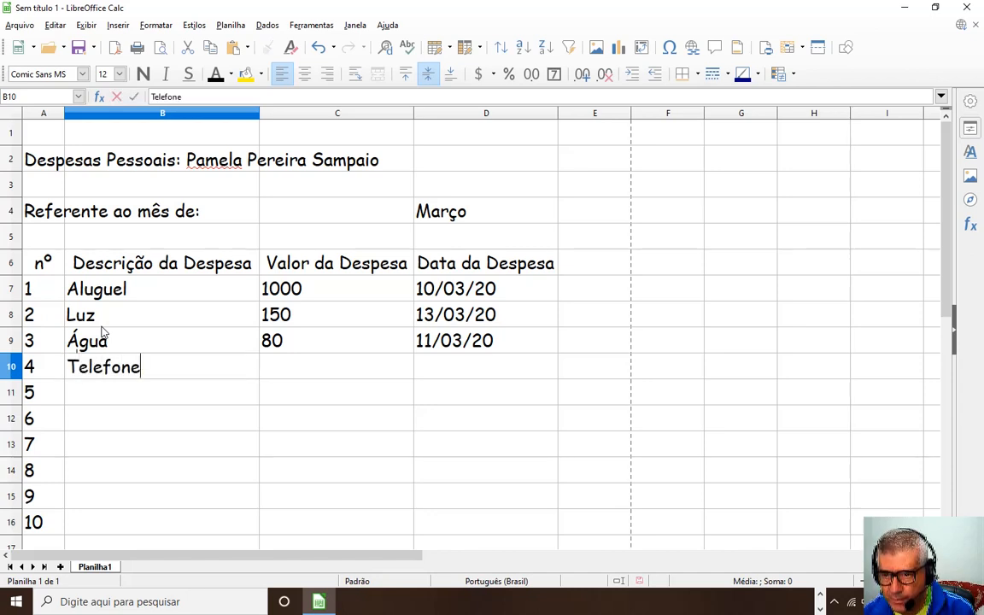
text( e Internet)
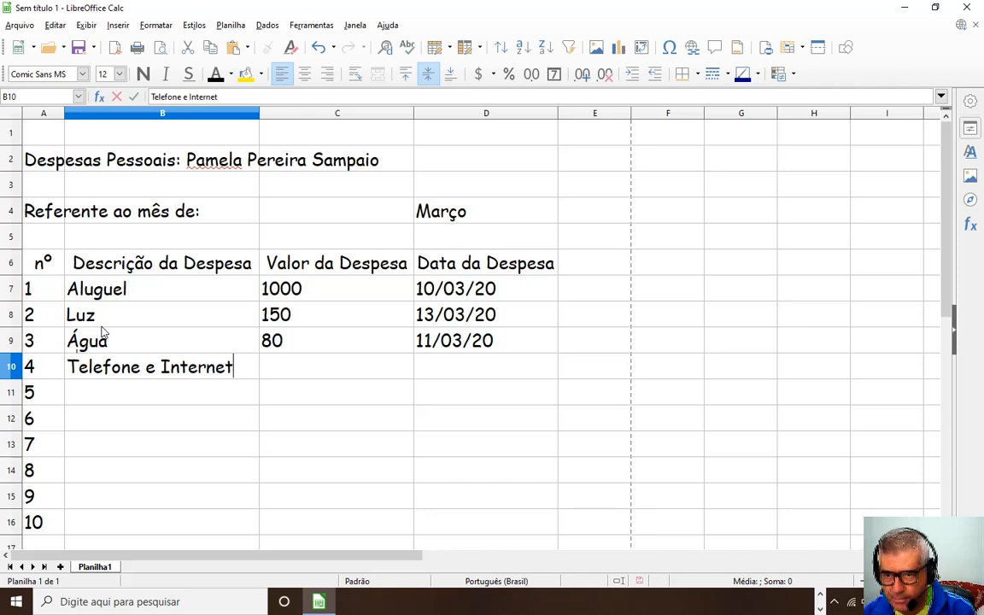
key(Tab)
text(250)
key(Tab)
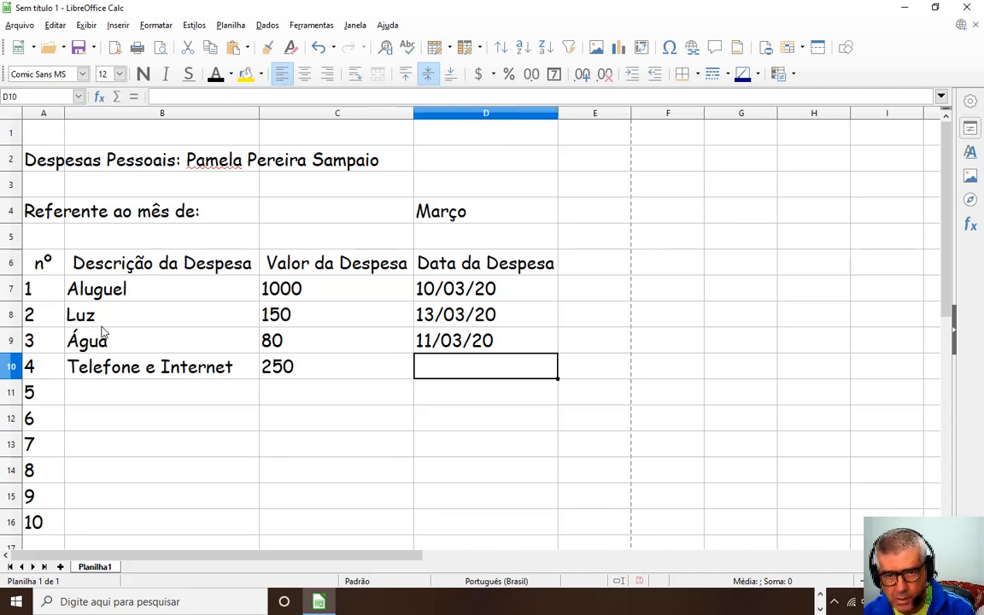
text(18)
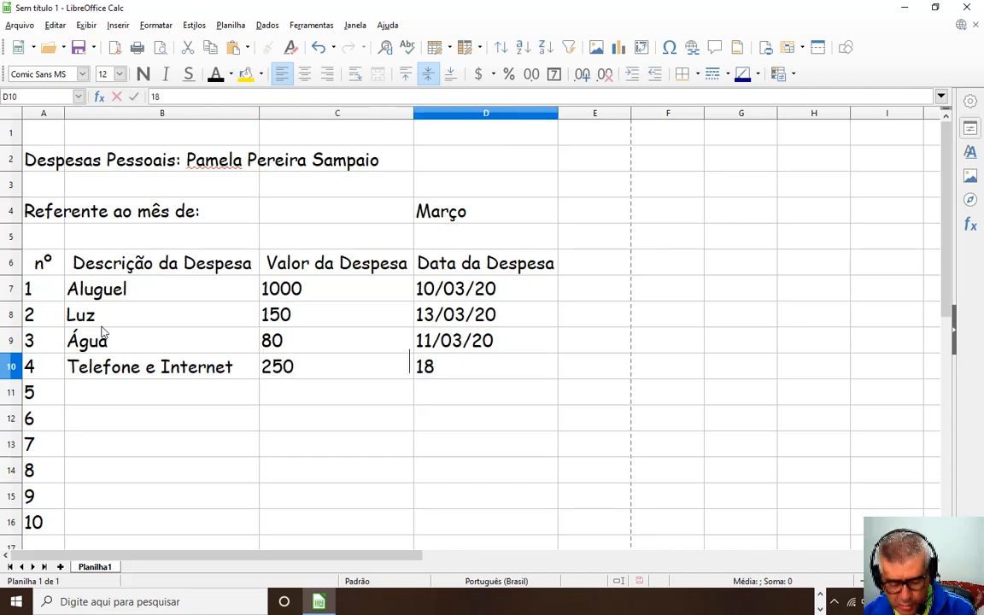
text(/03/20)
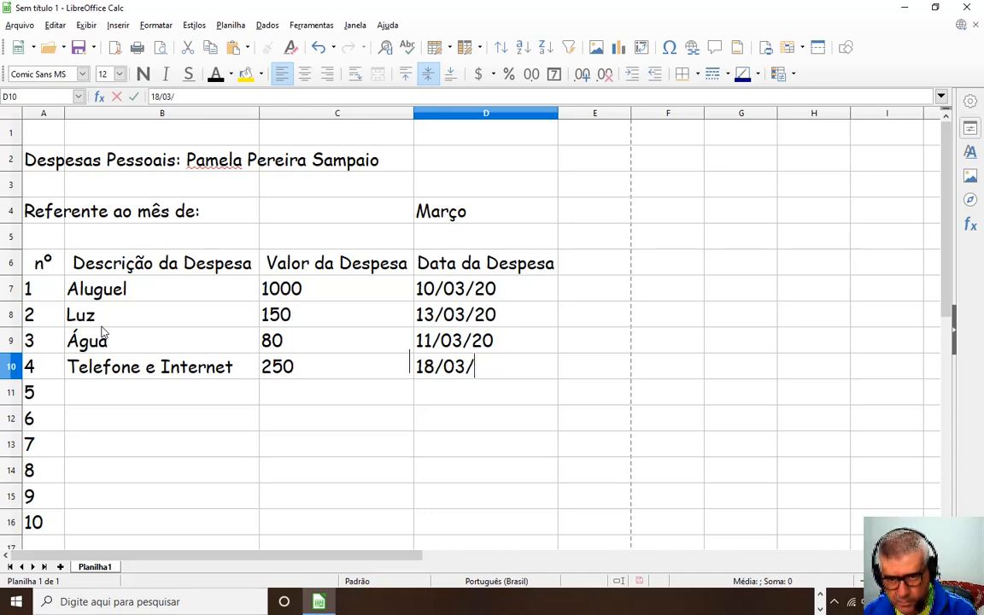
key(Return)
key(Left)
key(Left)
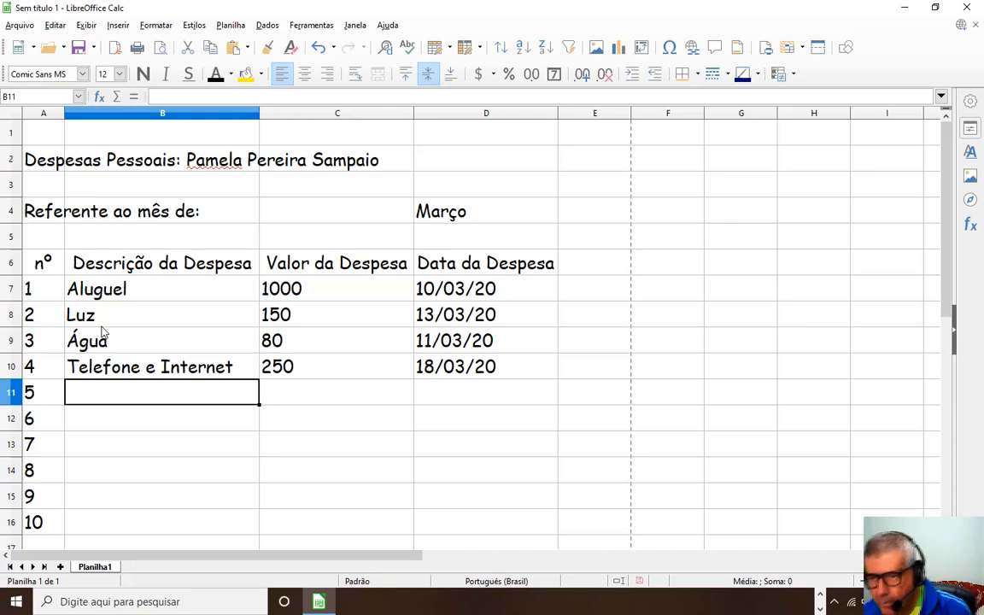
Add the Compra Supermercado expense costing 400, dated 22/03/20.
text(Compr)
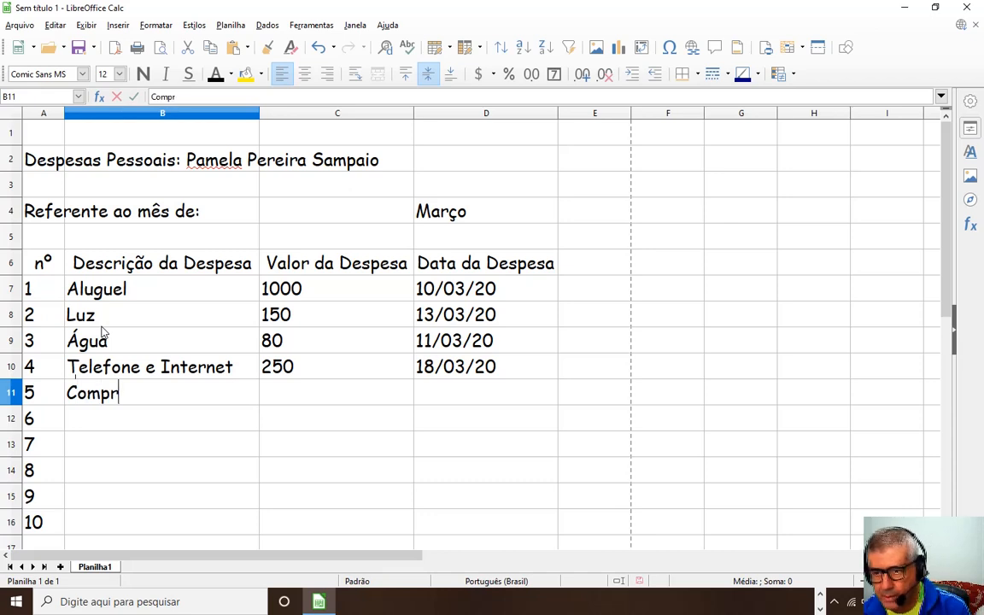
text(a Superme)
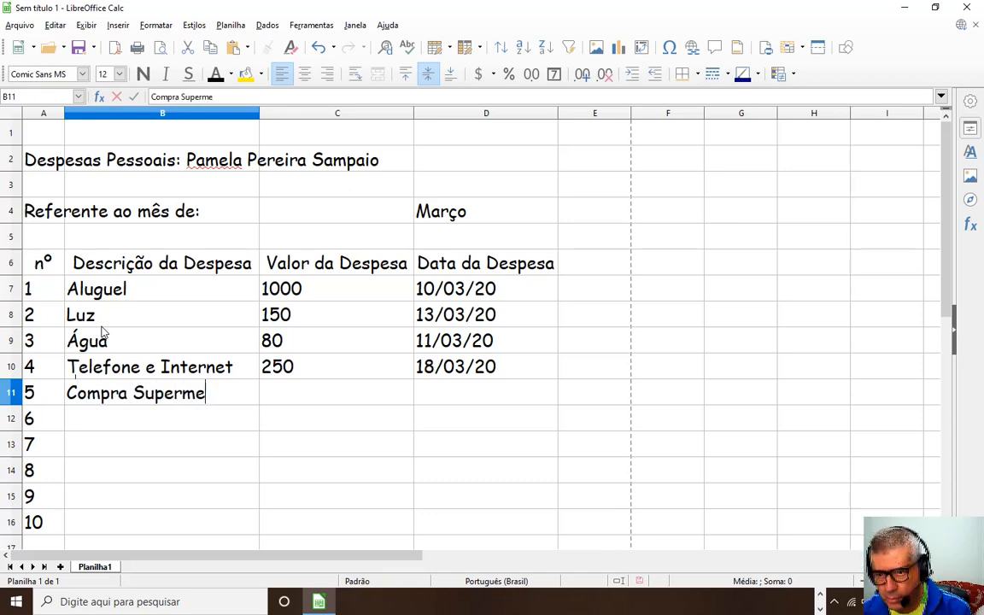
text(rcado)
key(Tab)
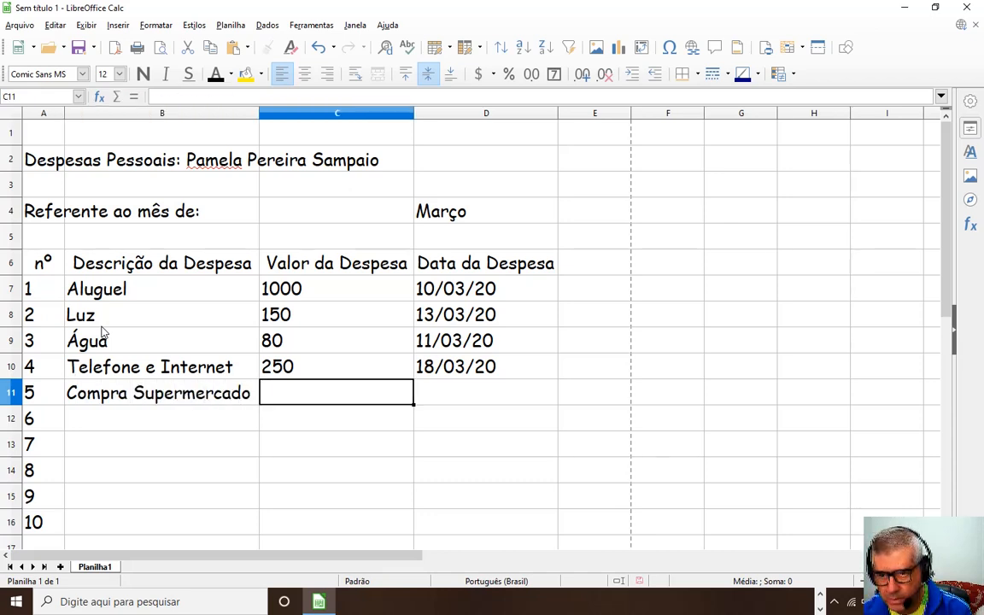
text(400)
key(Tab)
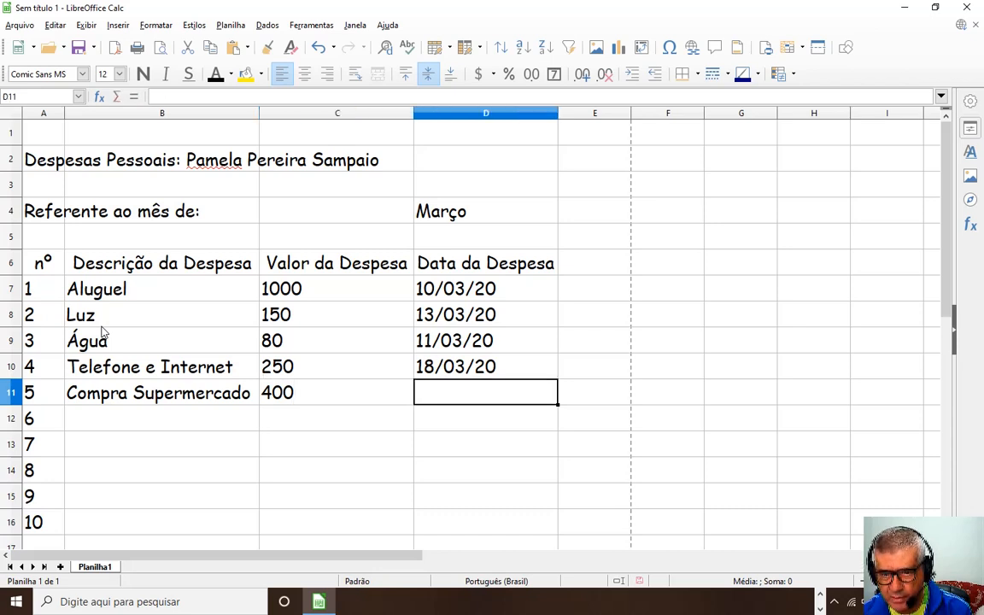
text(22/03)
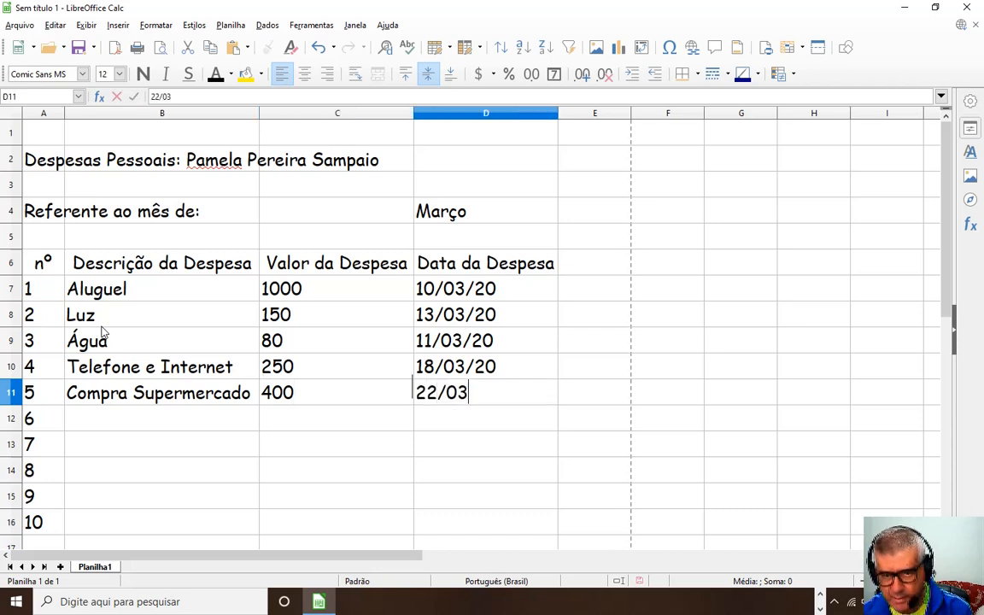
text(/20)
key(Return)
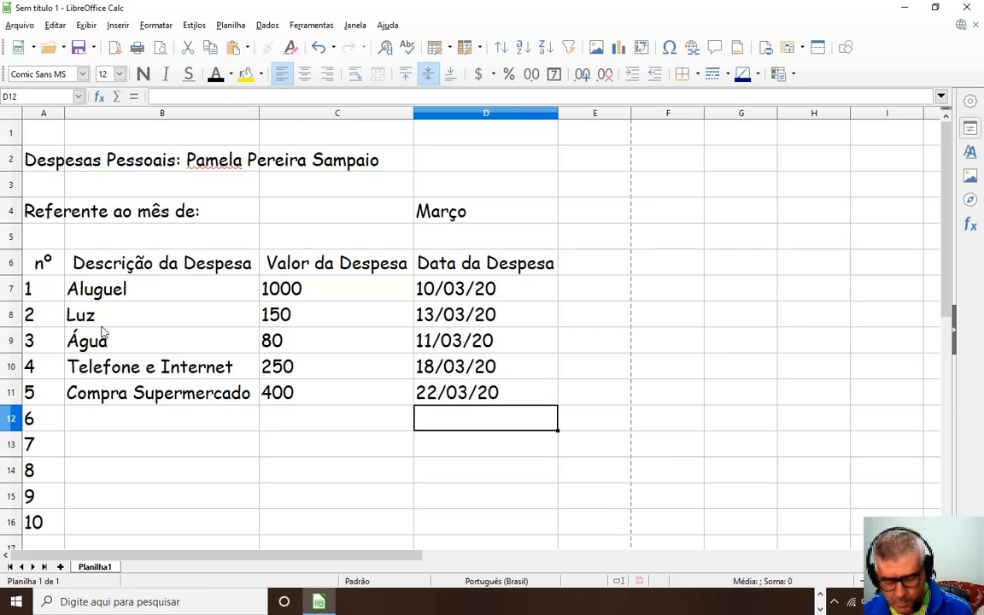
key(Left)
key(Left)
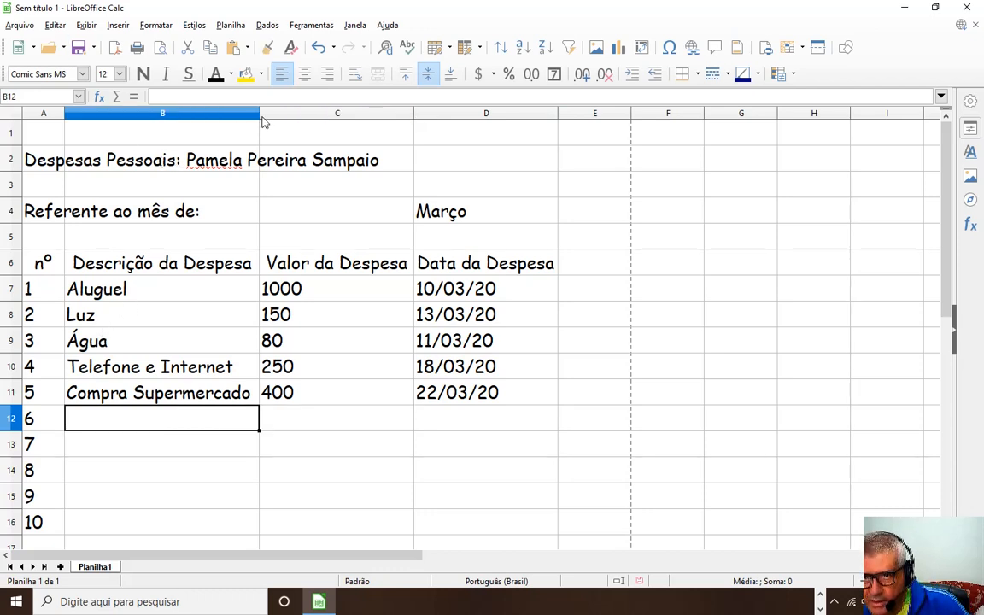
Widen column B, then enter Plano de Saúde, 550 and 19/03/20 in row 12.
drag(262, 122, 278, 126)
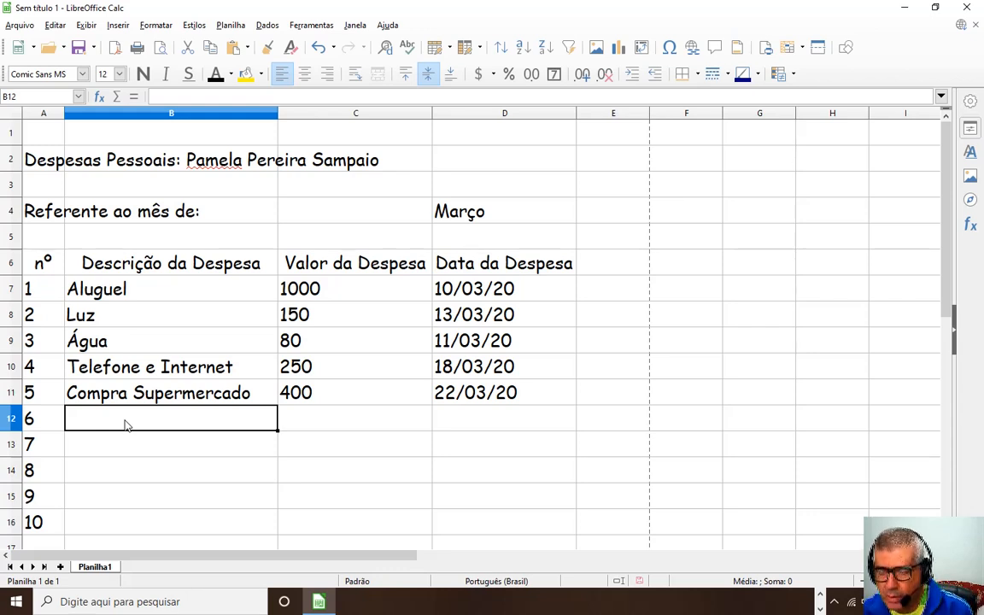
text(Plano de S)
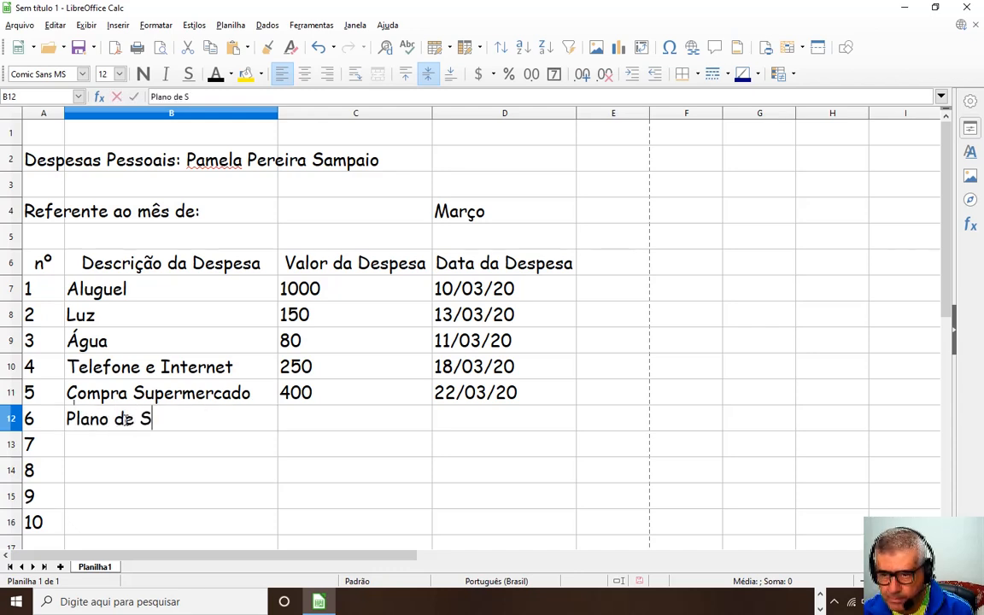
text(aúde)
key(Tab)
text(55)
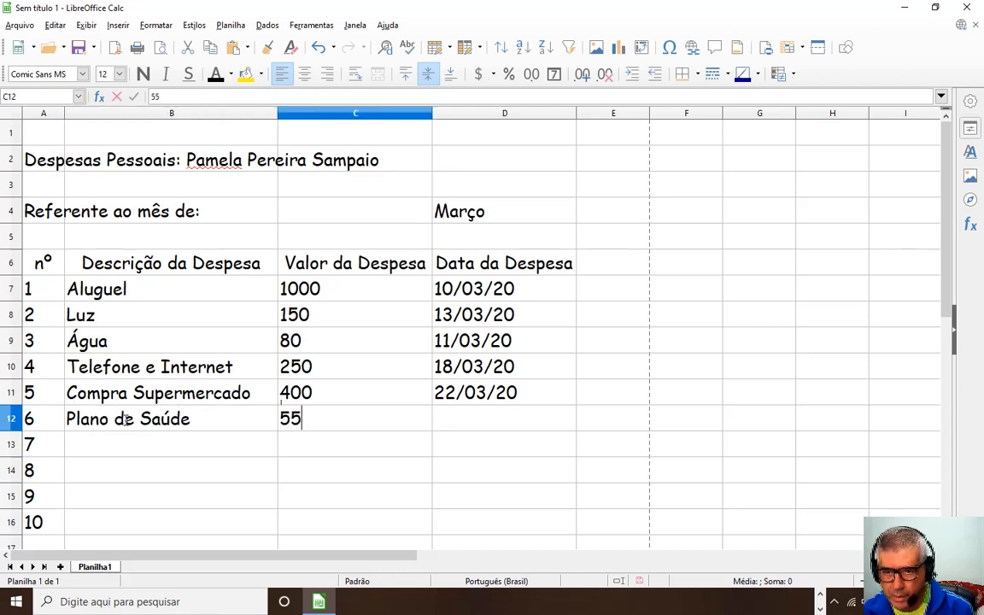
text(0)
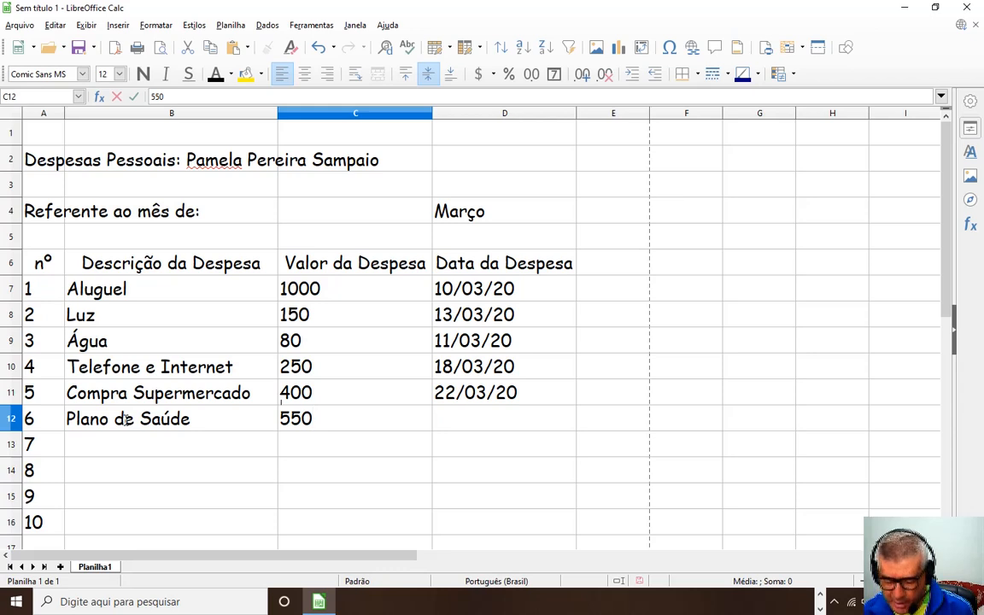
key(Tab)
text(19/)
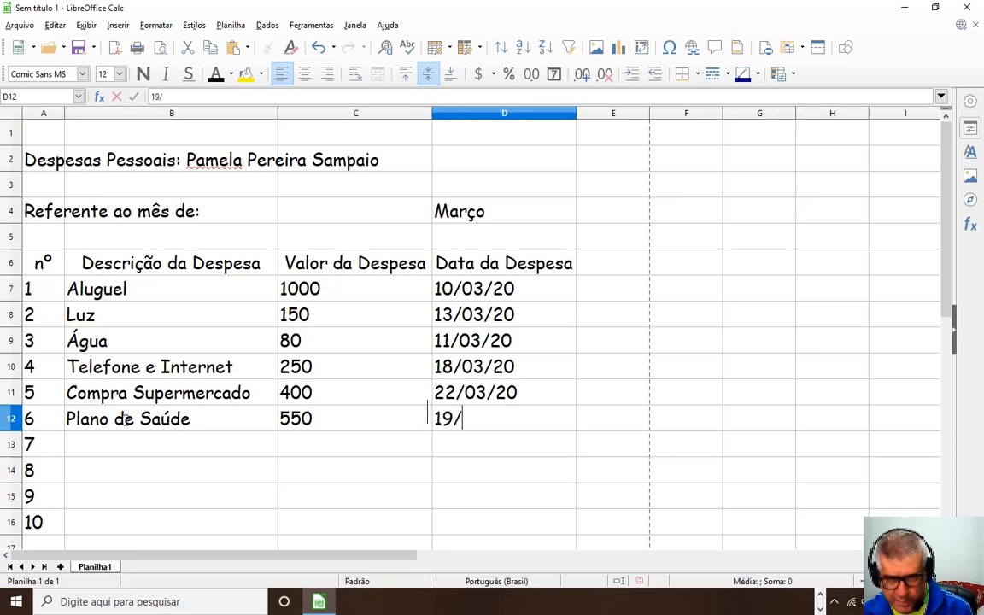
text(03)
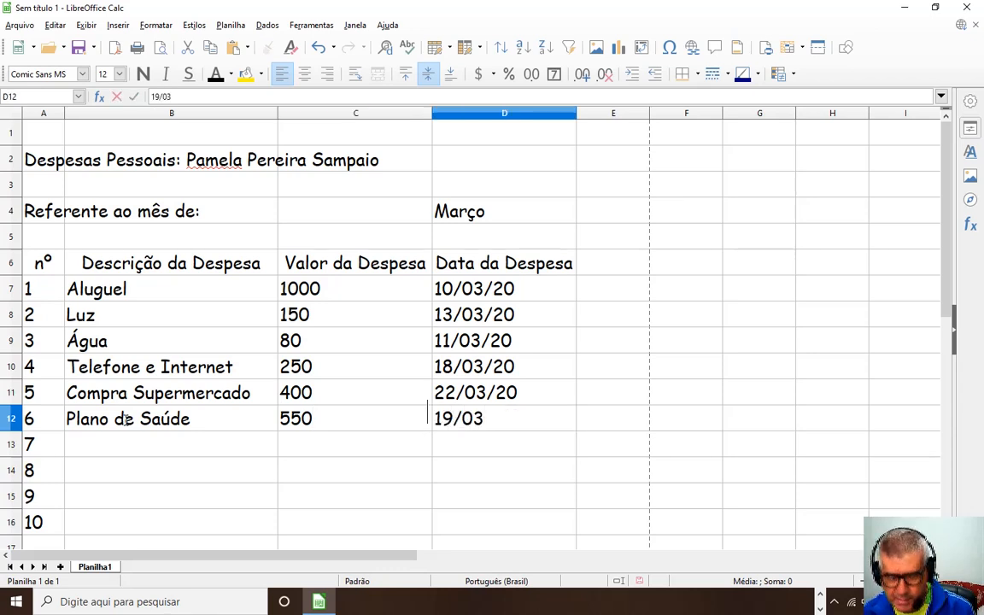
text(/2020)
key(BackSpace)
key(BackSpace)
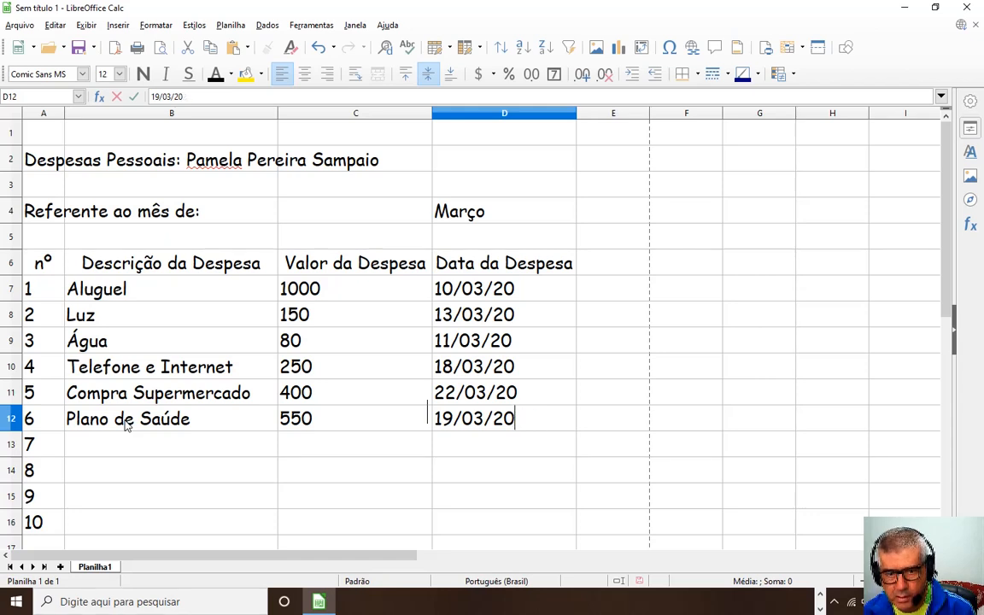
key(Return)
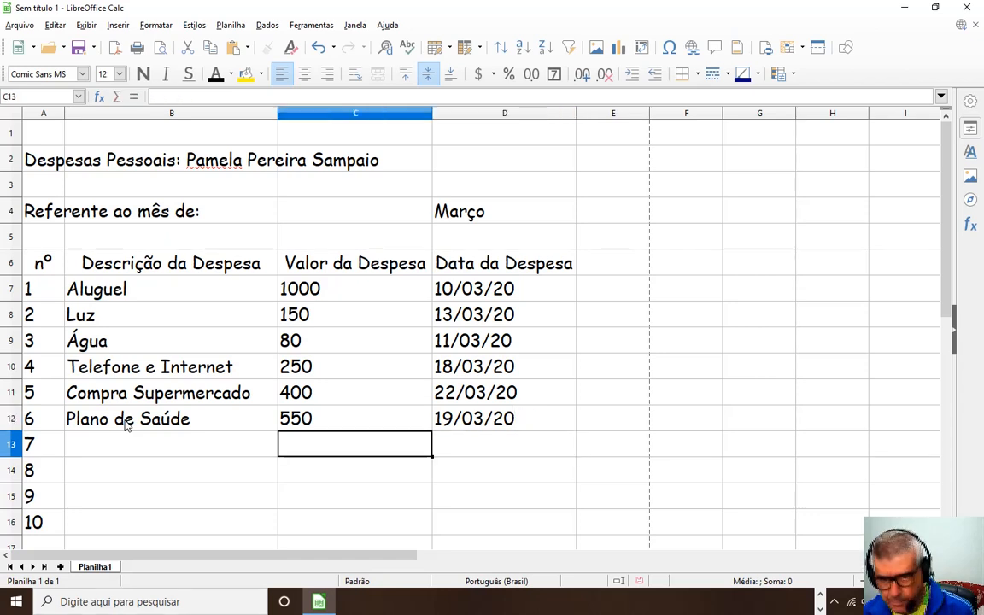
key(Left)
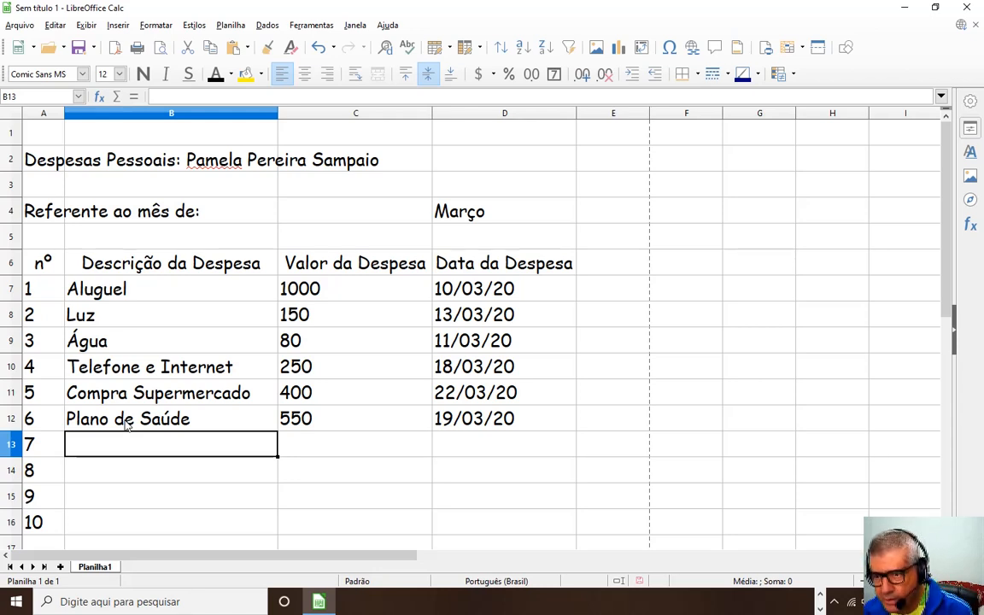
Enter Prestação Casas Bahia, 280 and 29/03/20 across B13:D13.
text(P)
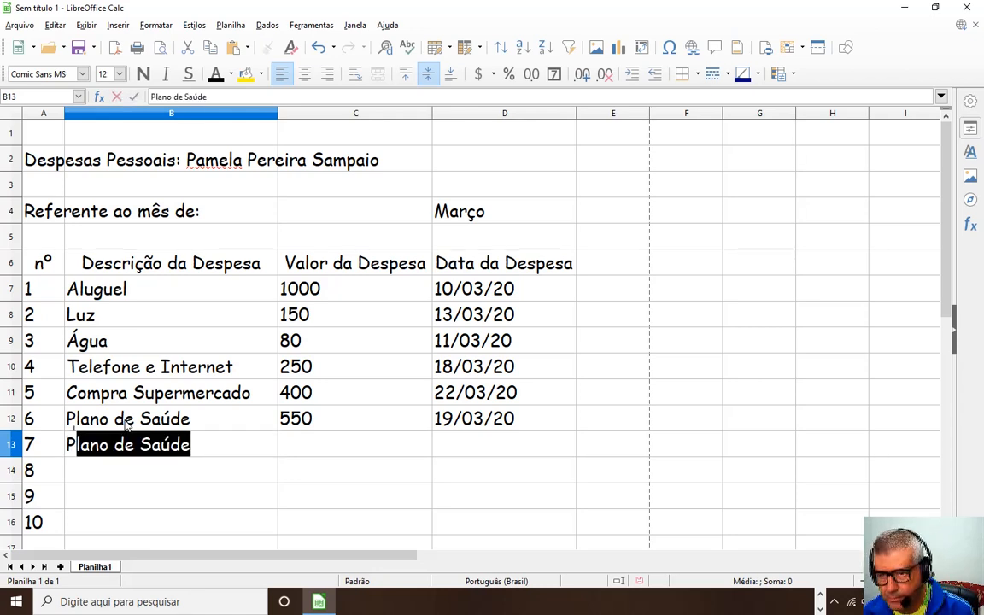
text(restação c)
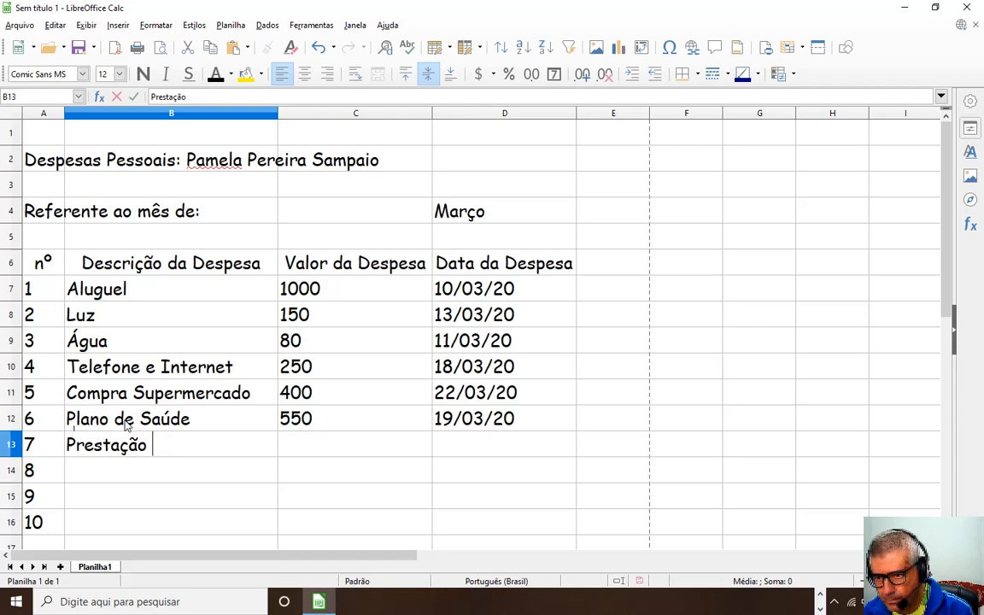
key(BackSpace)
text(Ca)
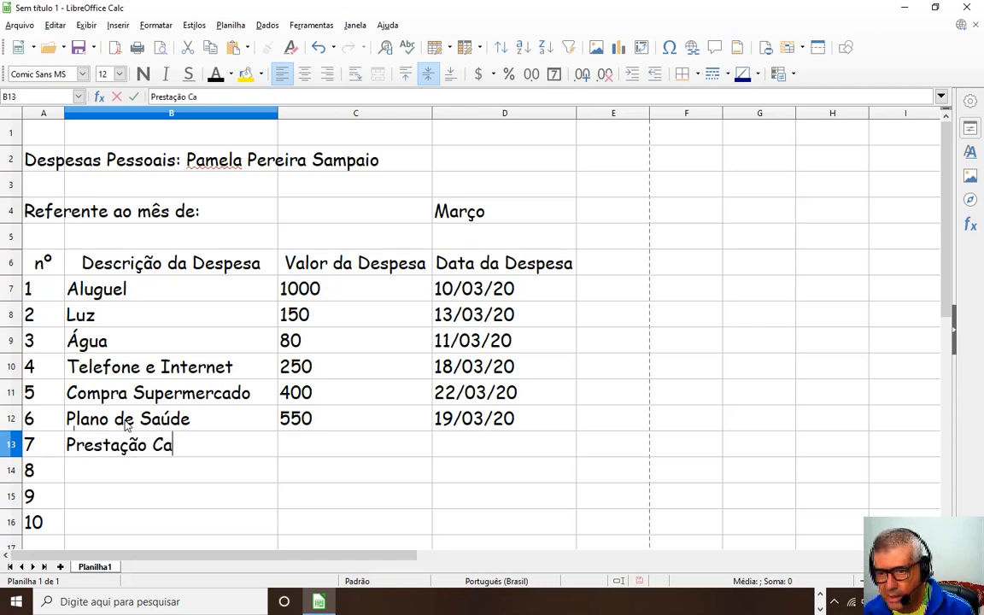
text(sas Bahia)
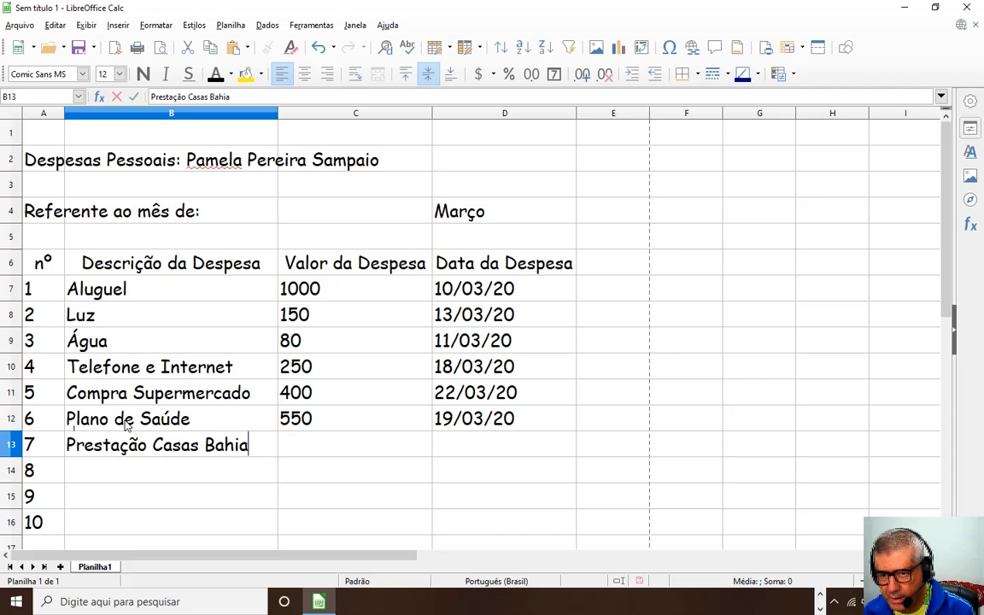
key(Tab)
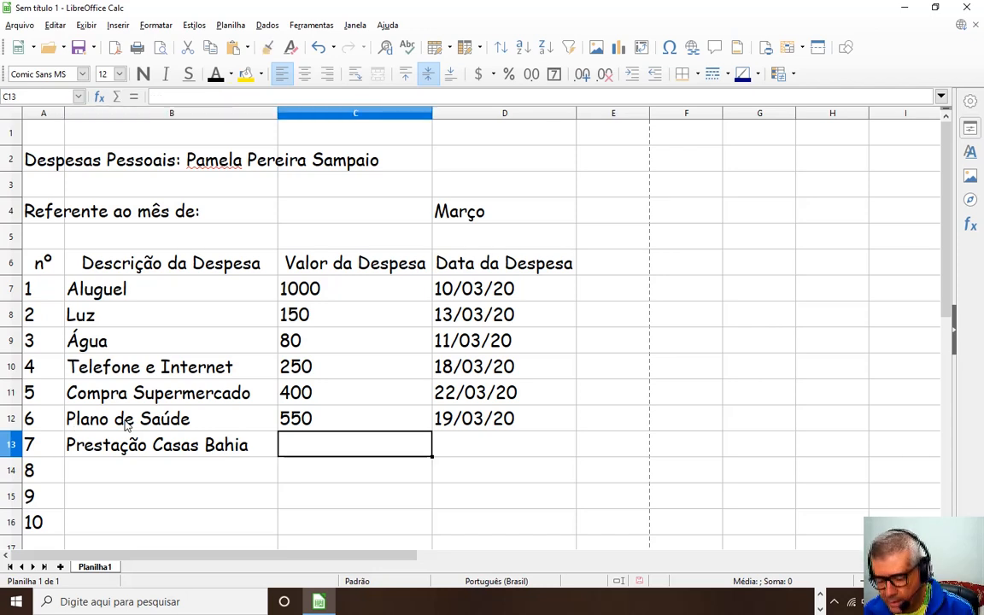
text(280)
key(Tab)
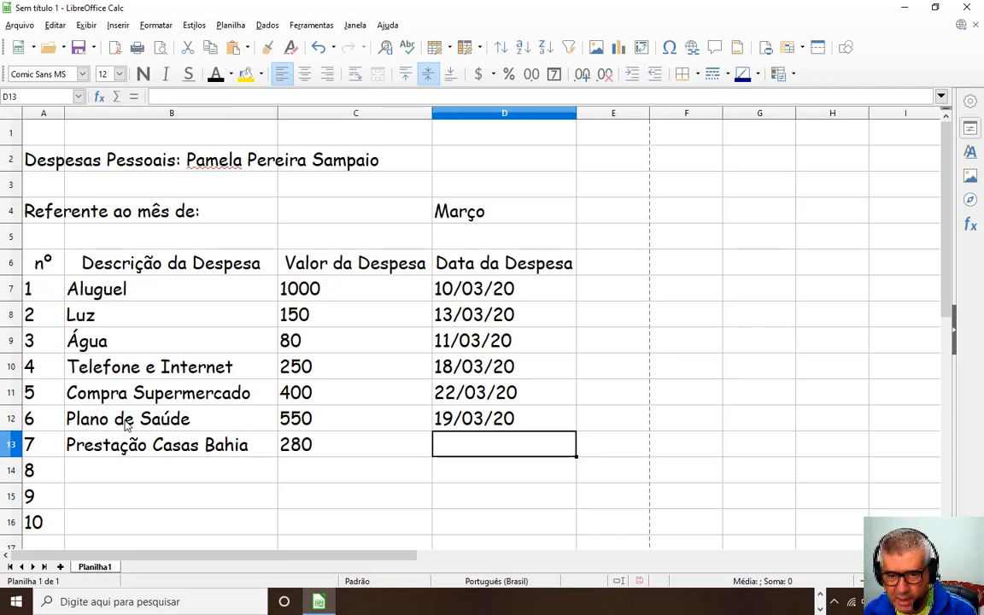
text(29/03)
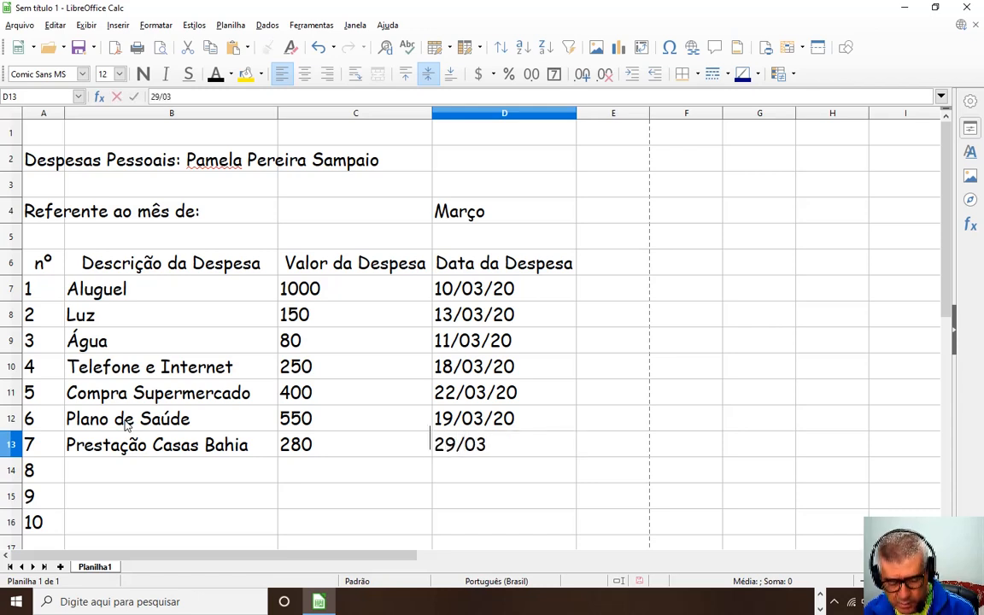
text(/20)
key(Return)
key(Left)
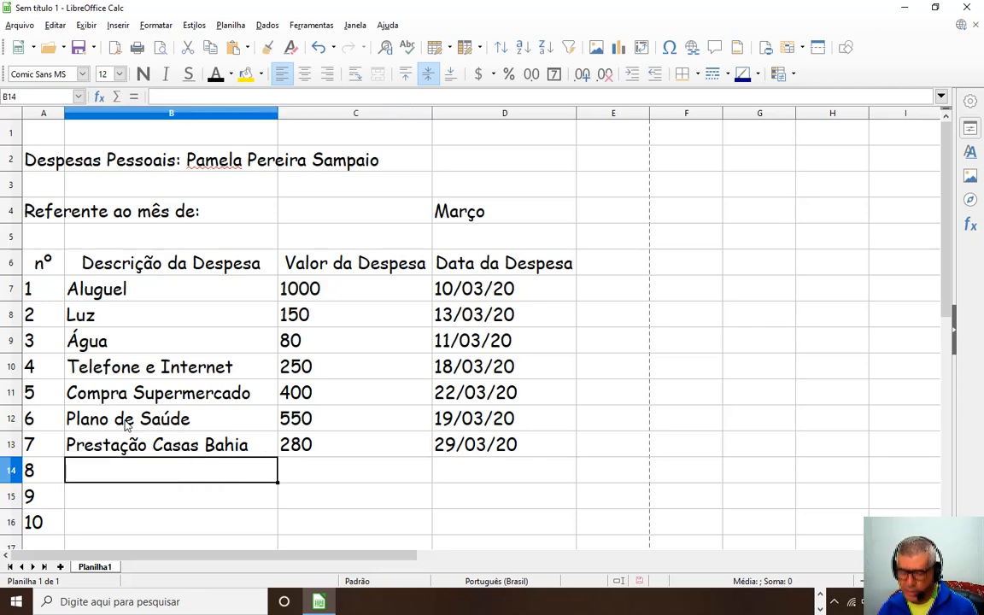
Enter Cabeleireiro costing 300, dated 18/03/20, in row 14.
text(Cabelei)
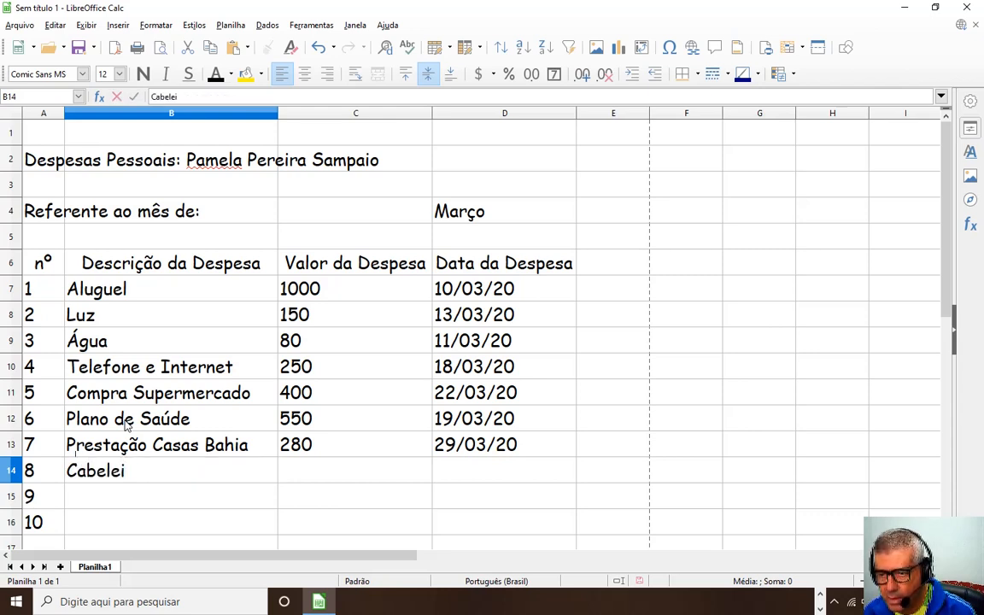
key(BackSpace)
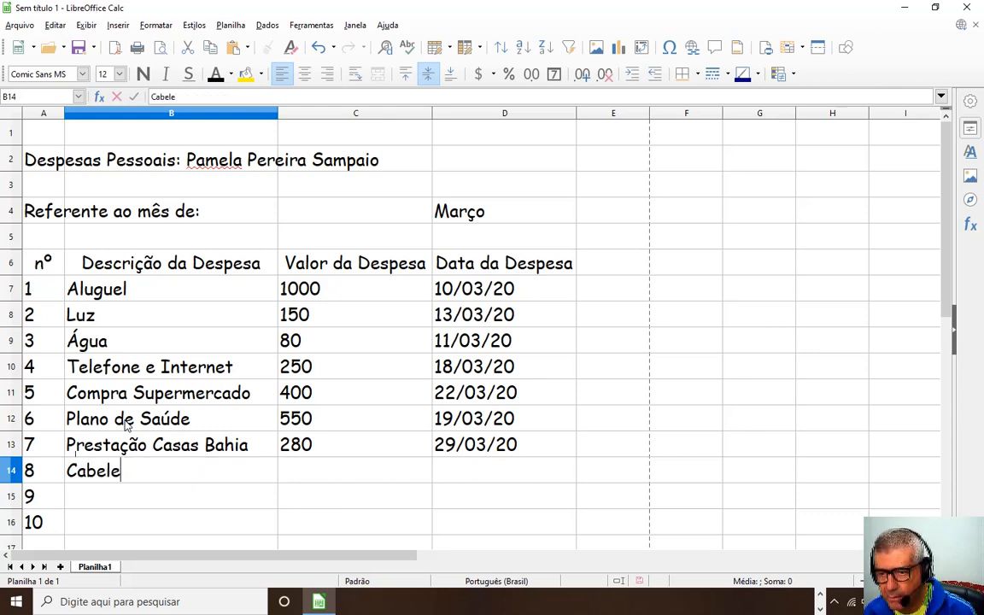
text(reiro)
key(Tab)
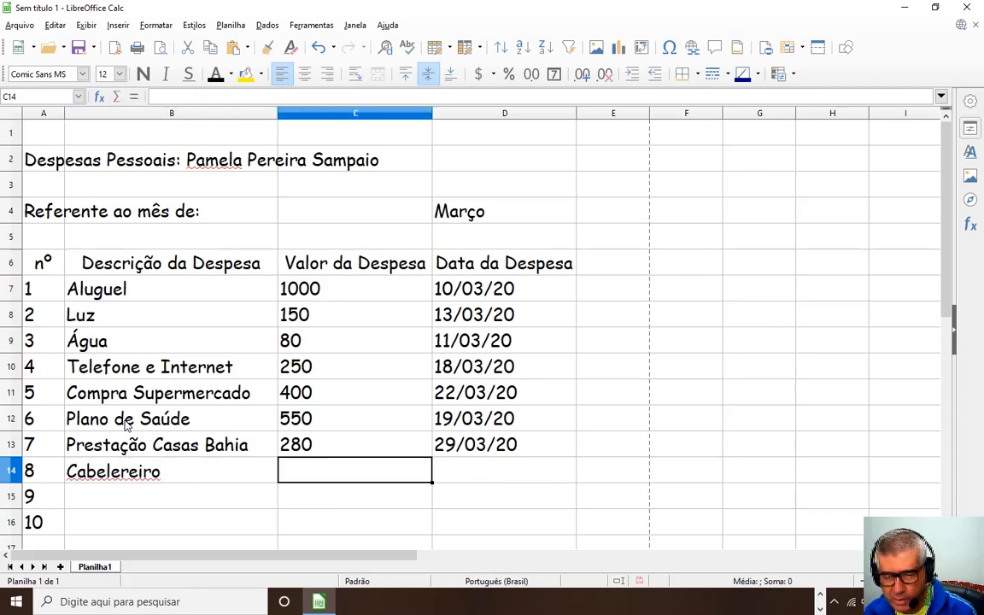
text(300)
key(Tab)
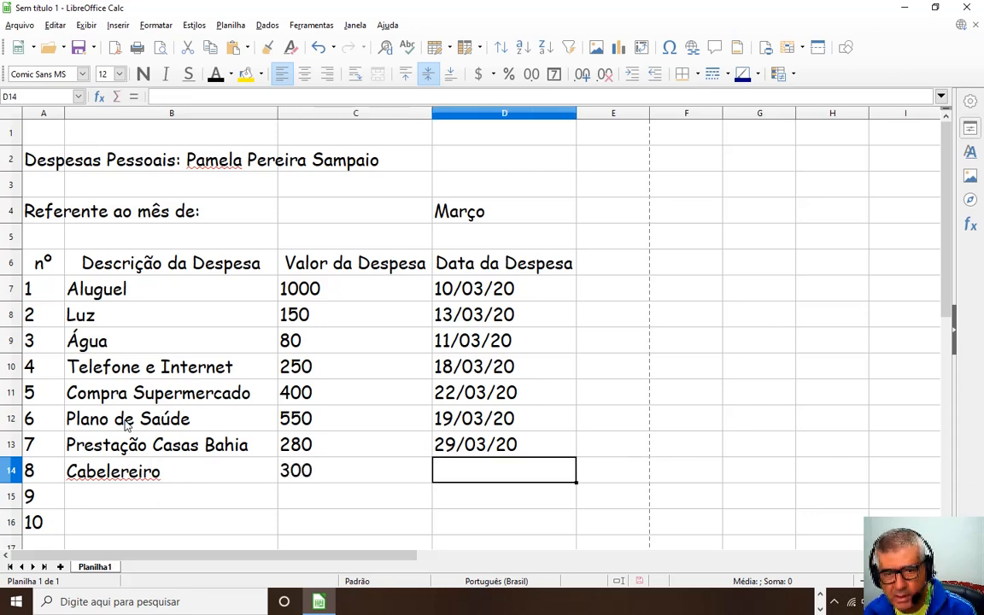
text(18)
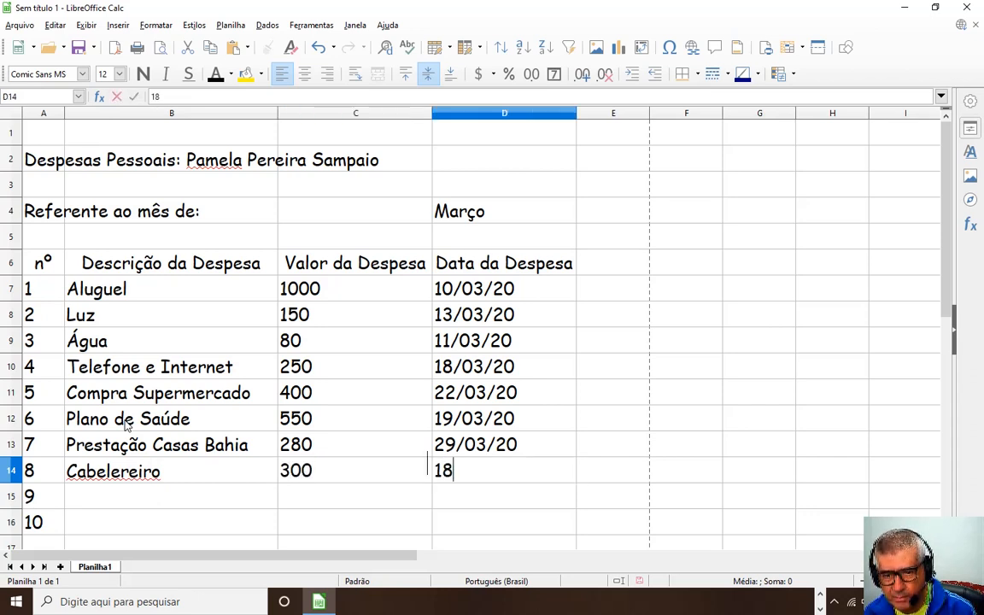
text(3)
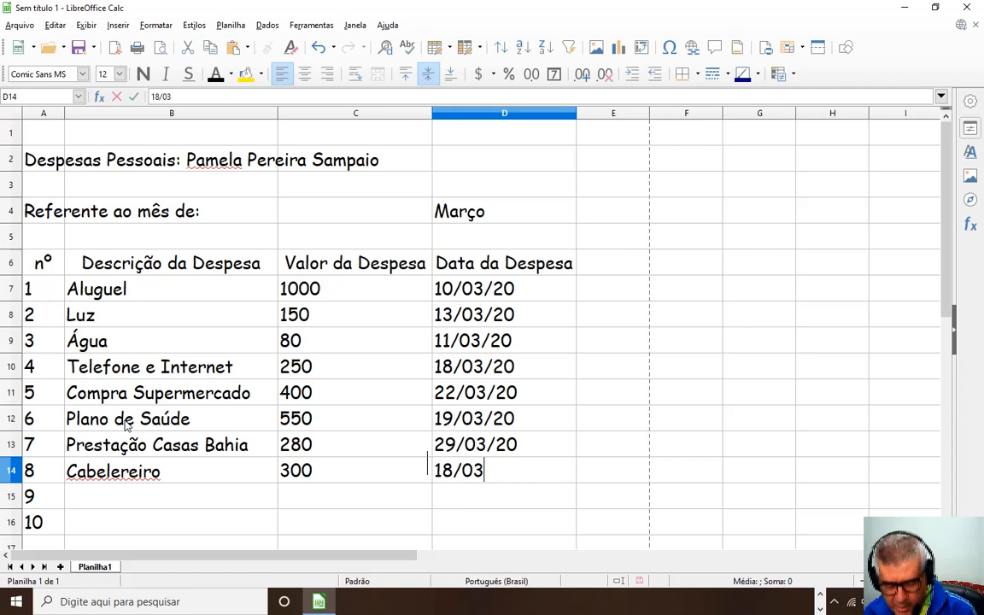
text(/20)
key(Return)
Enter Uber costing 100, dated 30/03/20, in row 15.
key(Left)
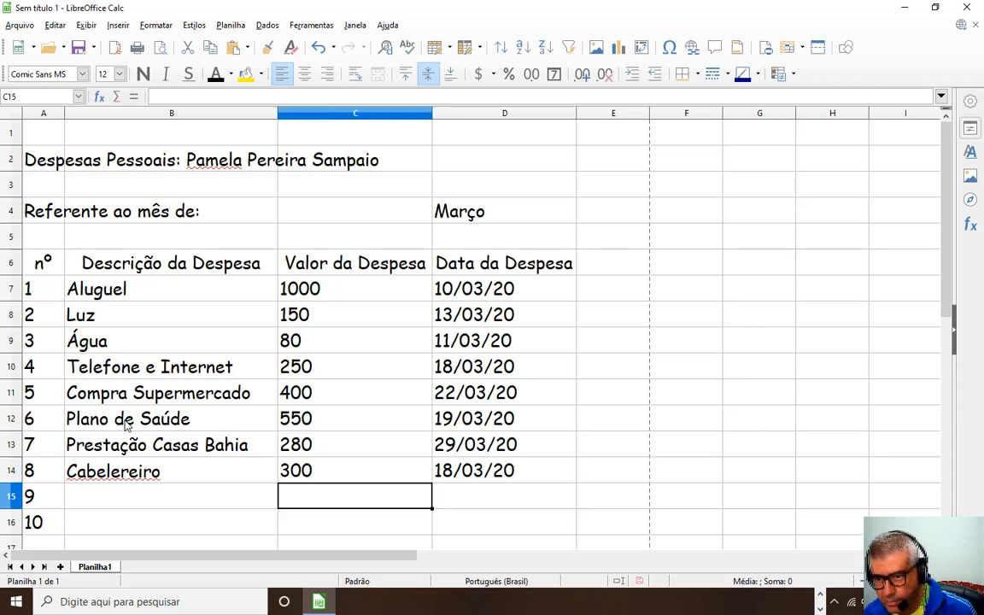
key(Left)
key(Left)
key(Right)
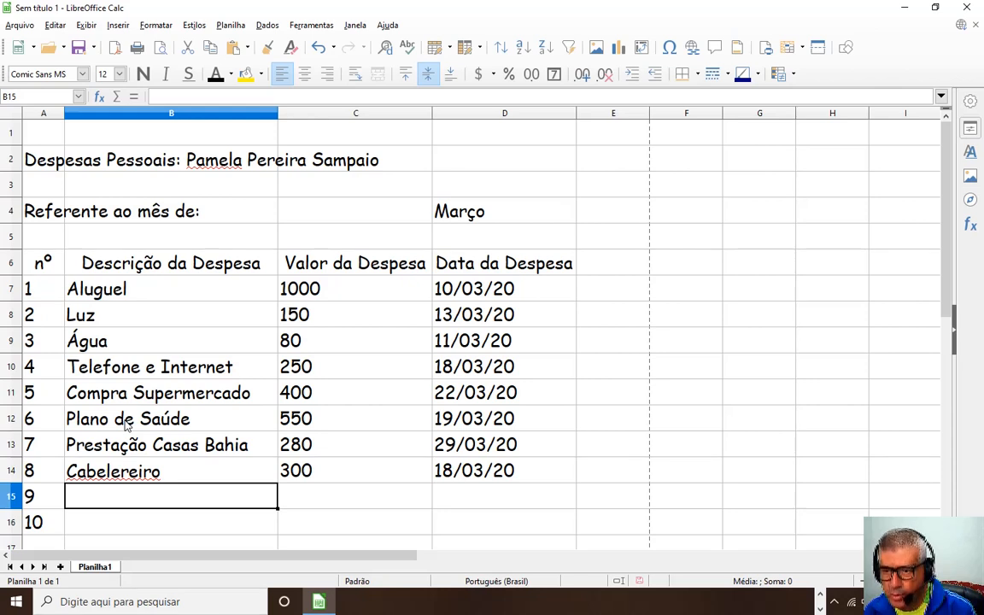
text(Uber)
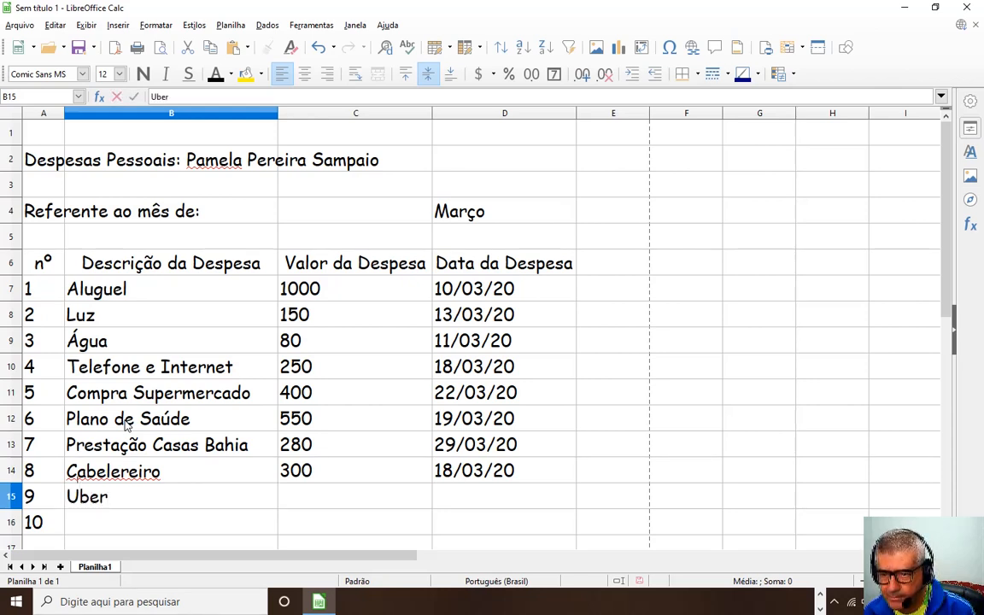
key(Tab)
text(100)
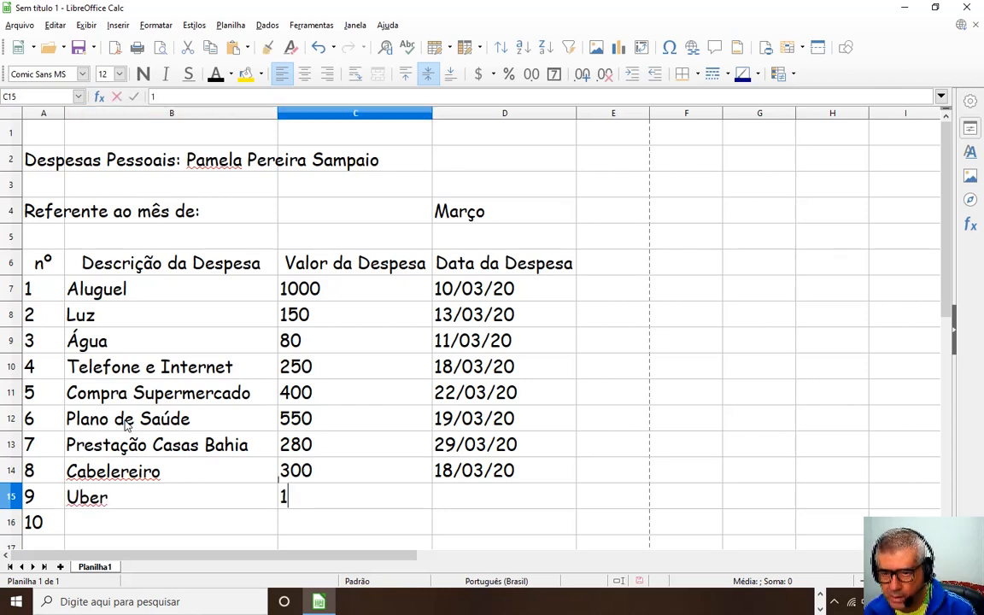
key(Tab)
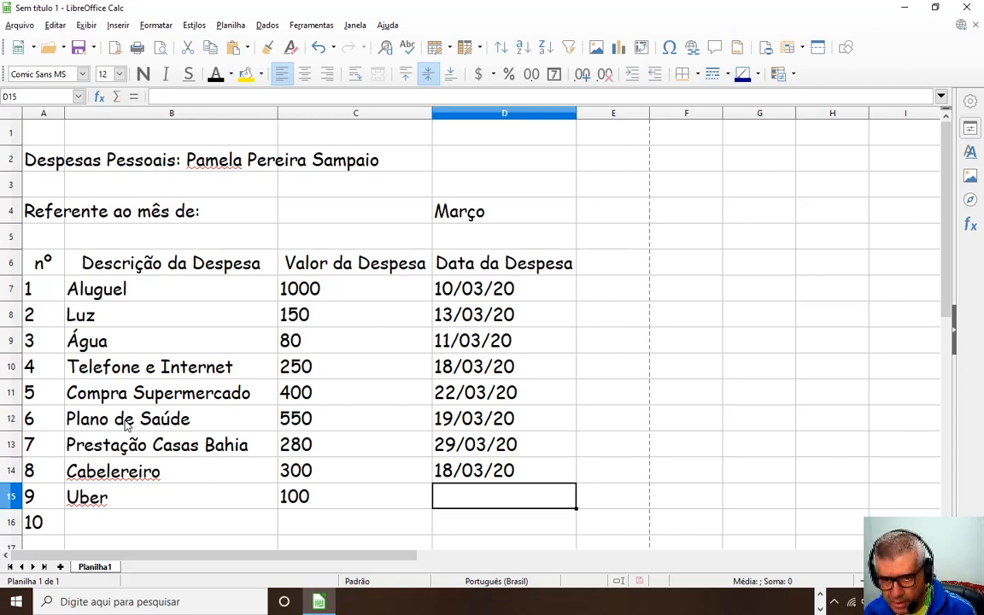
text(30/03)
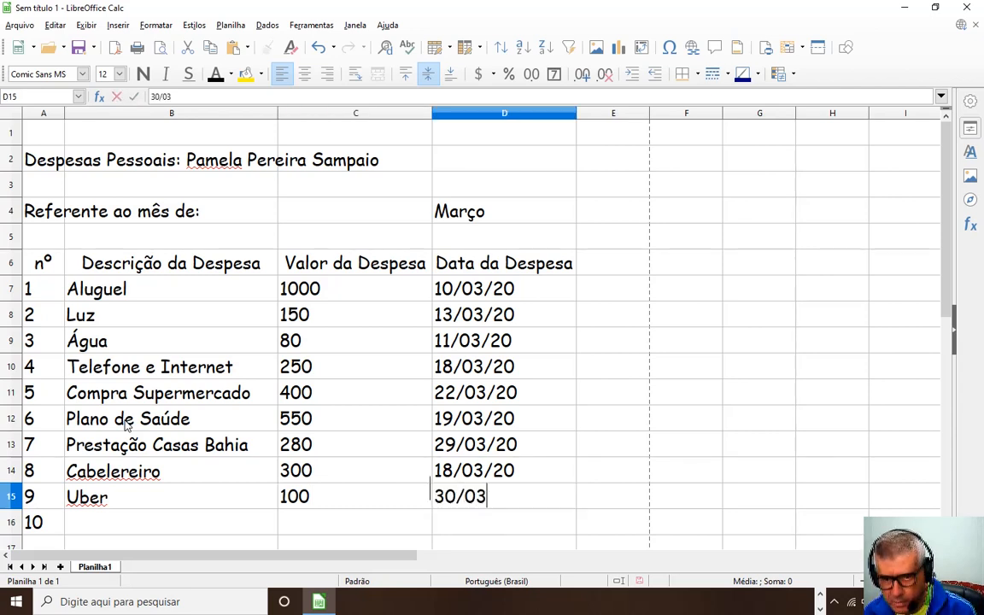
text(/20)
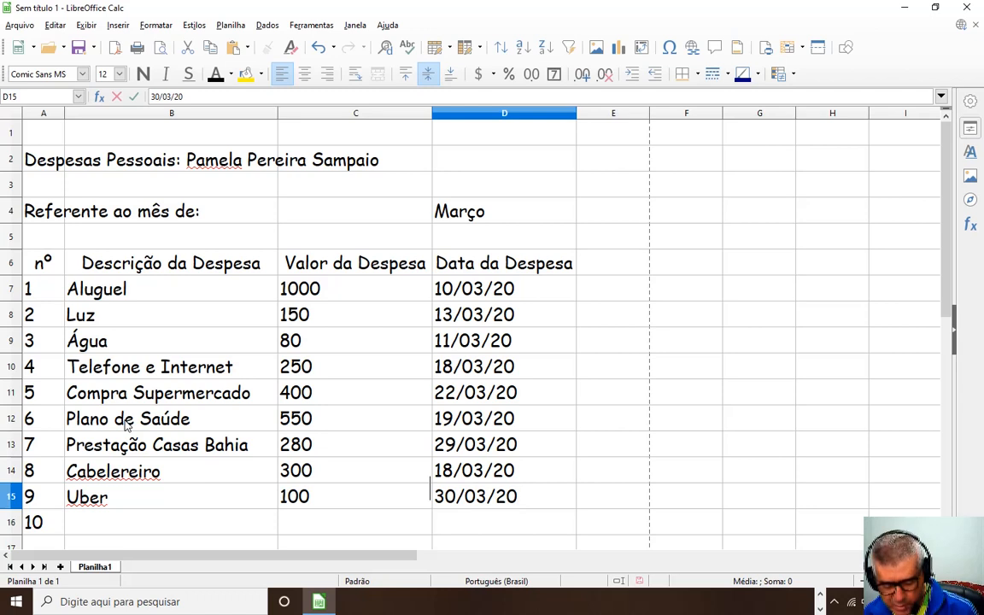
key(Return)
key(Left)
key(Left)
key(Left)
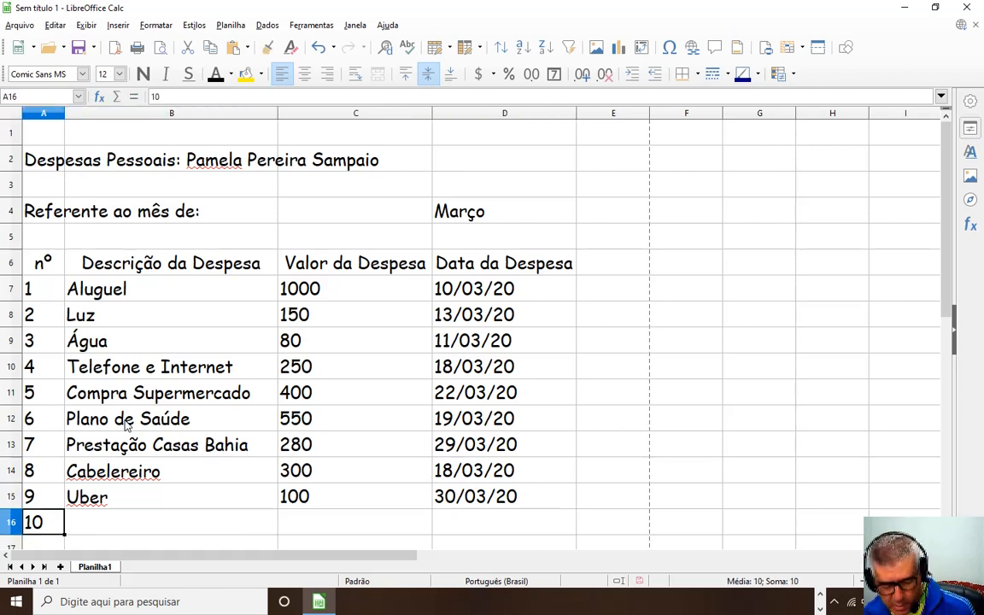
Type Presente, 210 and the date 31/03/2020 into B16:D16.
key(Right)
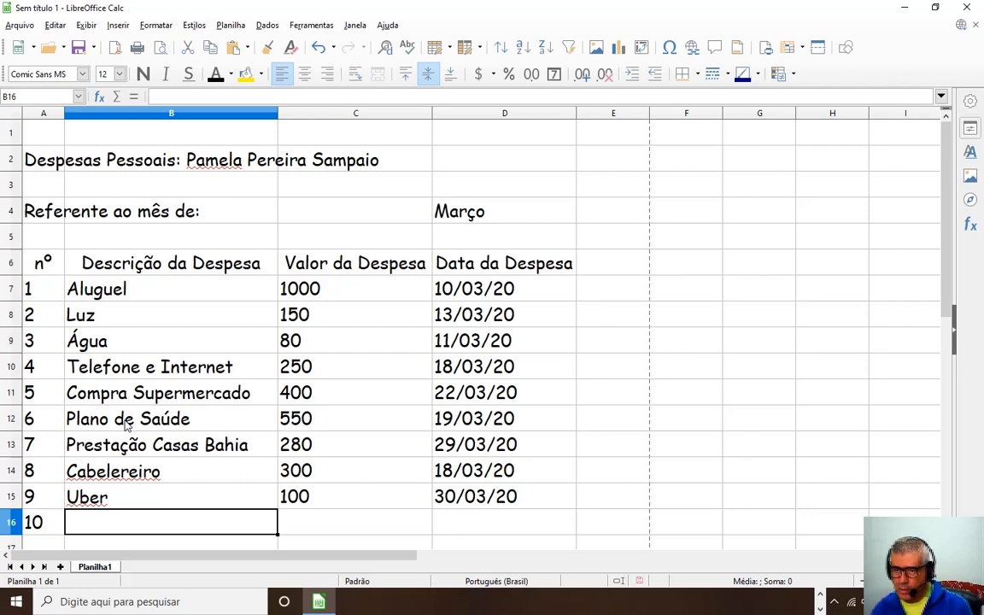
text(Presente)
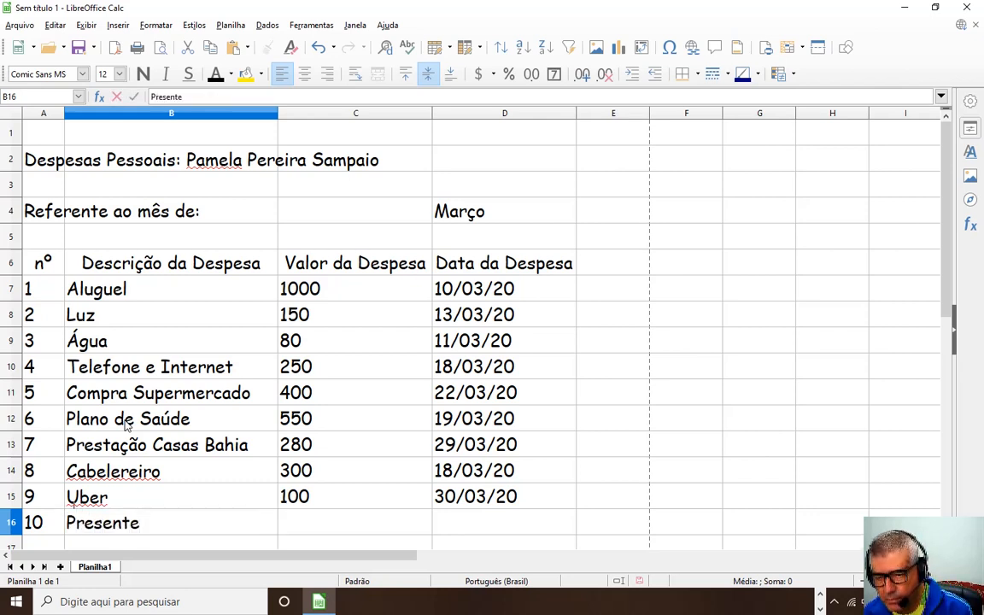
key(Right)
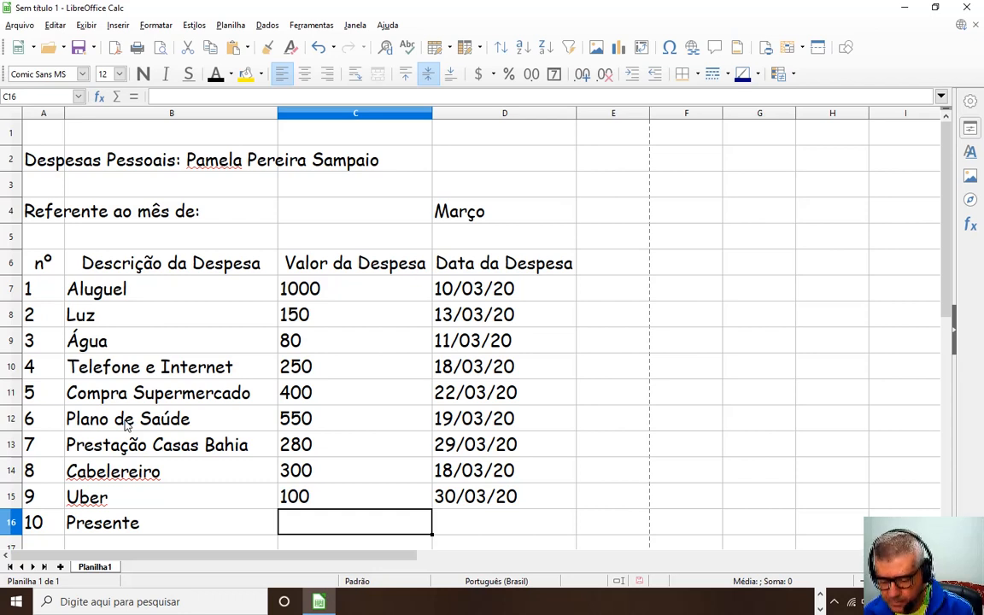
text(210)
key(Right)
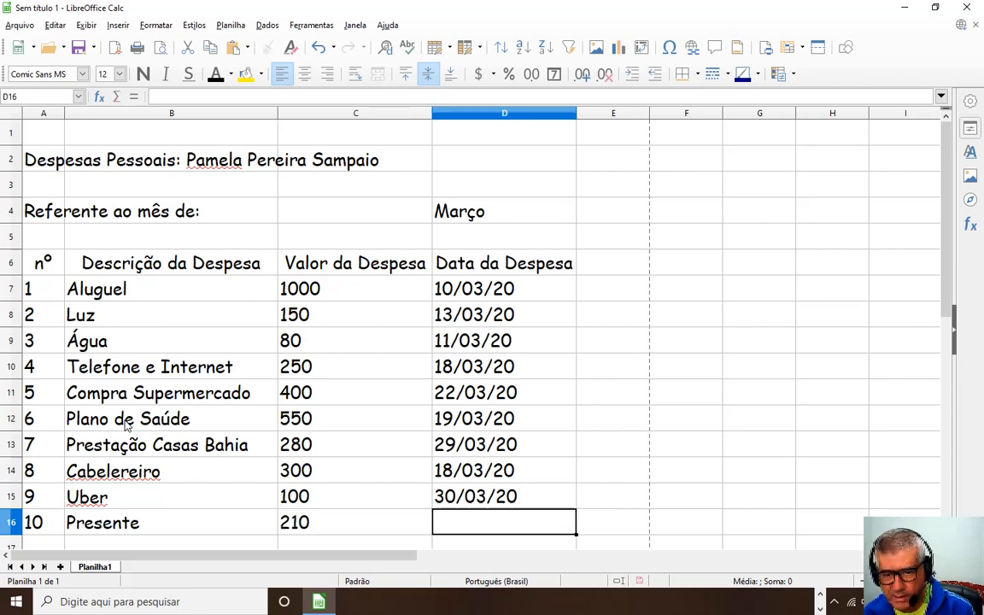
text(31)
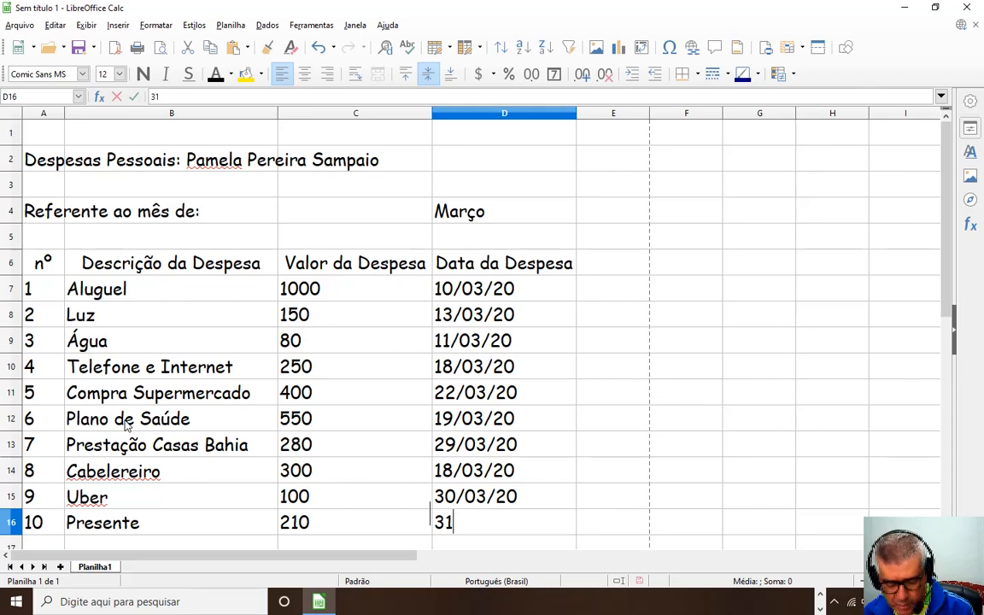
text(/03/2020)
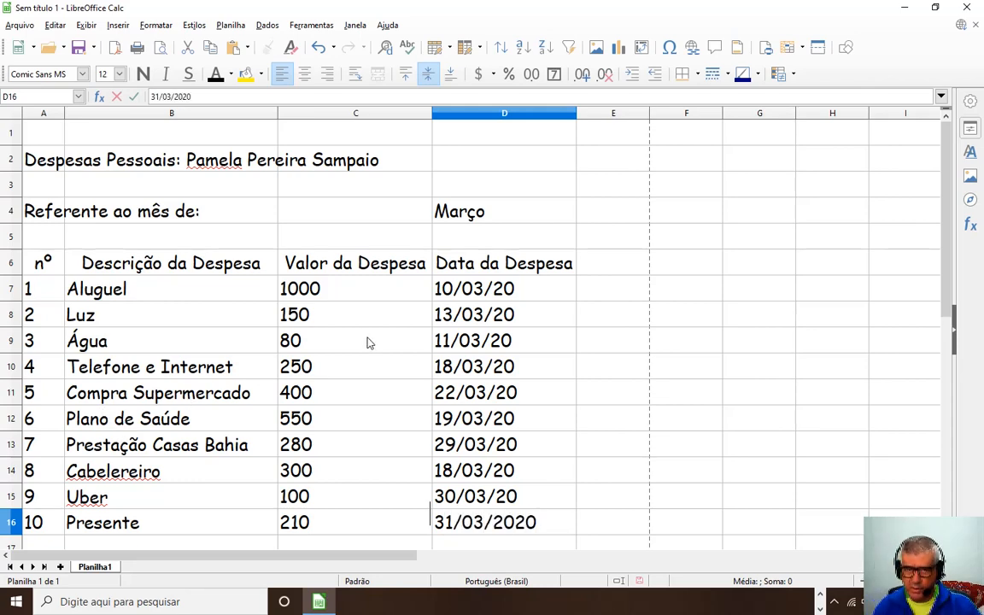
Commit the 31/03/20 date for the Presente row in D16.
scroll(359, 367, down, 2)
click(299, 440)
scroll(226, 415, up, 2)
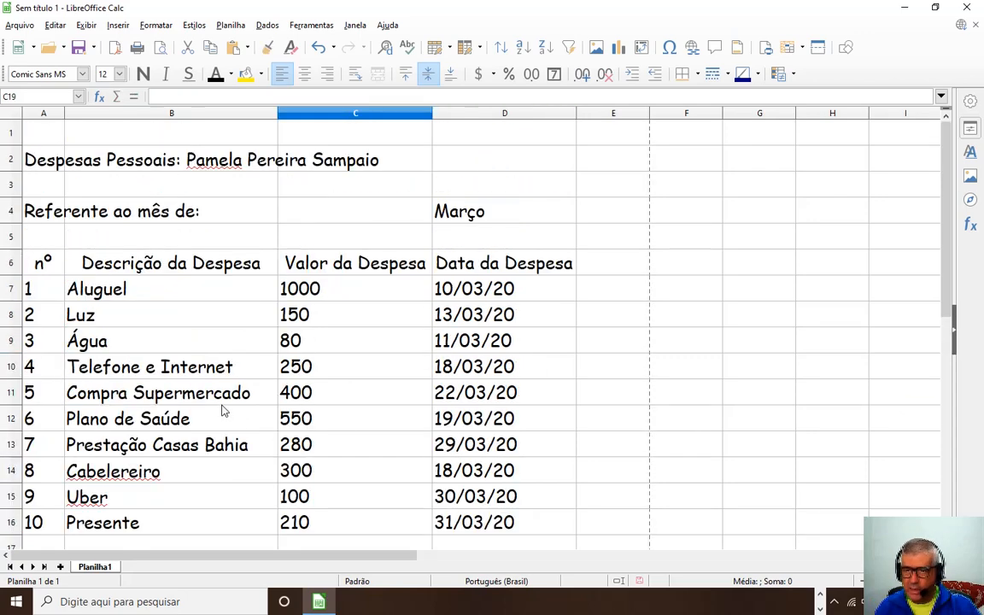
Review the title, the month label, and the n°, Descrição, Valor and Data headers.
click(47, 155)
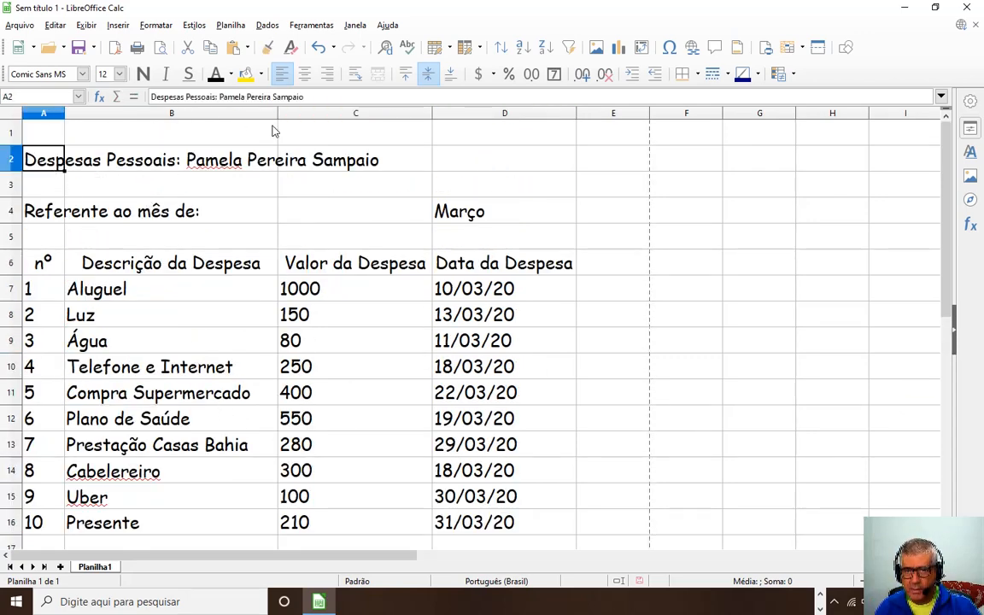
click(58, 197)
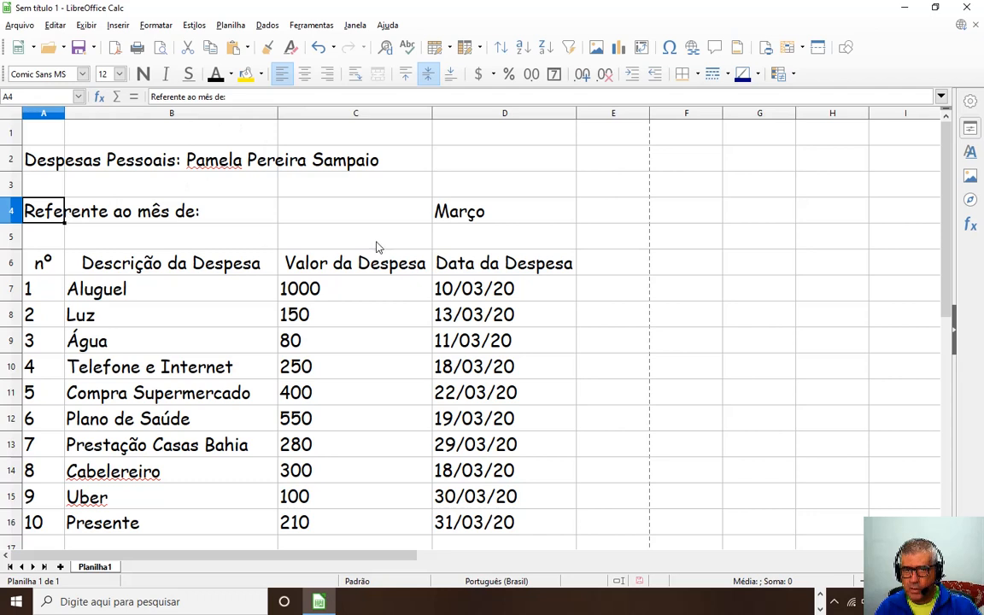
click(46, 261)
click(224, 266)
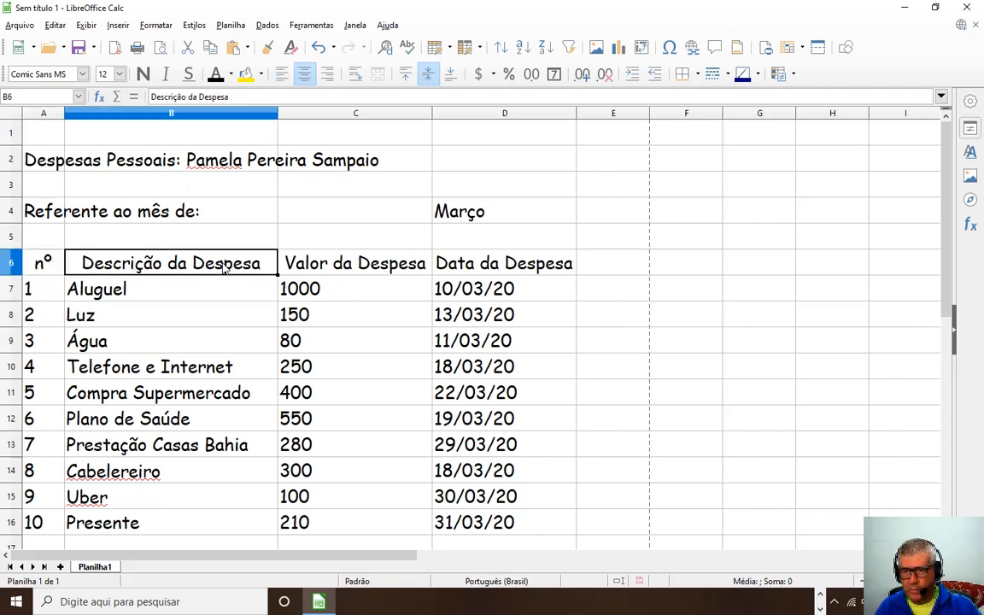
click(336, 263)
click(464, 259)
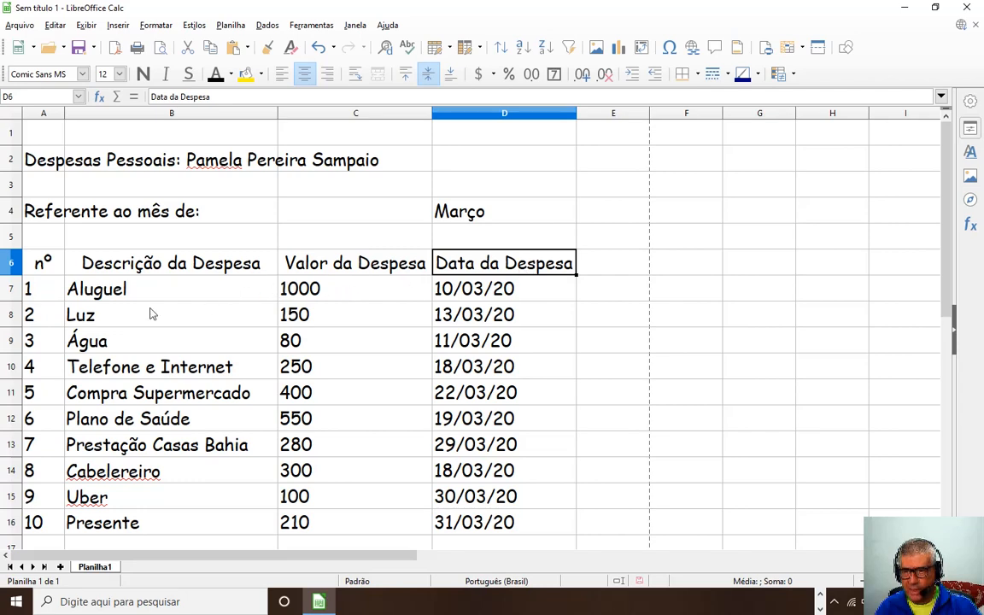
Select the expense values C7:C16 to review them.
scroll(88, 329, down, 2)
scroll(127, 336, up, 2)
scroll(129, 321, down, 2)
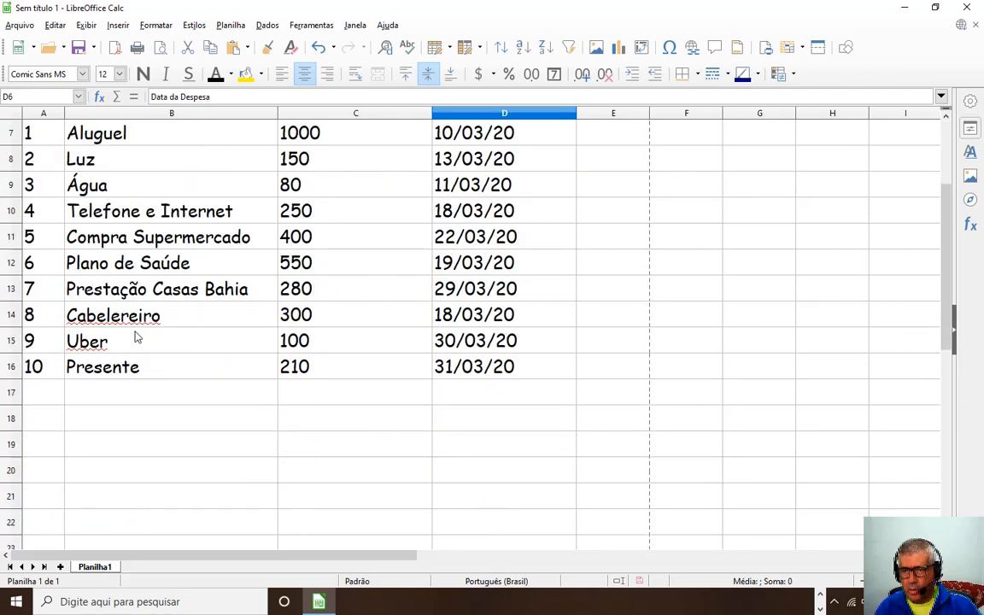
scroll(312, 436, up, 2)
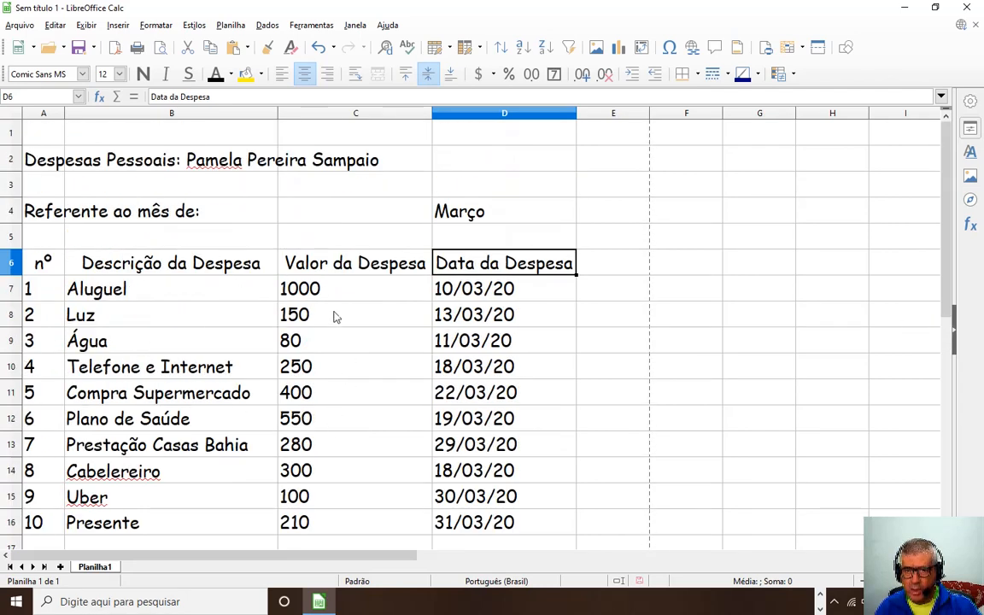
drag(321, 292, 347, 523)
Deselect the values and pick cell B18 below the expense list.
scroll(324, 354, down, 2)
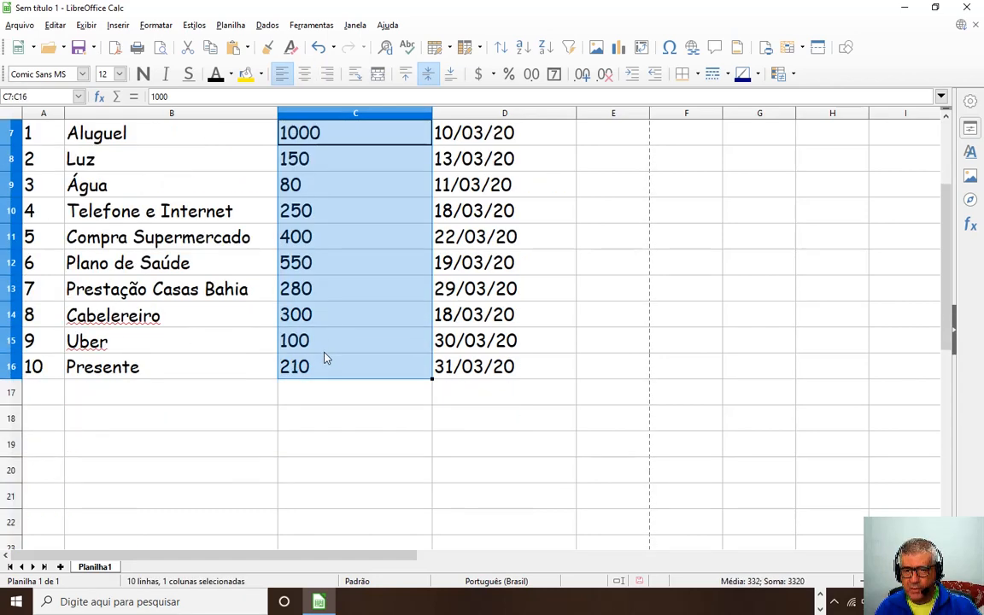
click(334, 417)
scroll(323, 231, up, 2)
scroll(282, 299, down, 2)
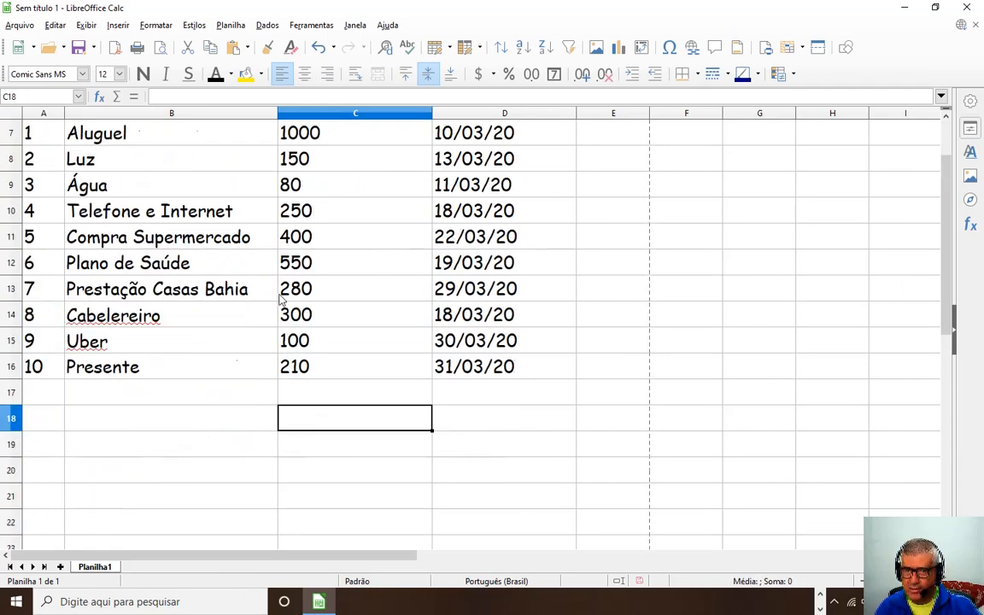
scroll(335, 273, up, 2)
scroll(329, 308, down, 2)
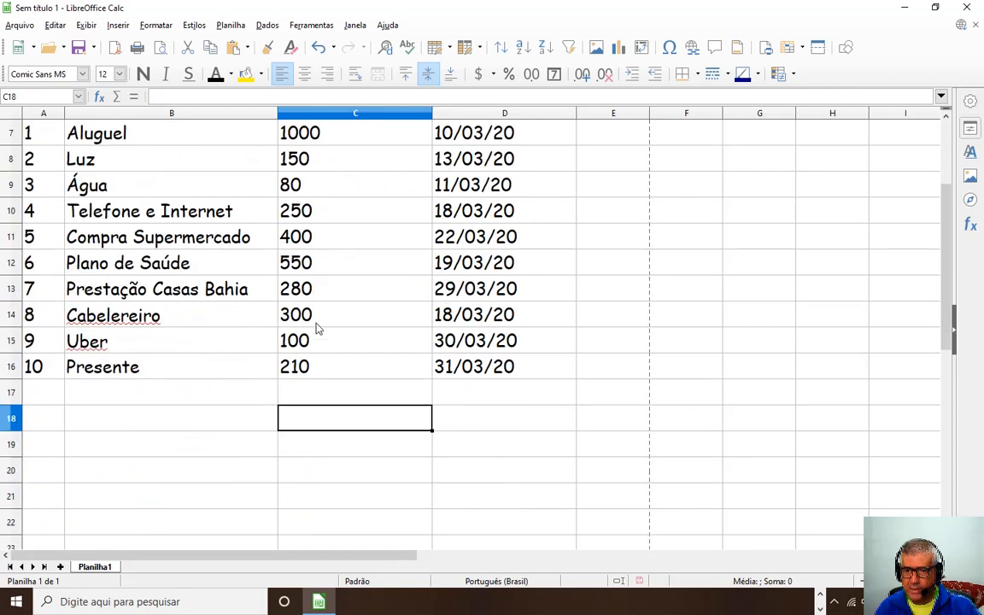
click(154, 422)
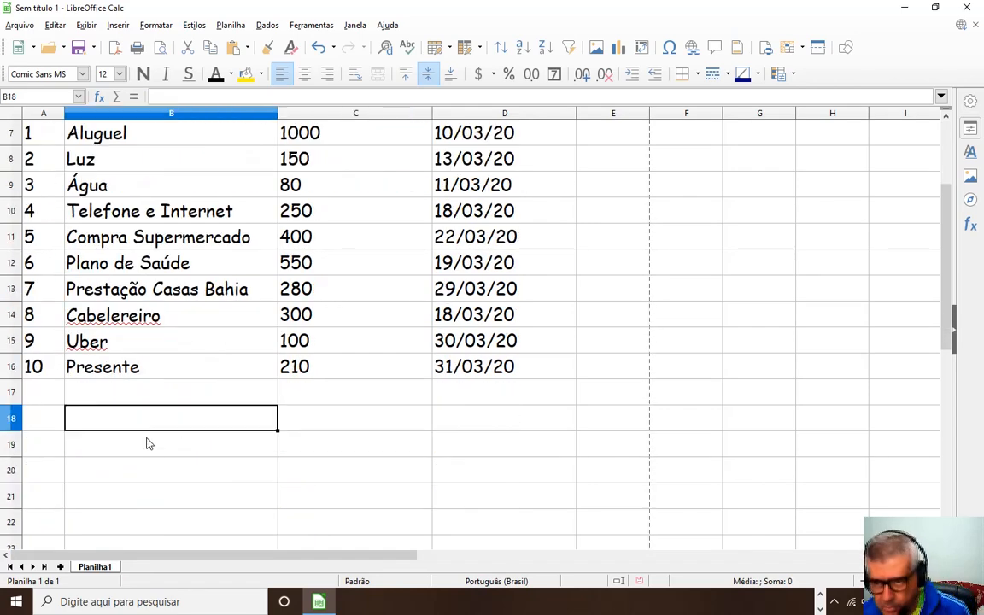
Enter the label TOTAL in B18, fixing a mistyped start.
text(/T)
key(BackSpace)
key(BackSpace)
text(T)
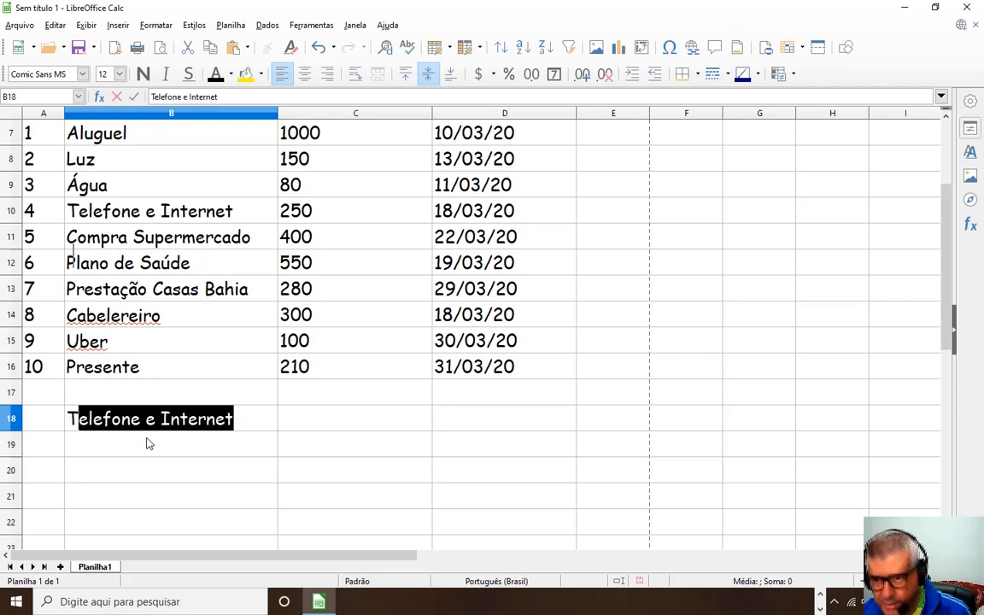
text(OTAL)
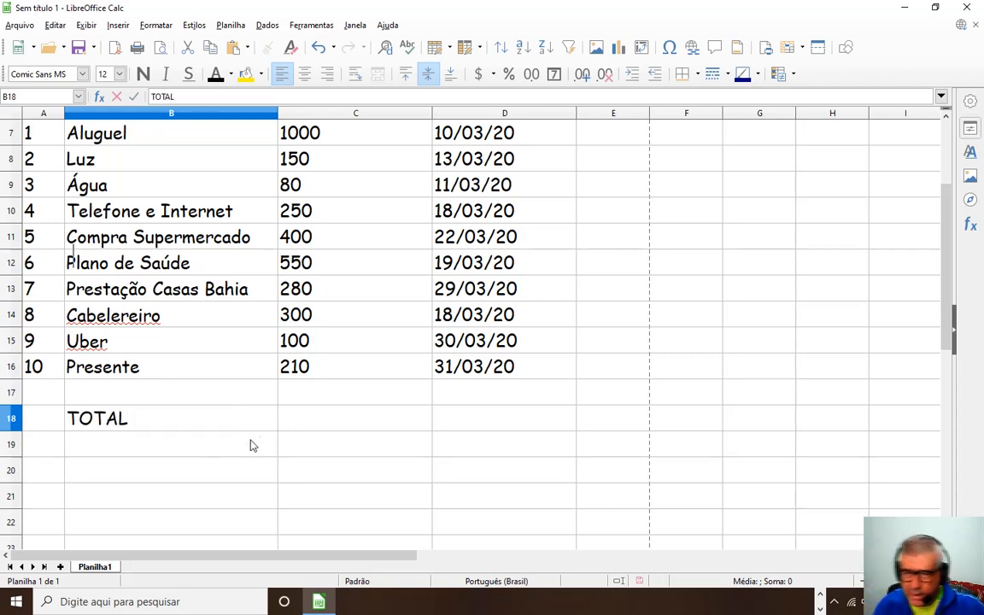
click(295, 451)
Select the values C7 through C18 for formatting.
scroll(359, 393, up, 2)
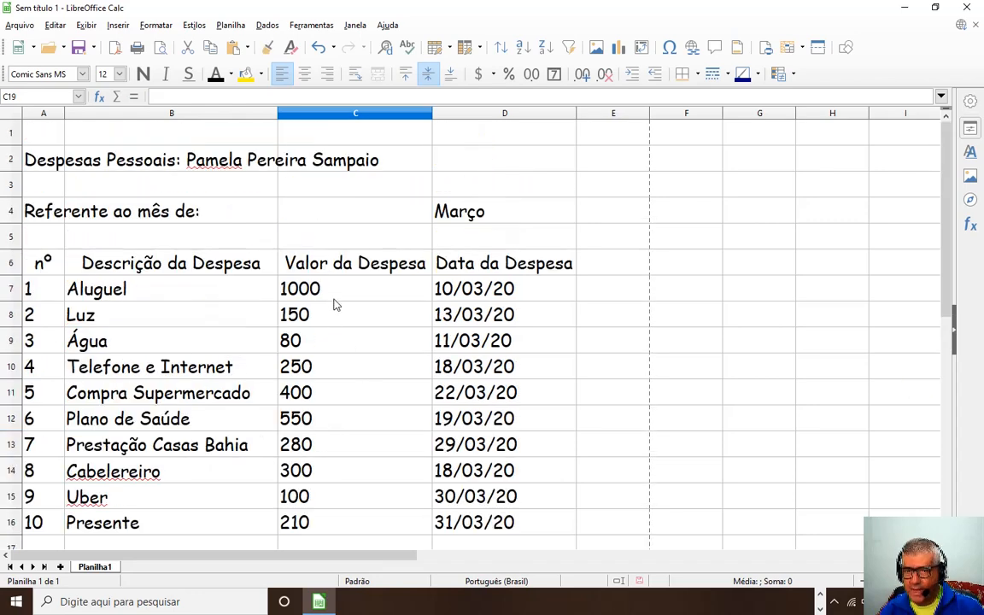
drag(334, 297, 320, 325)
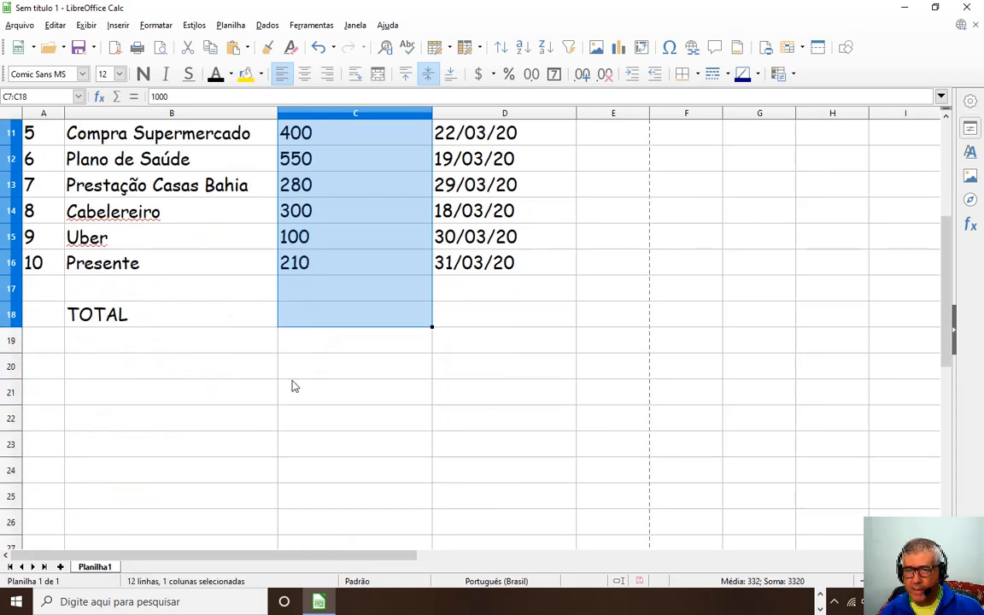
scroll(299, 376, up, 3)
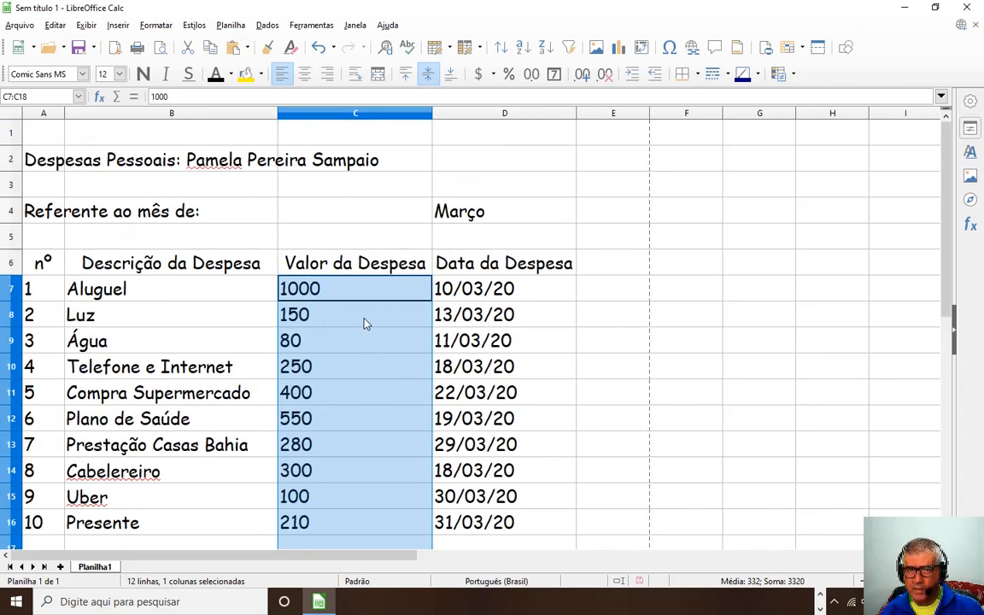
scroll(273, 376, down, 1)
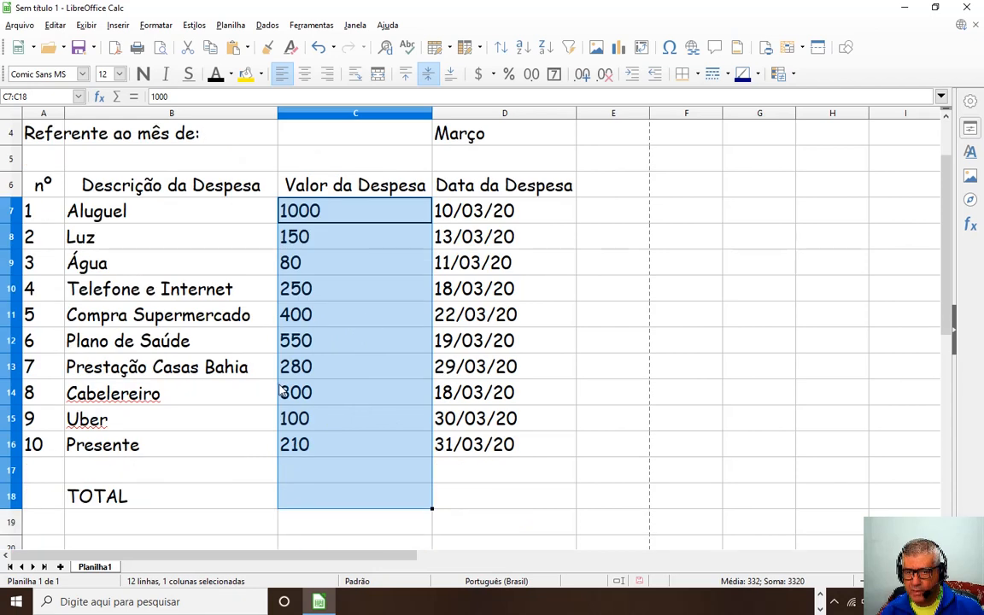
Format the selected values as R$ Padrão currency and right-align them.
click(493, 74)
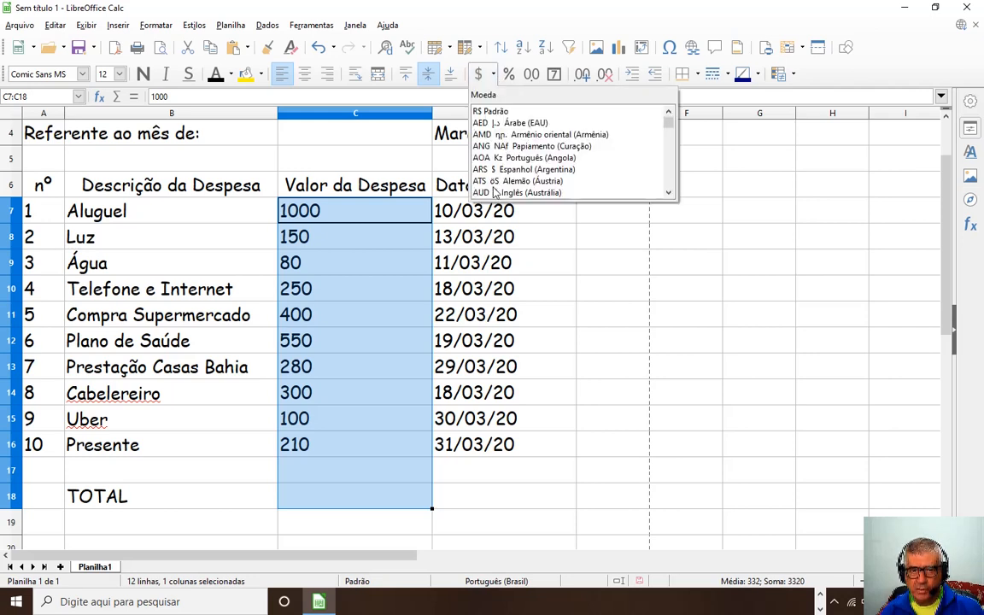
click(489, 112)
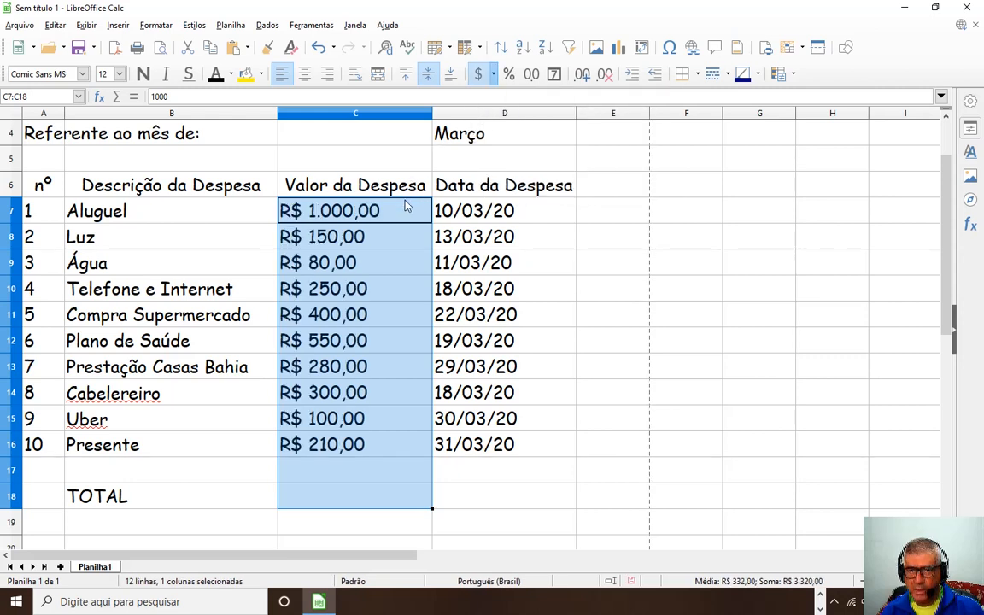
click(329, 75)
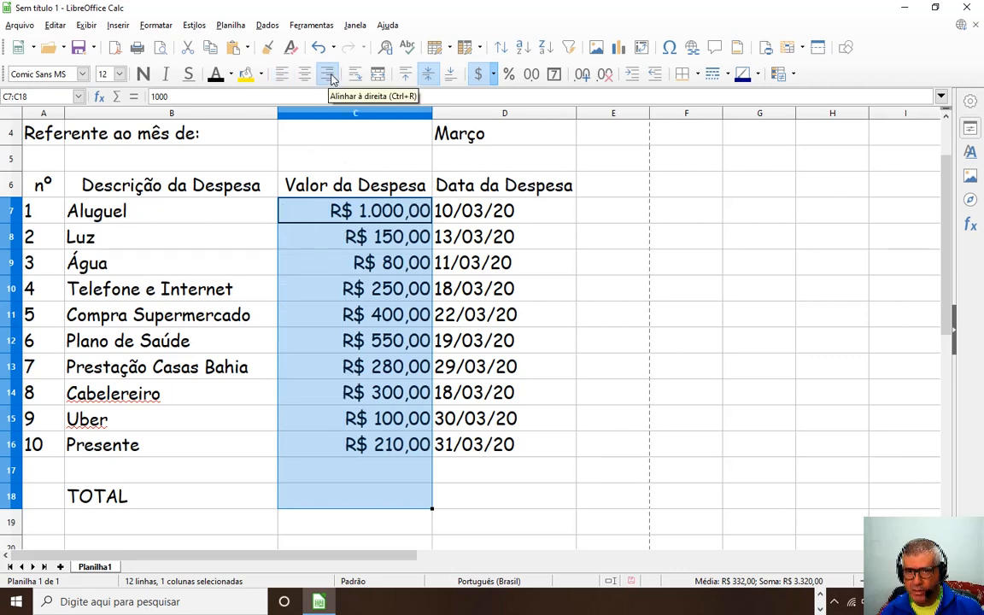
click(339, 475)
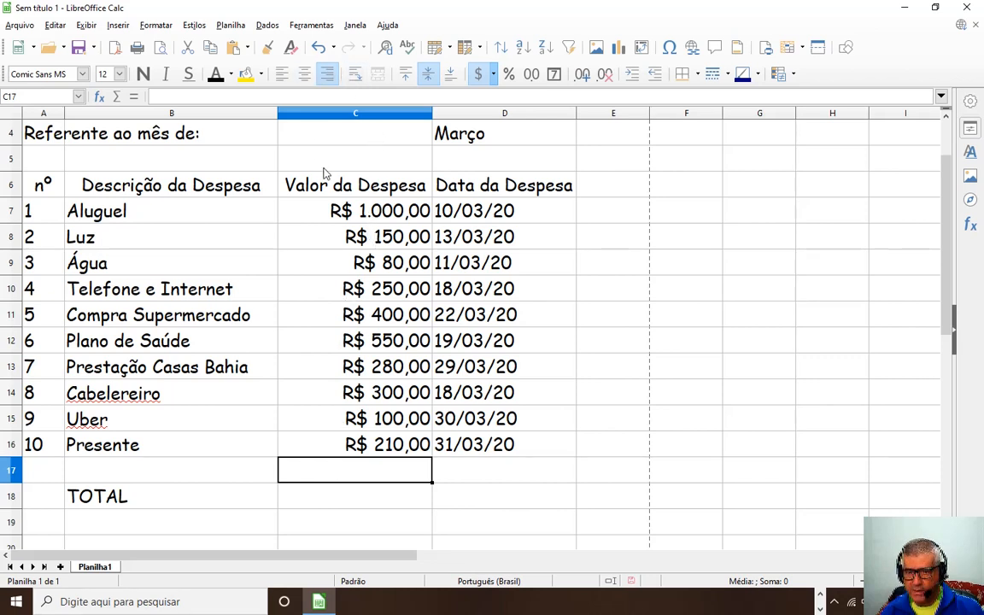
Select column C's values, then check the stored values in C7 through C10.
click(336, 494)
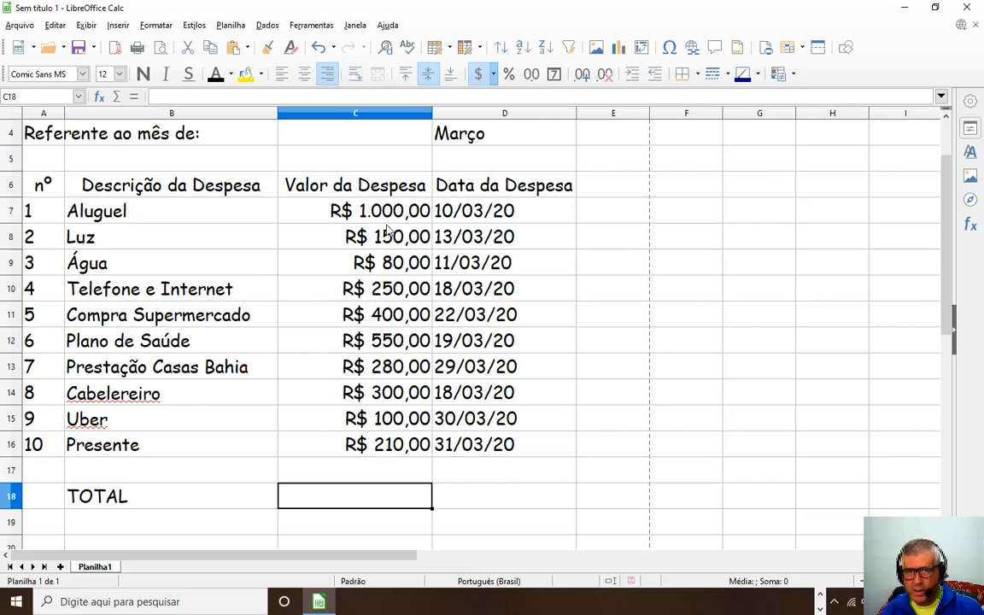
drag(350, 205, 351, 492)
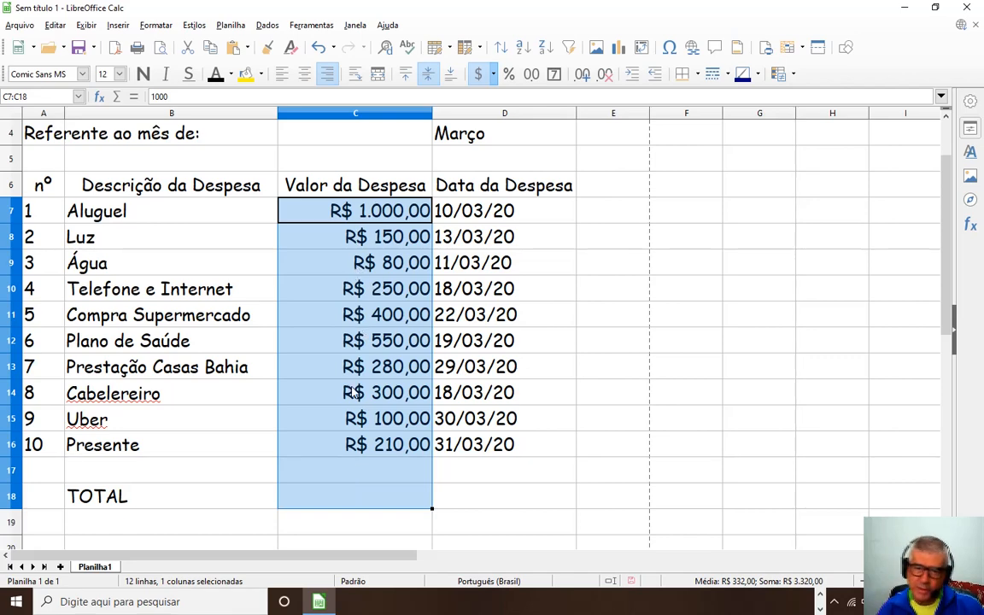
scroll(295, 411, up, 1)
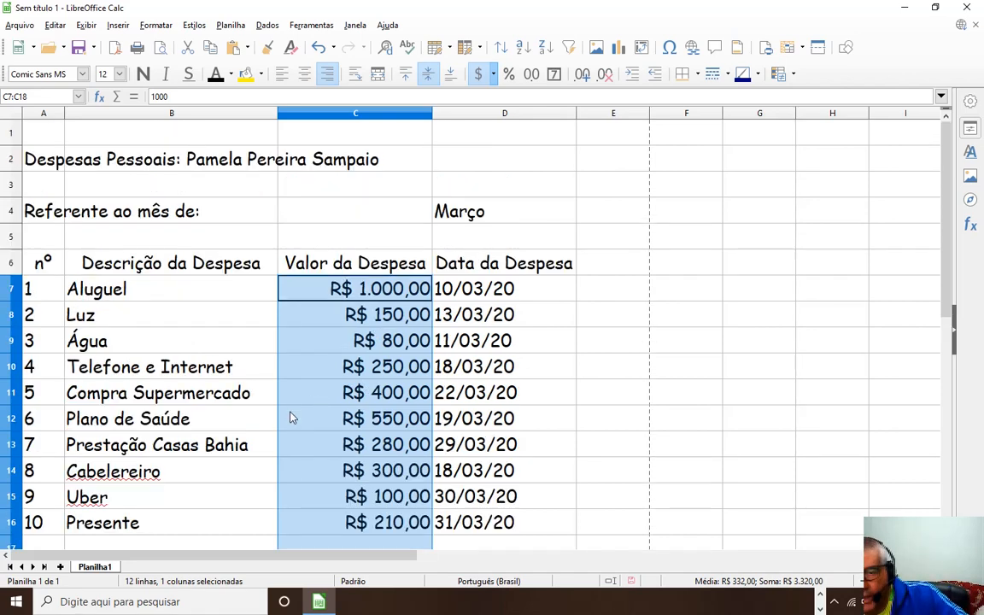
scroll(329, 402, down, 3)
click(337, 363)
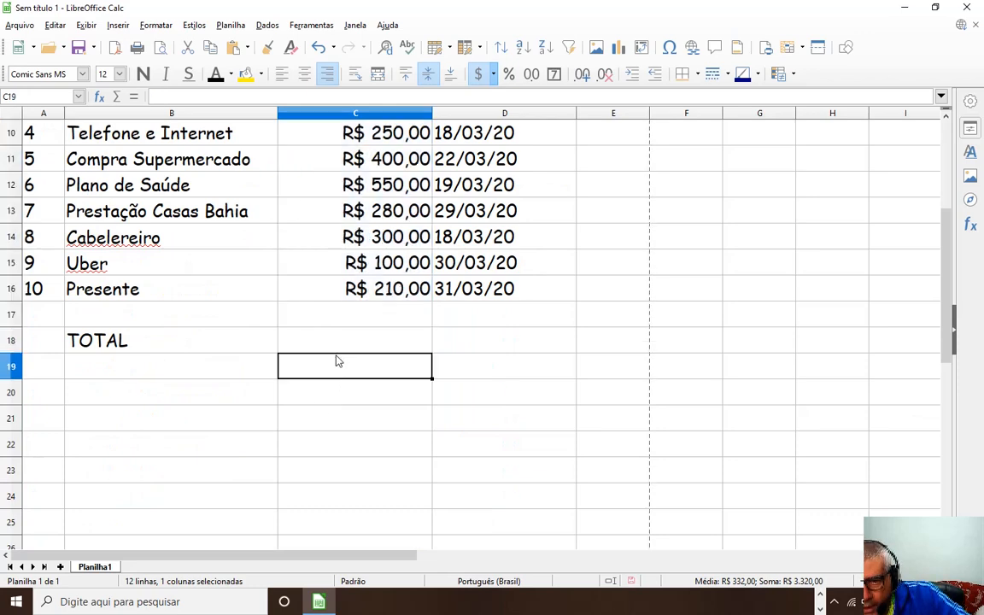
scroll(345, 336, up, 3)
click(371, 295)
click(384, 313)
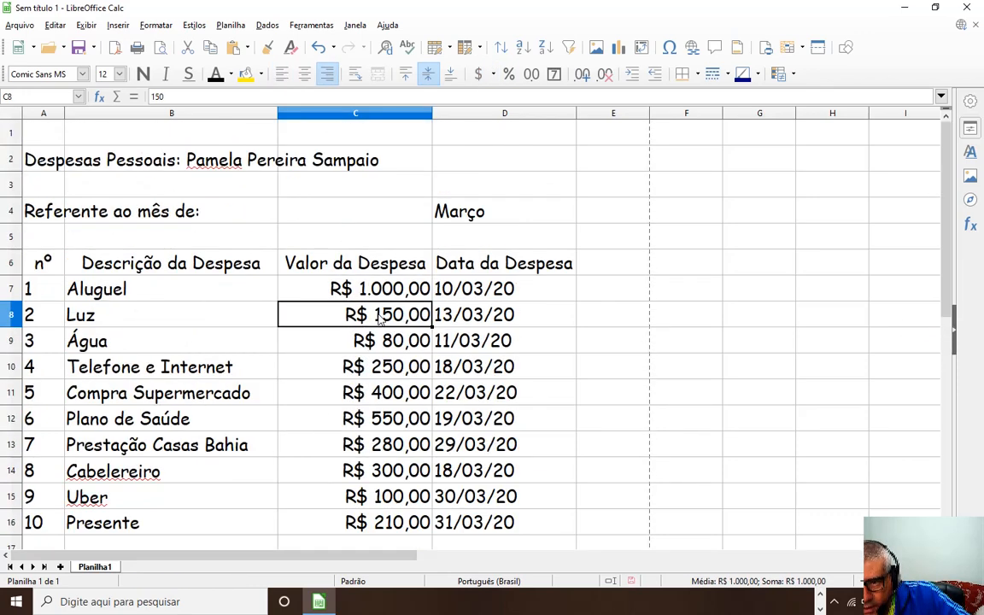
click(367, 340)
click(367, 367)
scroll(370, 398, down, 3)
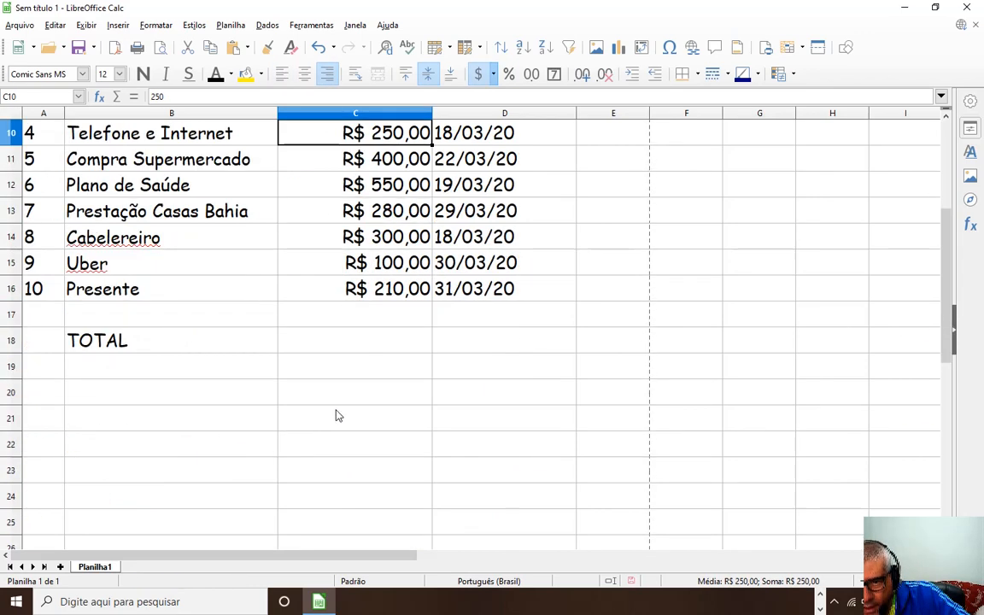
scroll(336, 412, up, 2)
Undo the right alignment and currency format, then reselect C7:C18.
key(ctrl+z)
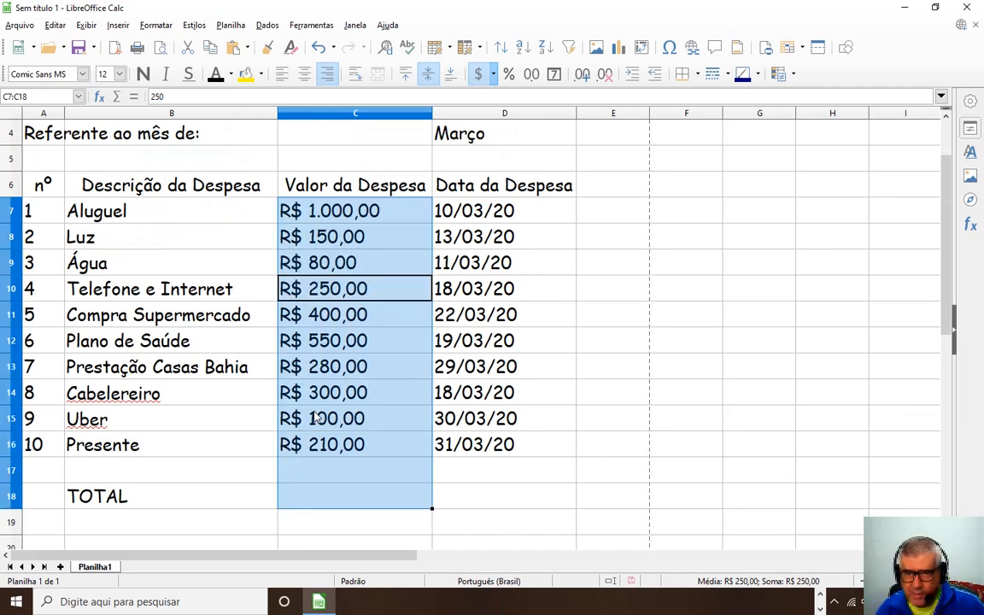
key(ctrl+z)
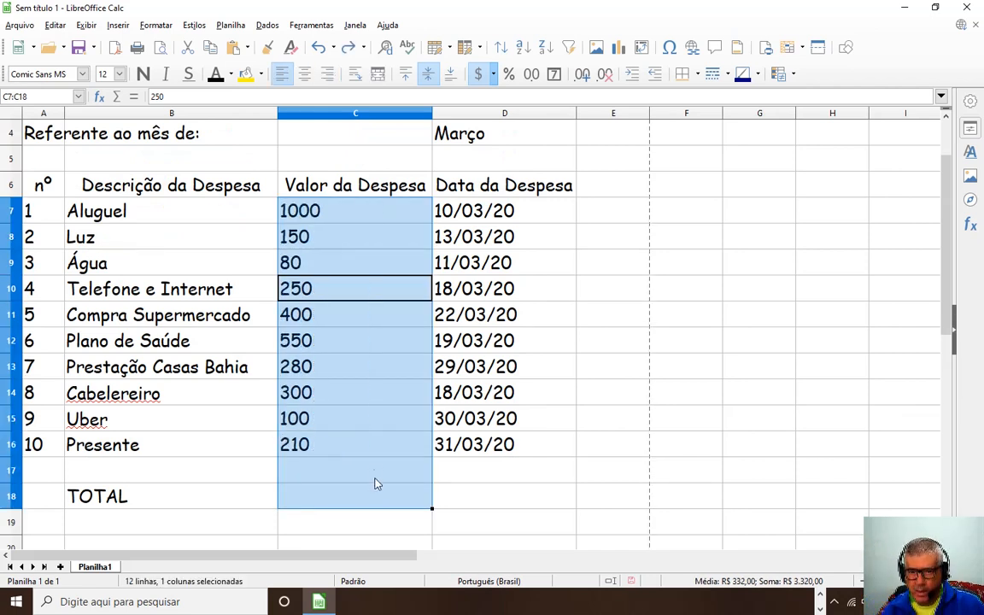
click(360, 504)
drag(329, 213, 357, 497)
click(491, 494)
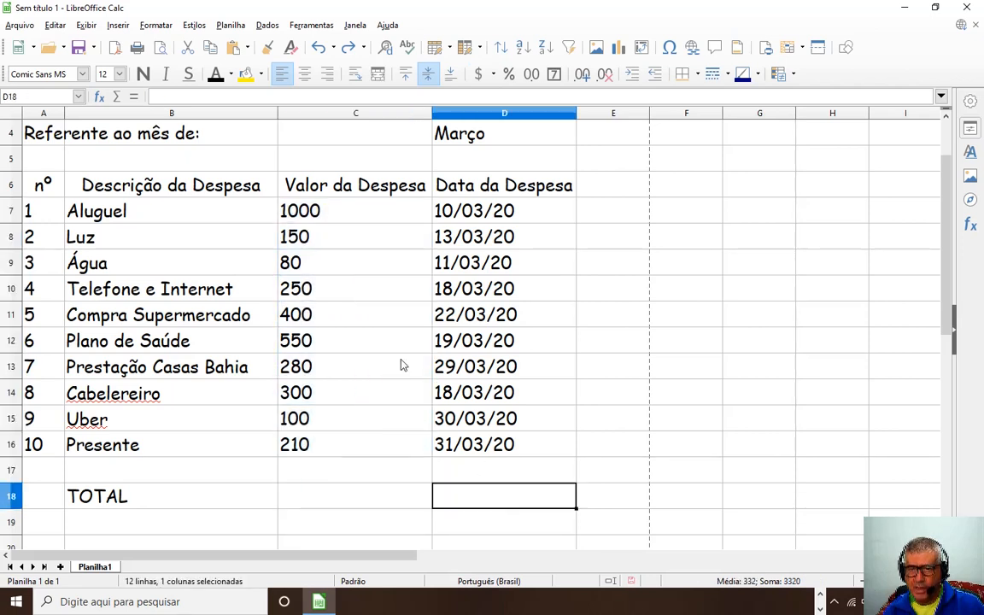
drag(323, 212, 351, 496)
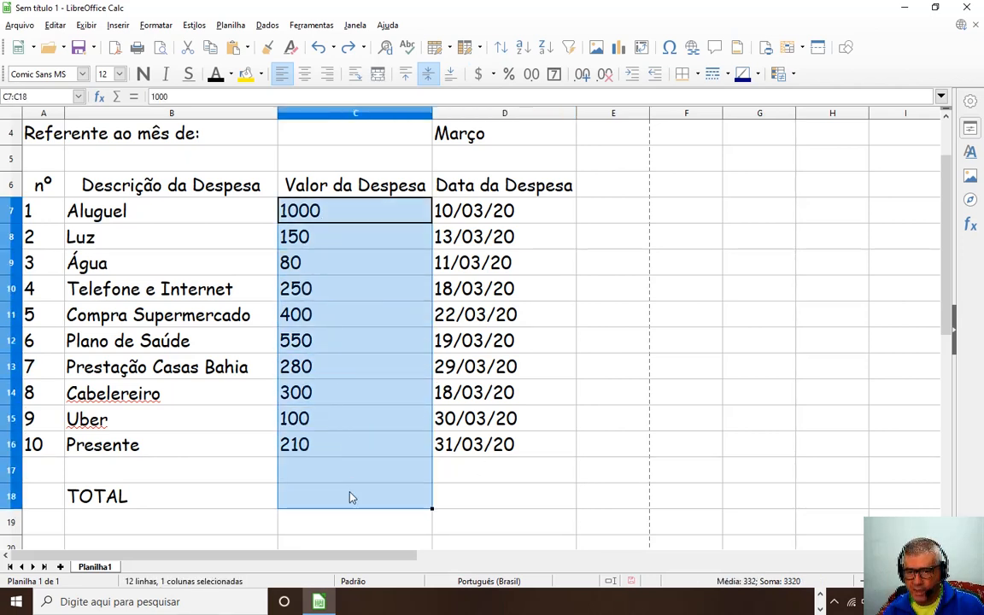
Apply R$ Padrão currency, try centre and left alignment, and finish right-aligned.
click(494, 75)
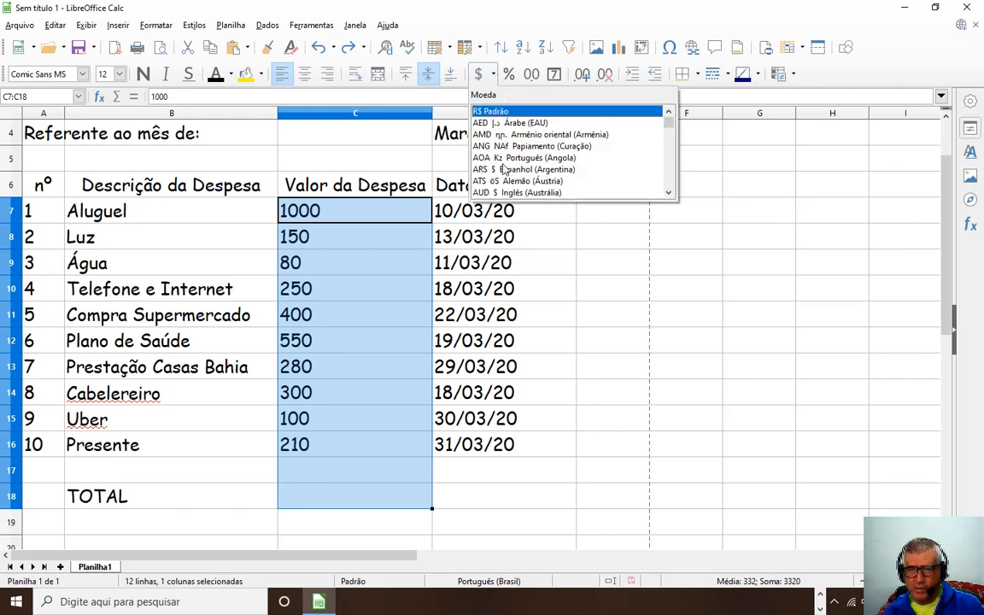
click(500, 114)
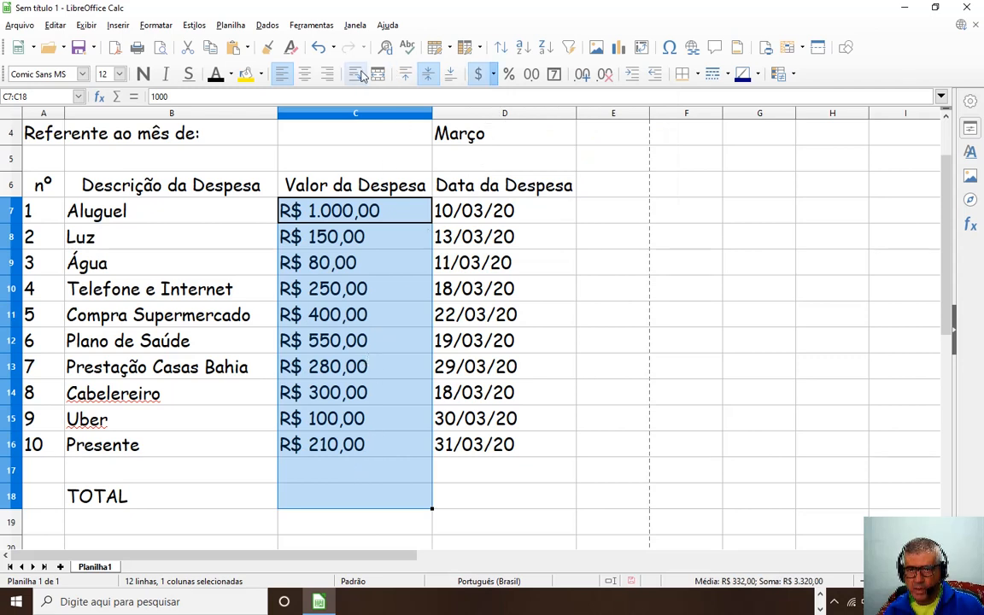
click(305, 74)
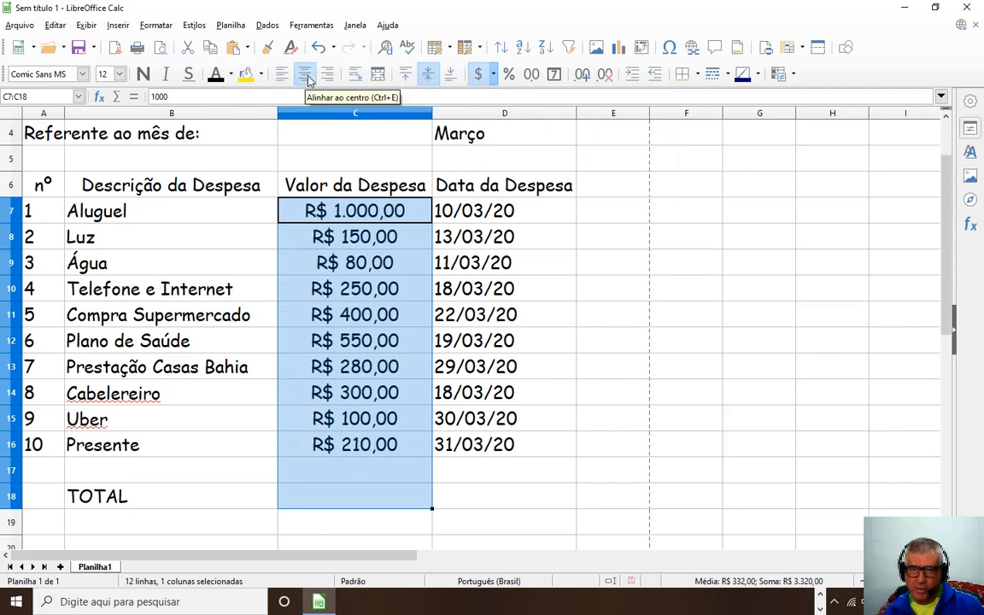
click(327, 75)
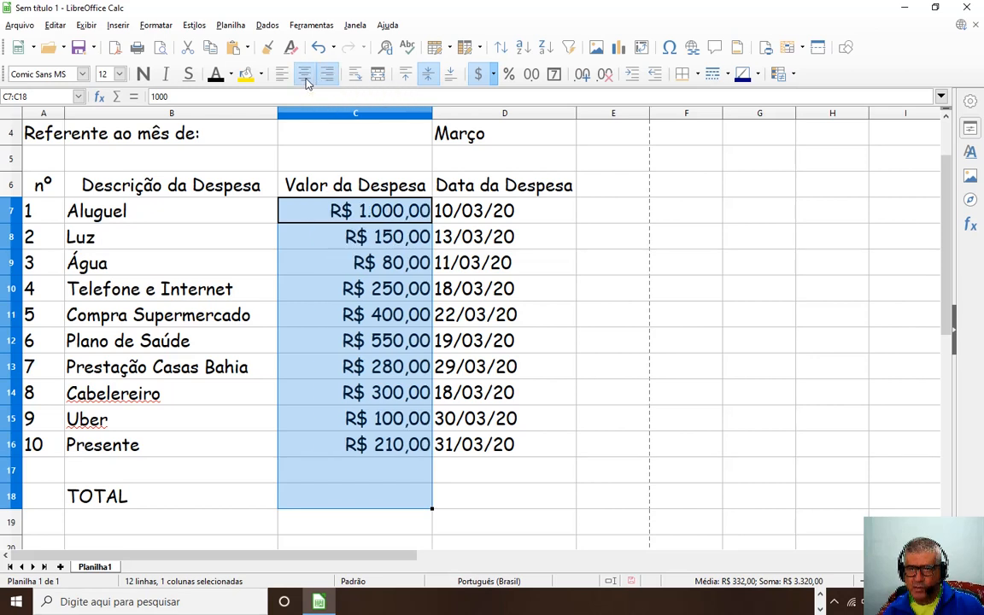
click(305, 74)
click(282, 76)
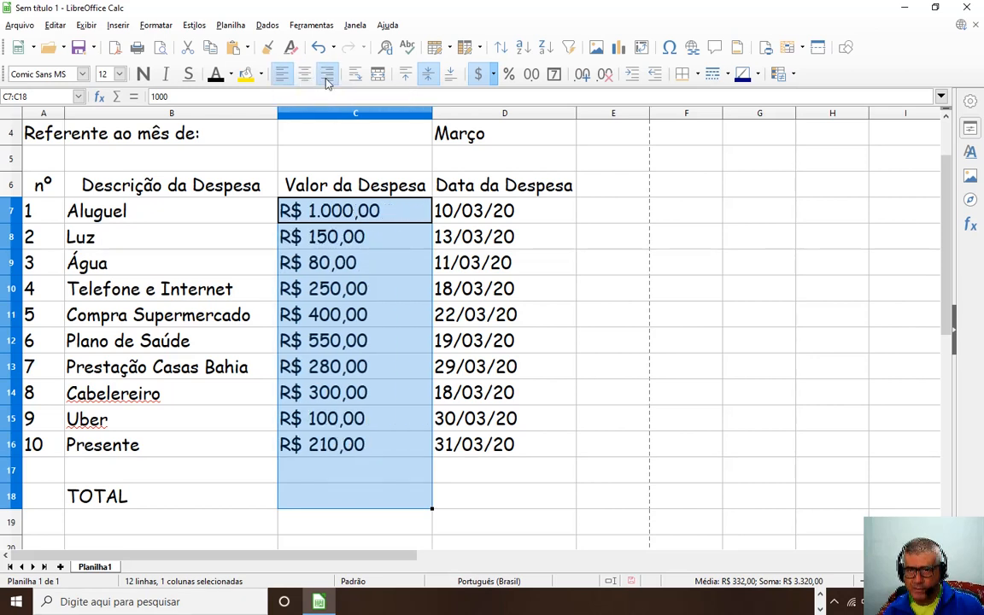
click(327, 74)
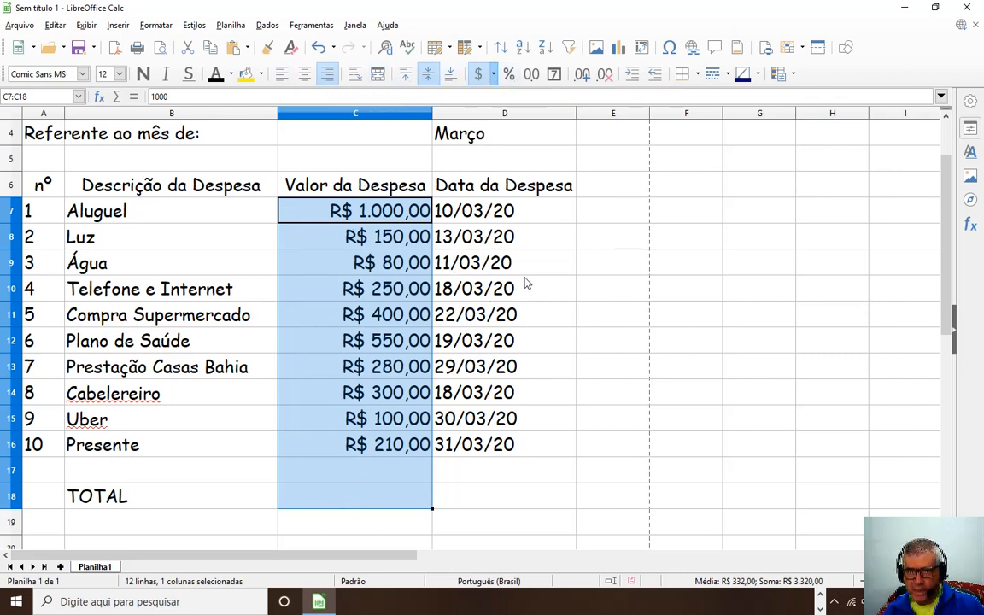
Reselect the values from C7 downward, then pick cell C18 for the total.
click(353, 498)
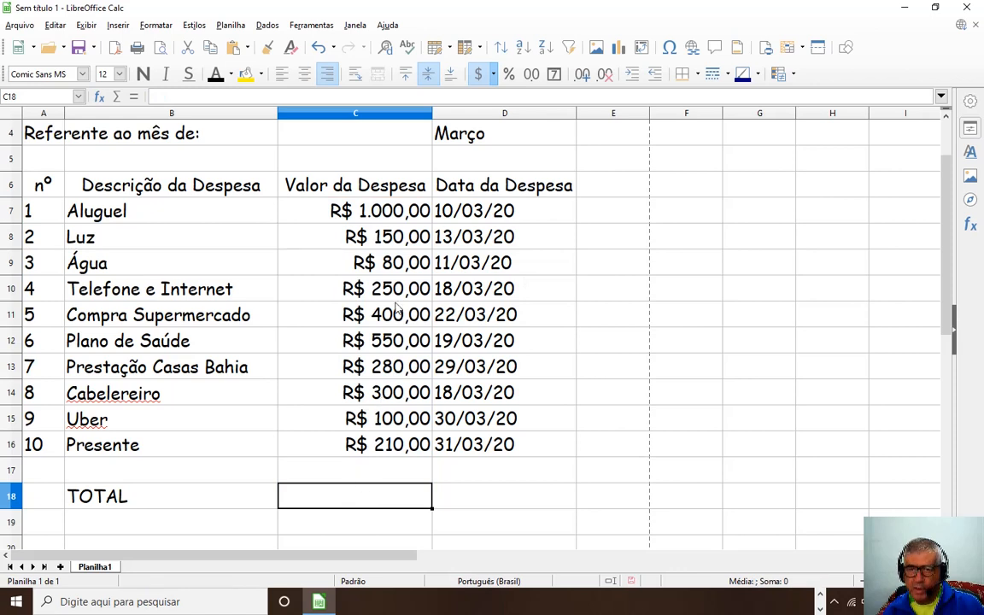
drag(342, 211, 389, 497)
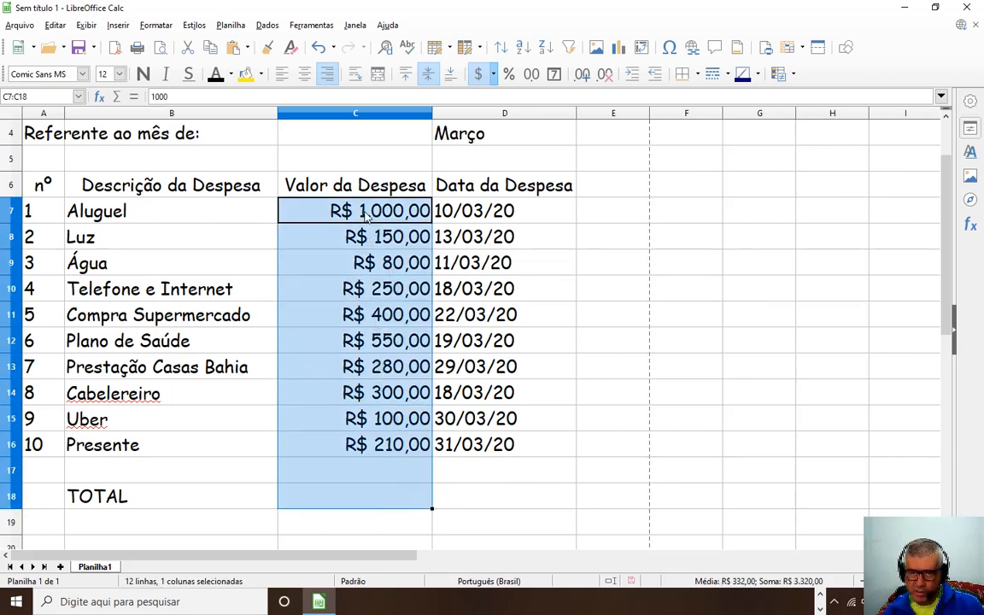
click(351, 341)
drag(359, 211, 356, 497)
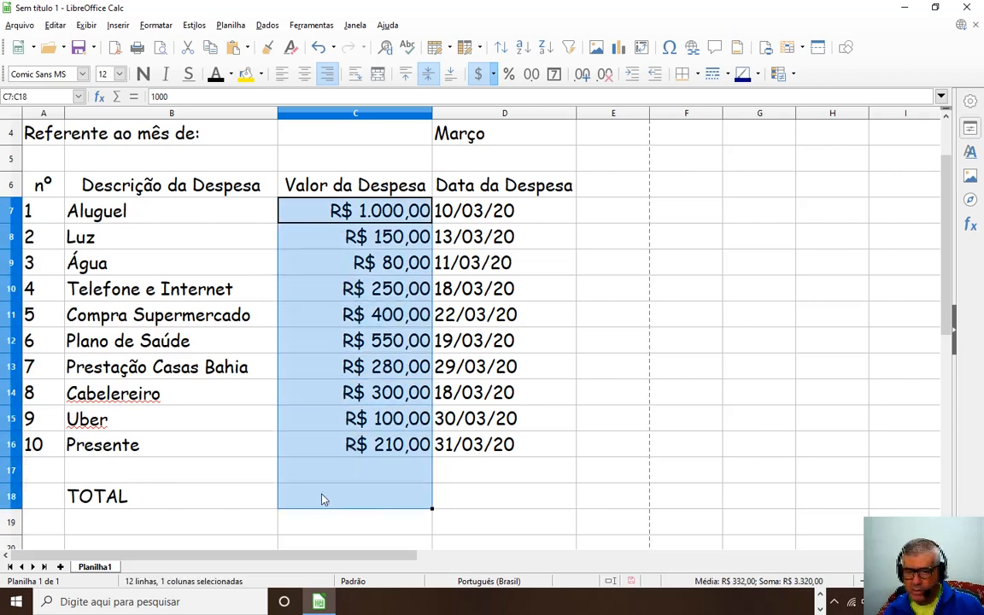
click(322, 499)
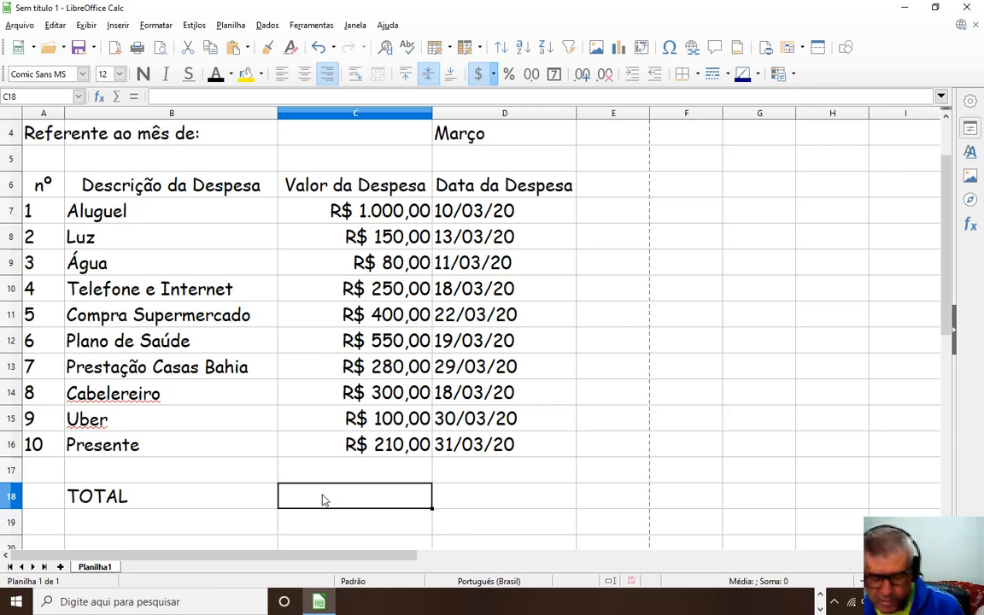
Type =soma( in C18 to begin summing the expenses.
text(=)
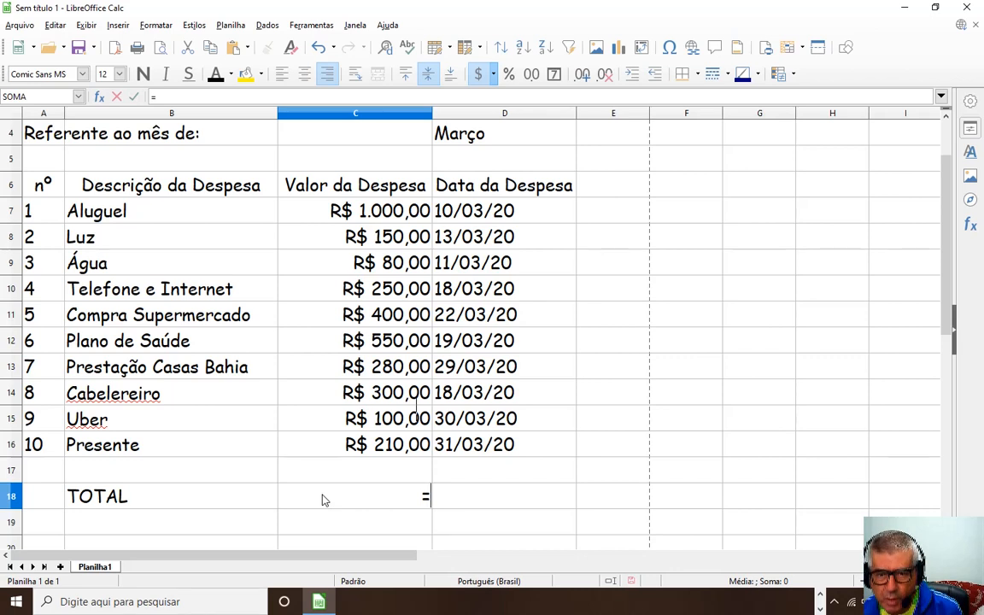
text(soma)
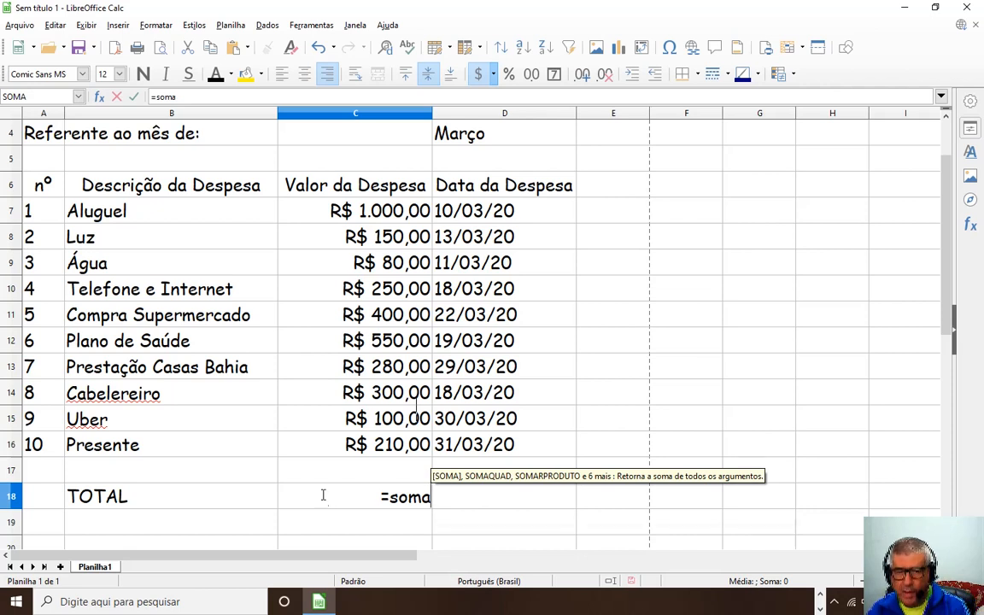
text(()
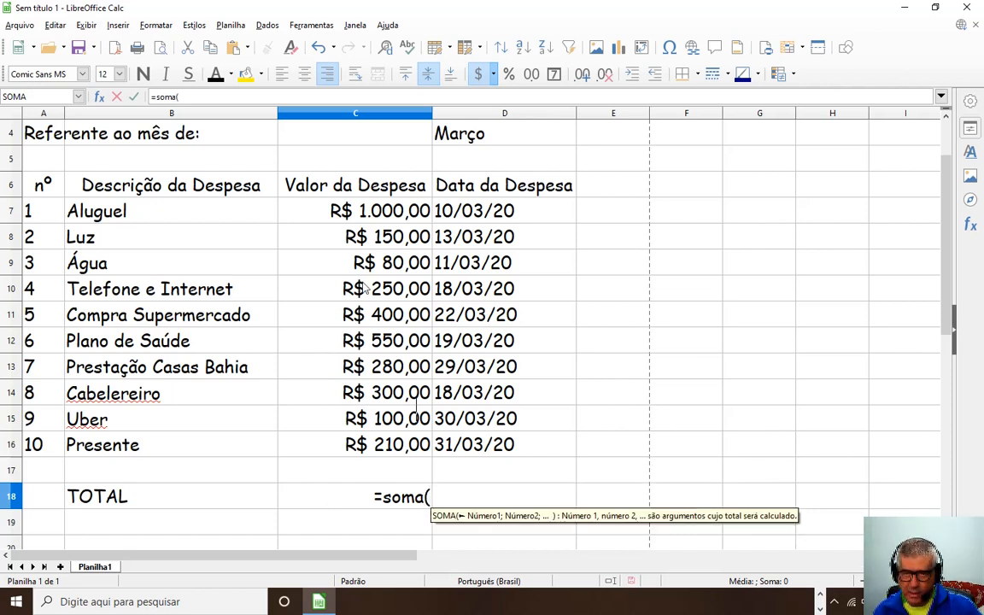
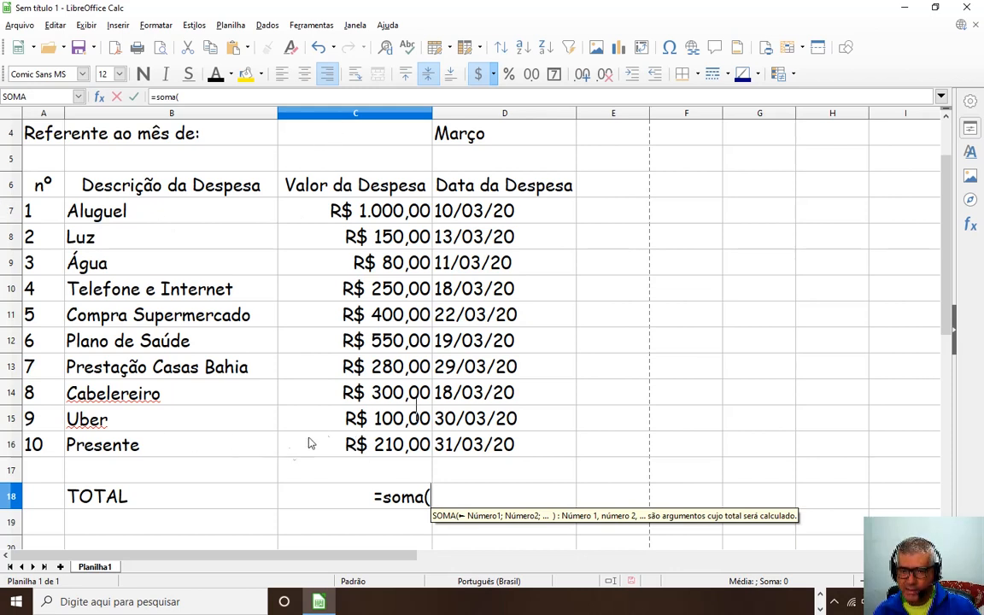
Complete the C18 formula as =soma(C7:C16), summing the ten expense values.
drag(357, 206, 401, 395)
drag(395, 428, 368, 446)
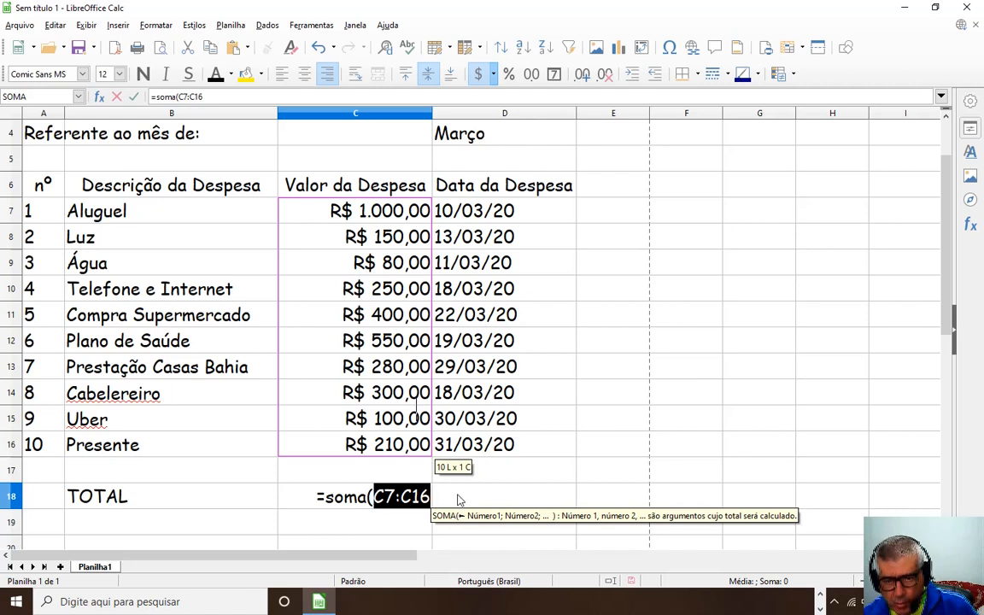
key(shift)
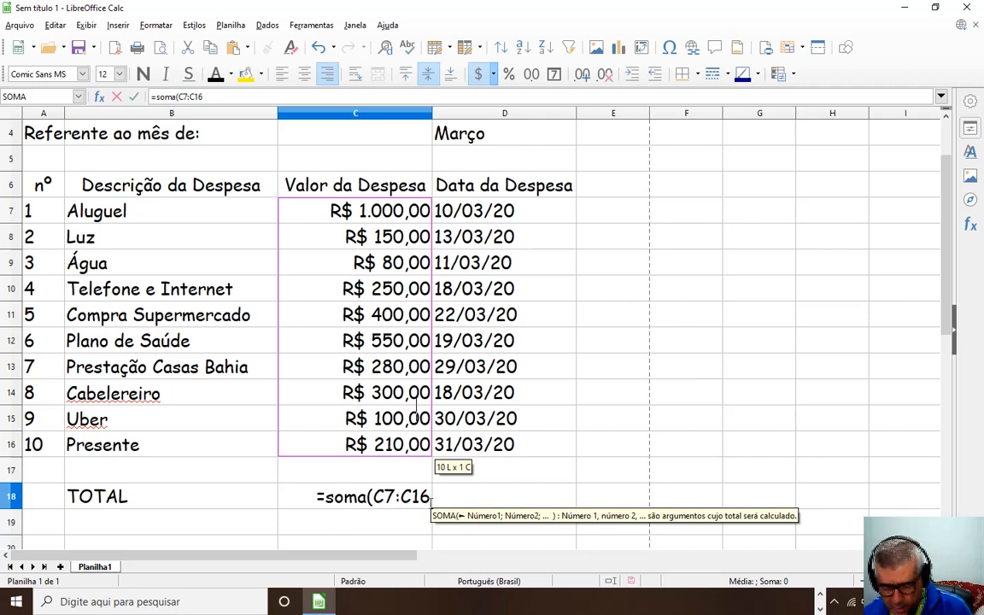
text())
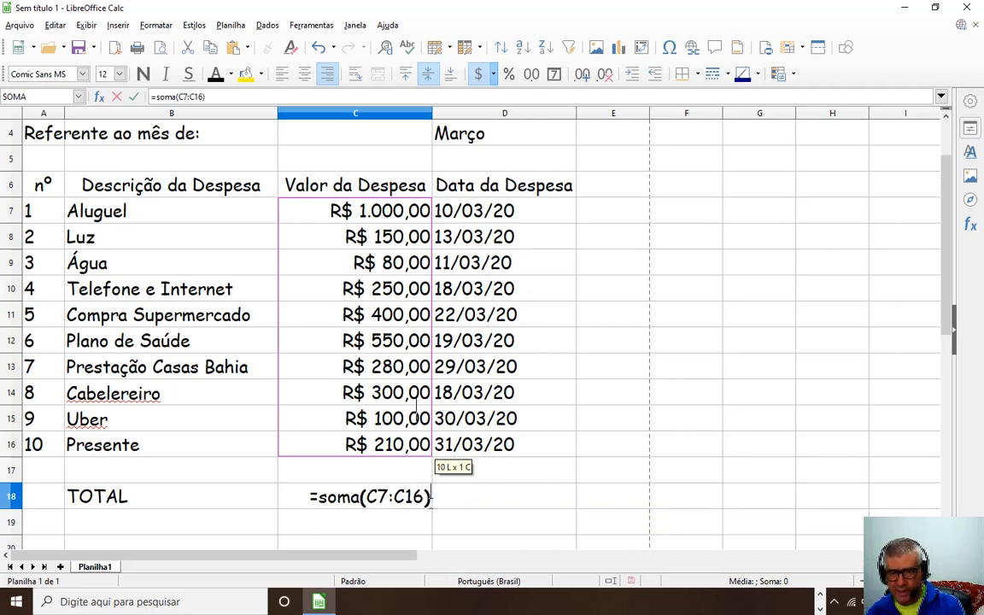
key(Return)
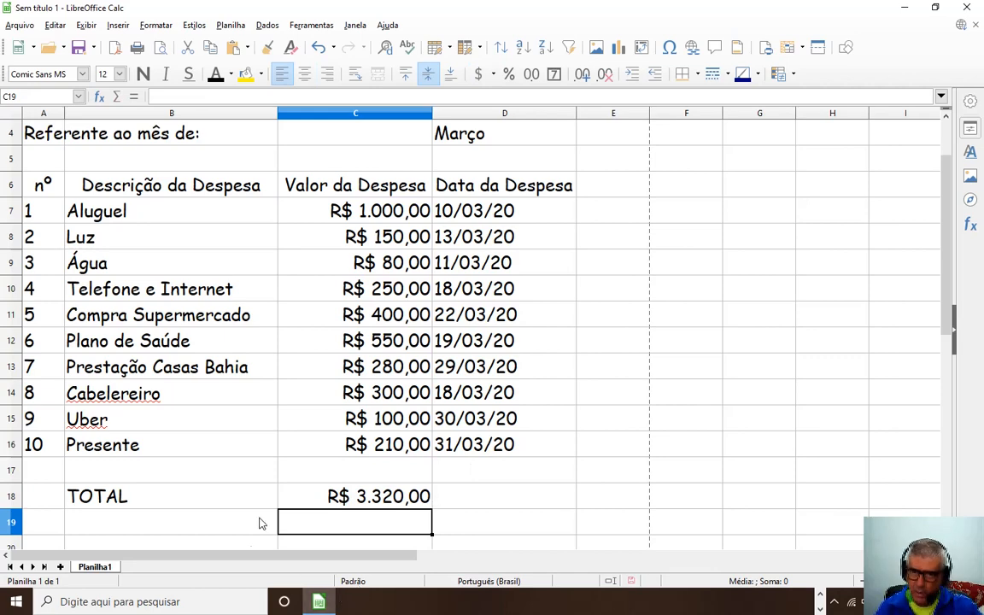
Delete the total formula from C18.
scroll(222, 269, up, 1)
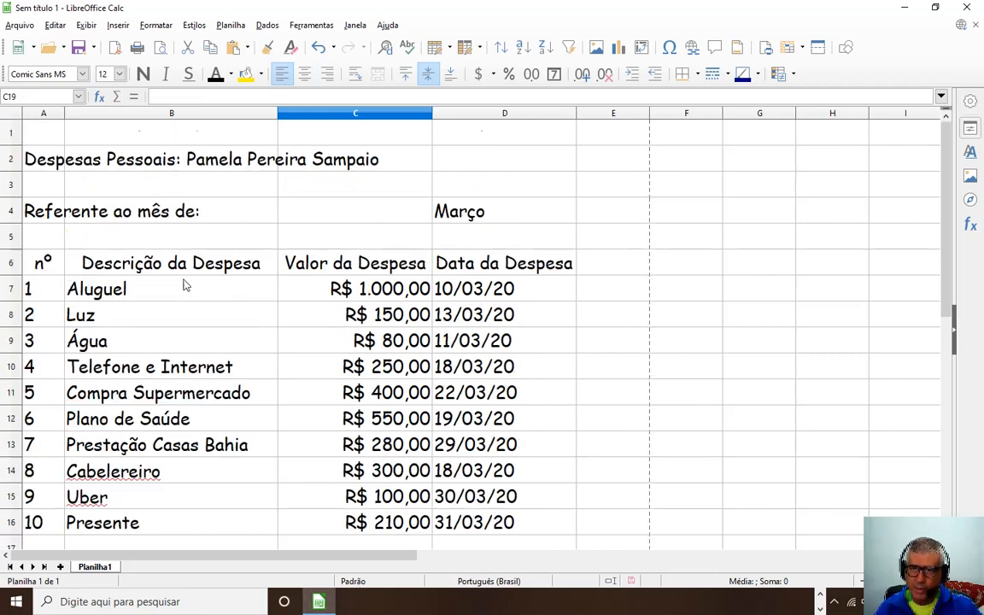
scroll(290, 248, down, 2)
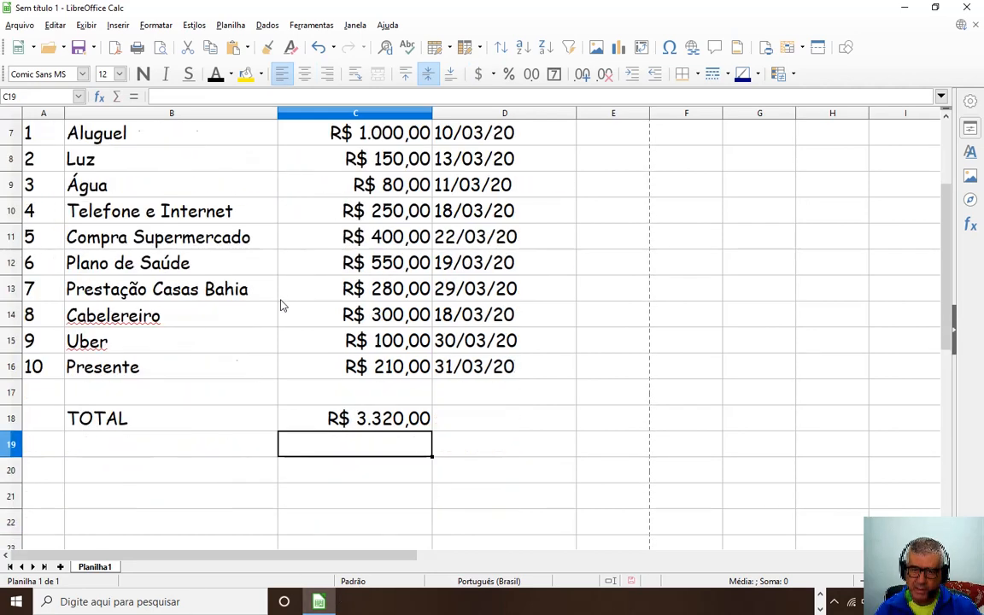
click(379, 425)
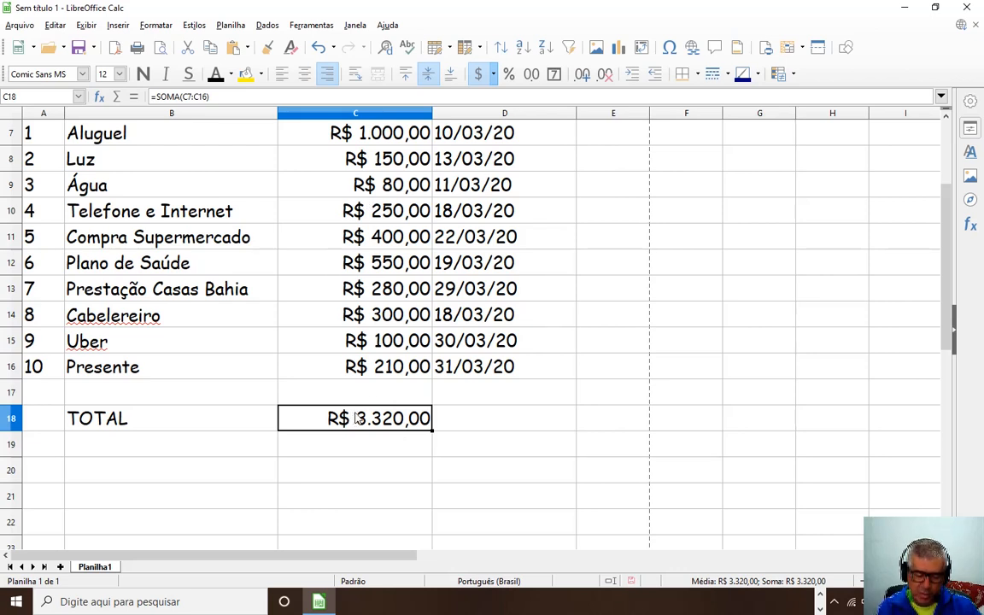
key(Delete)
Enter =soma(c7:c16) in C19 so it shows R$ 3.320,00.
click(380, 449)
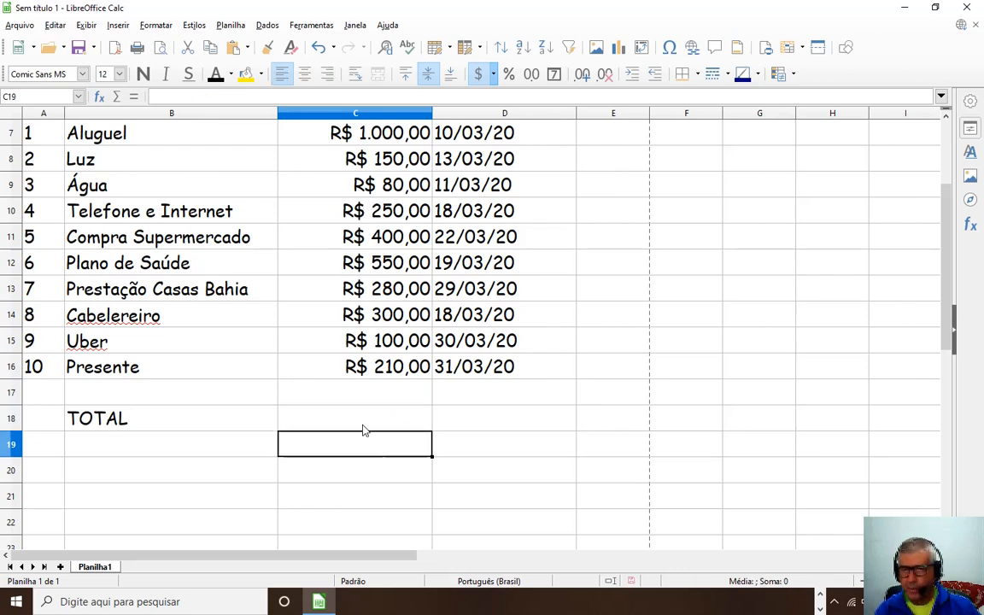
scroll(364, 430, up, 2)
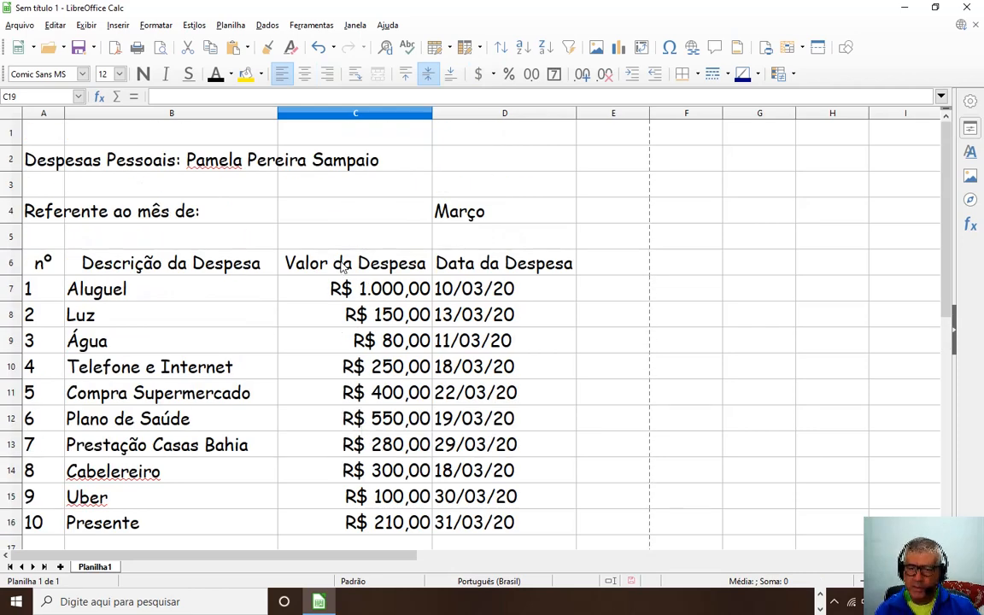
scroll(341, 268, down, 2)
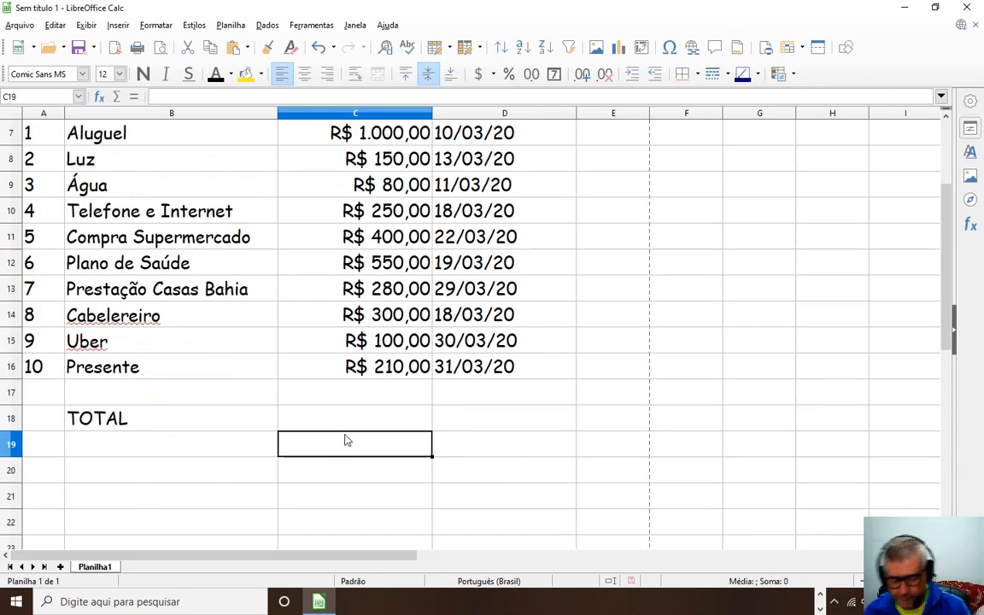
text(=)
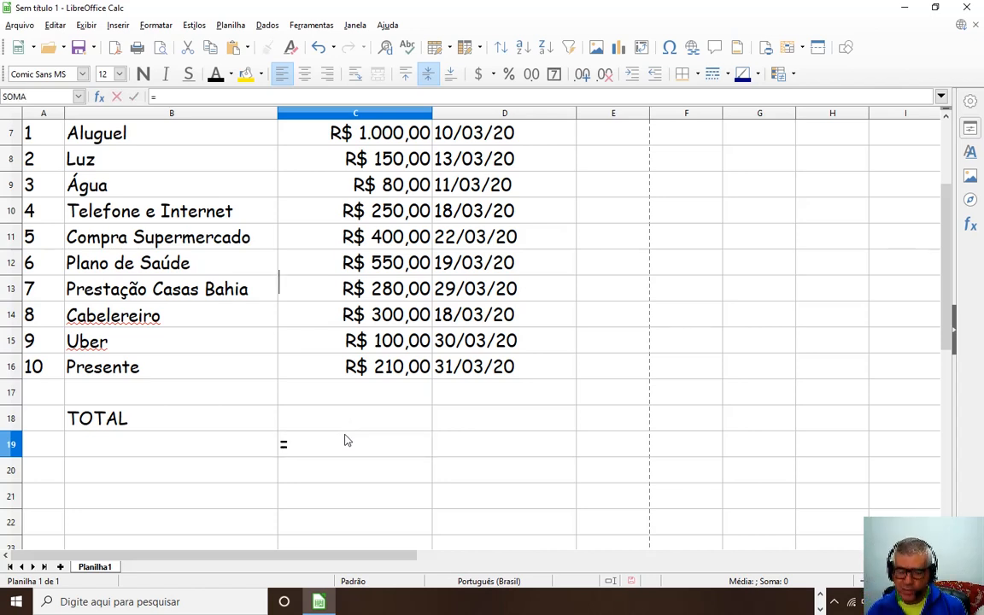
text(soma)
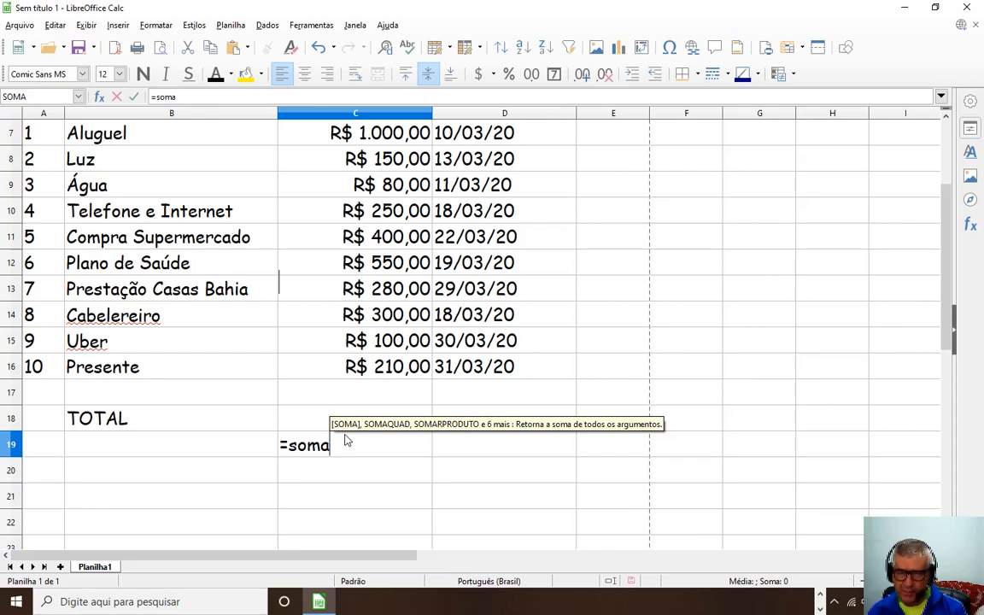
text(()
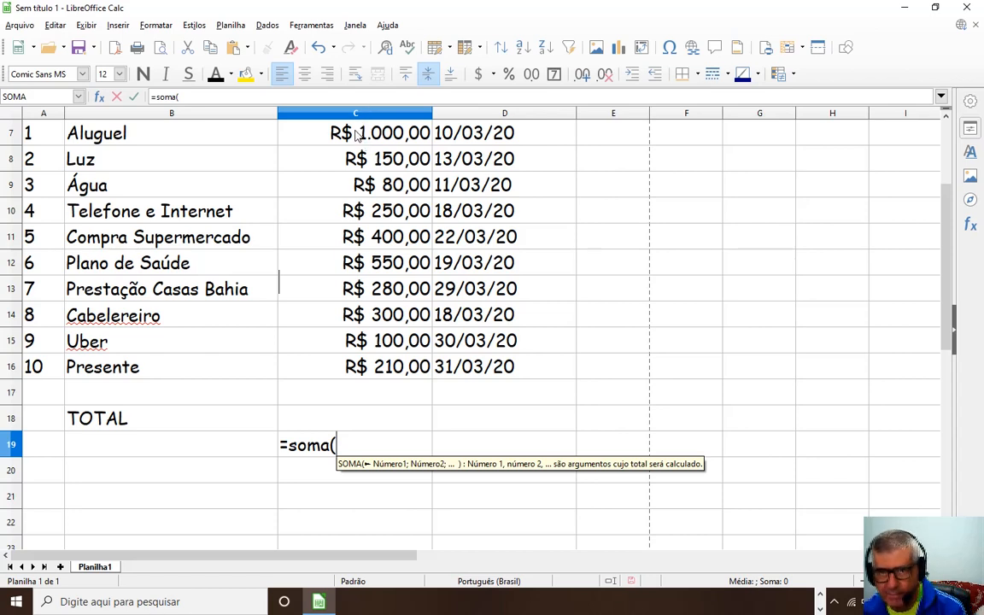
text(c)
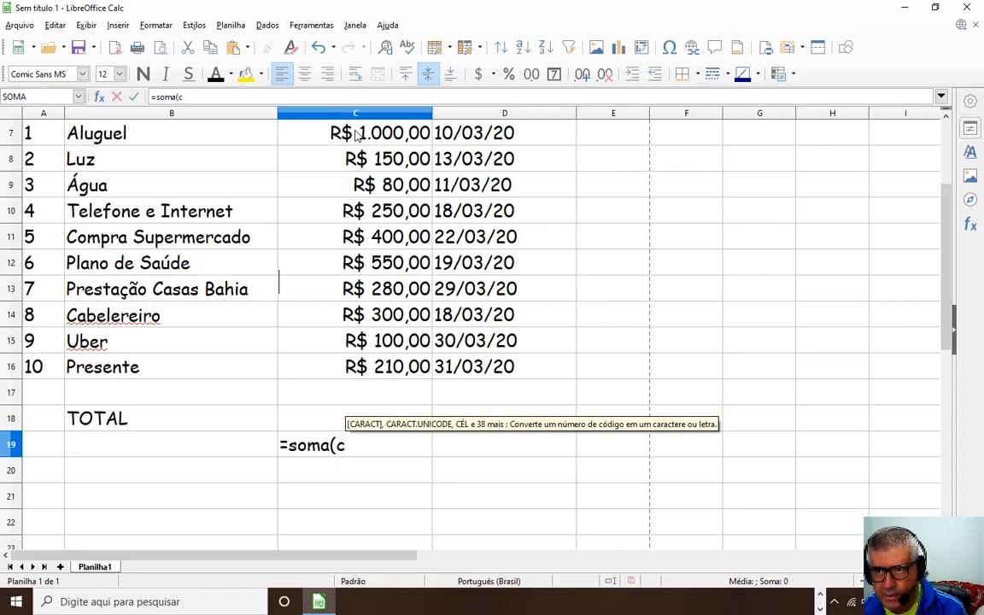
text(7)
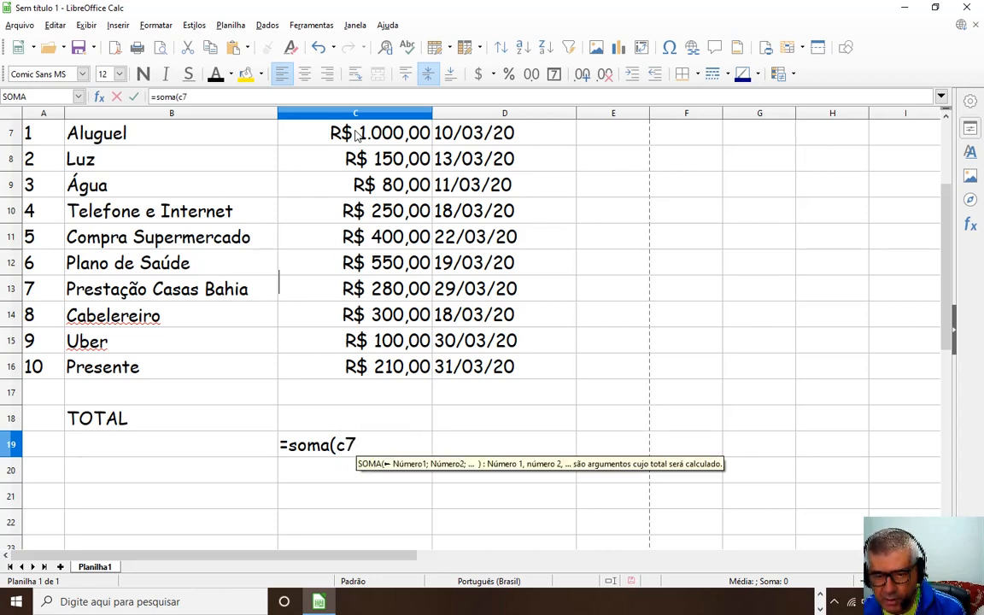
text(Ç)
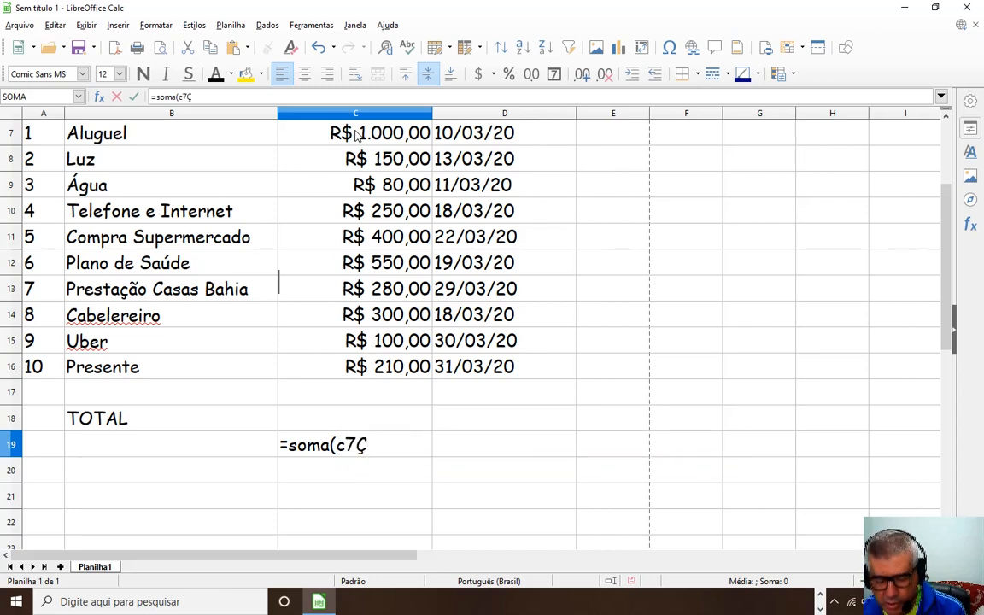
key(BackSpace)
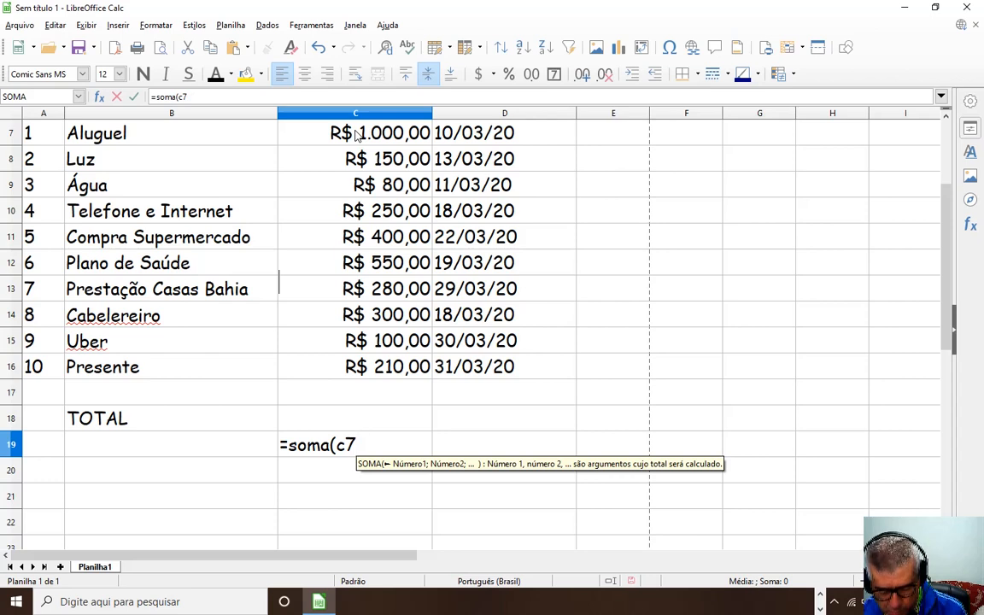
text(:)
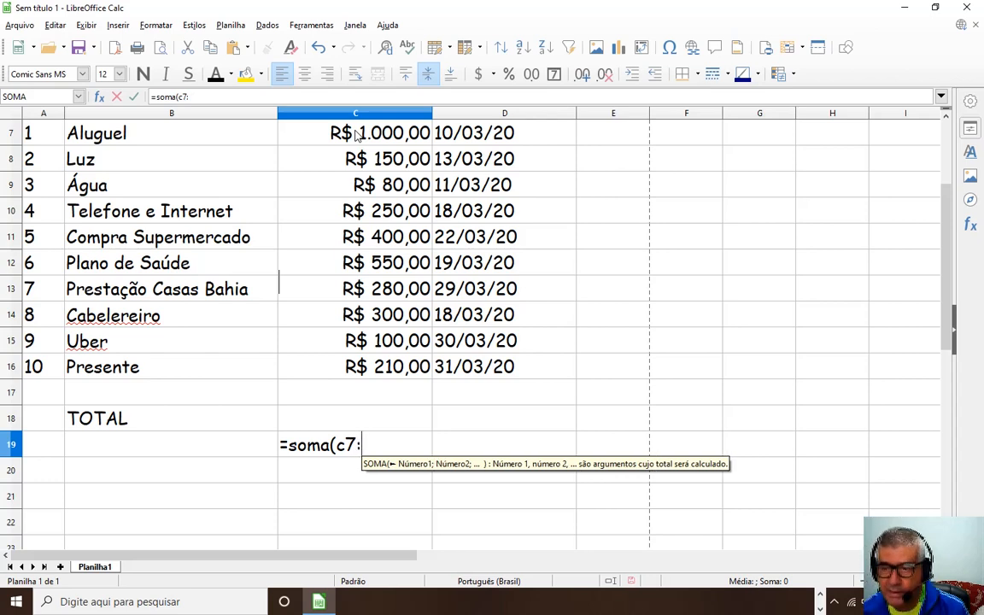
text(c16))
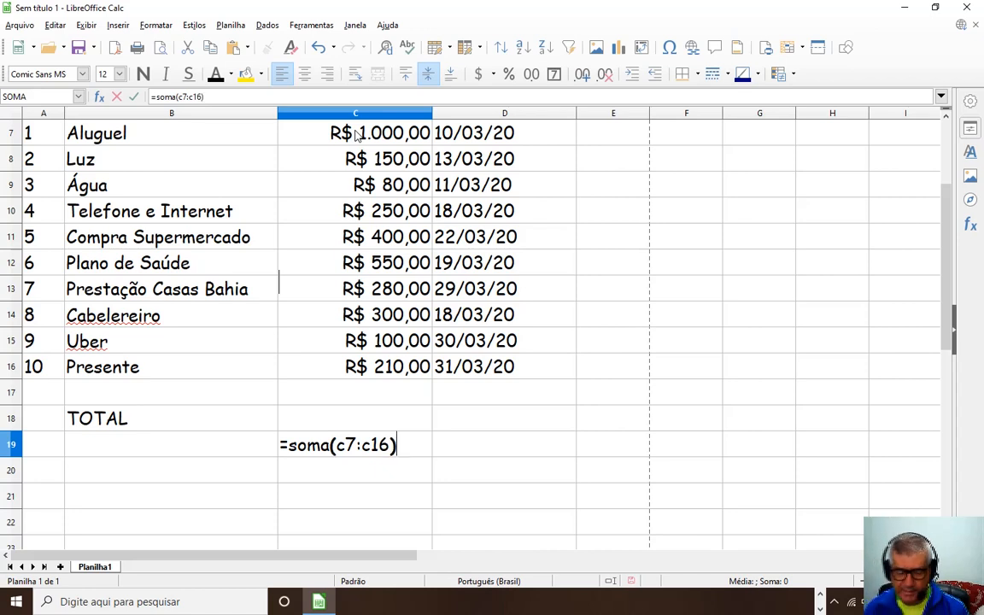
key(Return)
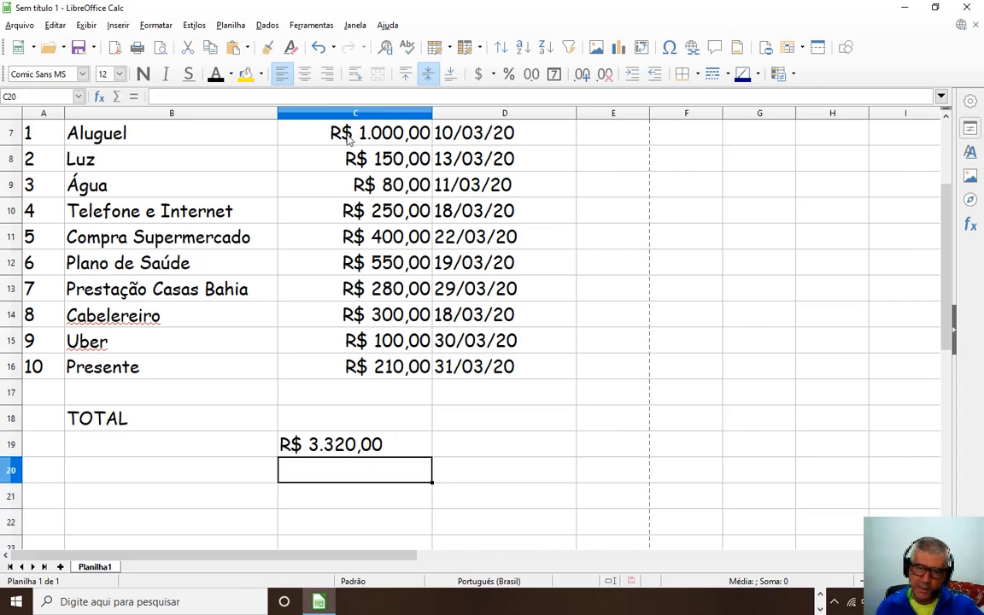
Right-align the R$ 3.320,00 total in C19.
click(372, 451)
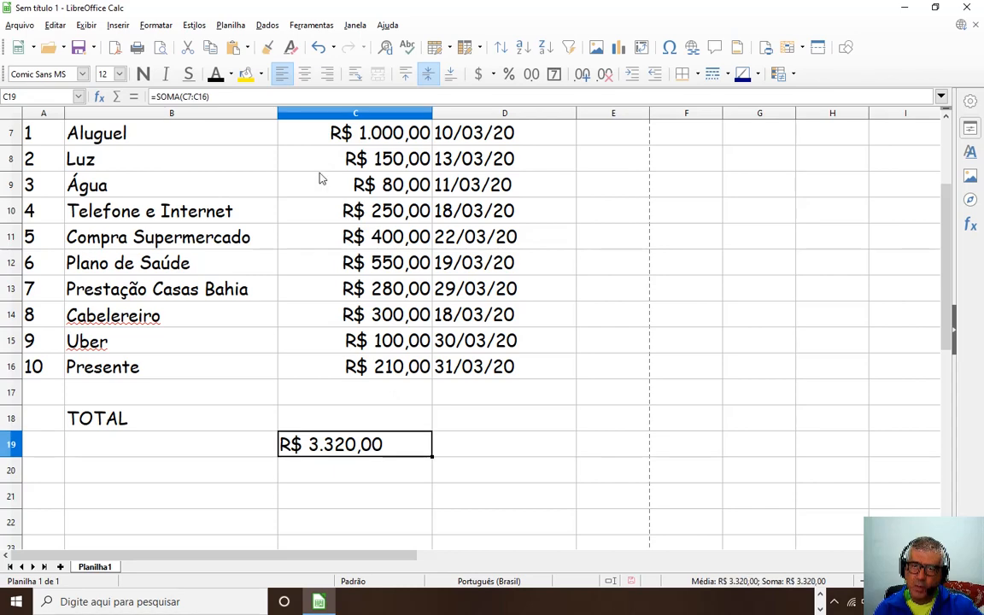
click(327, 74)
scroll(335, 295, up, 2)
scroll(335, 293, down, 3)
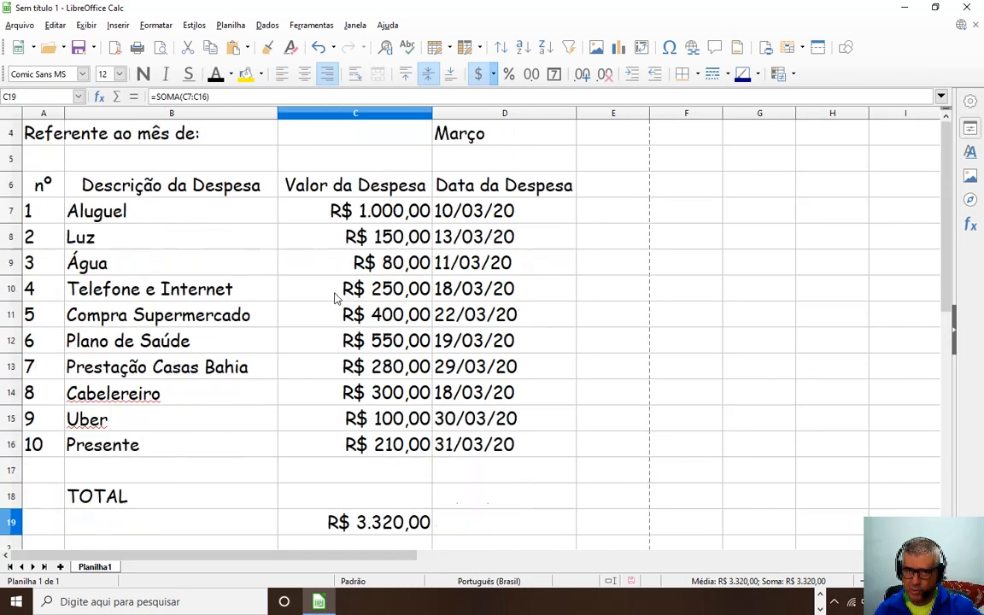
scroll(474, 334, up, 2)
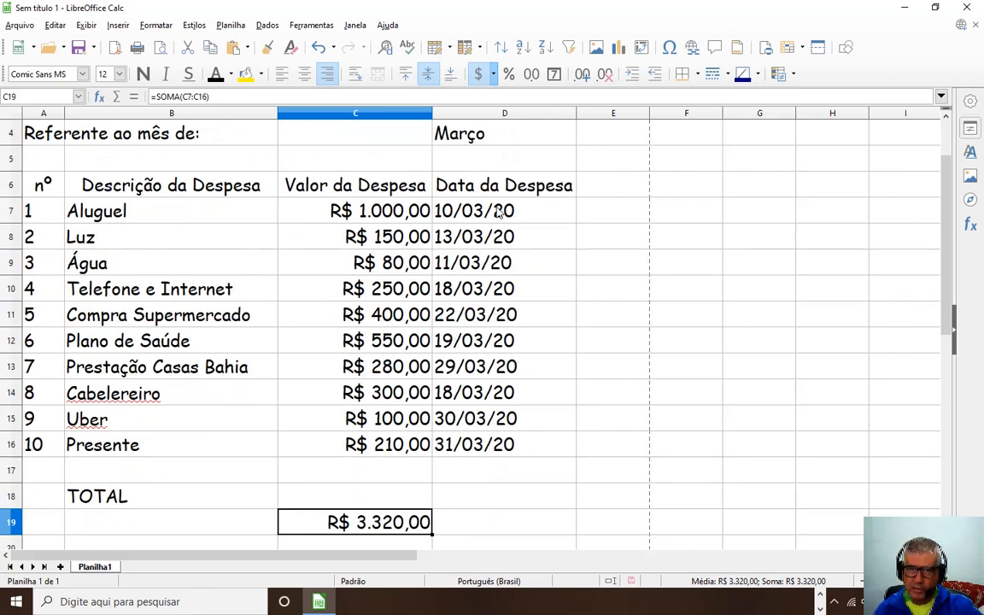
Centre the expense dates in D7:D16.
click(458, 178)
click(341, 171)
click(190, 190)
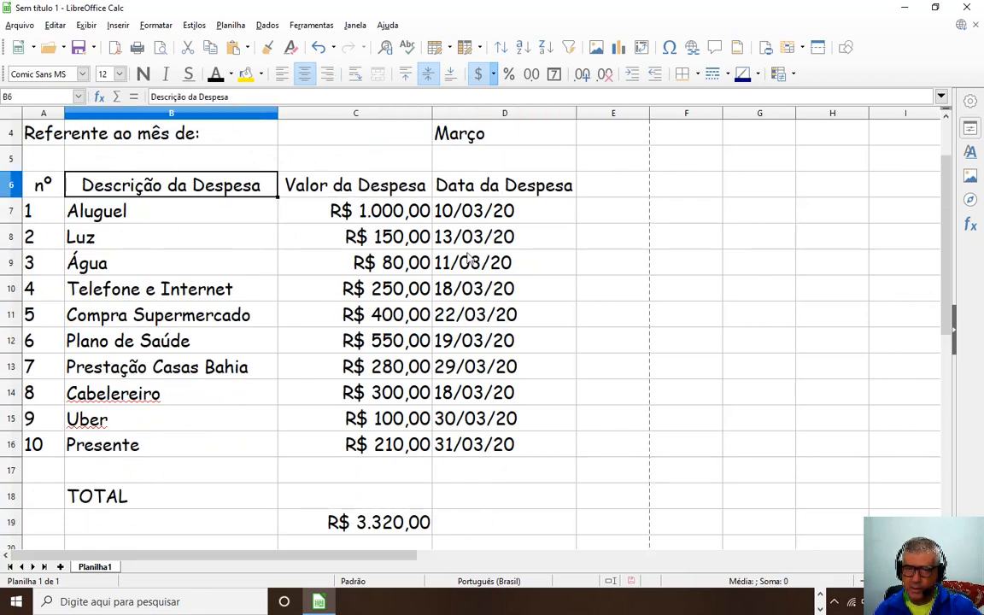
drag(438, 212, 500, 446)
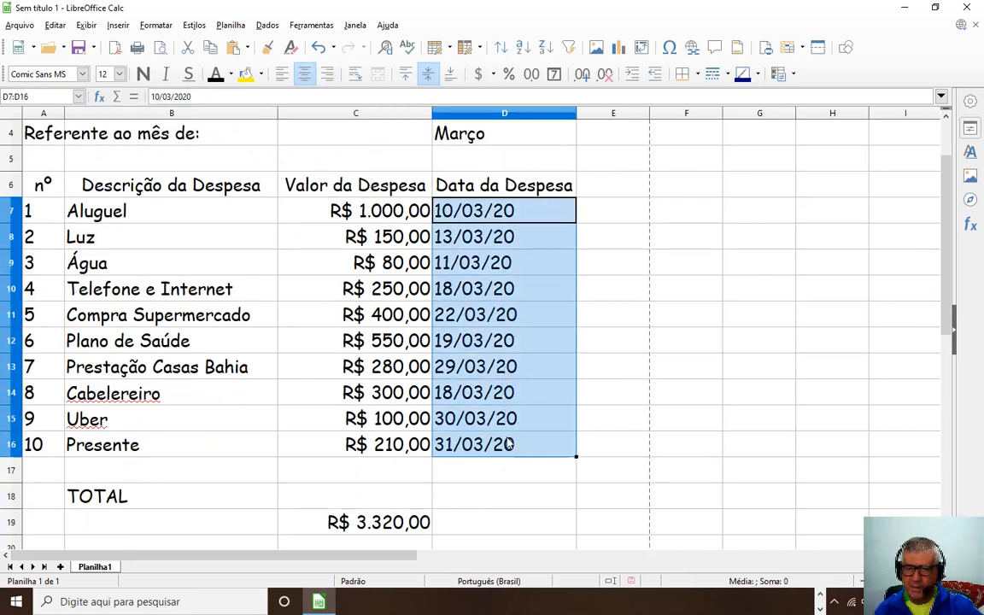
click(304, 73)
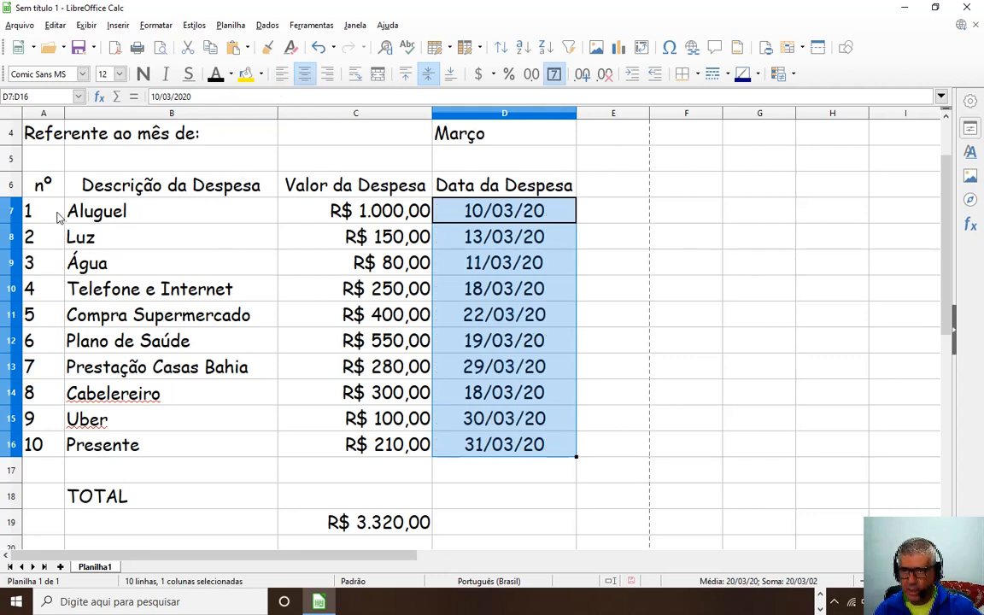
Centre the item numbers 1–10 in A7:A16.
drag(56, 213, 36, 446)
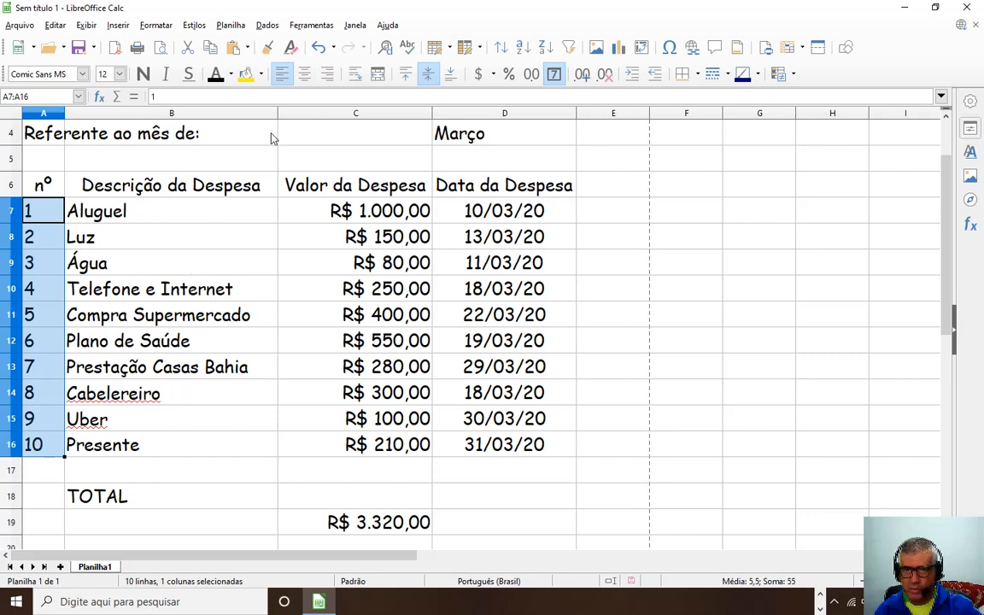
click(304, 74)
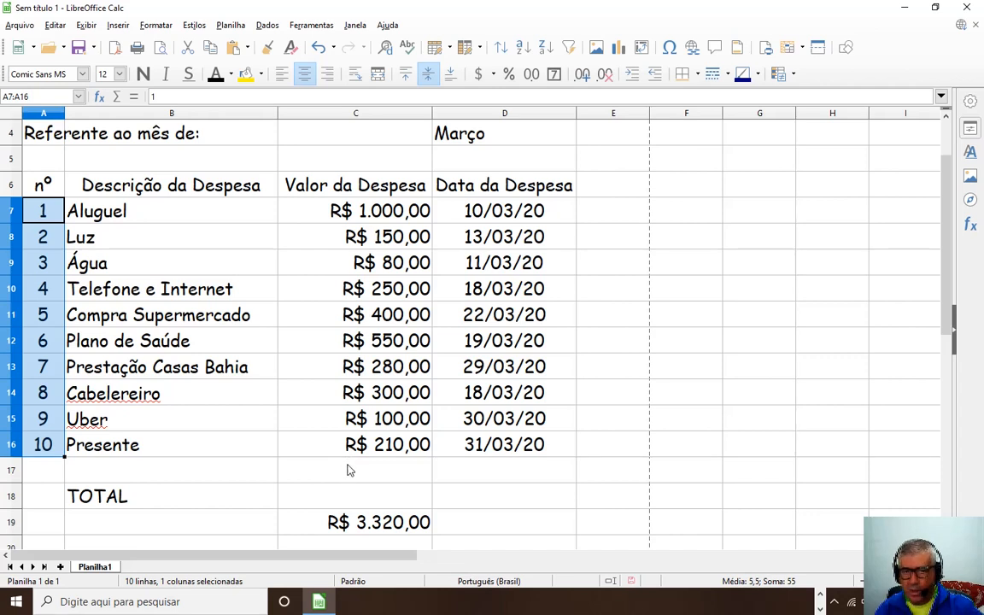
drag(458, 211, 506, 446)
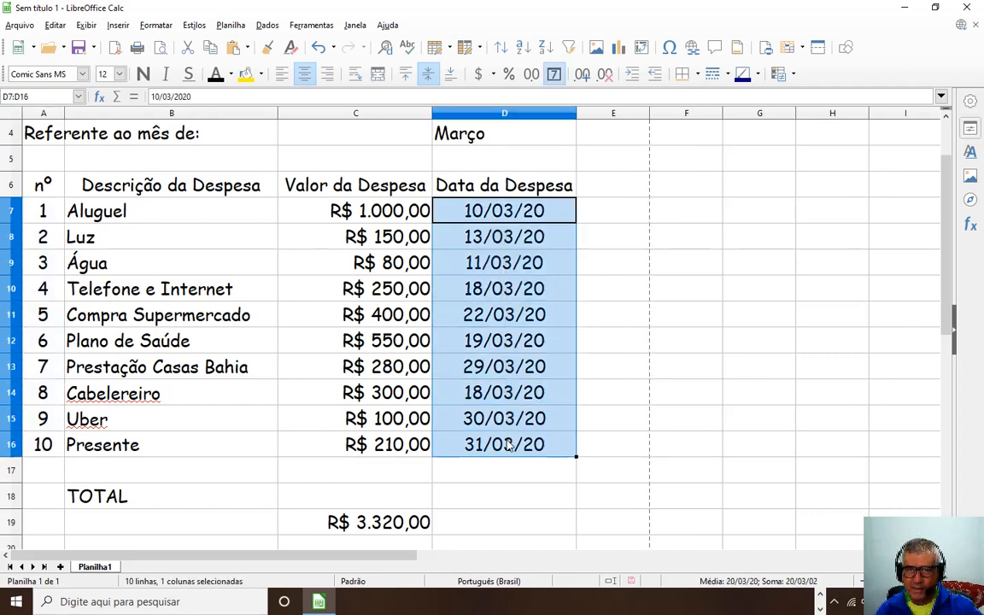
click(558, 78)
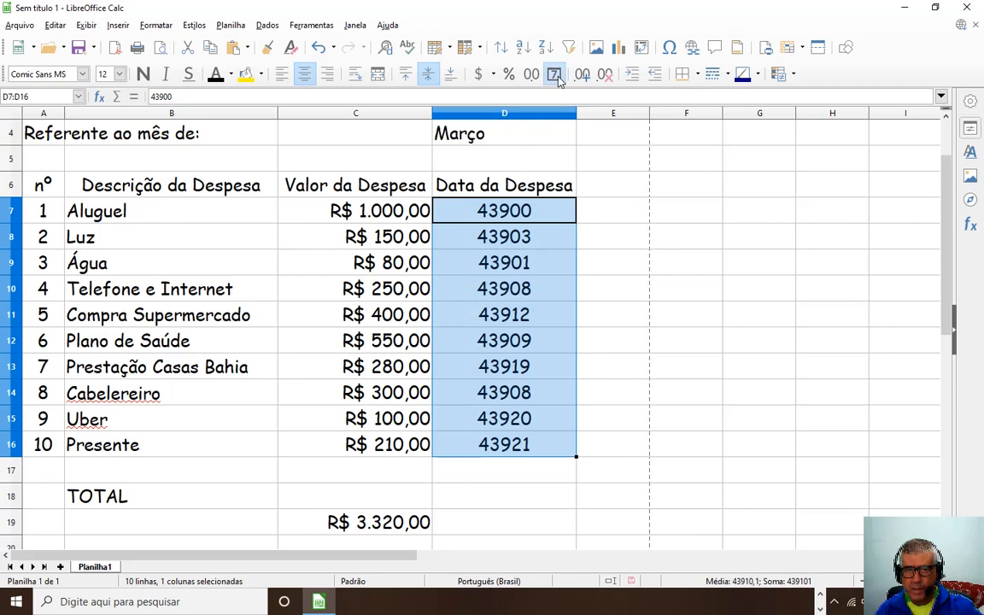
click(558, 78)
click(559, 78)
click(559, 78)
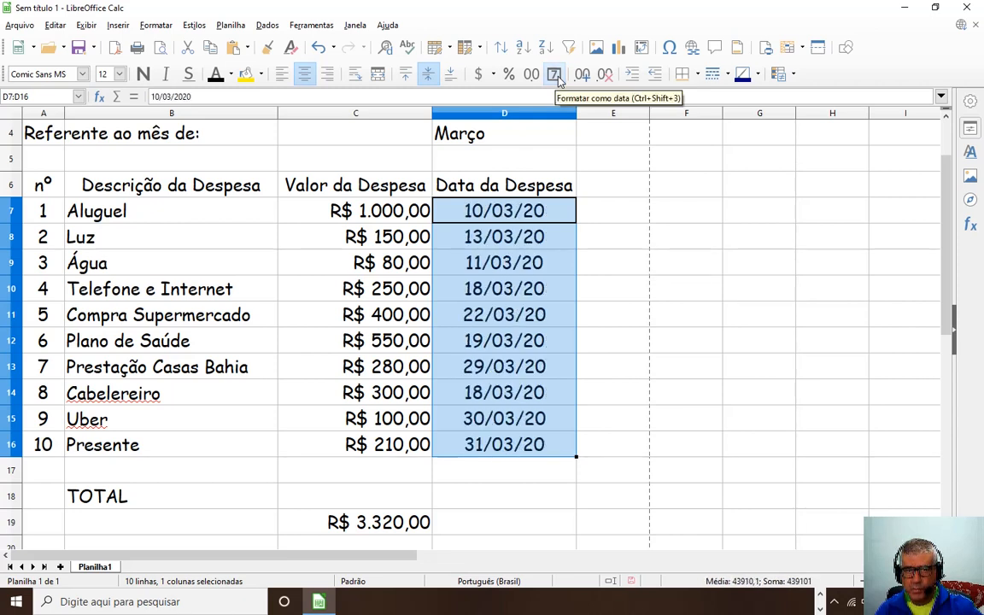
right_click(518, 212)
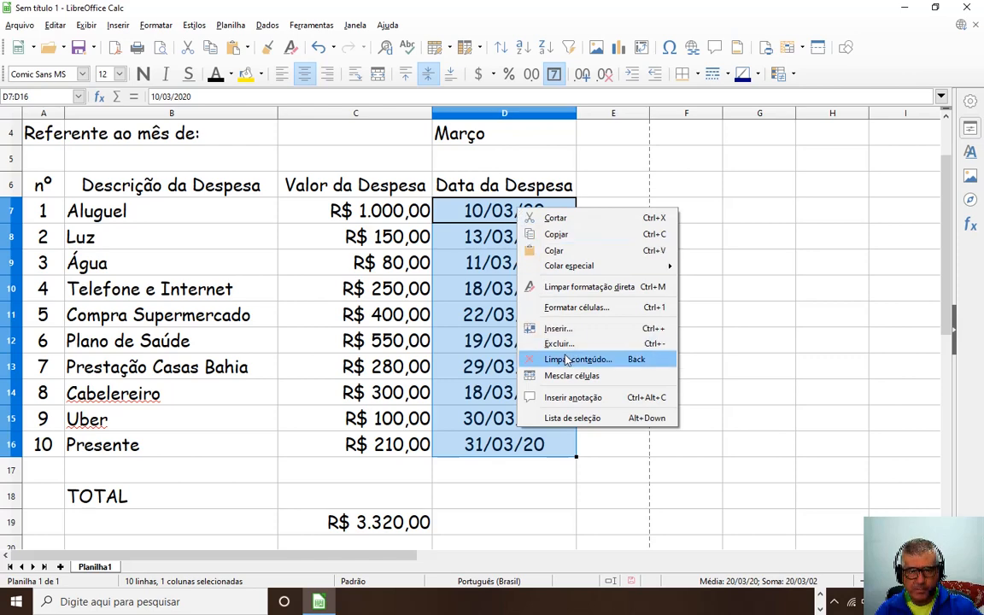
click(577, 307)
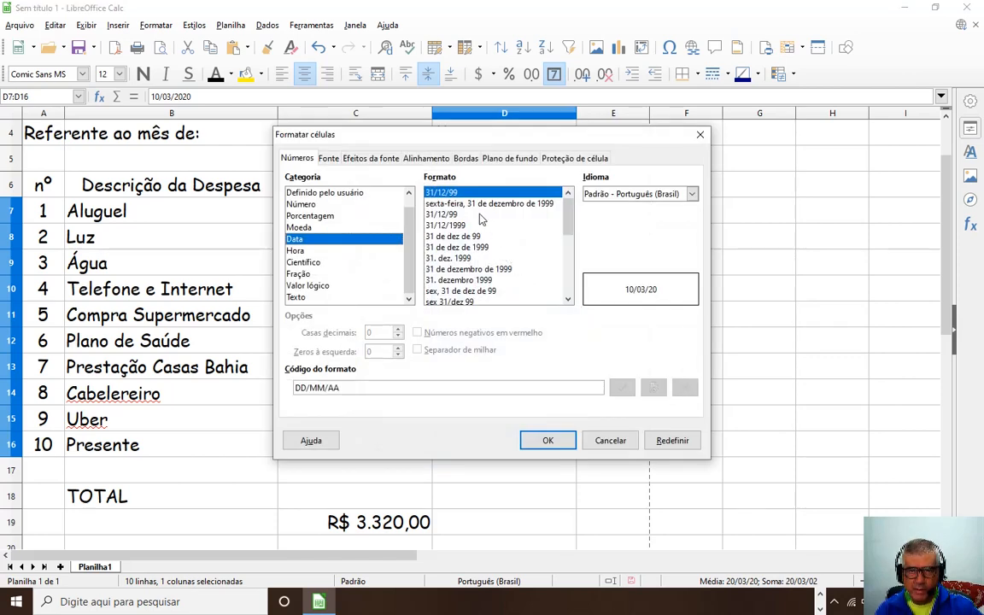
click(459, 226)
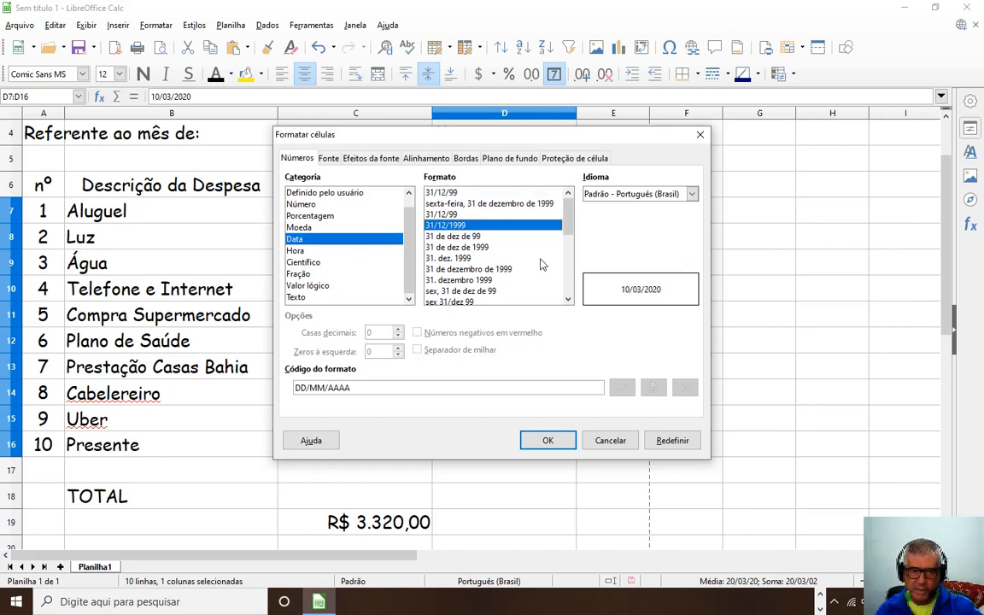
click(560, 440)
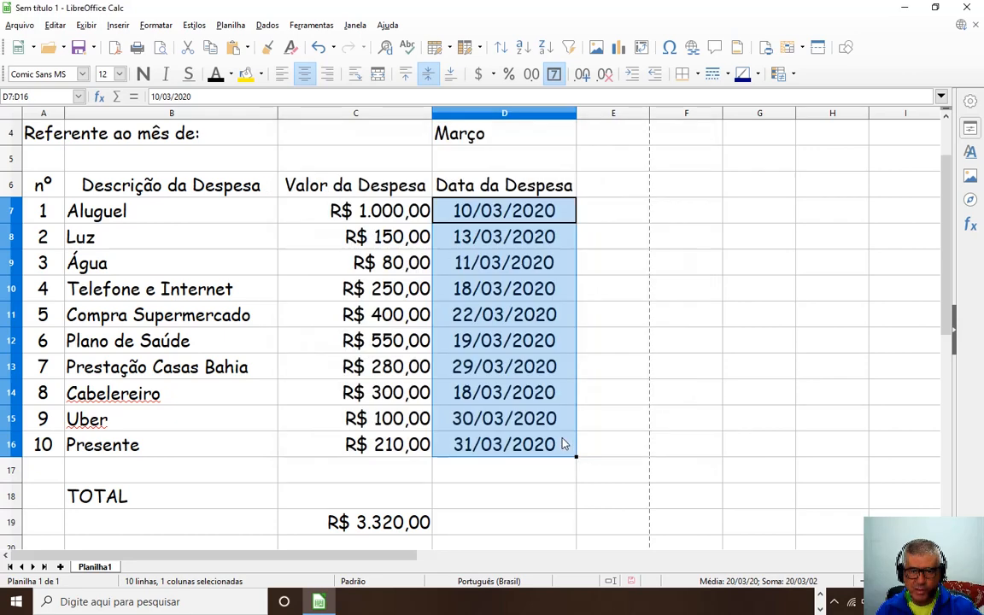
click(530, 494)
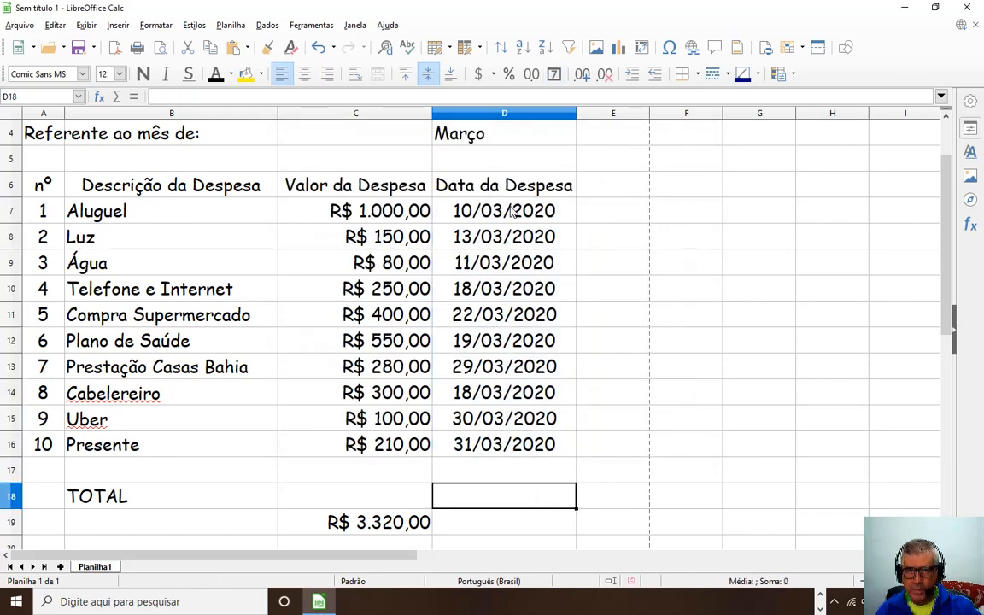
key(ctrl+z)
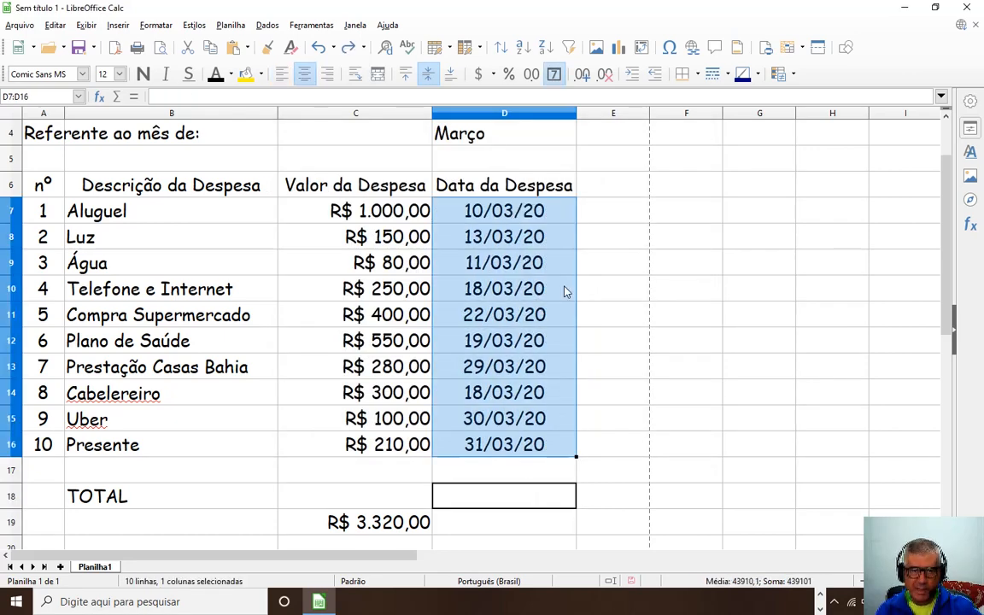
Format dates D7:D16 as DD/MM/AAAA (31/12/1999) to show four-digit years.
click(564, 288)
drag(513, 211, 493, 442)
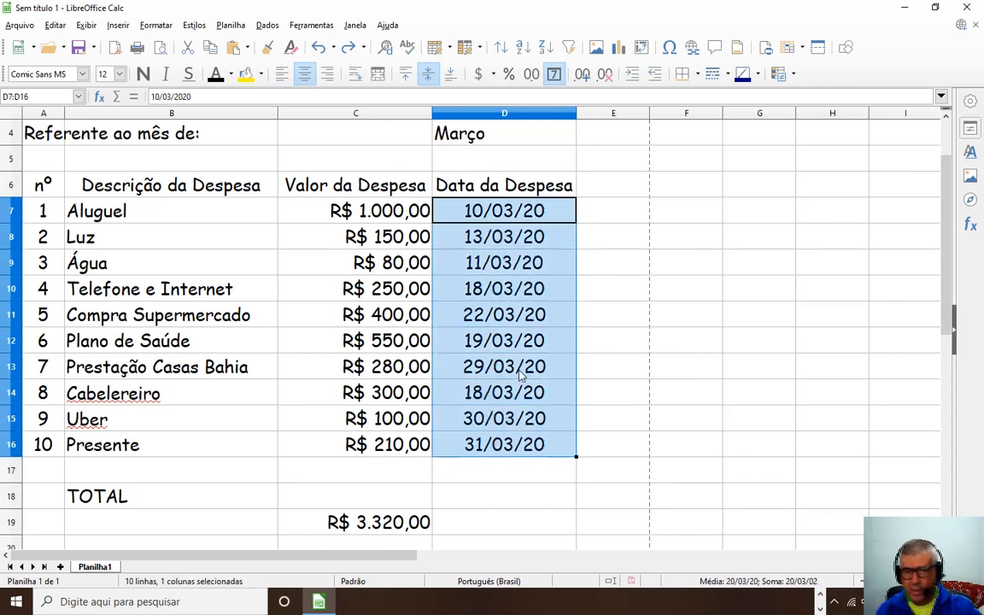
right_click(519, 153)
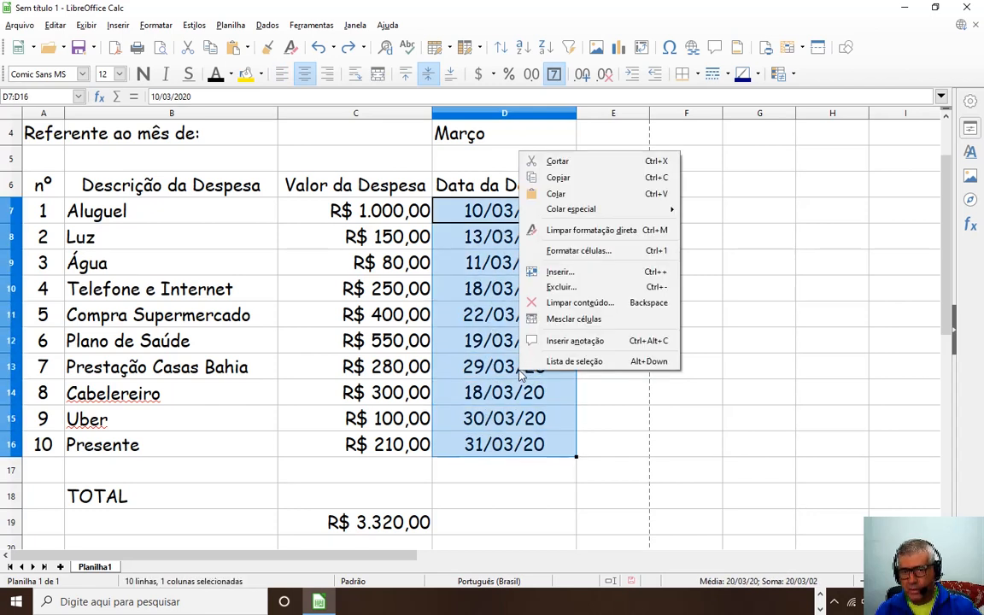
click(566, 251)
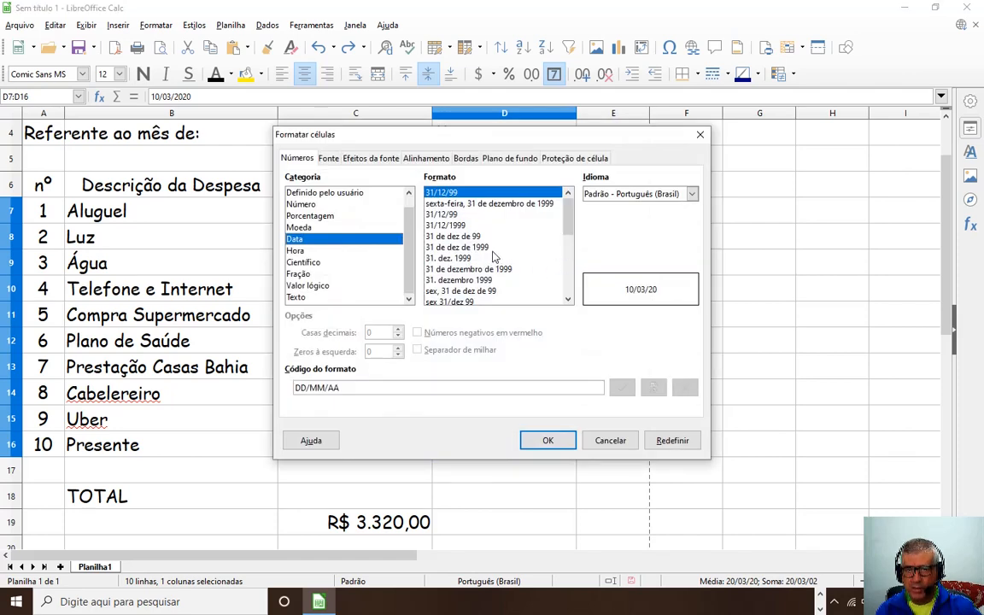
click(444, 226)
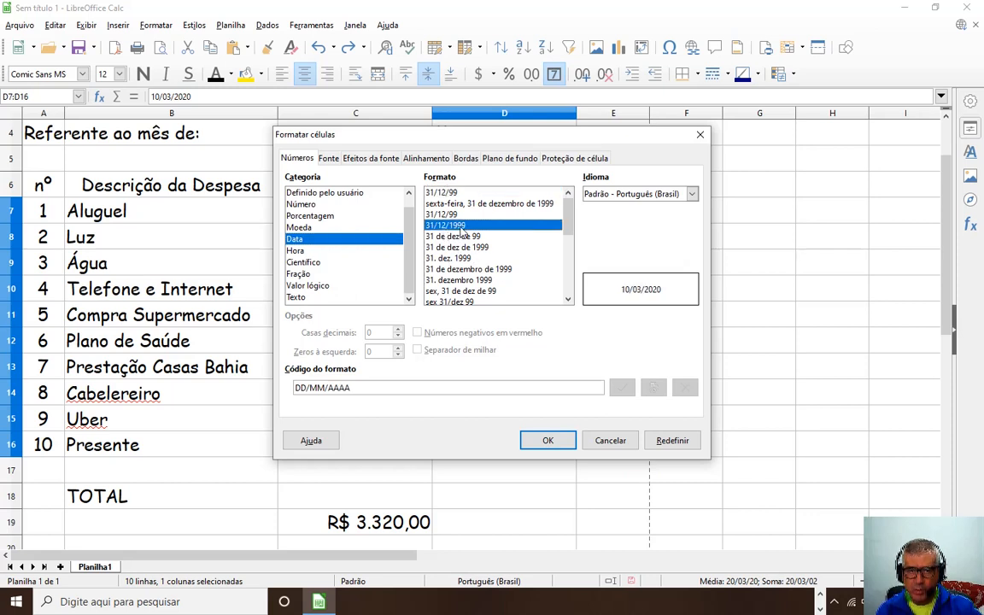
click(559, 441)
click(489, 524)
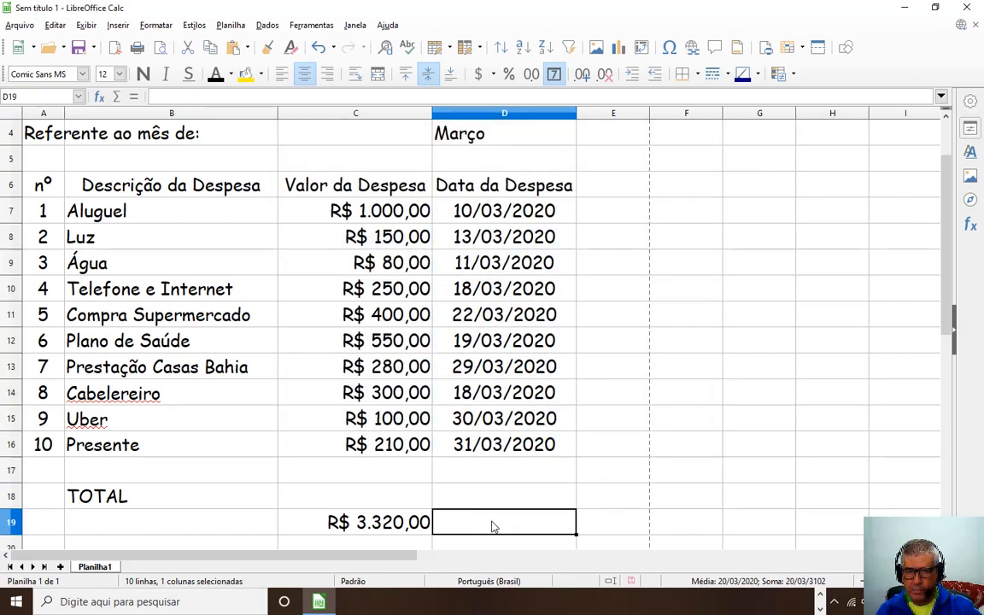
Insert a blank row 7 above Aluguel, shifting the expenses to rows 8–17.
scroll(284, 362, up, 1)
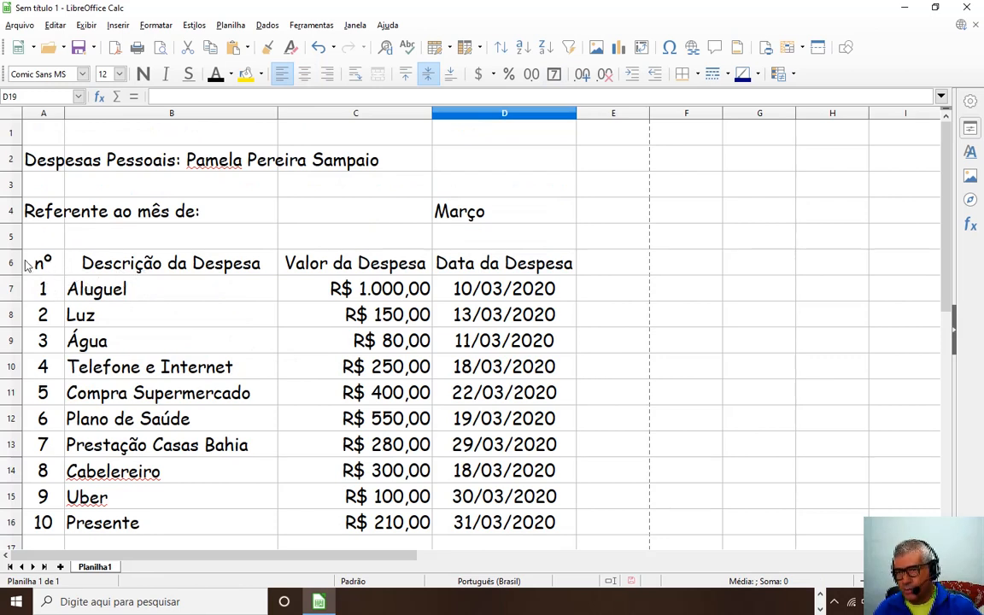
click(12, 290)
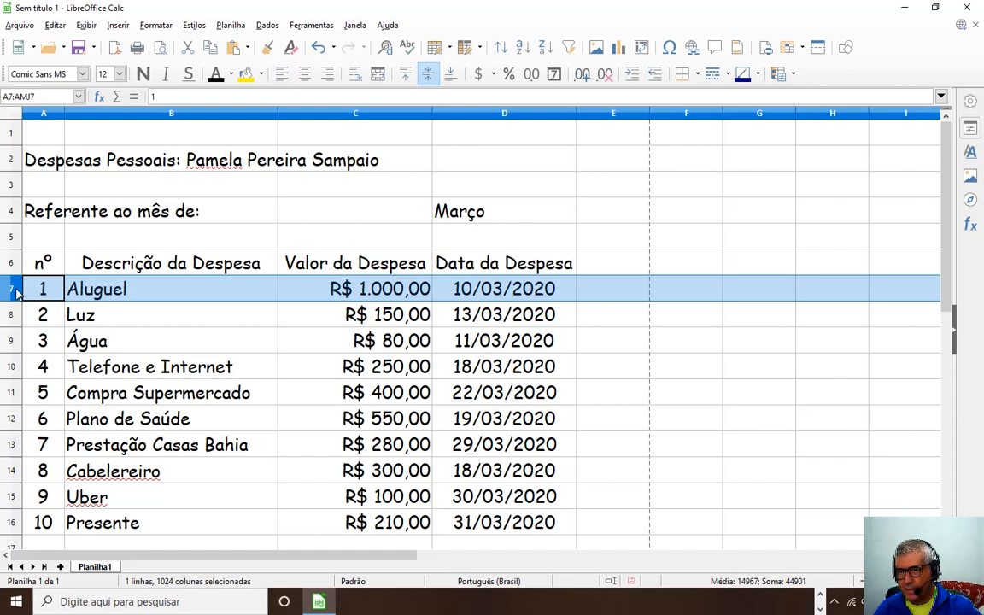
right_click(15, 293)
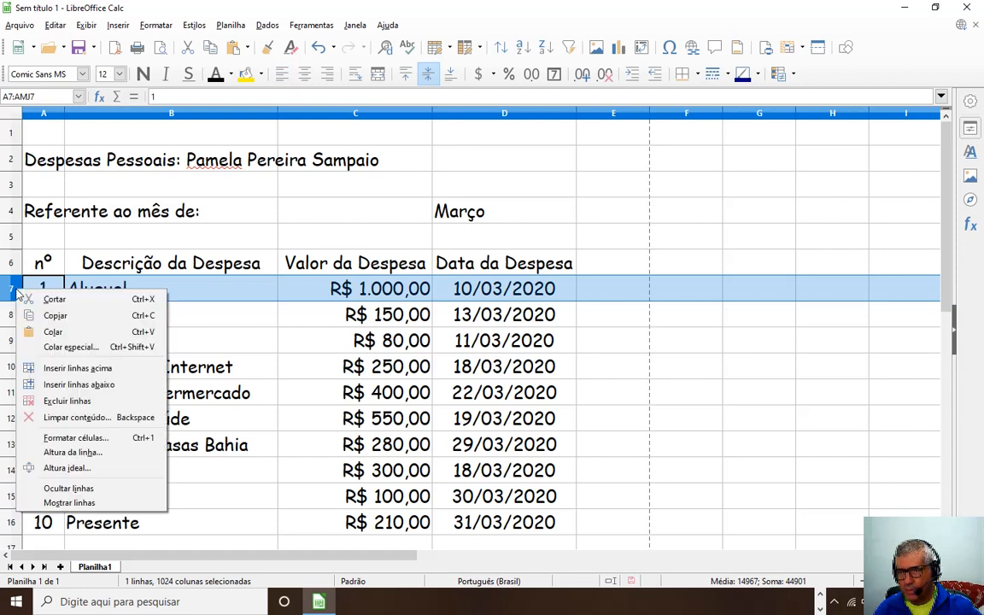
click(81, 368)
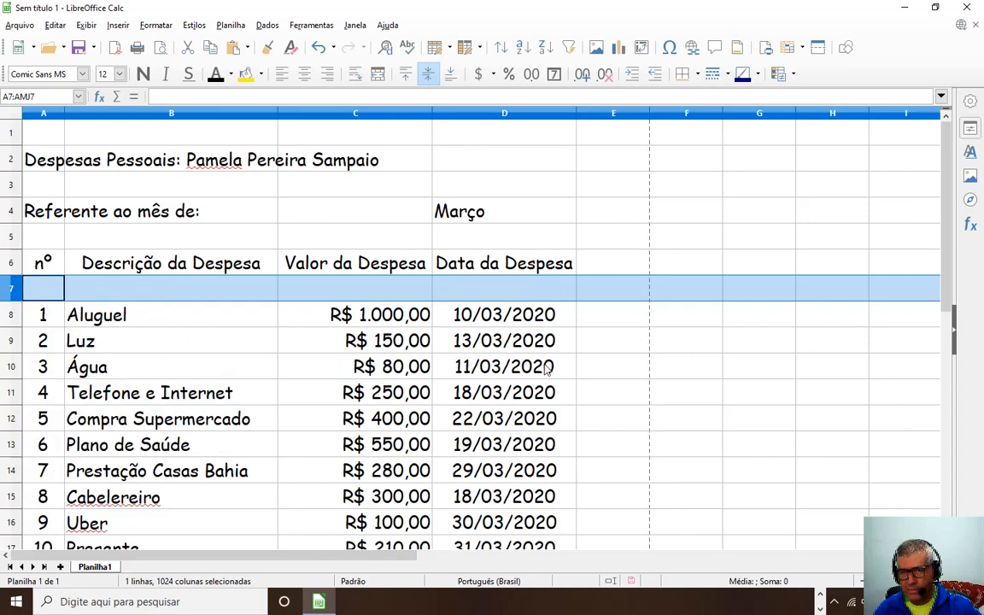
click(623, 368)
Apply the all-borders preset to the expense rows A8:D17.
scroll(202, 326, down, 4)
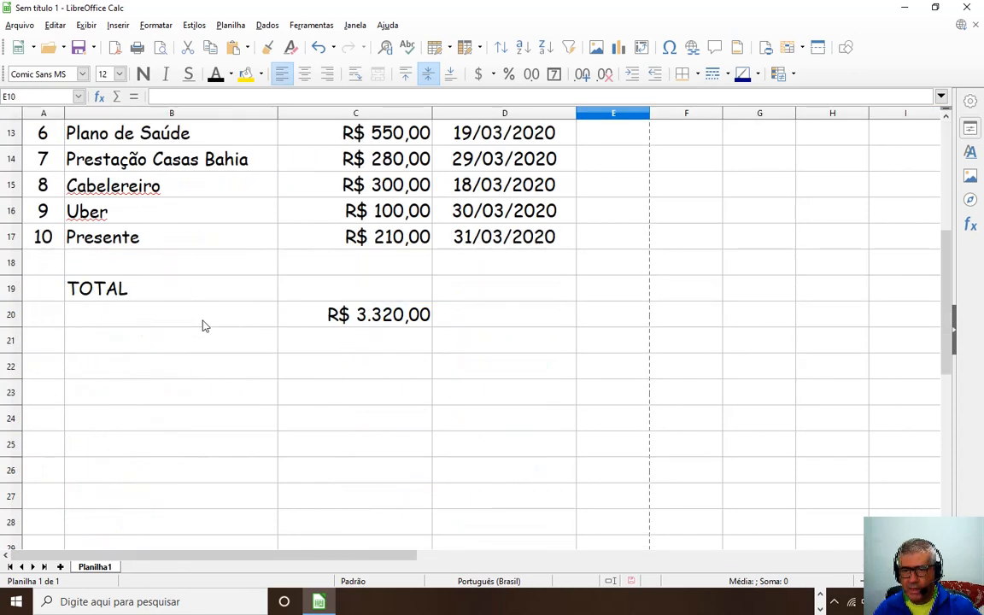
scroll(314, 358, up, 2)
scroll(315, 357, up, 2)
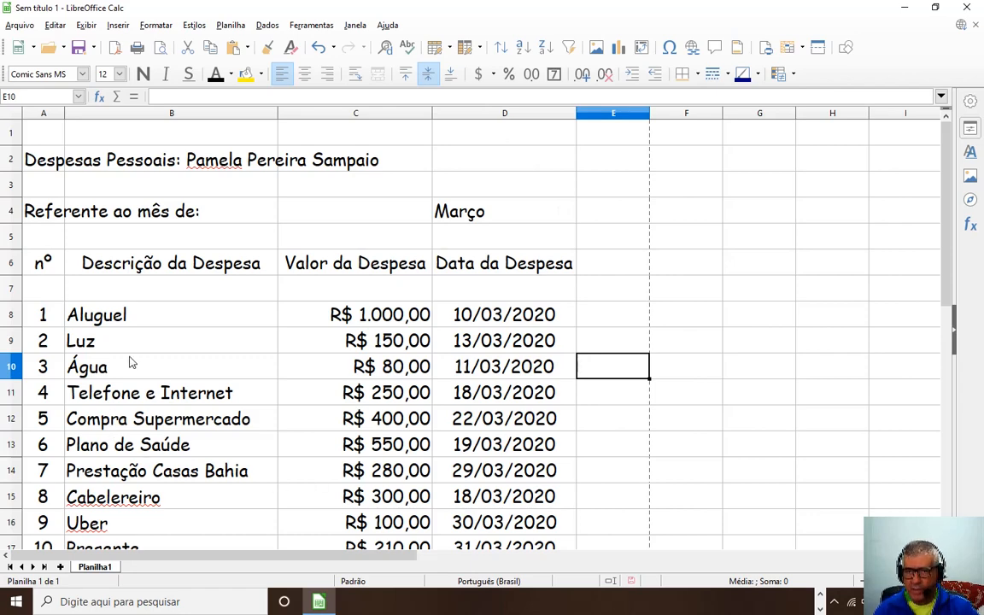
scroll(134, 358, down, 3)
scroll(86, 312, up, 1)
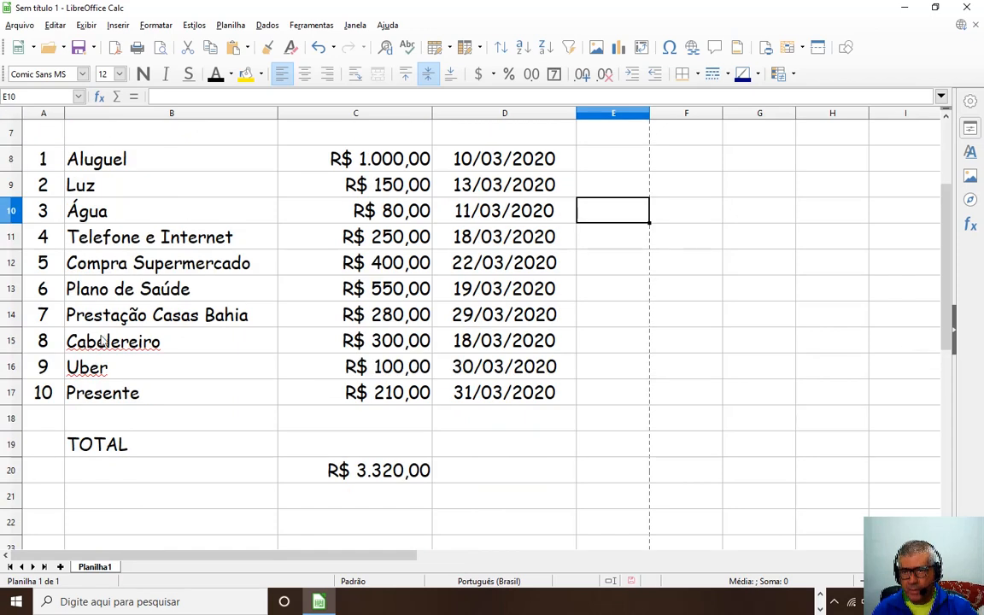
drag(53, 169, 490, 396)
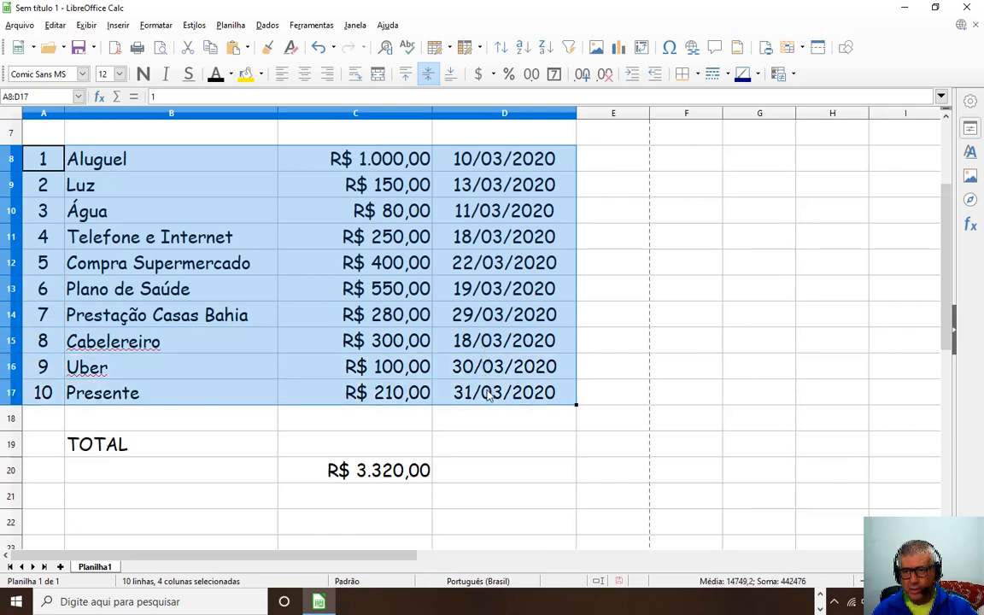
click(698, 75)
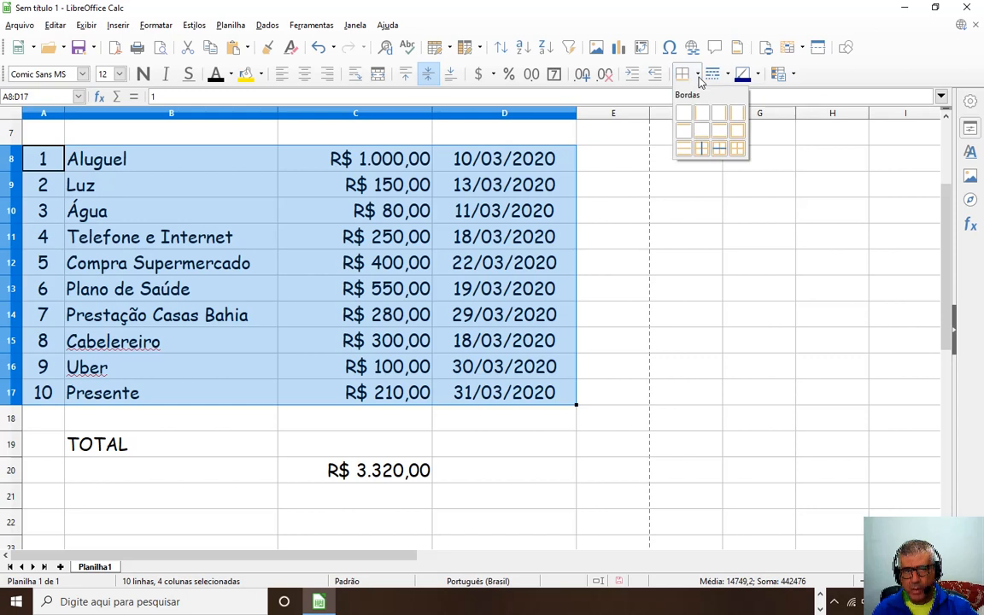
click(737, 150)
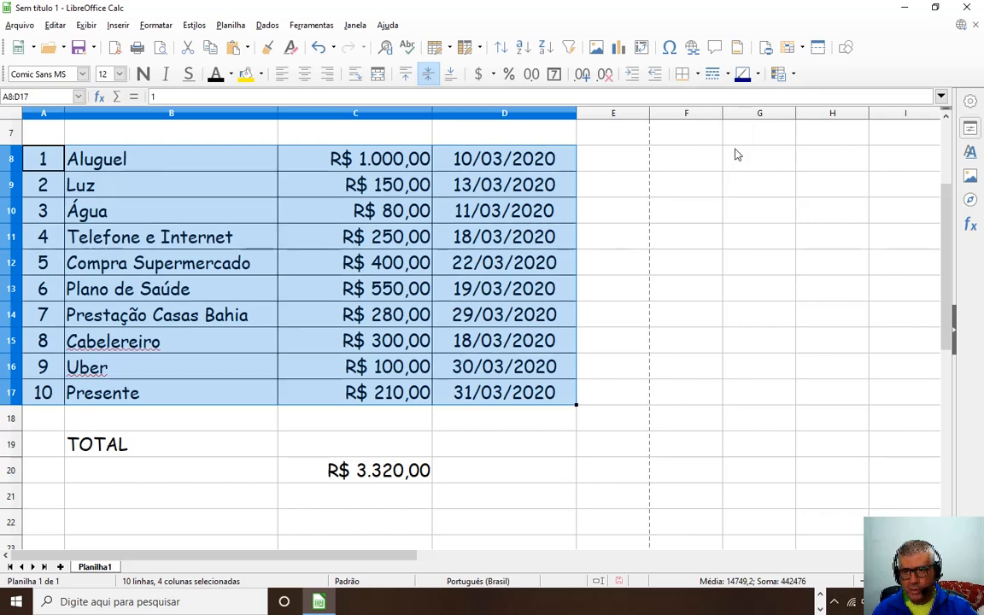
click(637, 287)
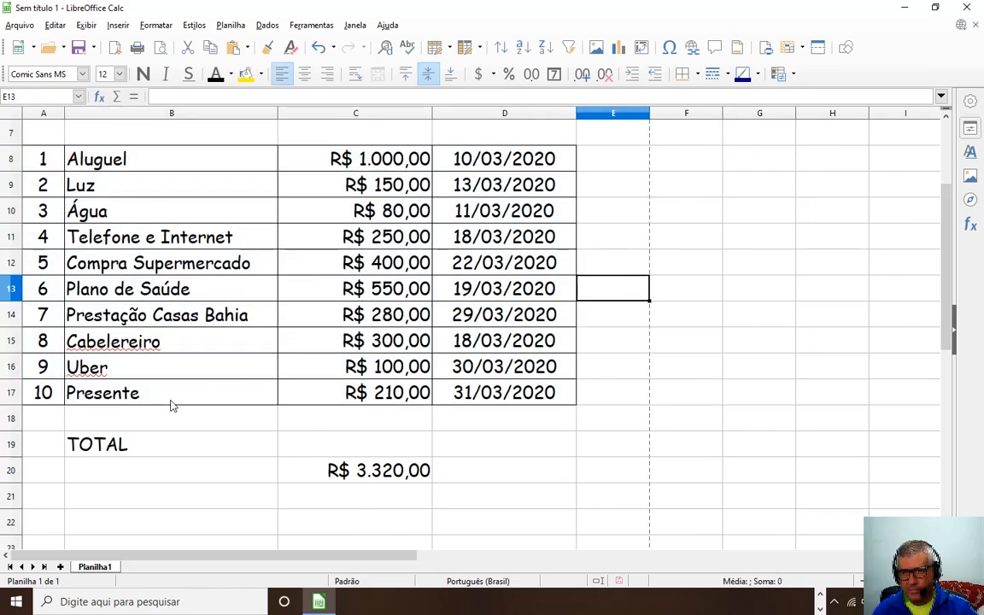
scroll(205, 257, up, 2)
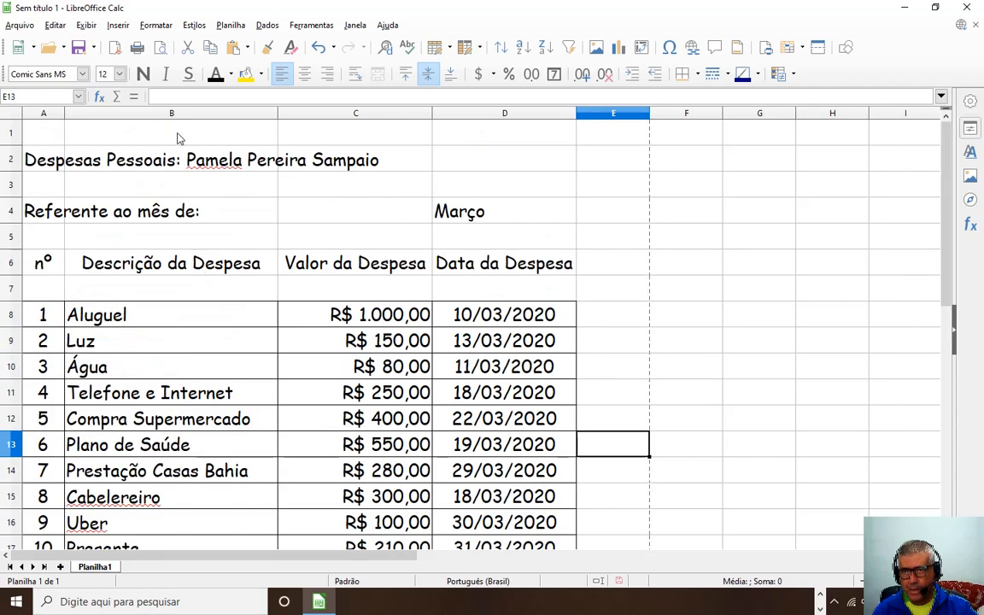
click(163, 48)
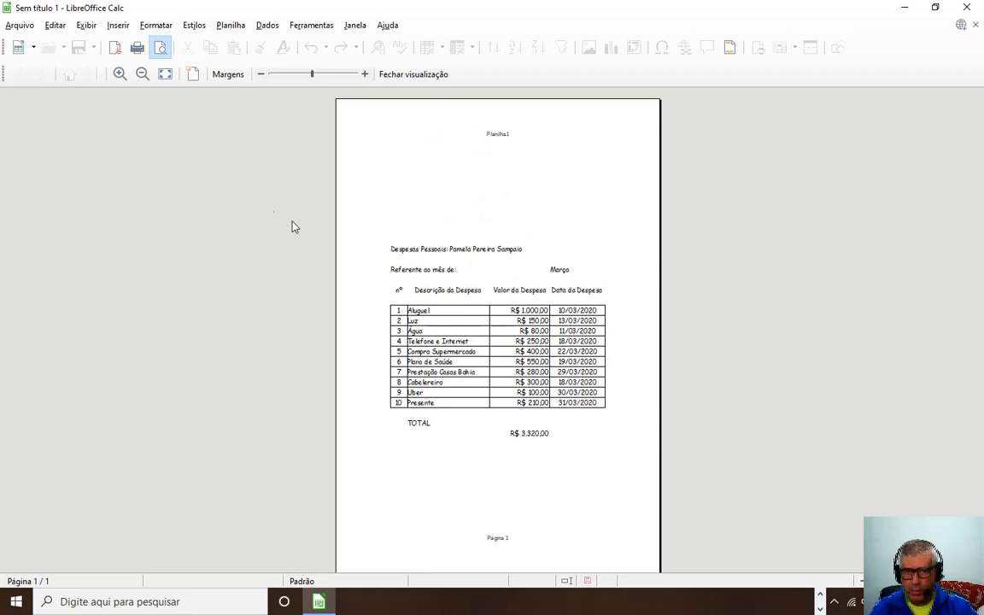
key(Escape)
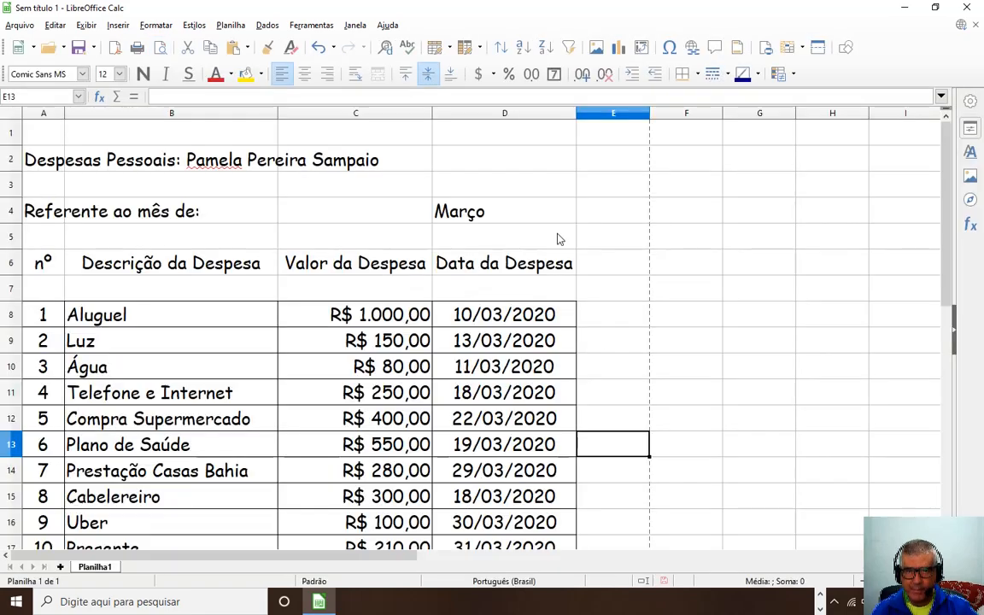
Put all borders on the heading cells A6:D6.
scroll(117, 271, down, 1)
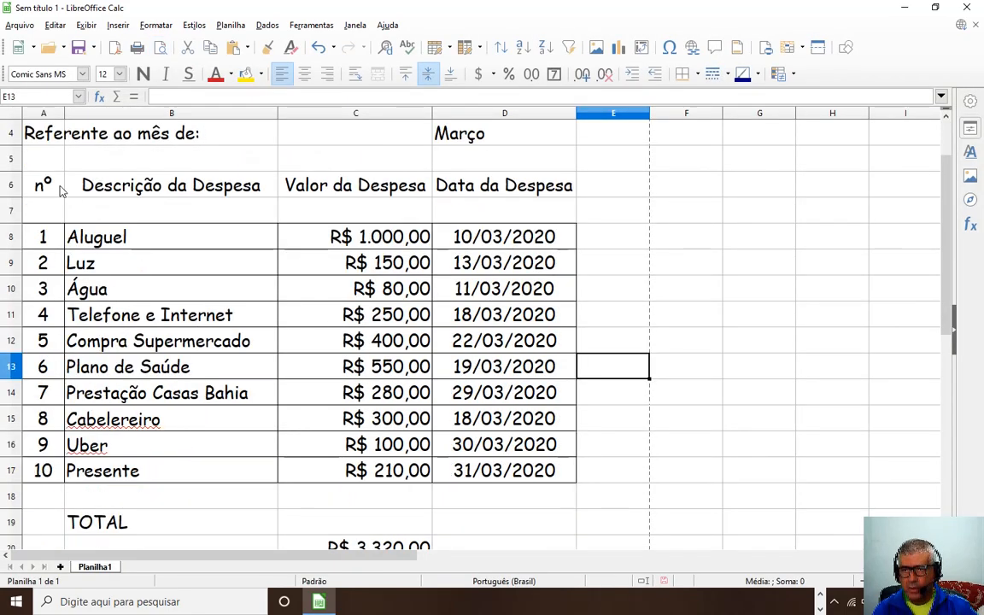
drag(59, 189, 460, 195)
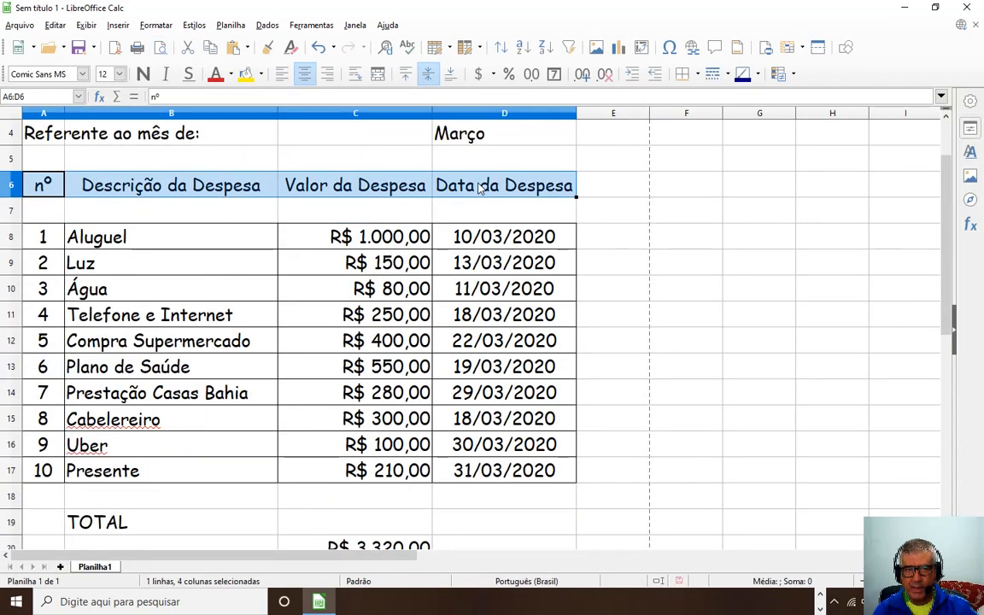
click(682, 75)
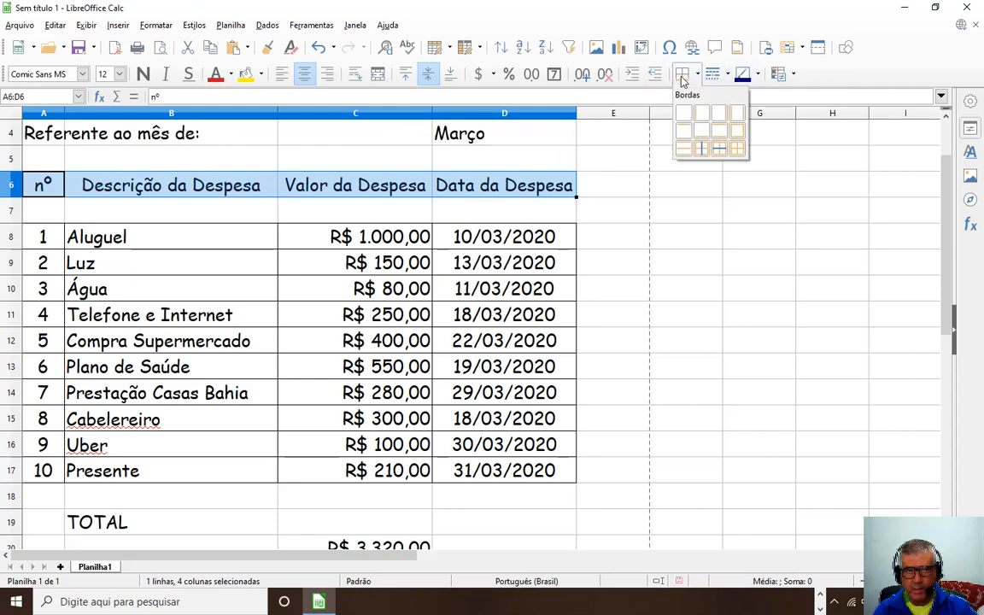
click(737, 151)
Check the TOTAL label in B19 and the R$ 3.320,00 sum in C20.
scroll(272, 344, down, 2)
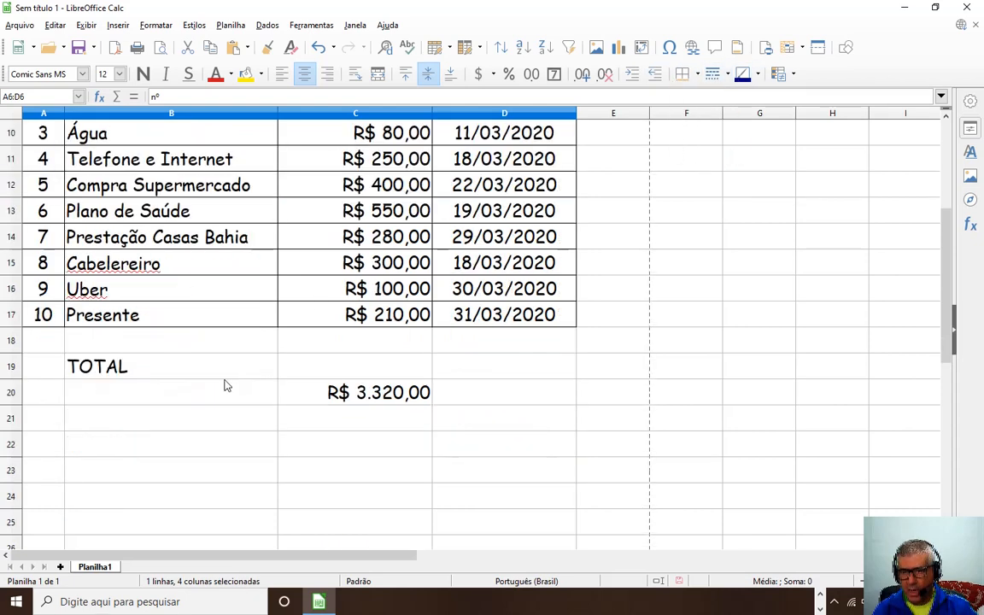
click(130, 368)
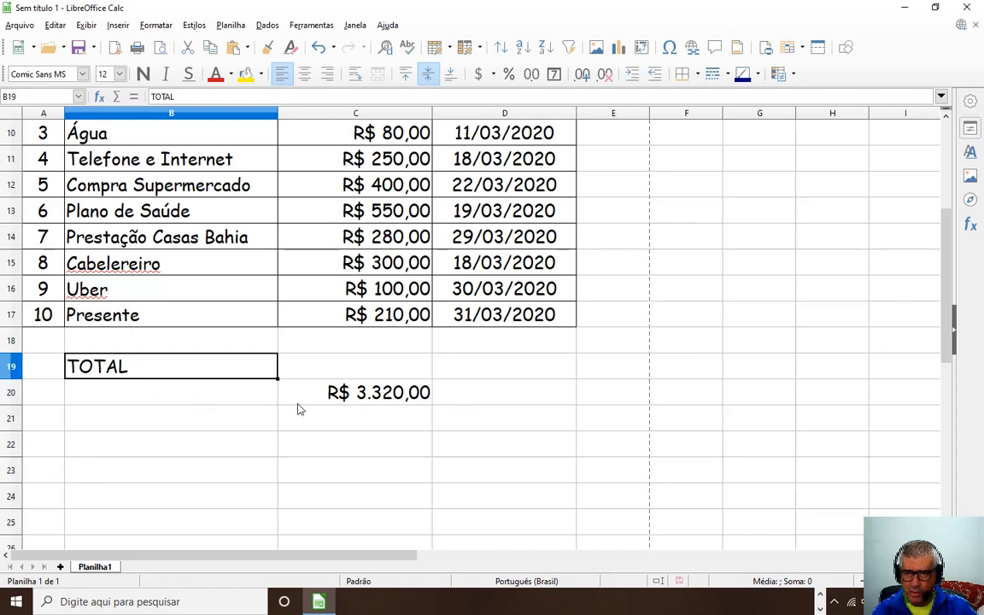
scroll(299, 409, up, 1)
click(308, 474)
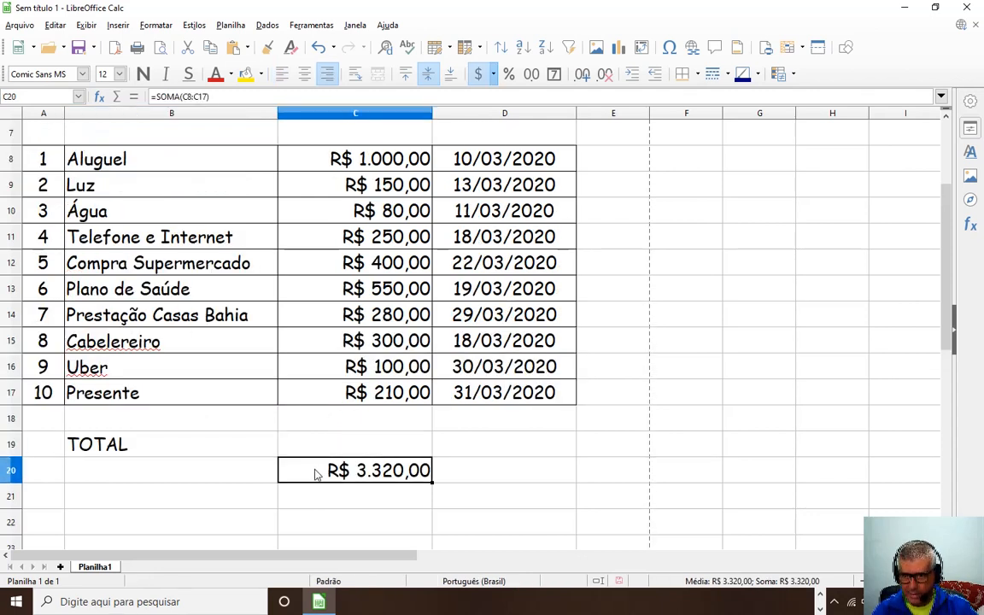
click(137, 443)
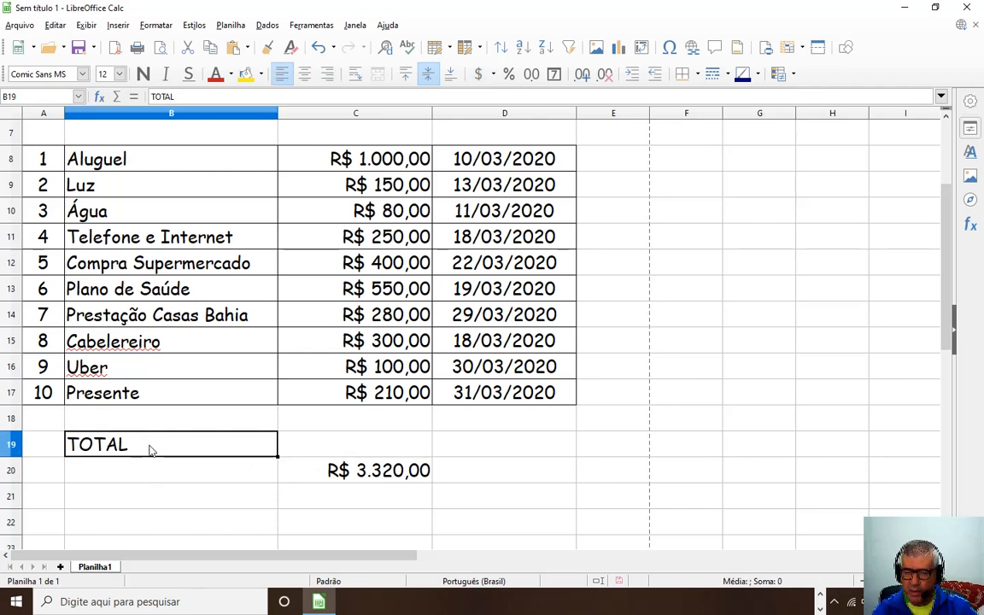
Move the TOTAL label from B19 to B20 with cut and paste.
key(ctrl+x)
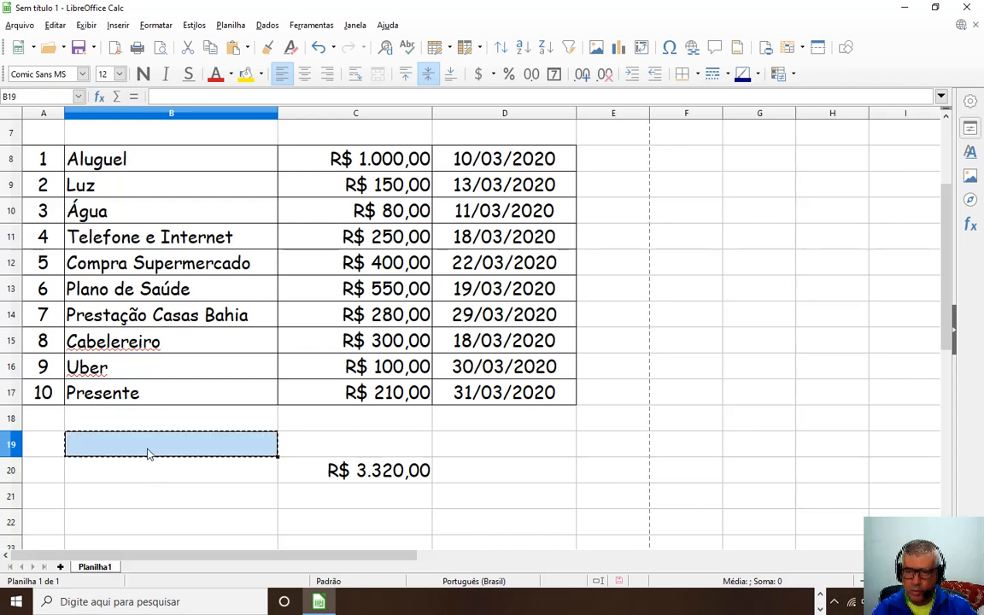
click(146, 479)
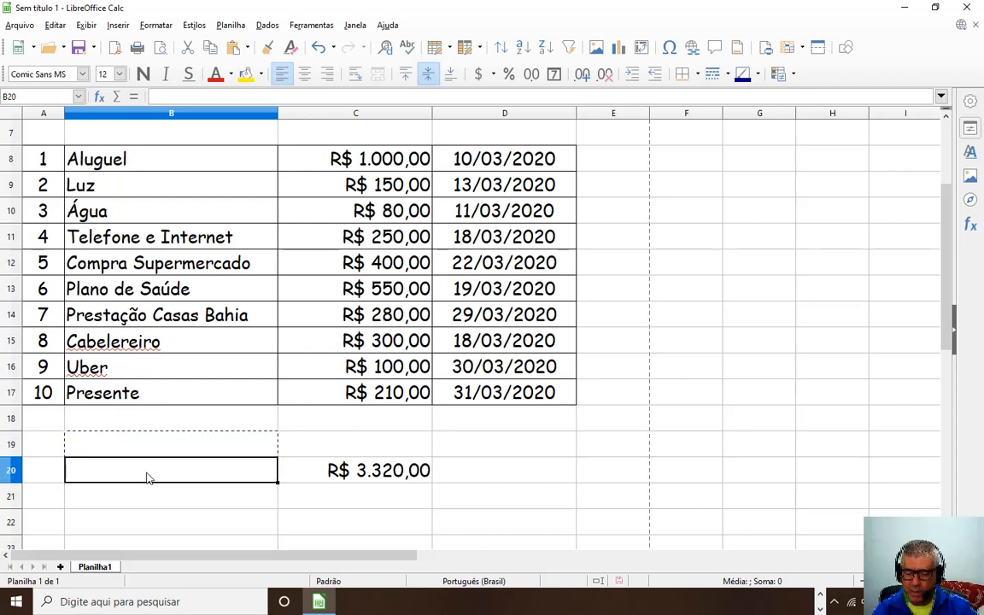
key(ctrl+v)
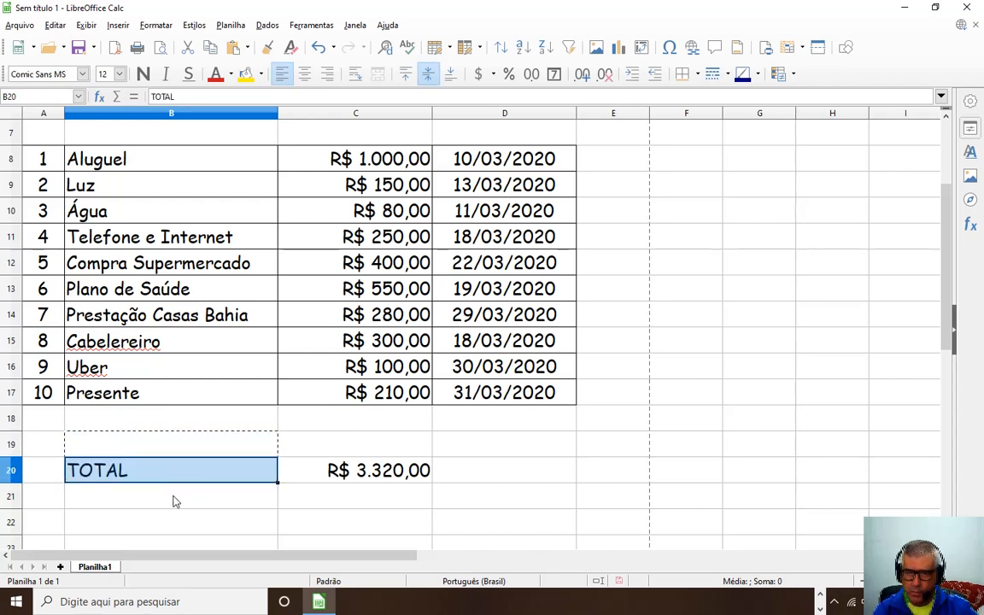
Delete the empty row 19 and select TOTAL with its sum in B19:C19.
click(28, 442)
click(21, 444)
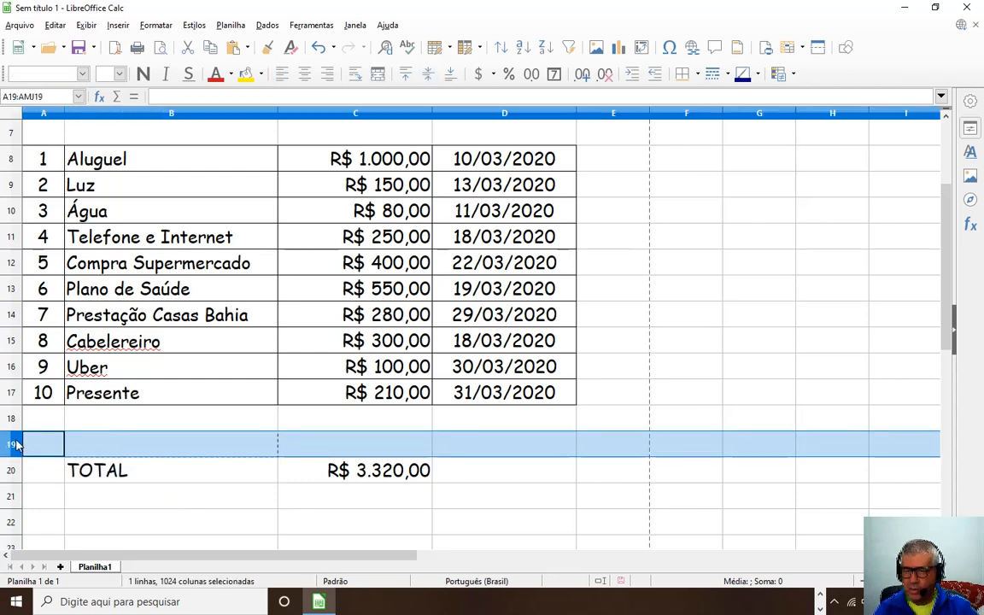
right_click(15, 444)
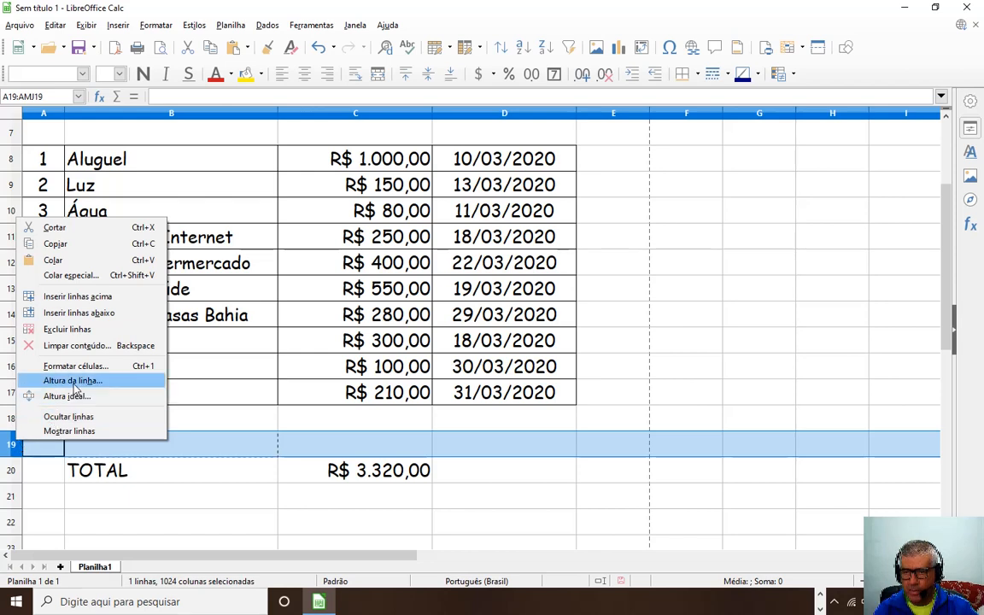
click(82, 329)
click(473, 486)
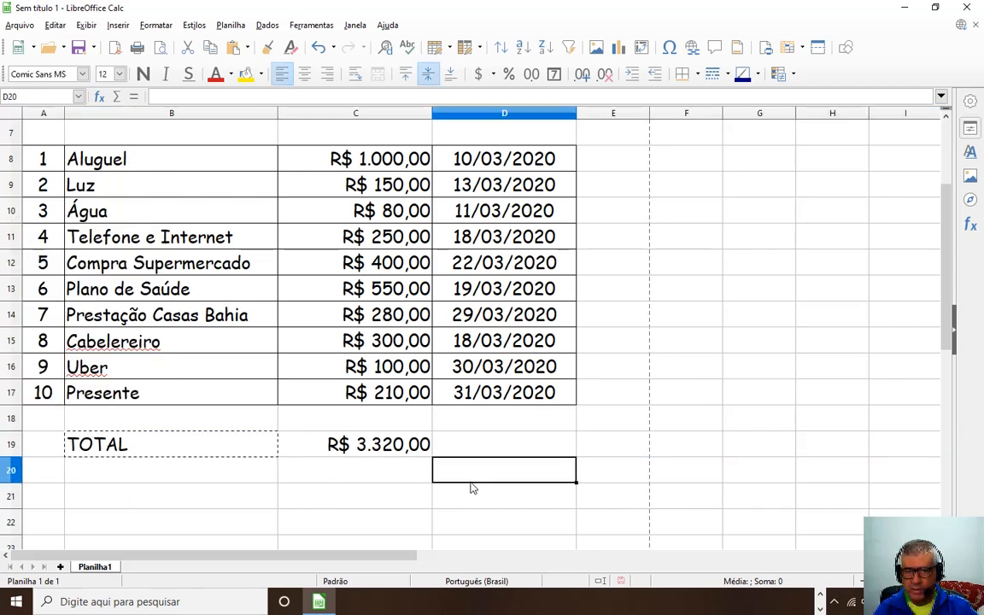
key(Escape)
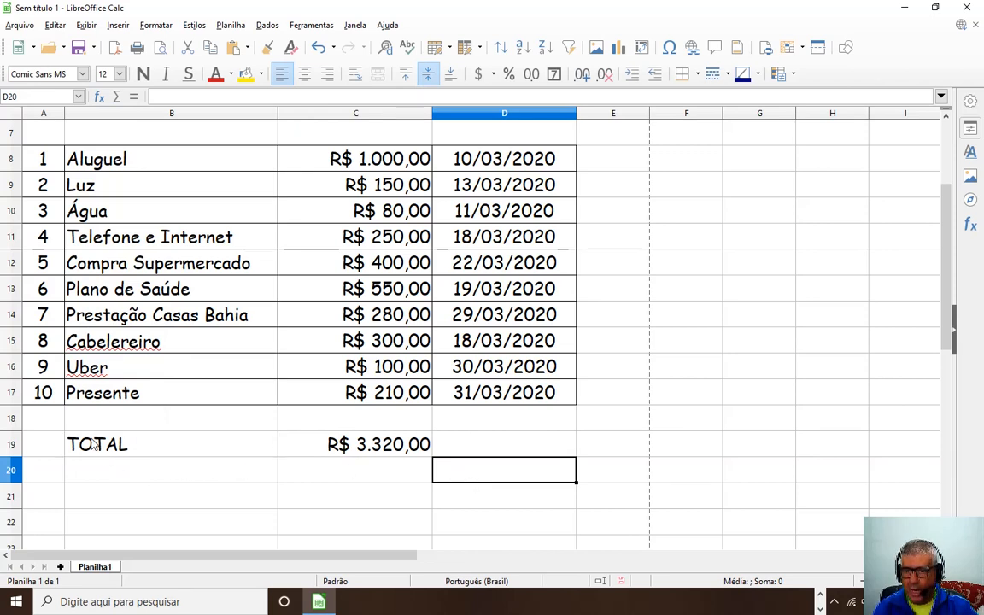
drag(94, 444, 294, 453)
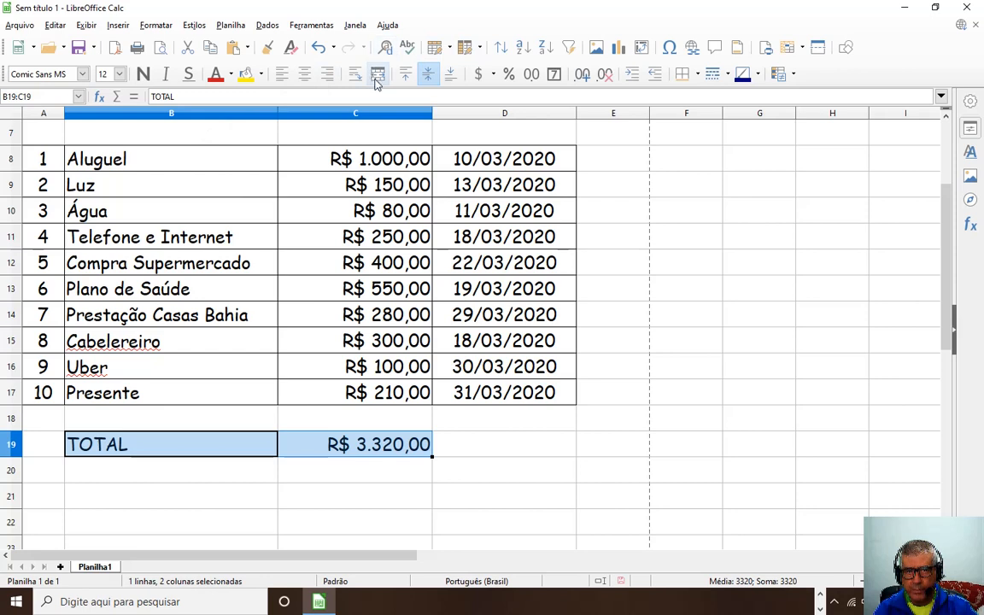
Apply all borders to TOTAL and R$ 3.320,00 in B19:C19.
click(681, 77)
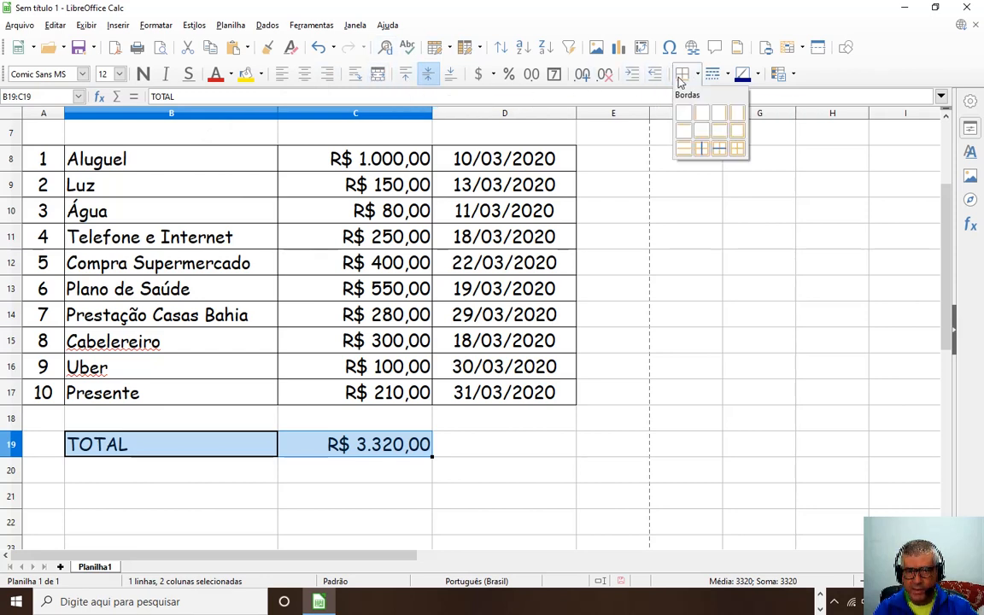
click(183, 485)
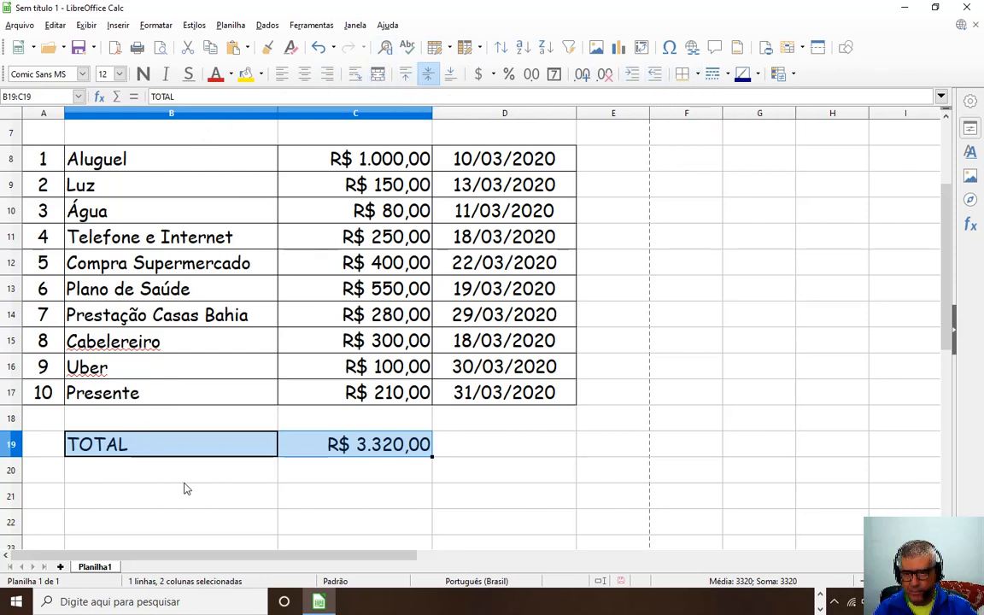
click(350, 493)
drag(250, 448, 290, 451)
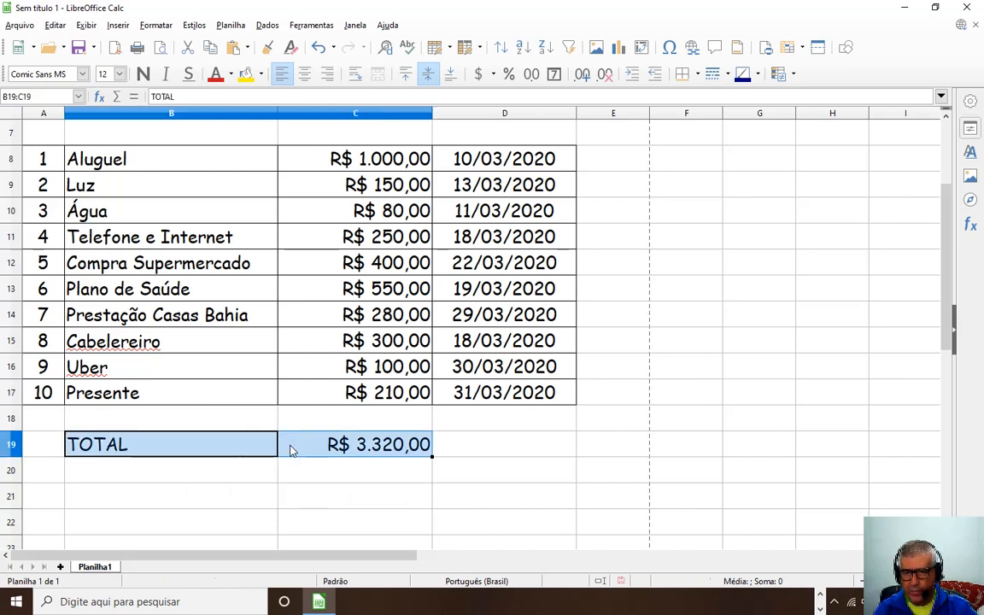
click(696, 77)
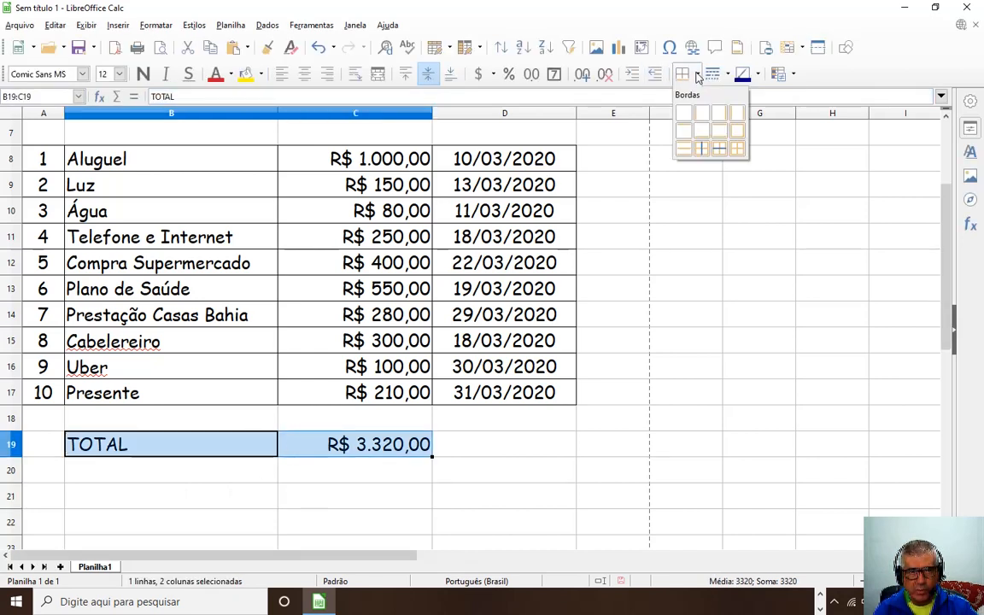
click(737, 149)
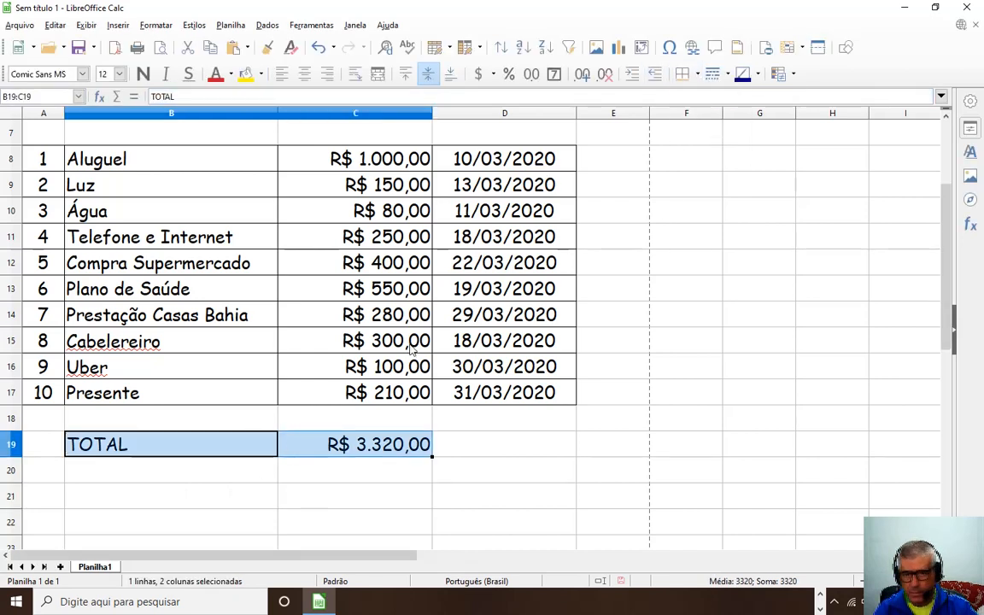
click(232, 467)
click(214, 451)
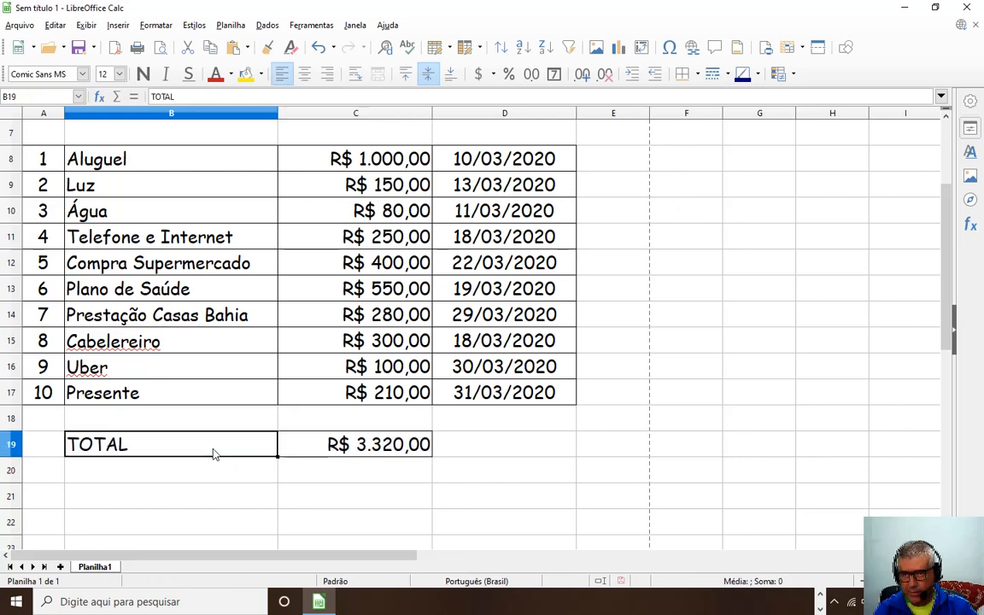
scroll(274, 446, up, 2)
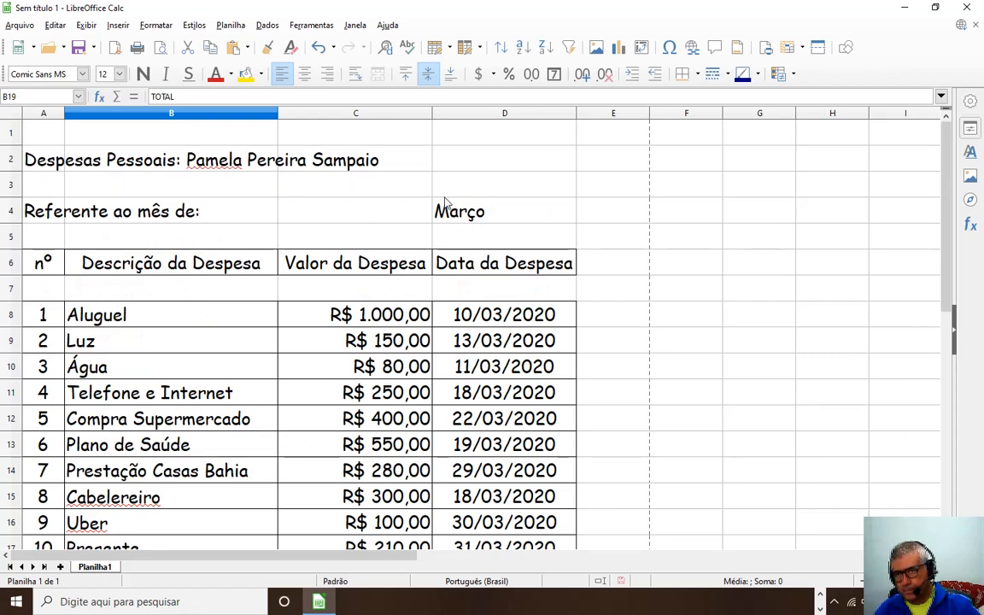
Merge A2:D2 and centre the Despesas Pessoais title across it.
drag(51, 222, 274, 220)
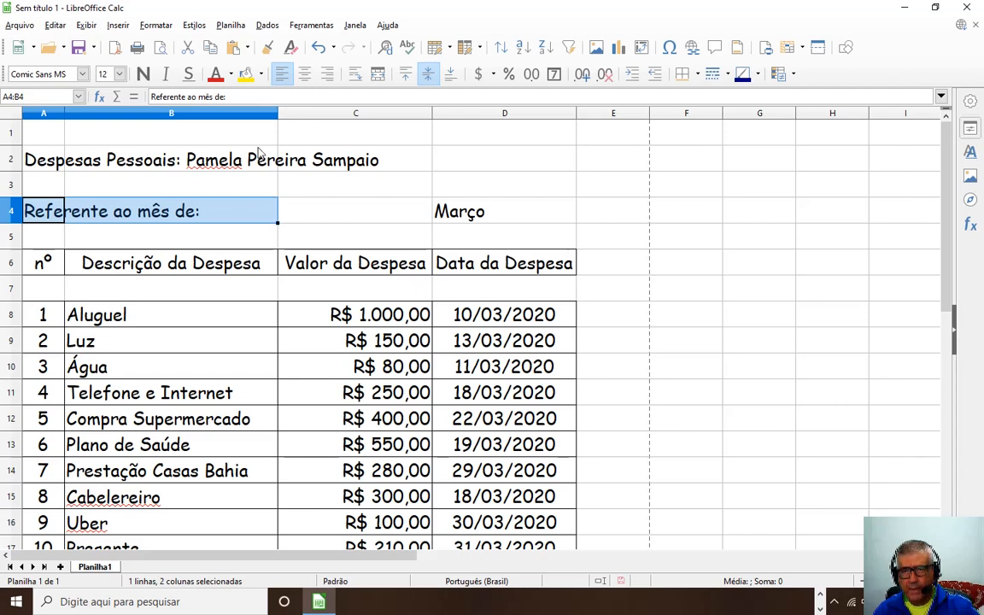
click(539, 220)
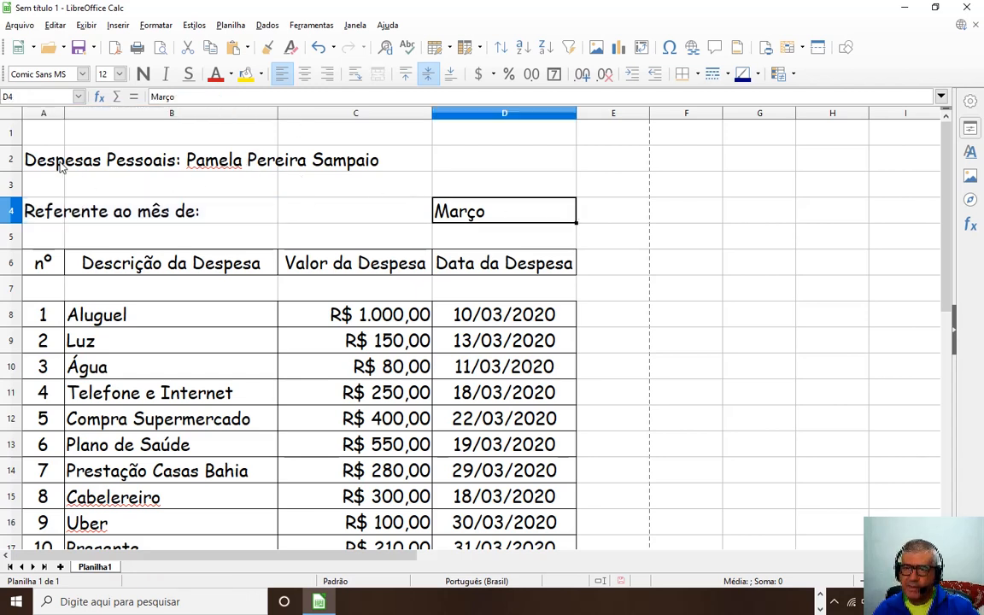
drag(58, 168, 125, 168)
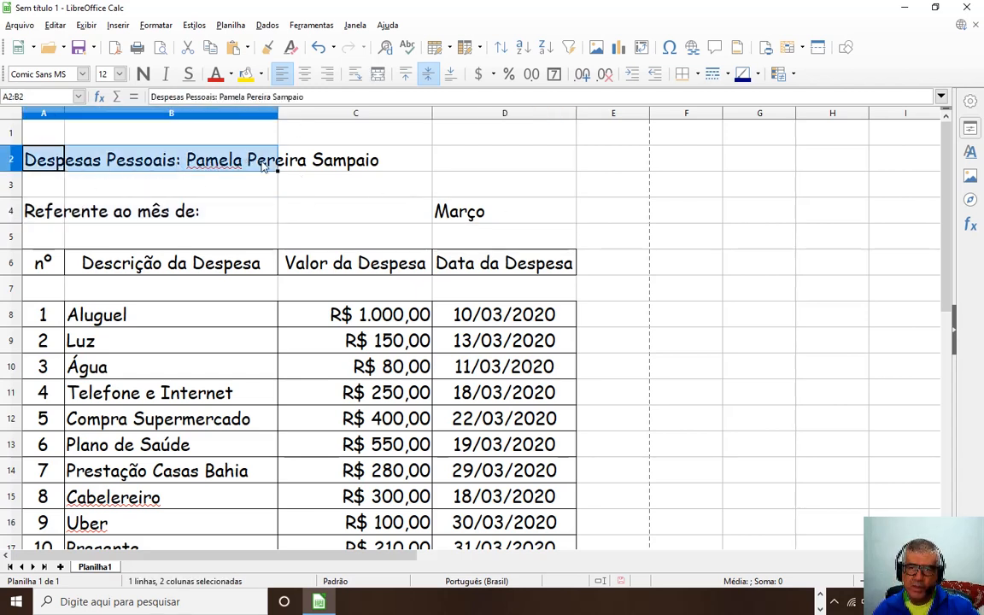
drag(265, 167, 365, 162)
drag(432, 158, 475, 160)
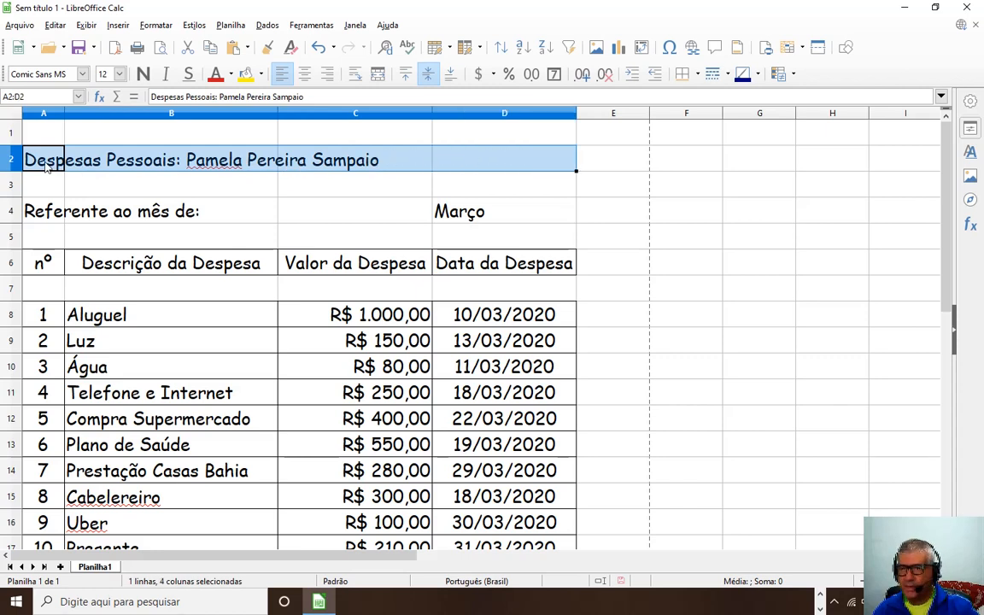
drag(36, 167, 468, 156)
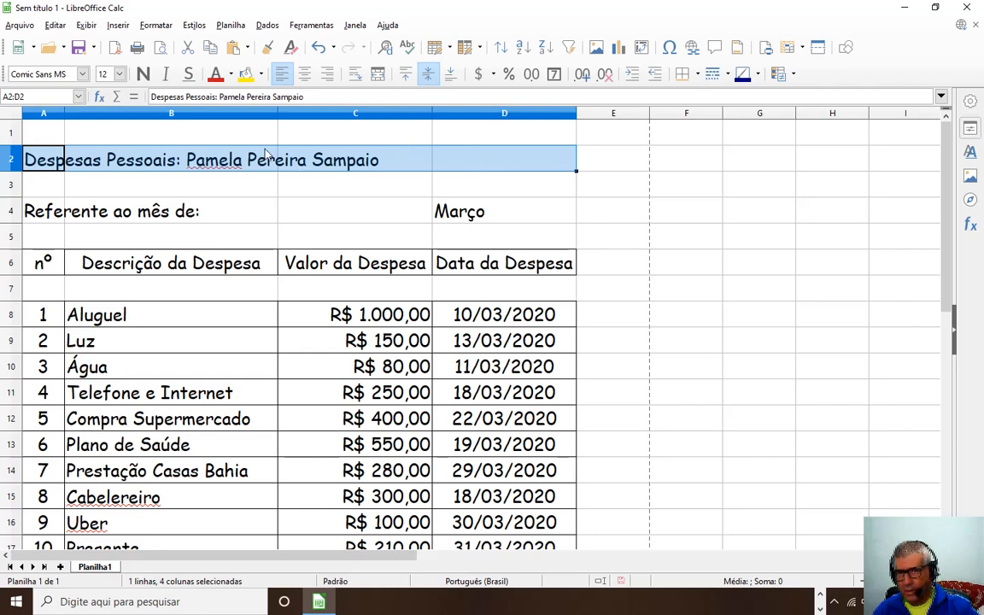
click(171, 192)
drag(55, 163, 515, 162)
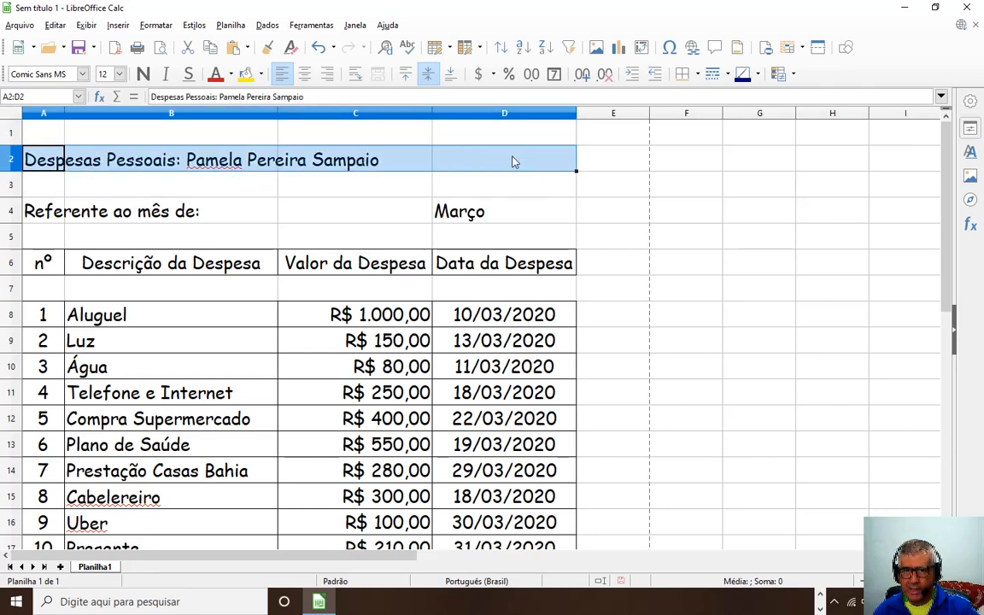
click(377, 76)
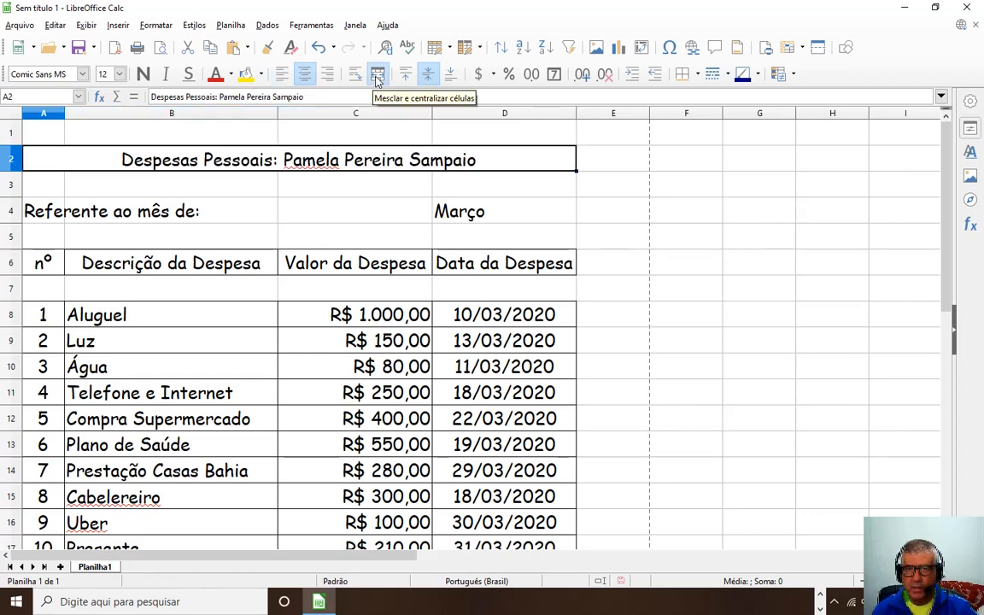
Give the Despesas Pessoais title a light blue background with black text.
click(216, 74)
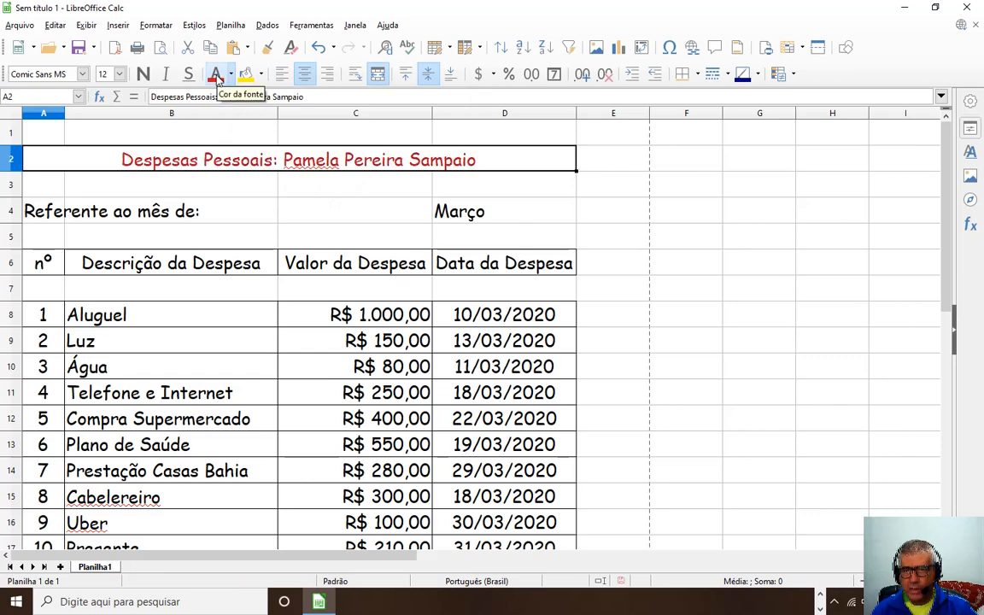
click(260, 74)
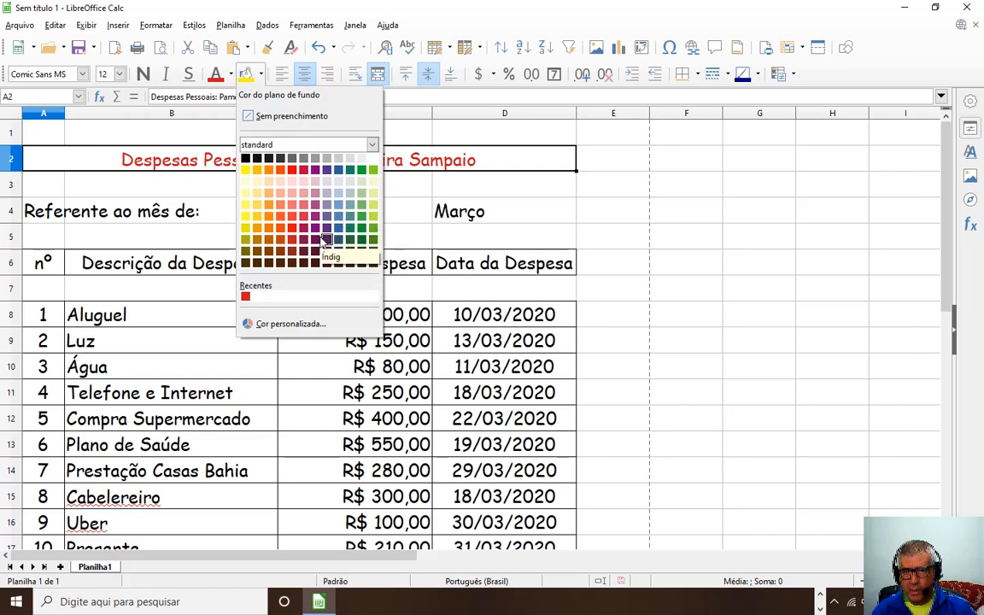
click(373, 214)
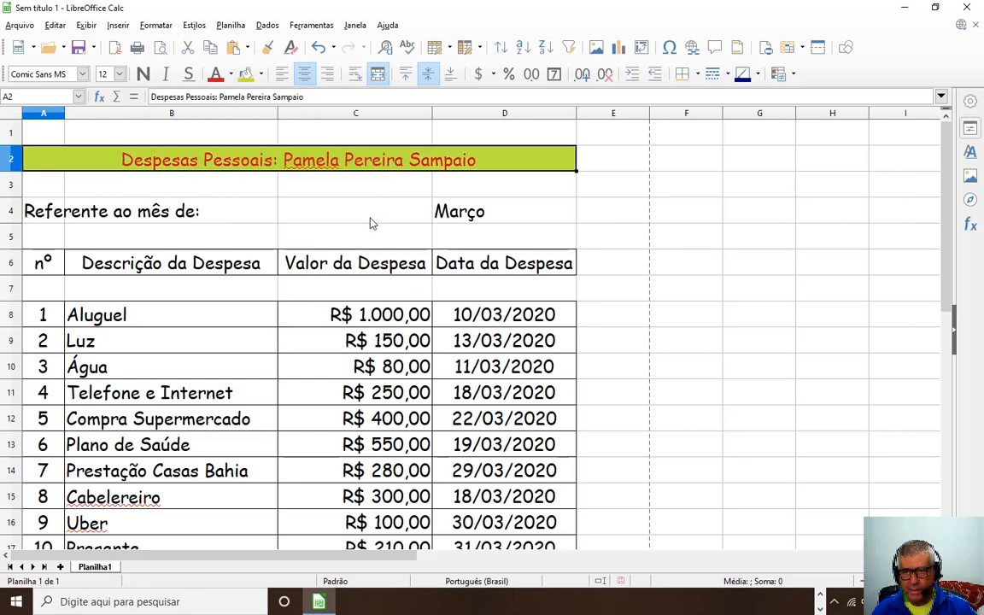
click(260, 75)
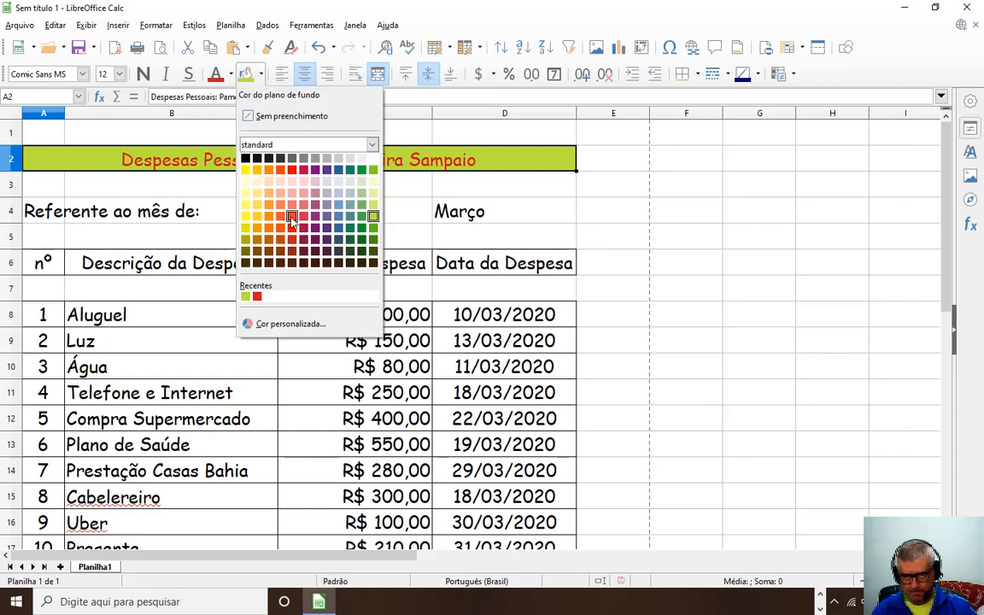
click(339, 197)
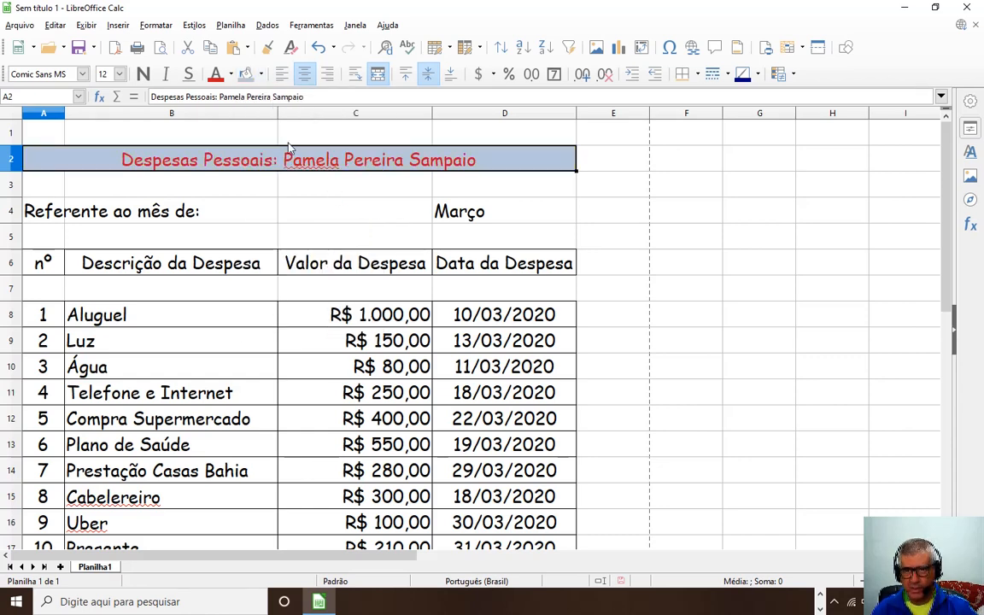
click(231, 75)
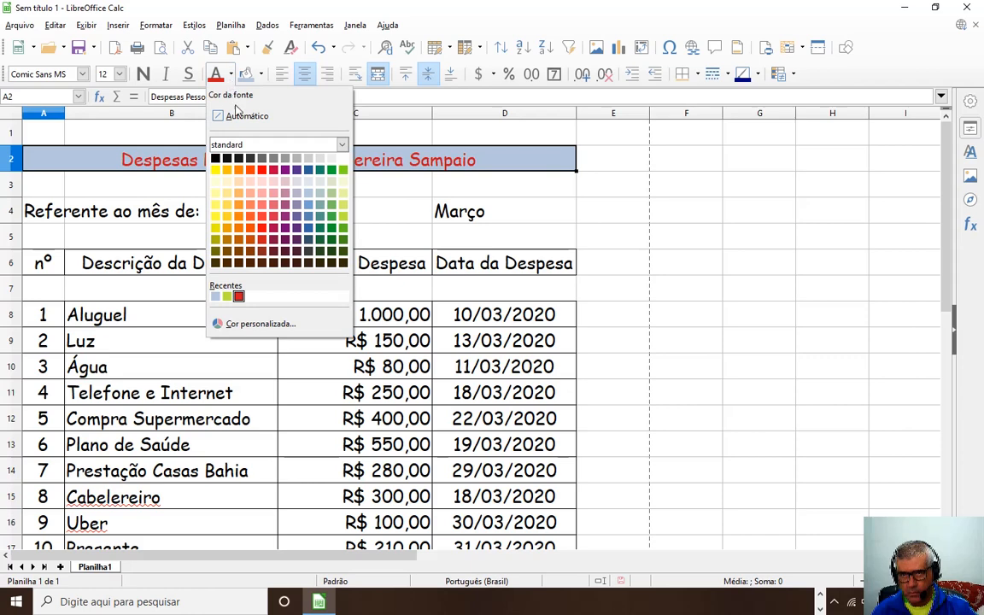
click(217, 158)
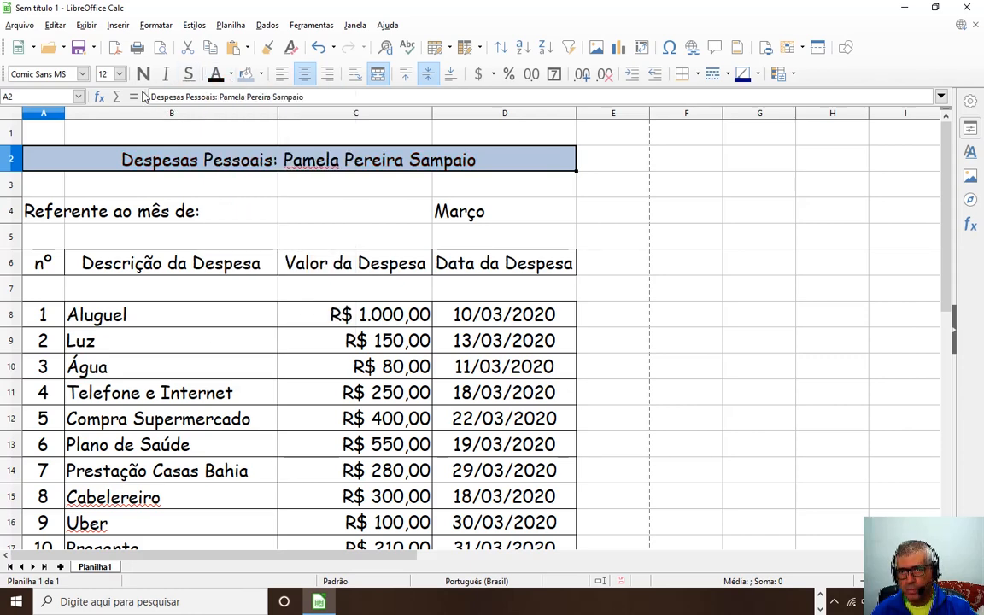
Set the title to font size 18 and make row 2 taller to fit it.
click(120, 74)
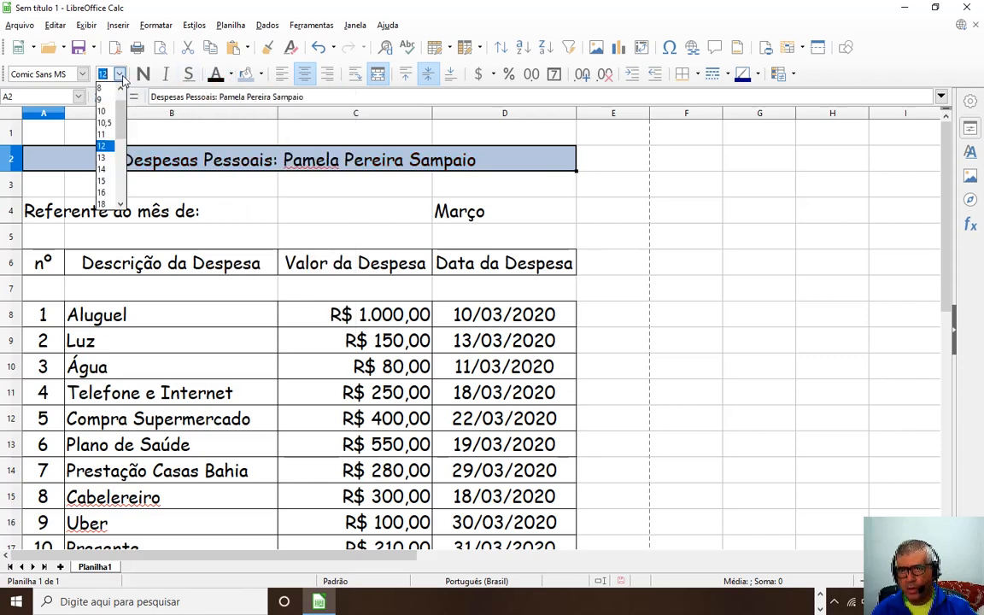
click(103, 204)
drag(21, 172, 26, 193)
Merge and centre the 'Referente ao mês de:' label across A4:C4 on light yellow at size 14.
click(460, 235)
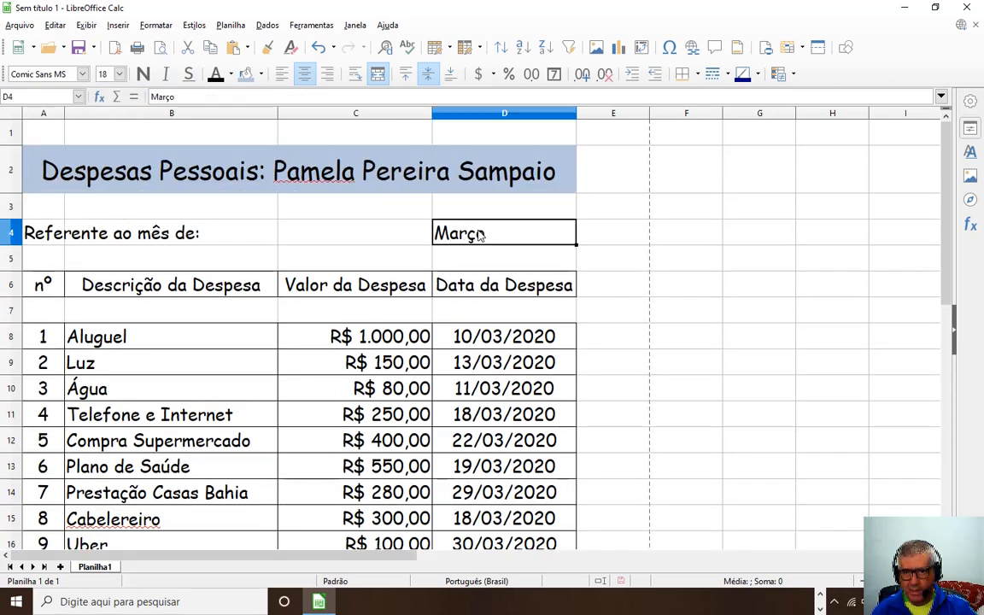
drag(40, 234, 310, 247)
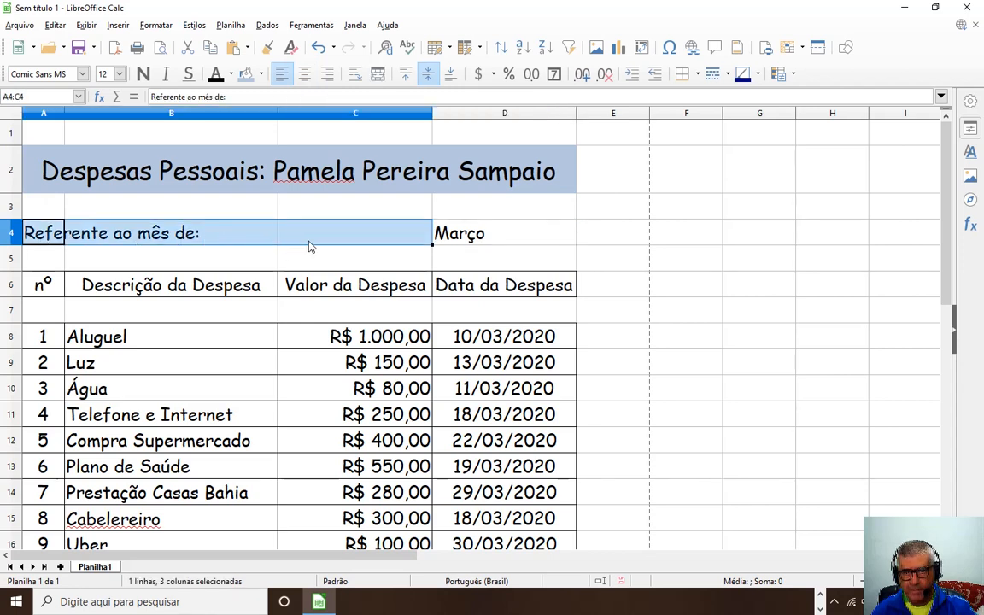
click(377, 76)
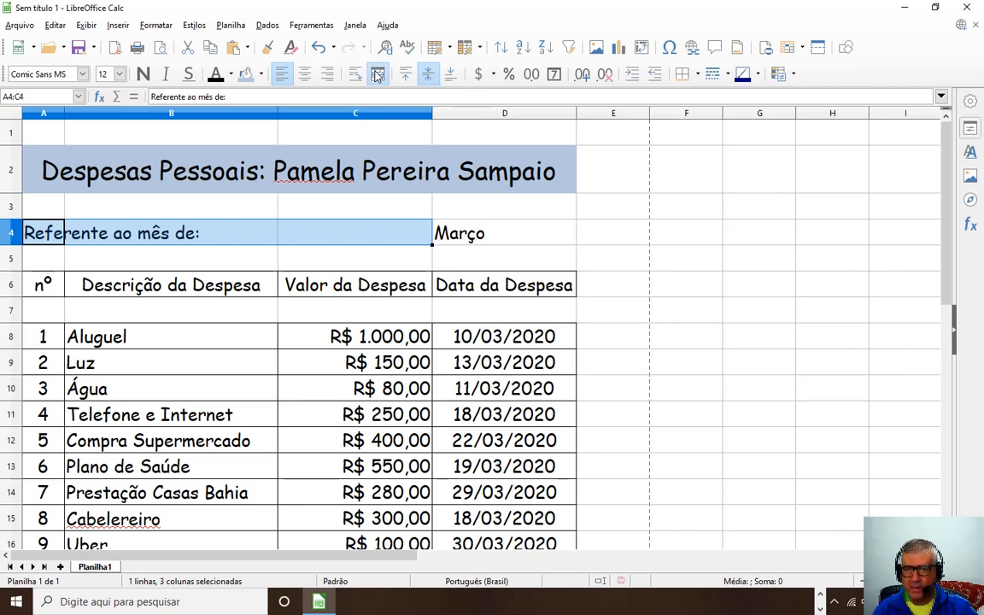
click(263, 75)
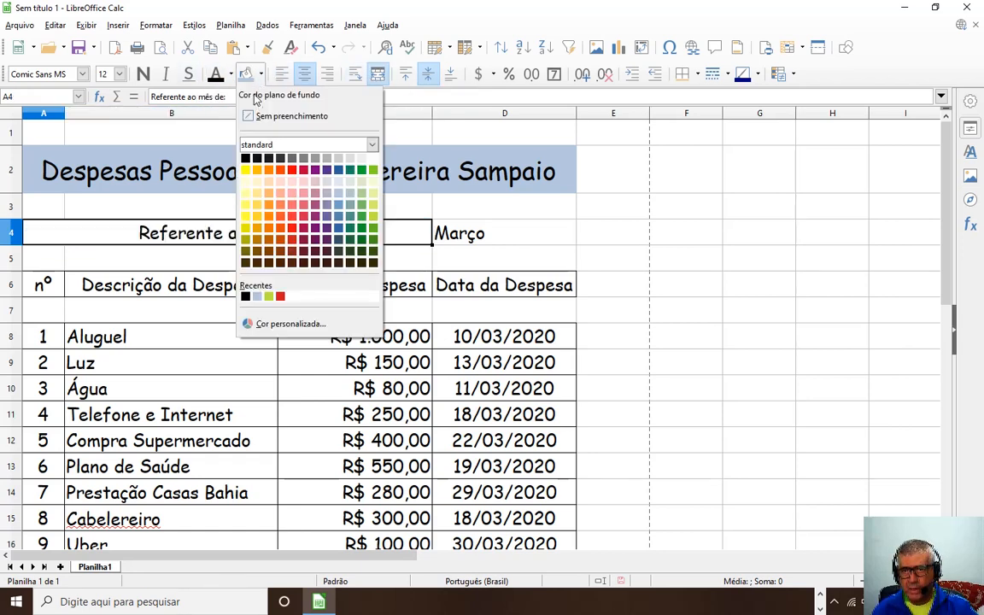
click(246, 194)
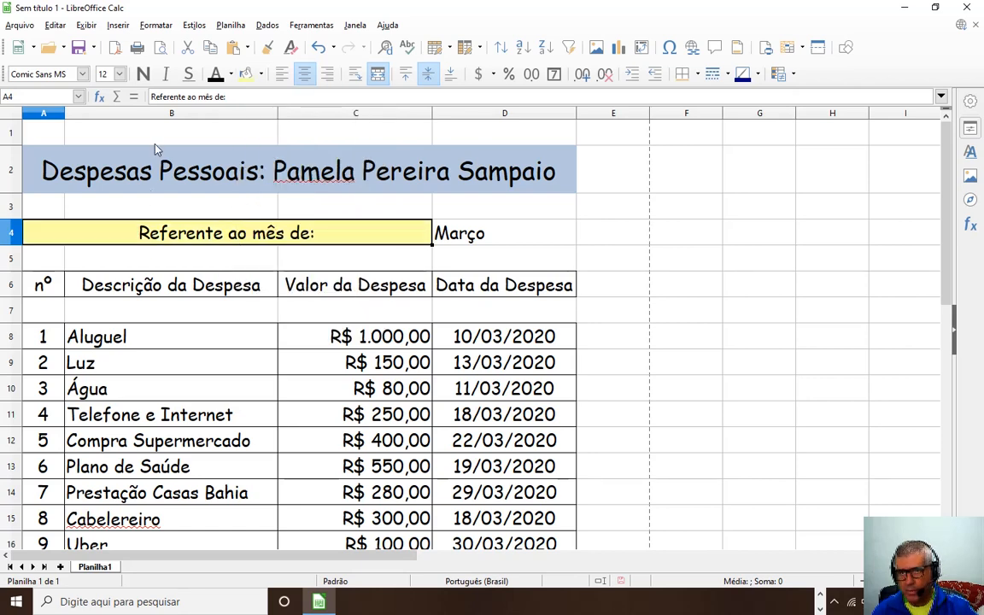
click(120, 74)
click(108, 169)
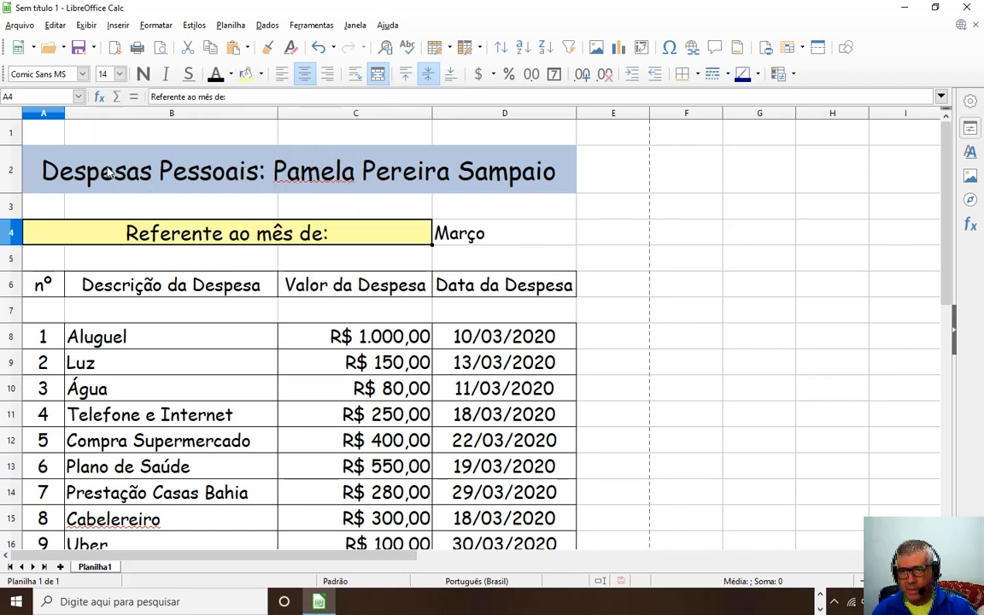
Give the Março cell D4 a gold fill and centre its text.
click(440, 224)
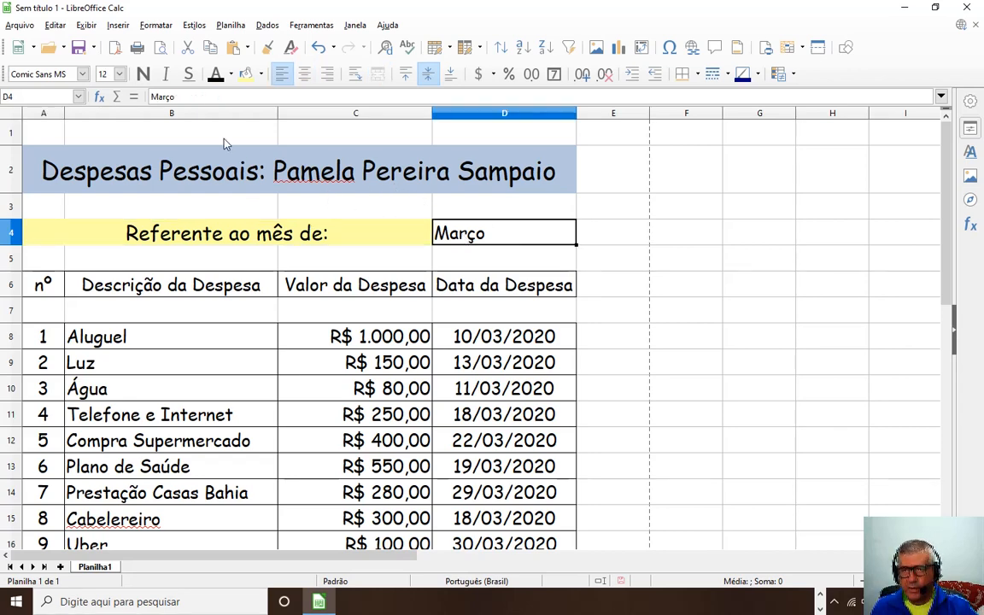
click(261, 75)
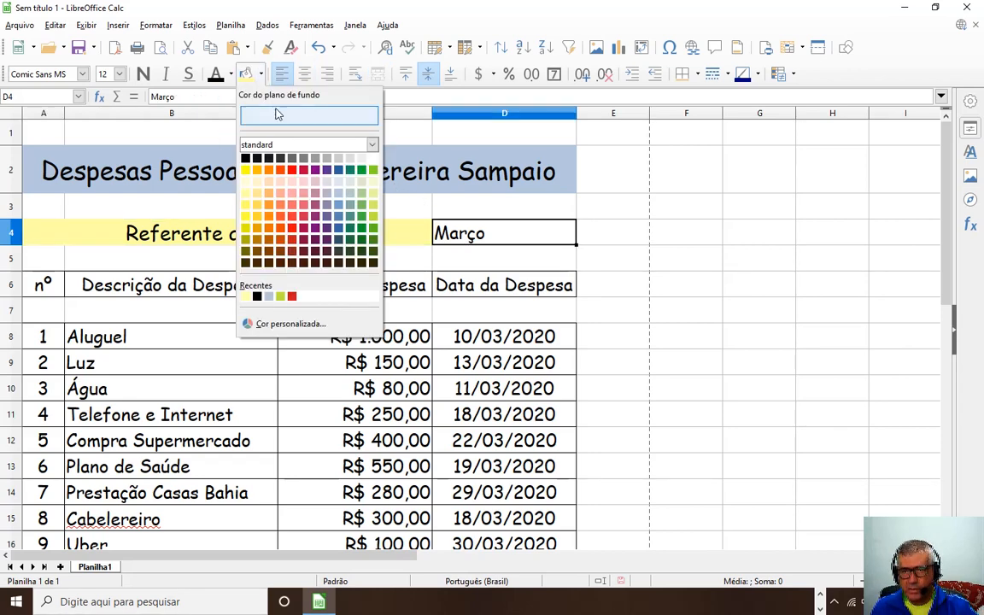
click(256, 170)
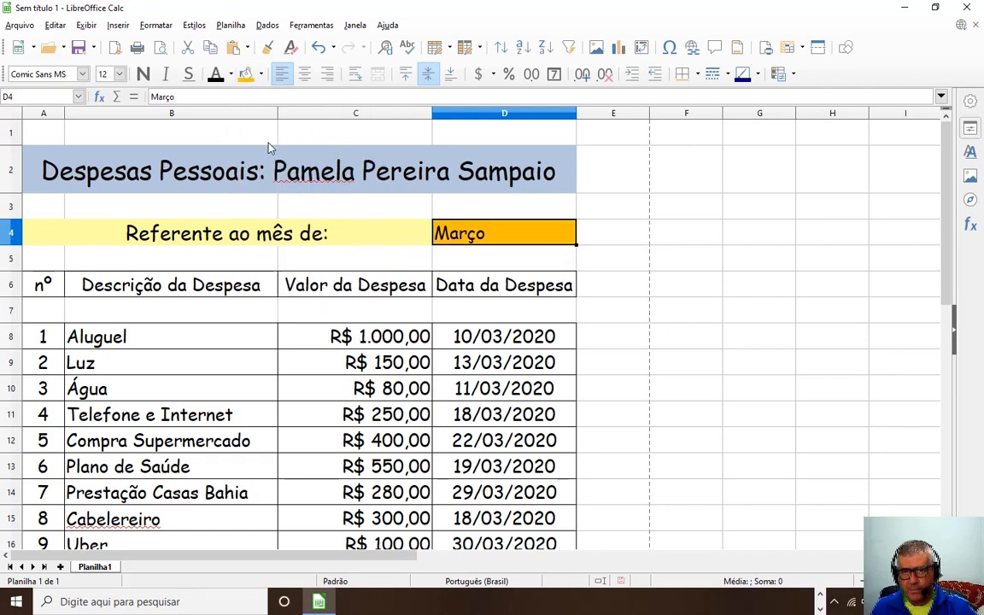
click(307, 76)
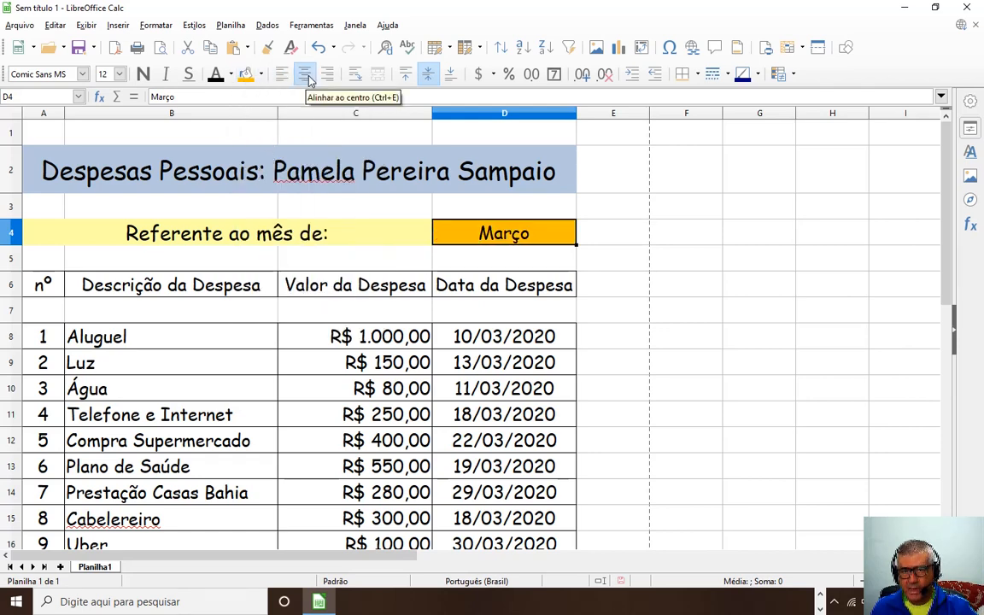
click(632, 291)
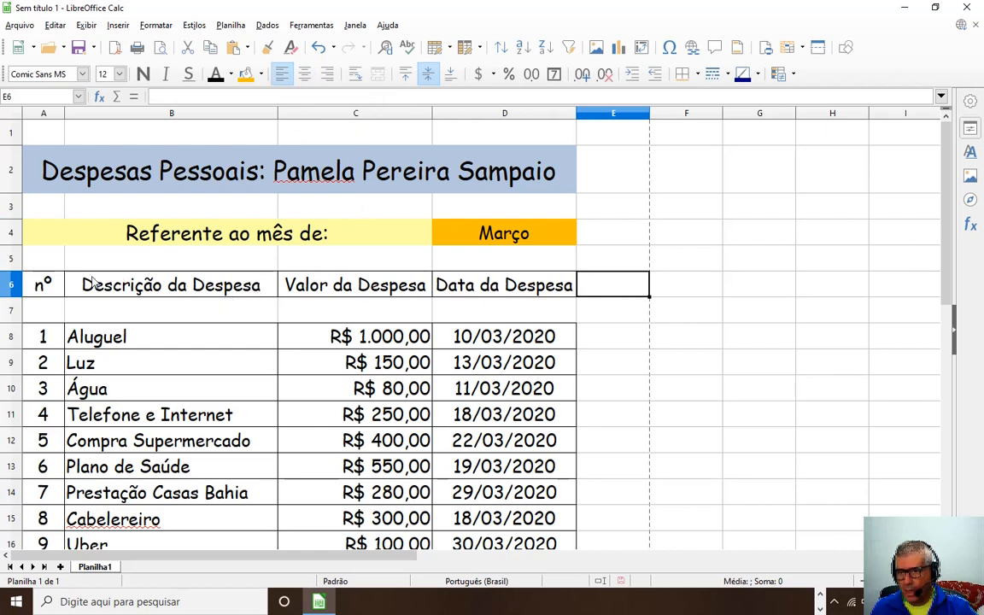
Fill the A6:D6 column headers with light salmon pink (Tijolo claro 2).
drag(44, 288, 446, 301)
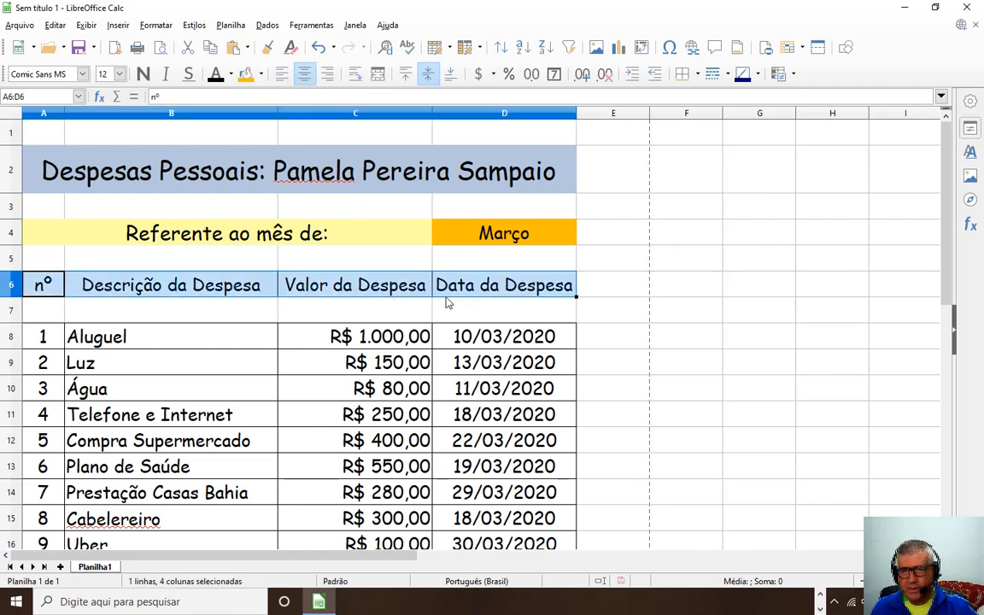
click(260, 75)
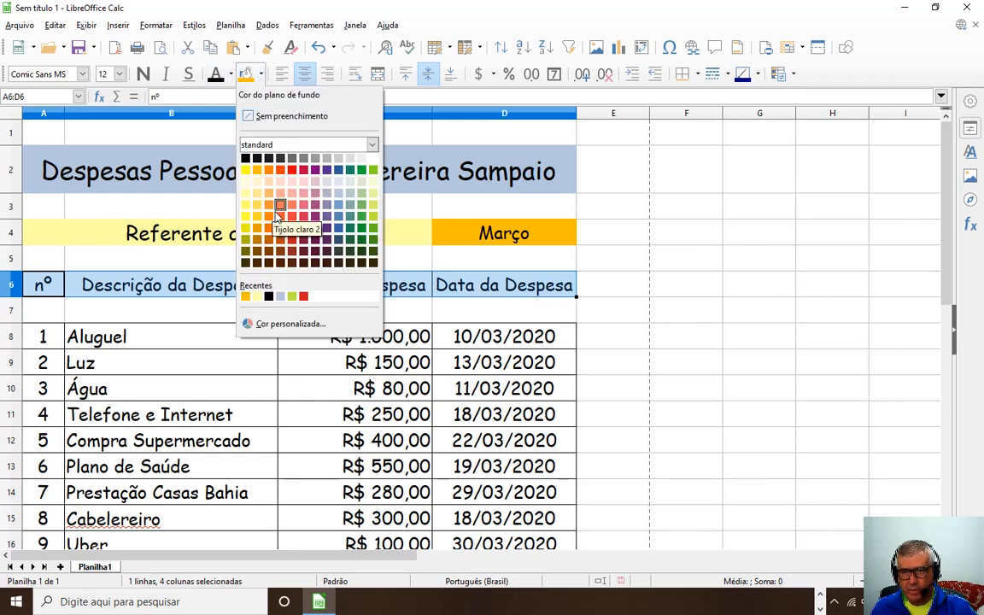
click(292, 198)
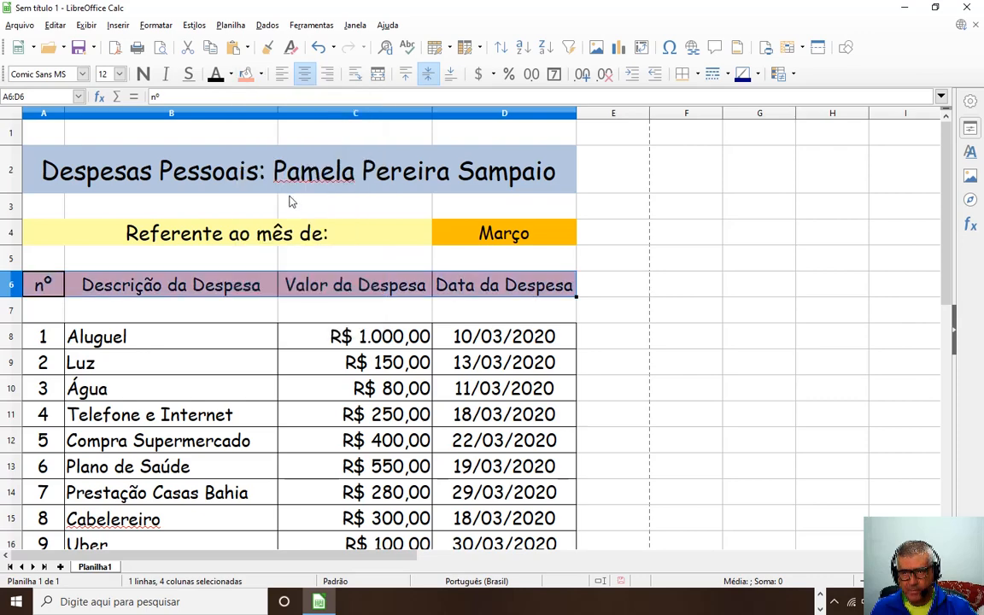
click(616, 321)
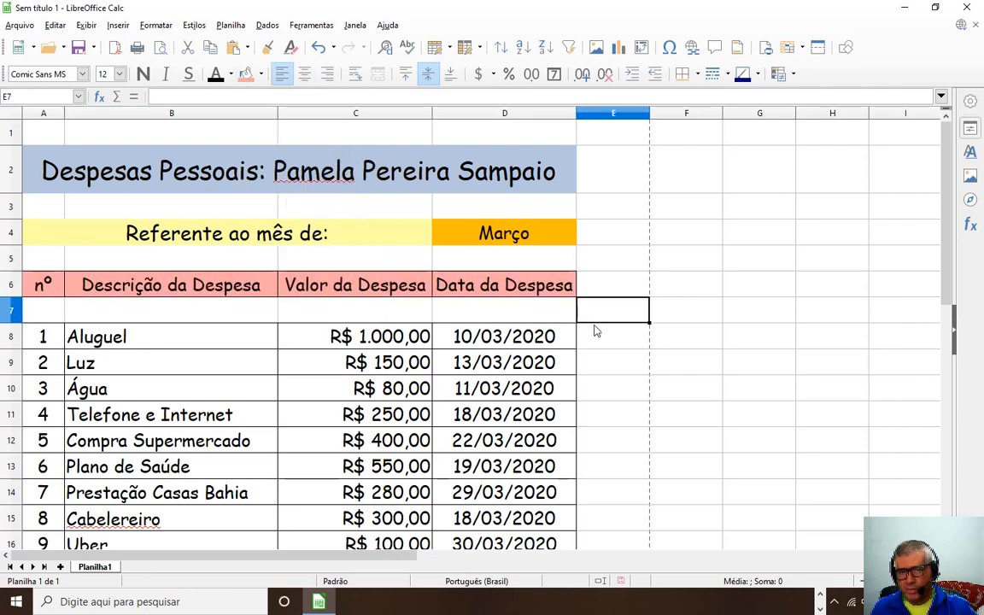
Fill the item numbers 1–10 in A8:A17 with light green.
scroll(203, 356, down, 3)
scroll(202, 359, up, 2)
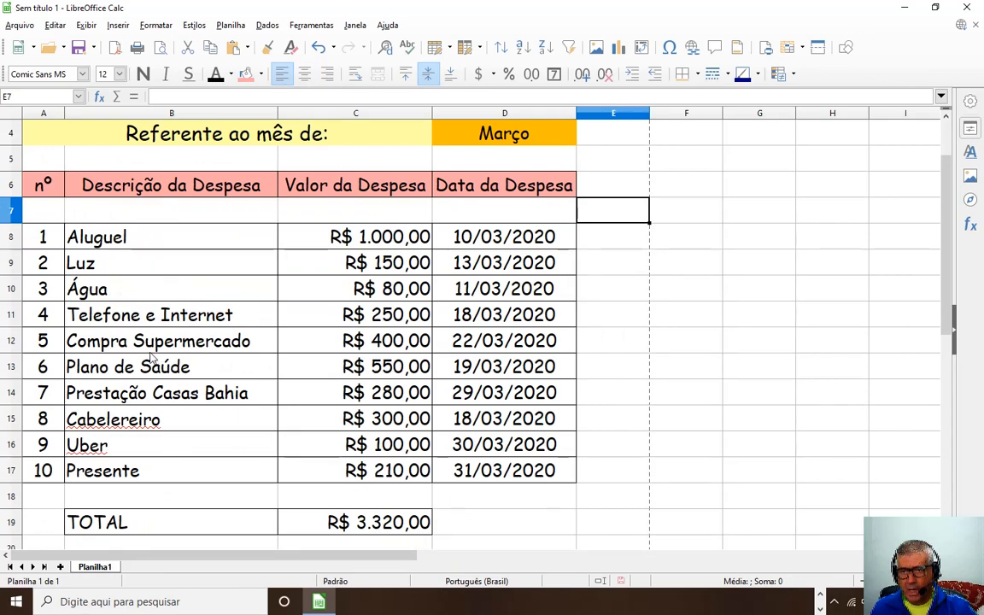
scroll(152, 359, up, 1)
scroll(152, 361, down, 3)
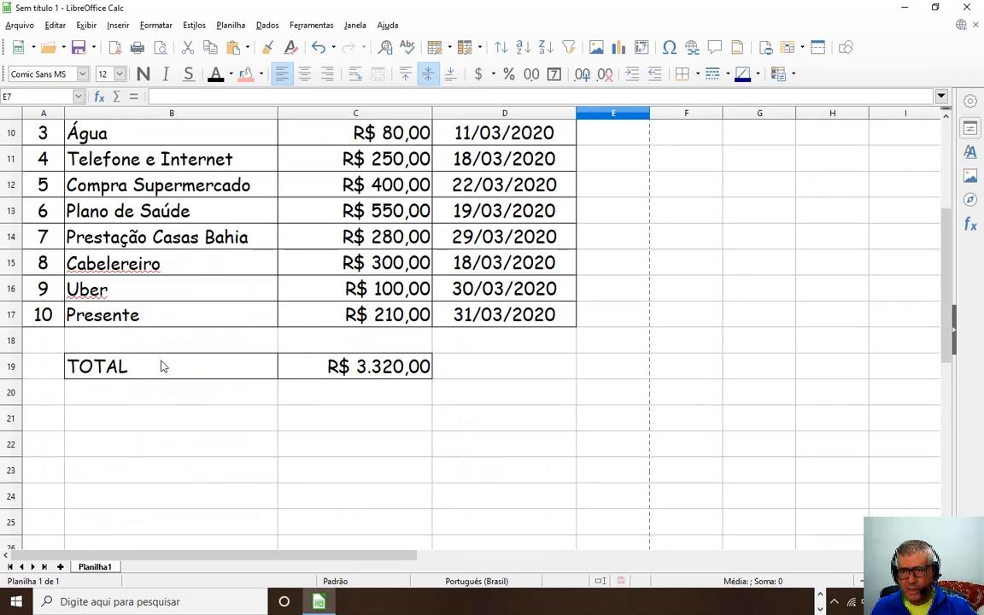
scroll(164, 366, up, 2)
drag(47, 236, 47, 468)
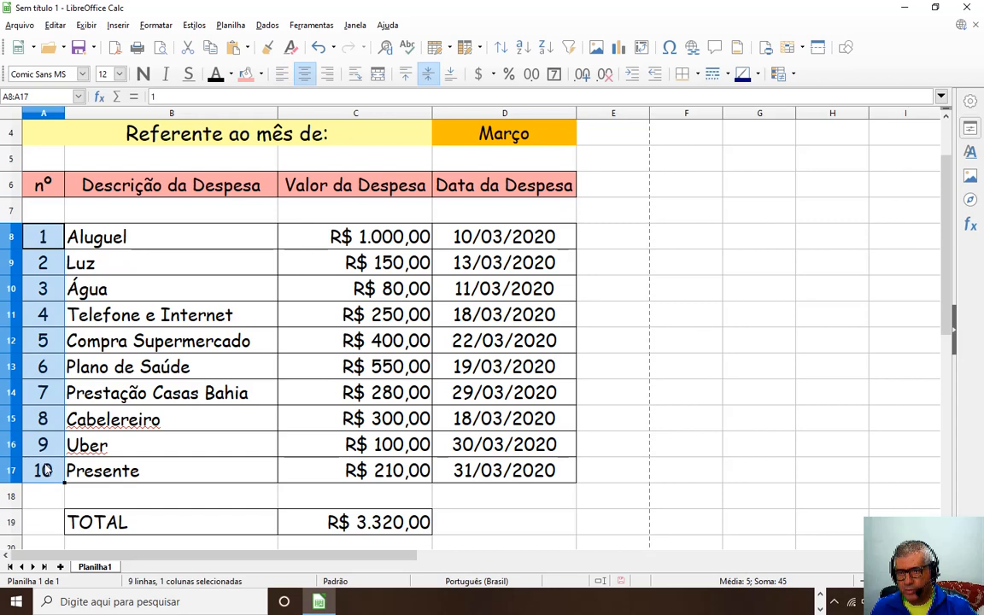
click(260, 73)
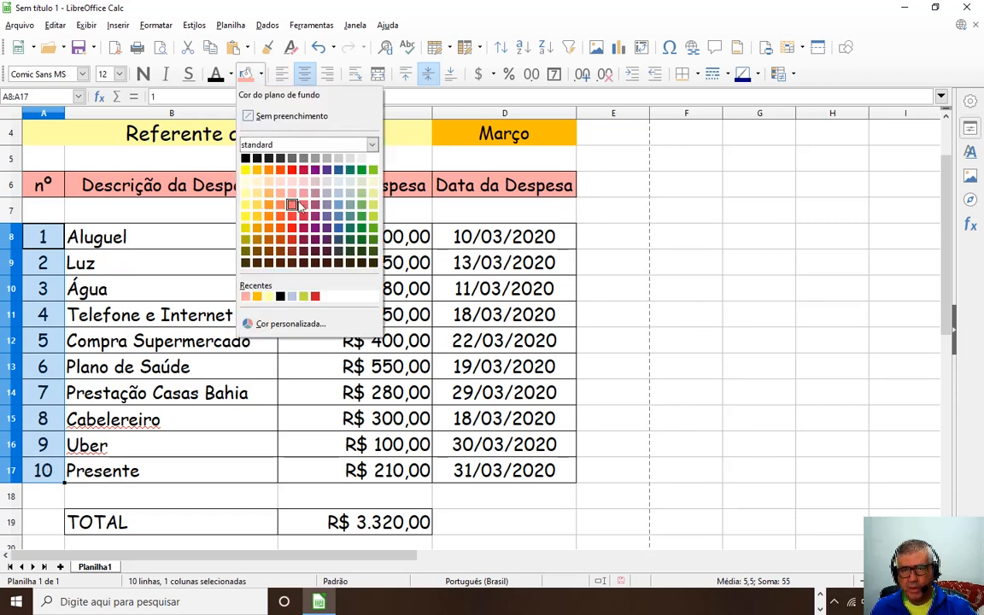
click(360, 227)
click(214, 290)
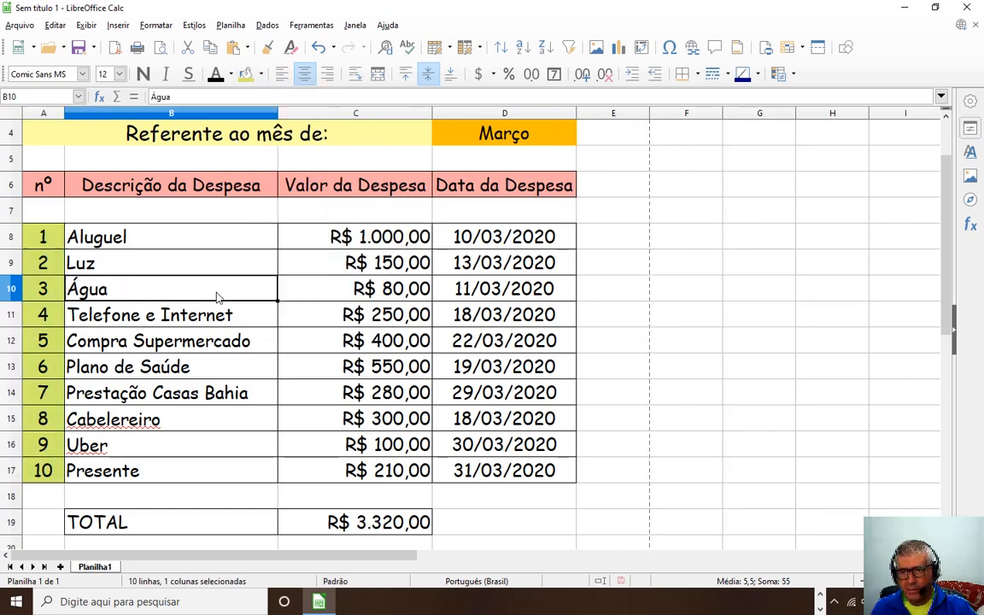
Fill the expense descriptions in B8:B17 with light yellow.
drag(181, 234, 197, 470)
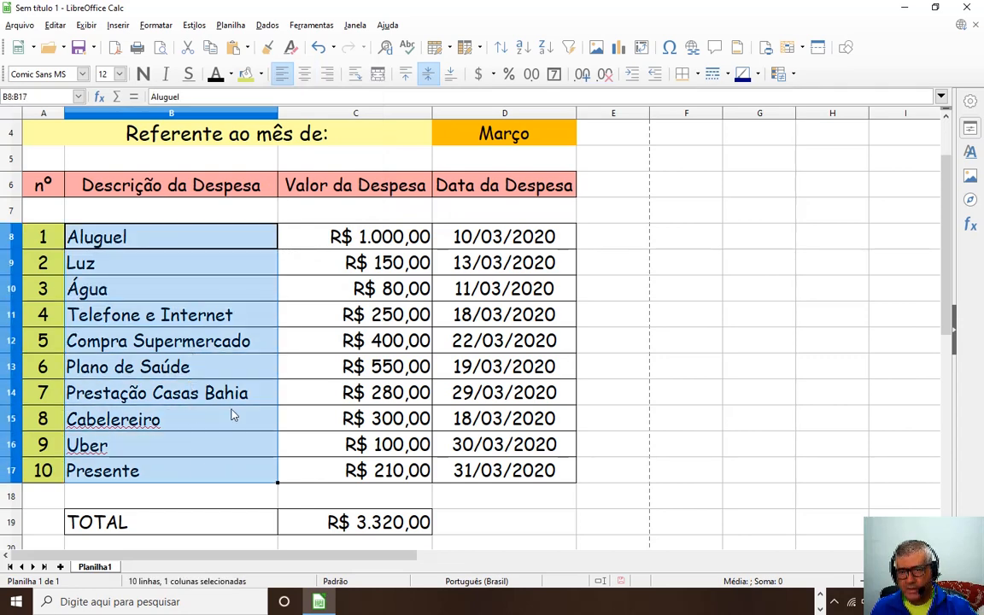
click(261, 74)
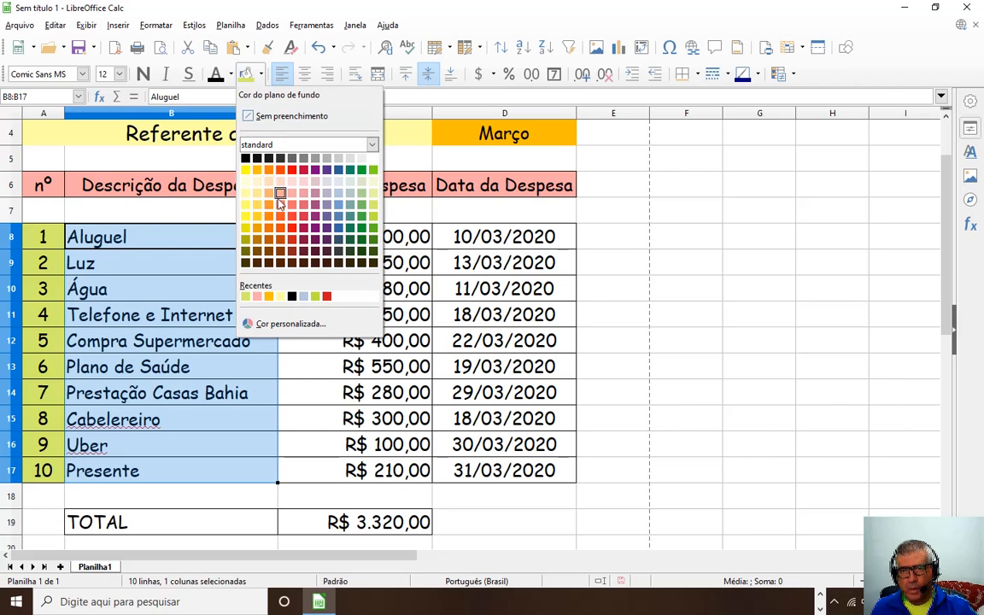
click(280, 296)
click(286, 338)
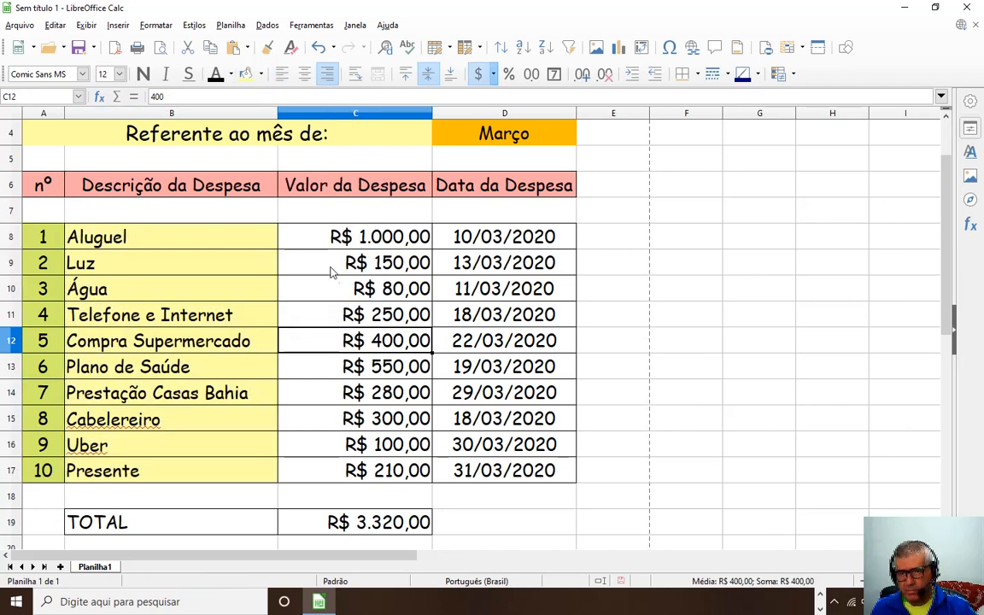
scroll(369, 324, up, 1)
scroll(323, 353, down, 3)
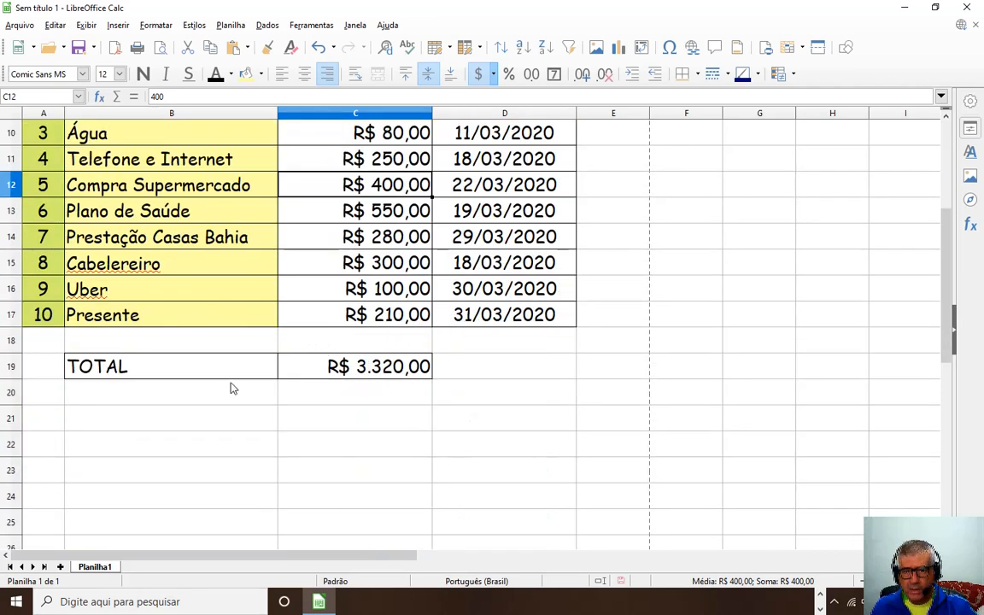
Make the TOTAL row B19:C19 bold red text on a light yellow fill.
drag(123, 376, 321, 362)
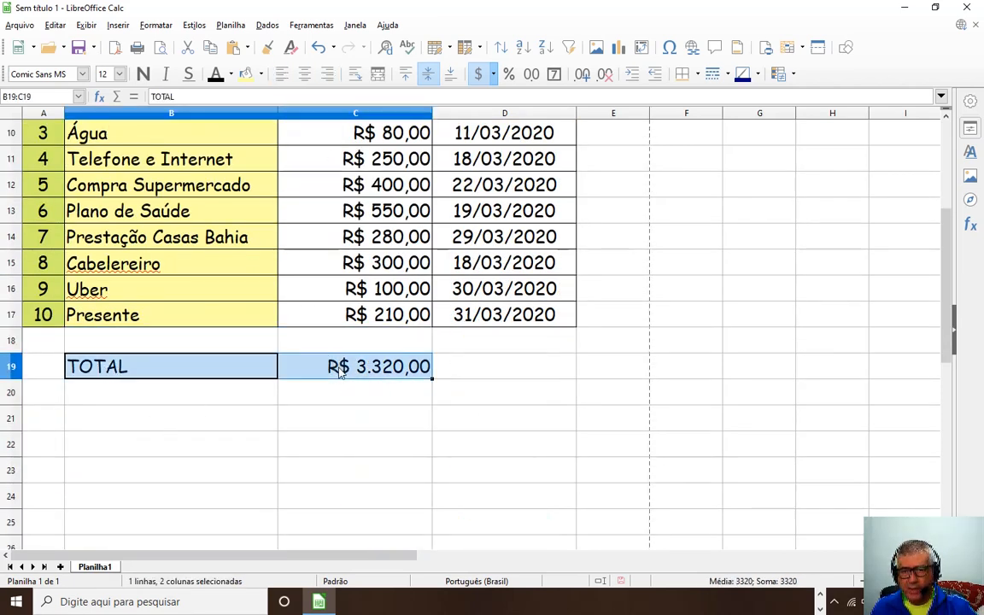
click(231, 75)
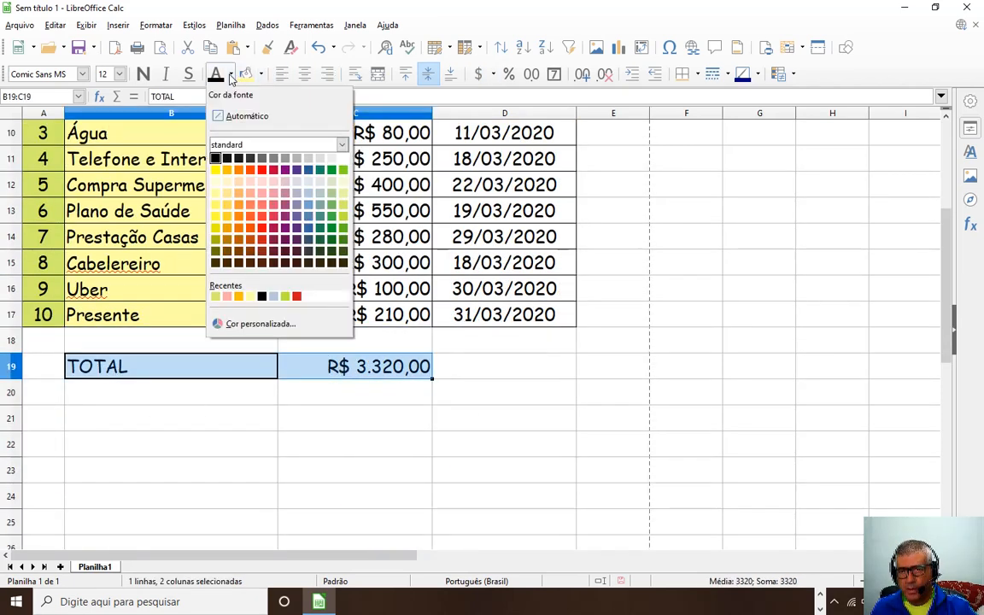
click(259, 162)
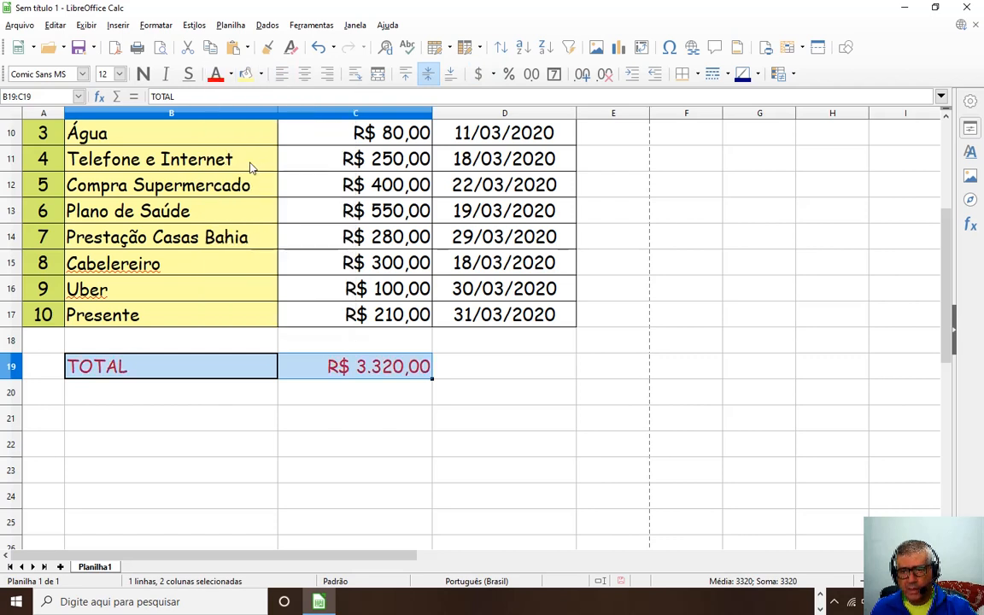
click(143, 73)
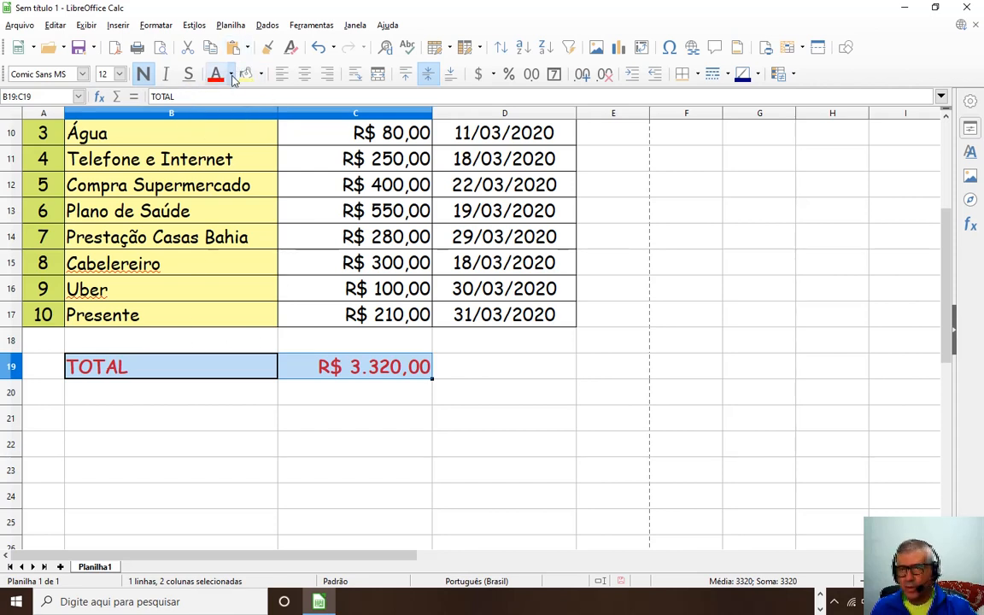
click(261, 76)
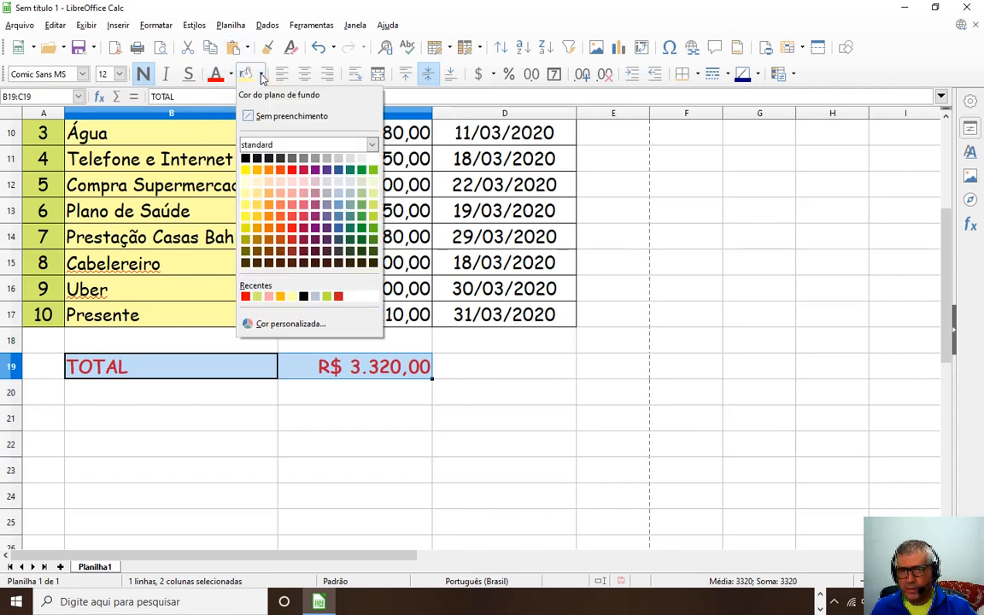
click(292, 296)
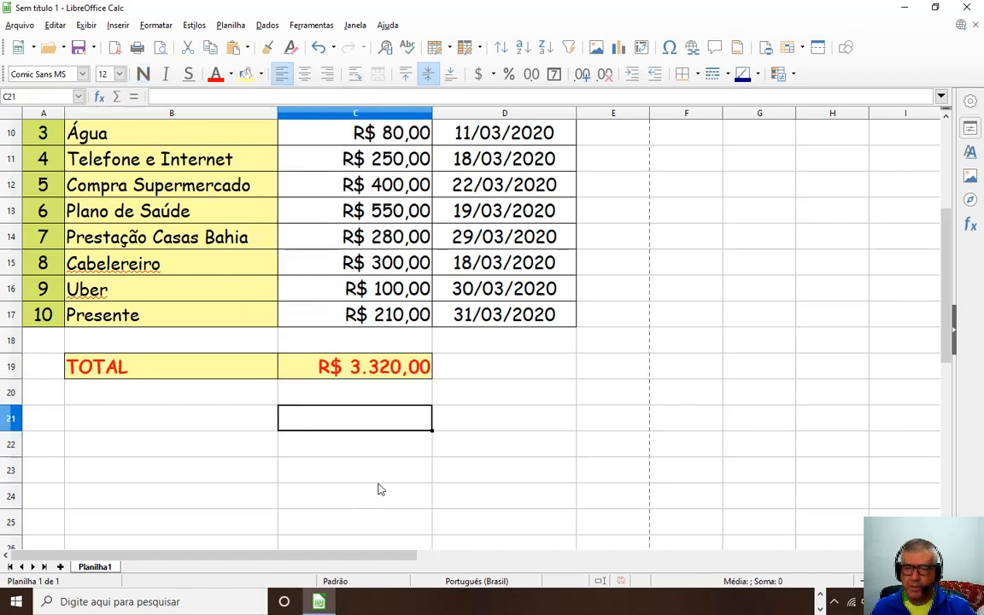
scroll(578, 415, up, 3)
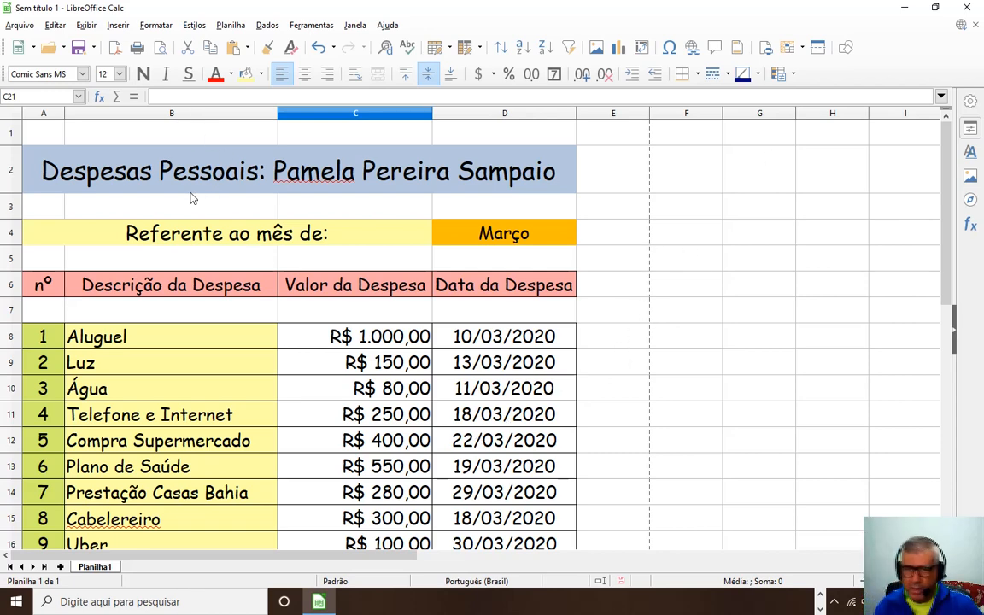
click(161, 49)
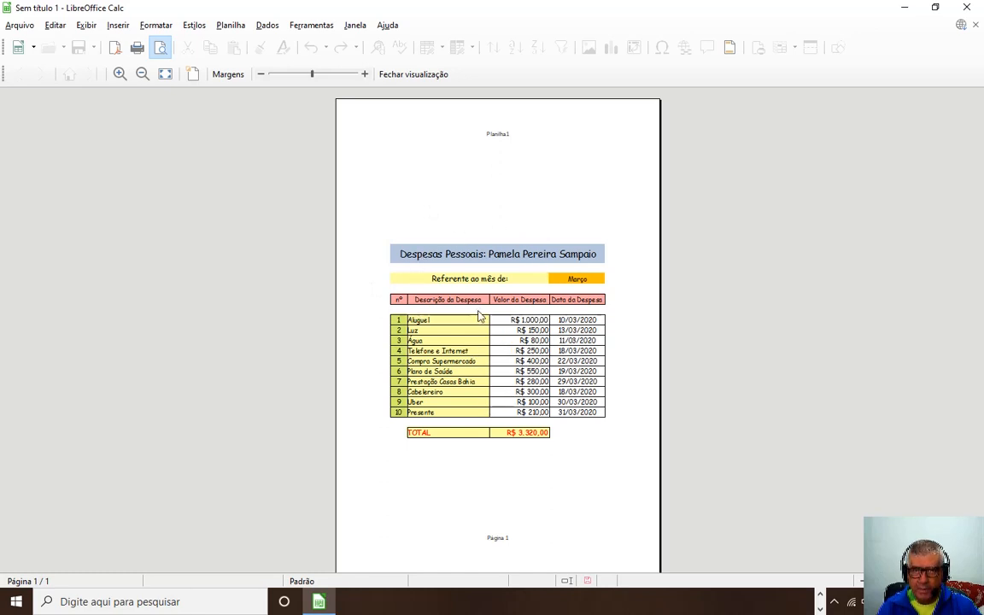
drag(312, 75, 315, 75)
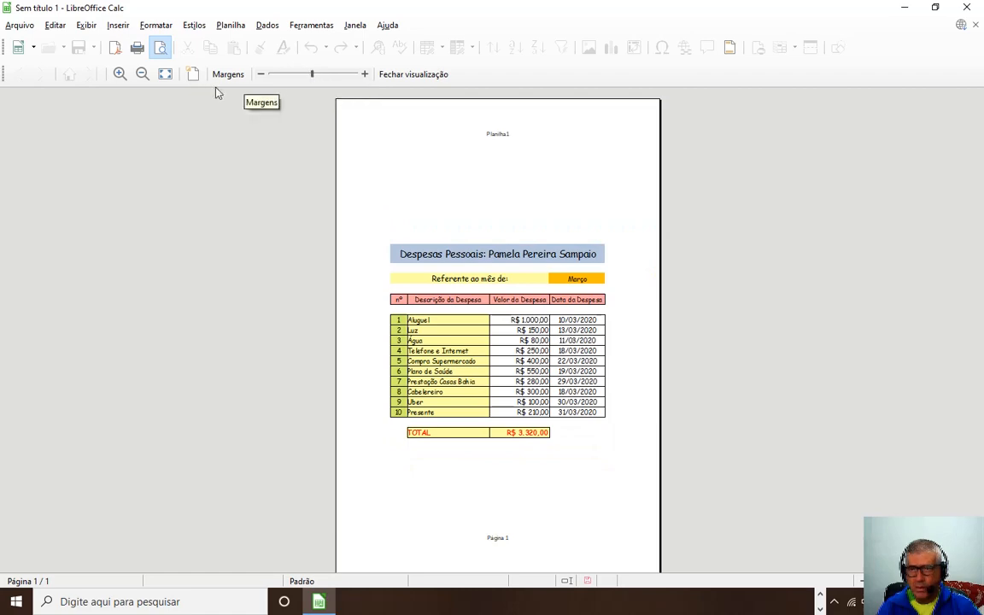
click(120, 73)
click(120, 74)
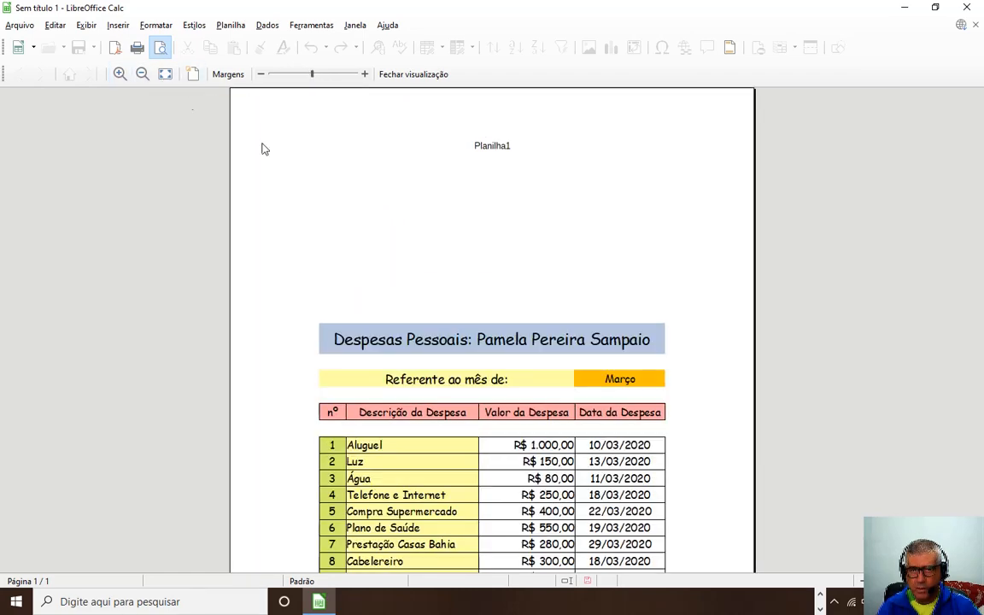
scroll(468, 323, down, 2)
scroll(467, 325, down, 2)
scroll(464, 326, up, 3)
scroll(461, 329, down, 2)
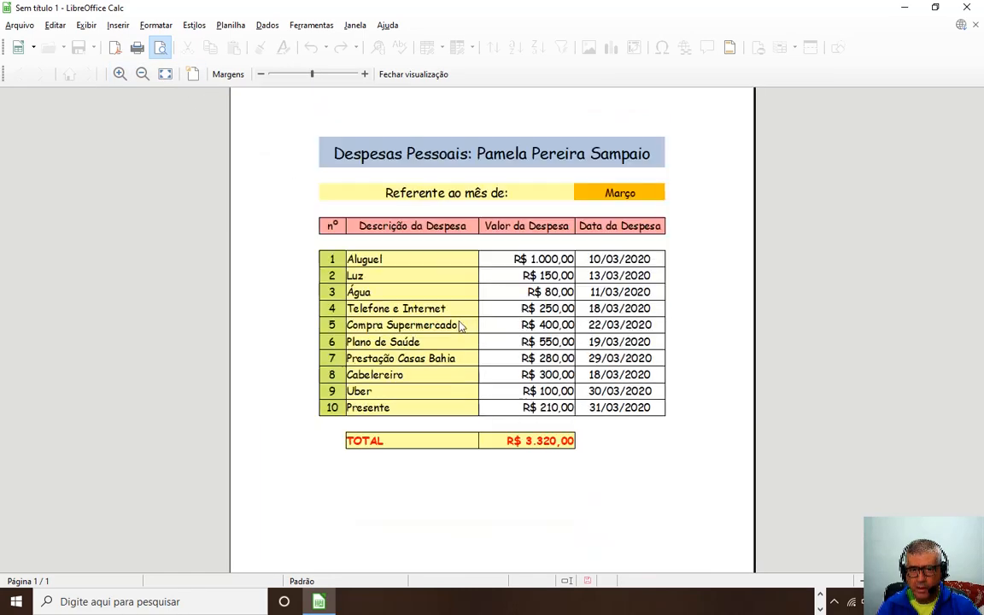
scroll(435, 355, up, 2)
scroll(423, 358, down, 3)
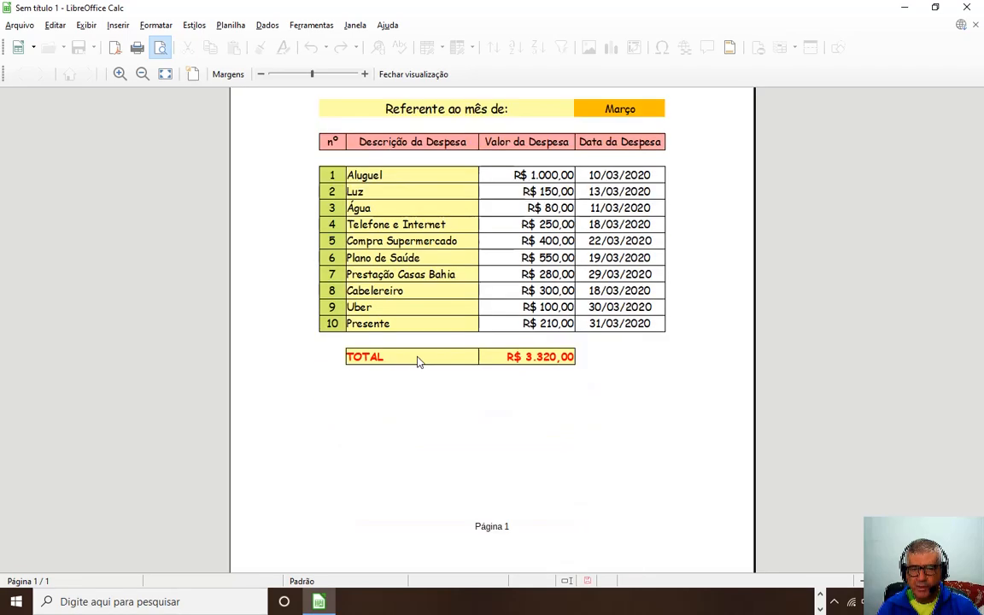
scroll(417, 358, up, 3)
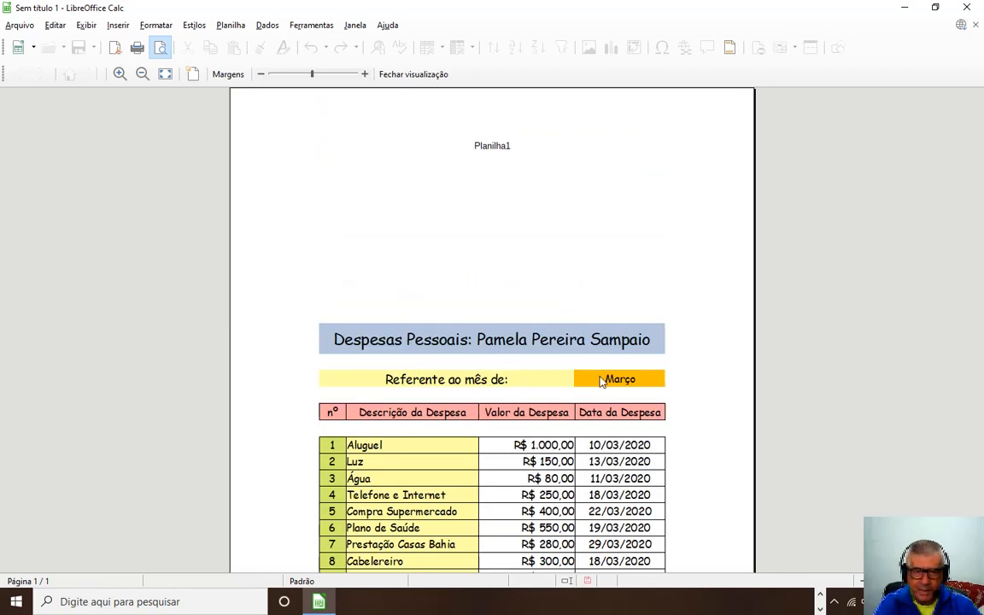
key(Escape)
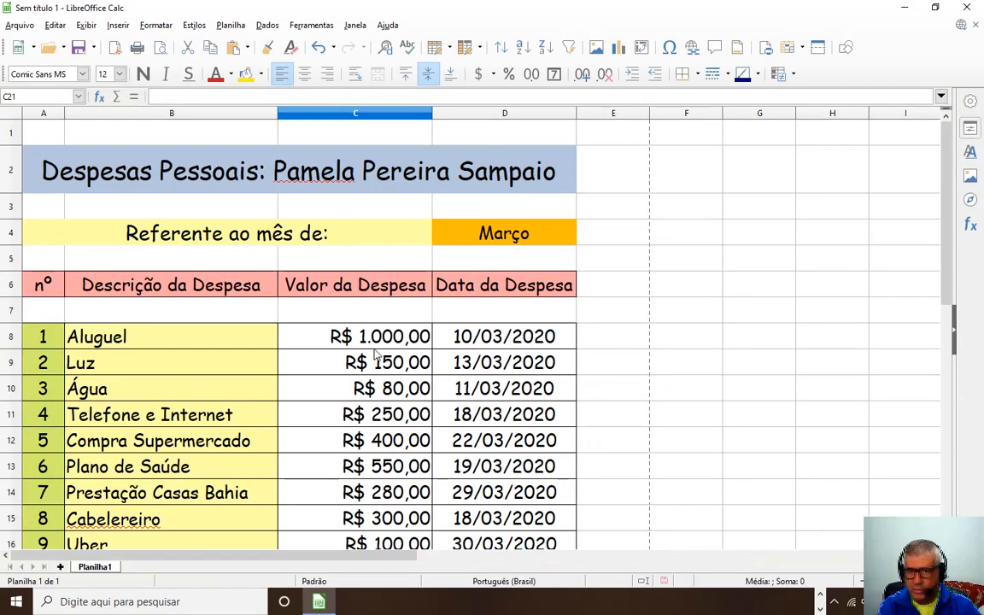
Select rows 3 through 21 of the expense table.
scroll(319, 378, down, 1)
scroll(290, 382, up, 1)
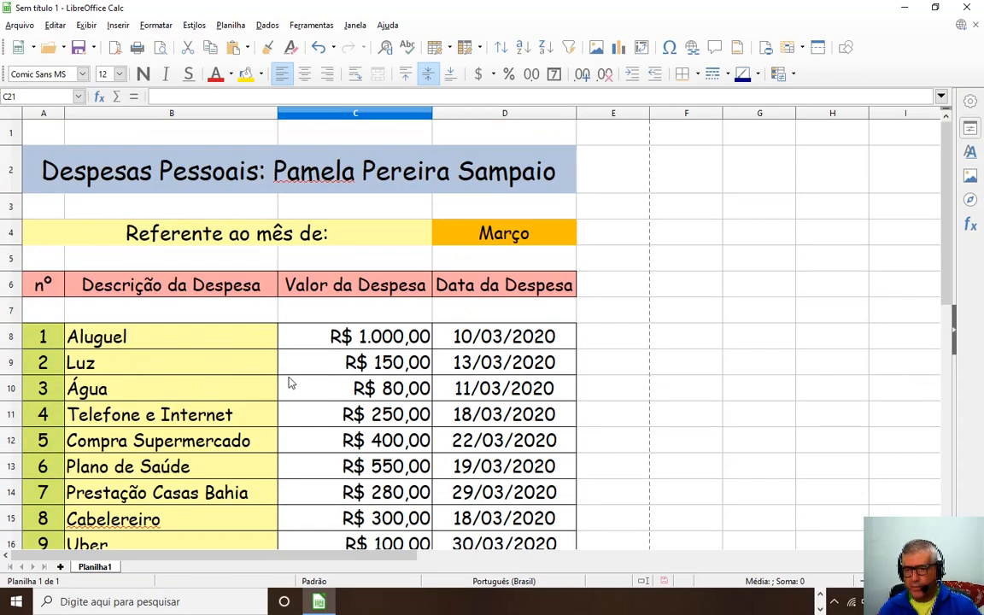
scroll(289, 383, down, 2)
scroll(248, 402, up, 2)
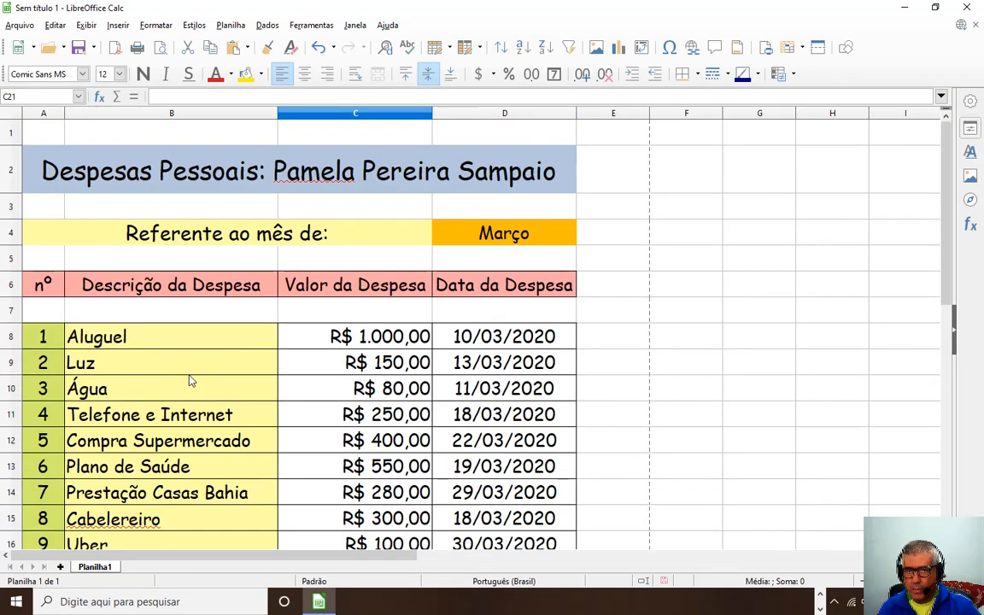
click(12, 210)
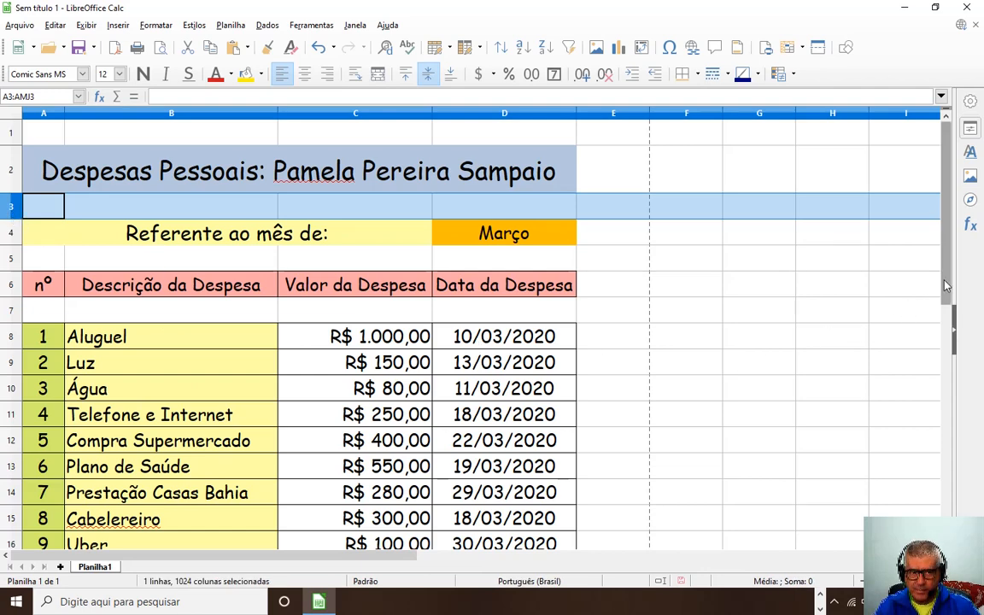
drag(947, 310, 951, 387)
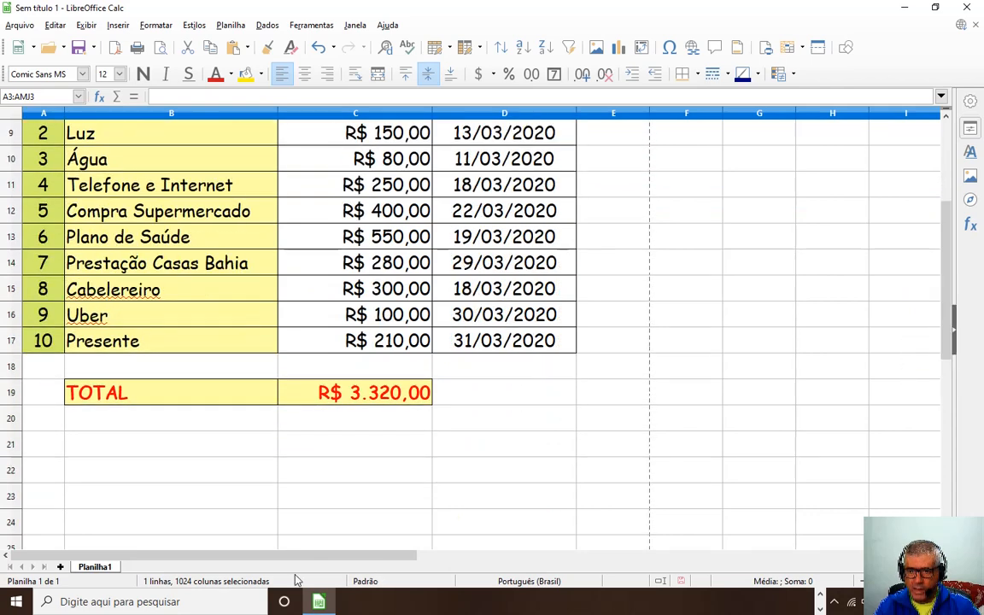
shift+click(15, 444)
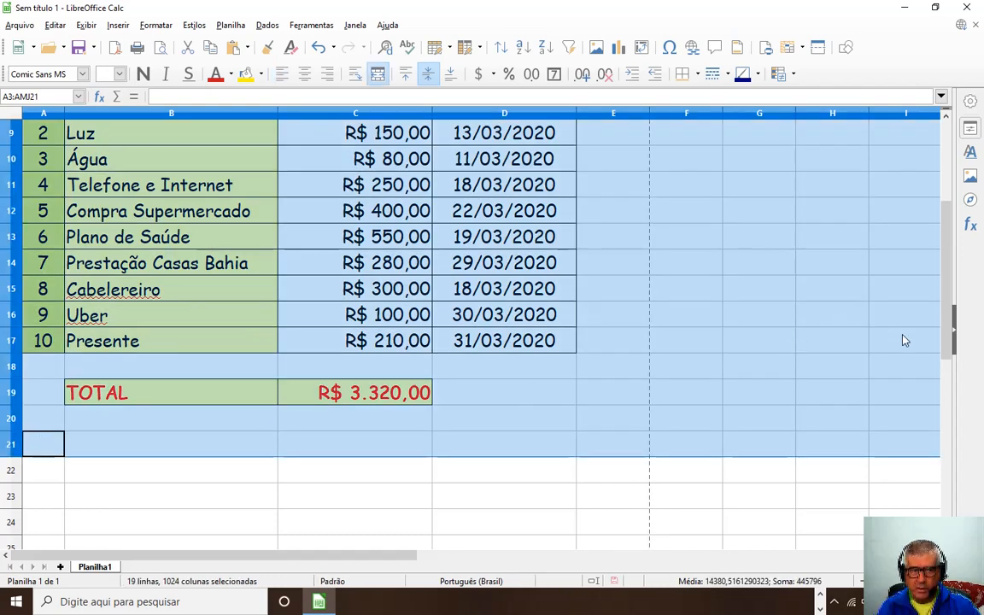
drag(946, 340, 946, 256)
click(581, 362)
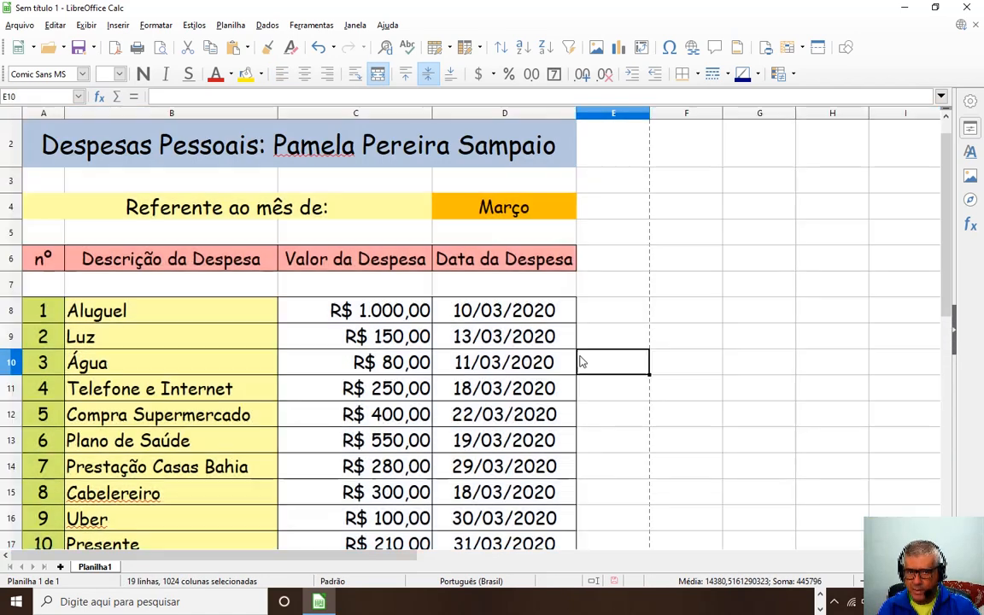
Reselect rows 3 to 21 and make them taller, about 0.82 cm each.
click(11, 184)
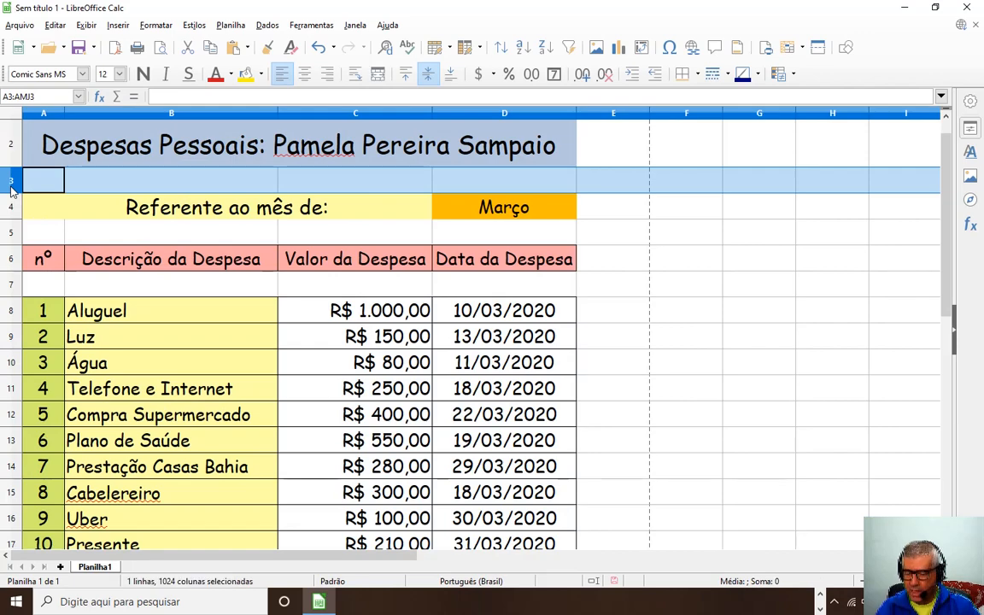
drag(946, 295, 945, 350)
shift+click(11, 472)
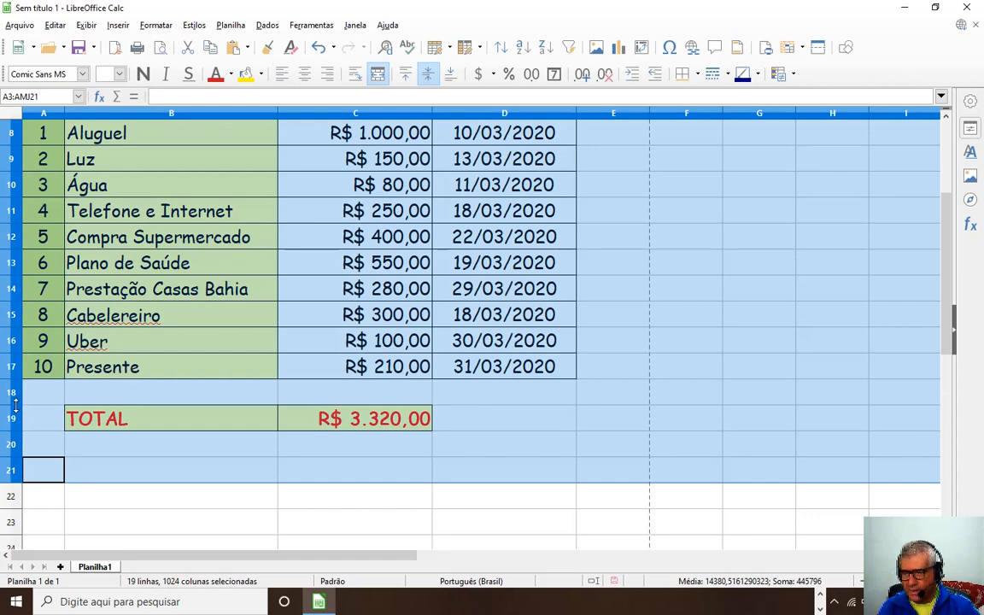
drag(14, 405, 18, 418)
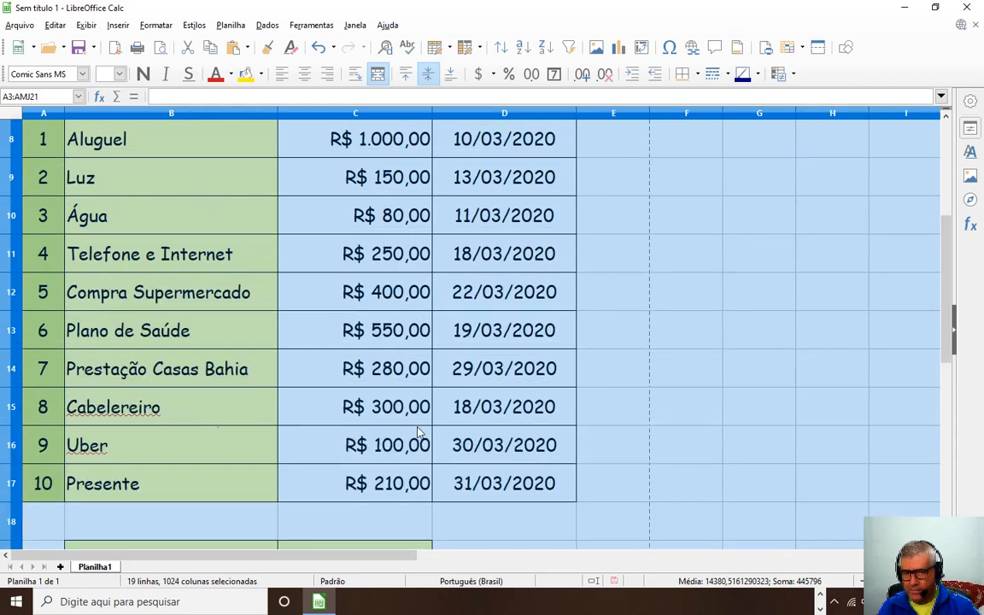
click(693, 418)
scroll(240, 436, up, 3)
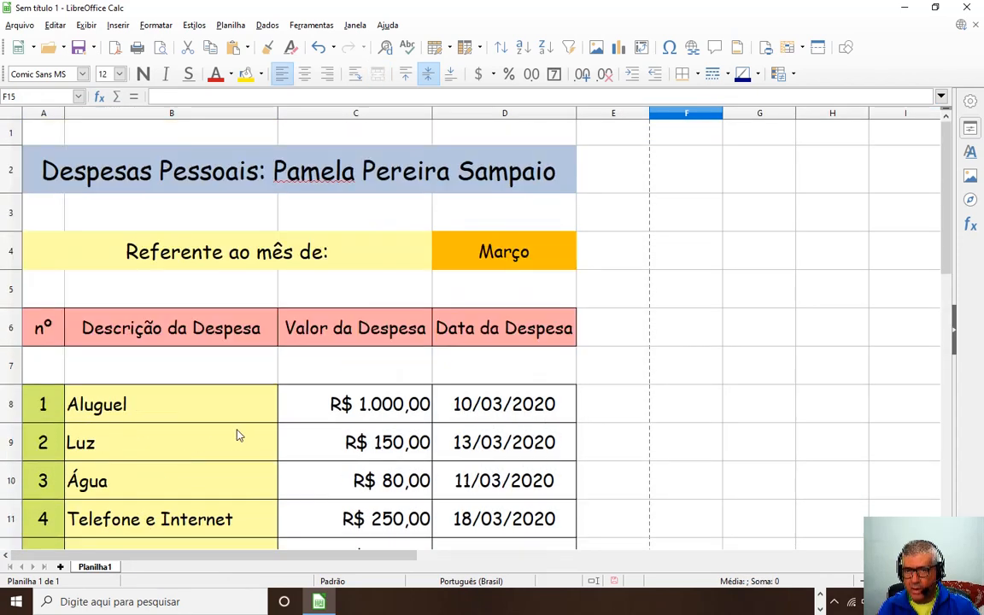
click(55, 249)
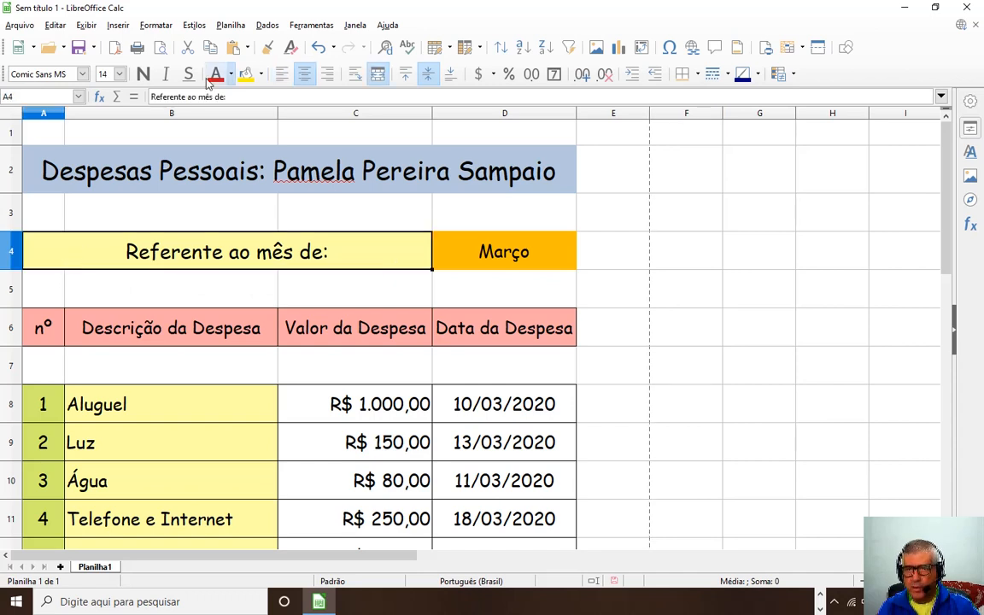
click(162, 49)
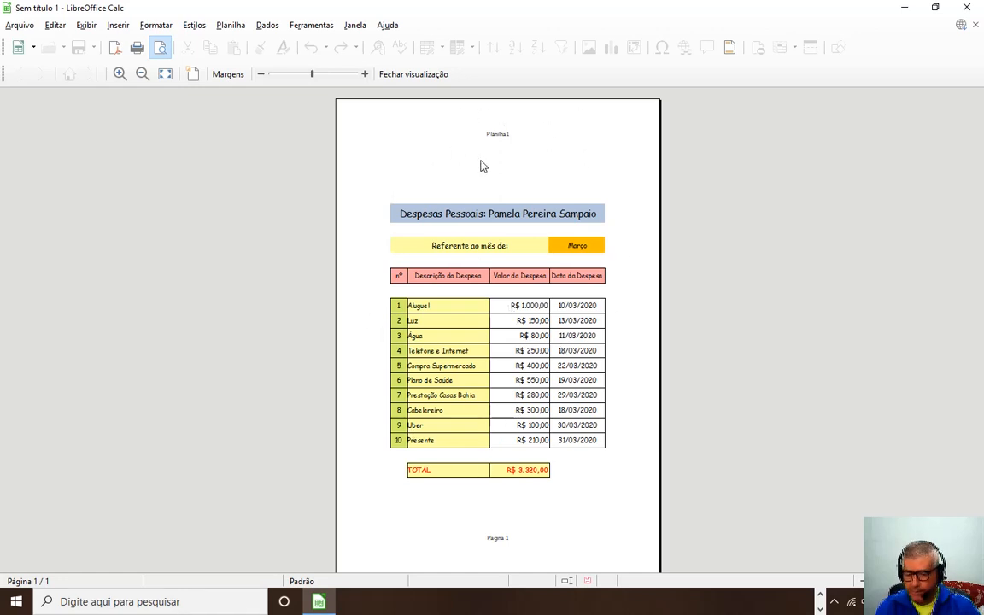
key(Escape)
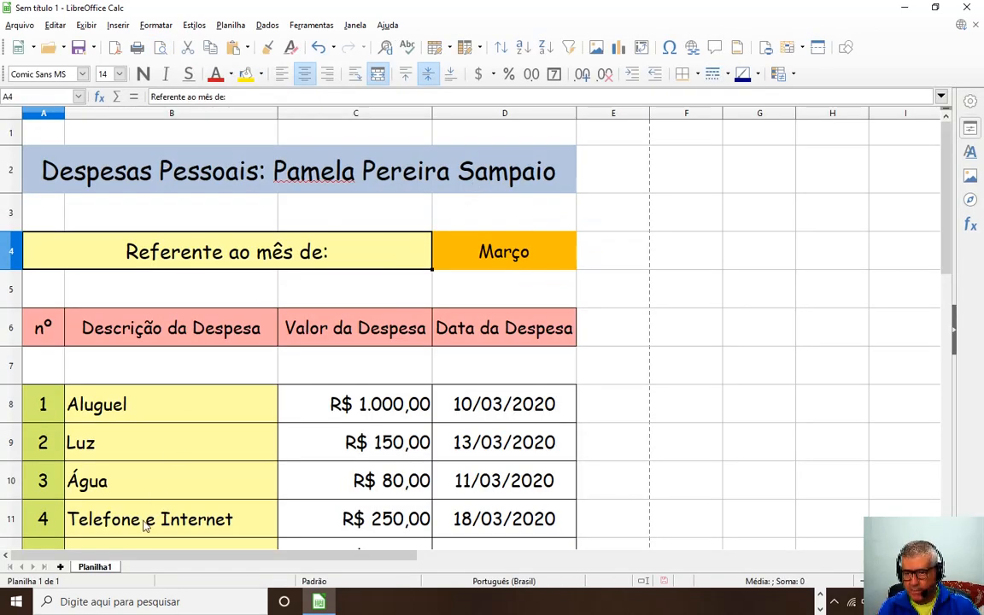
double_click(96, 567)
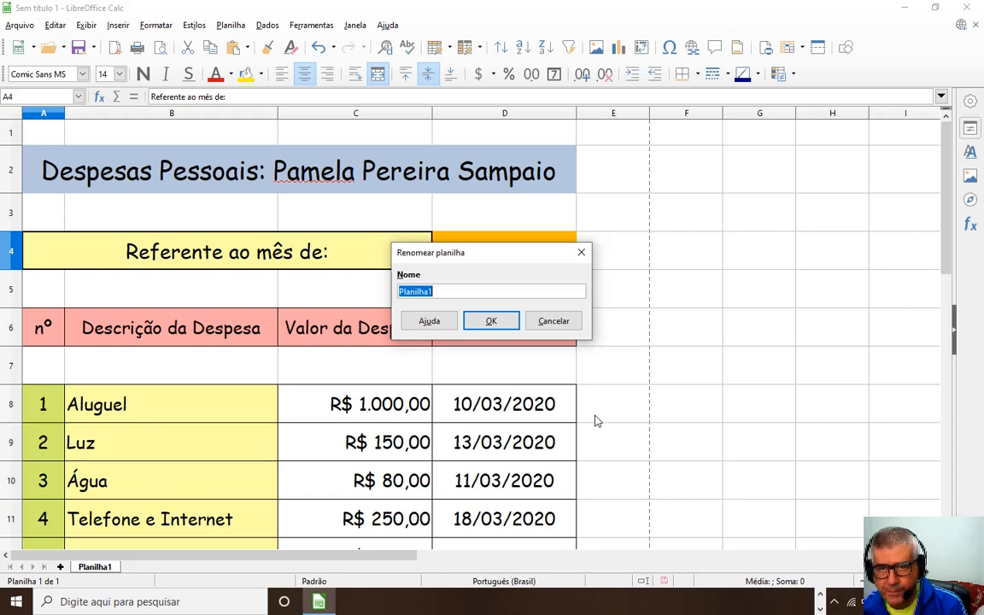
Rename the Planilha1 sheet to DESPESAS PESSOAIS and check it in Print Preview.
text(d)
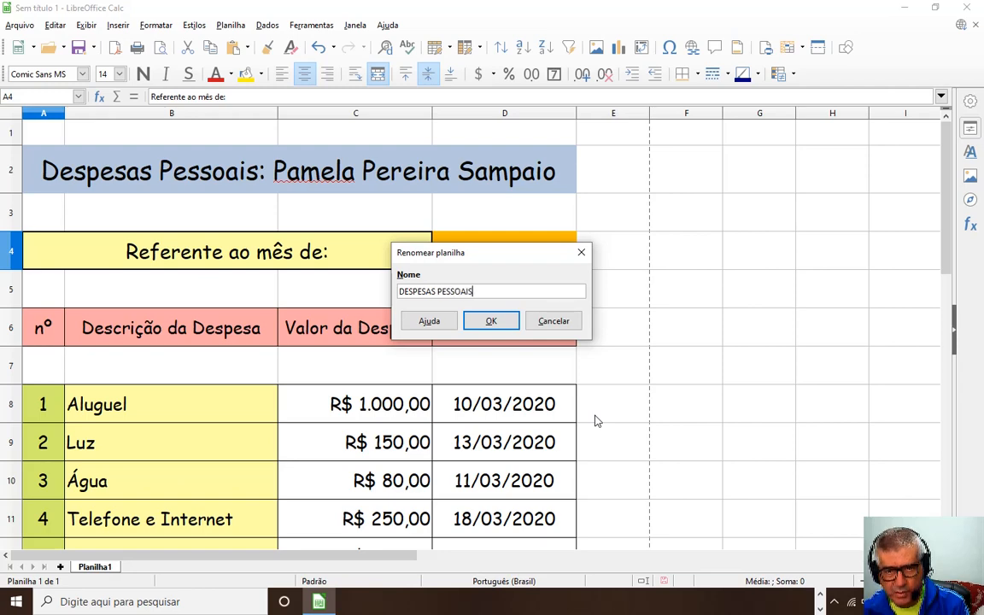
click(503, 317)
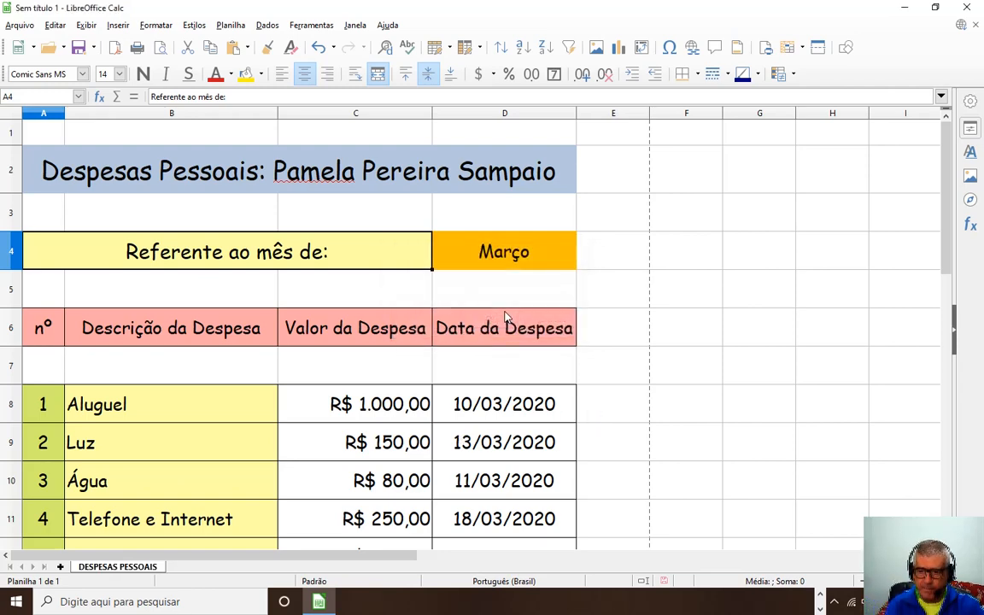
scroll(290, 302, down, 11)
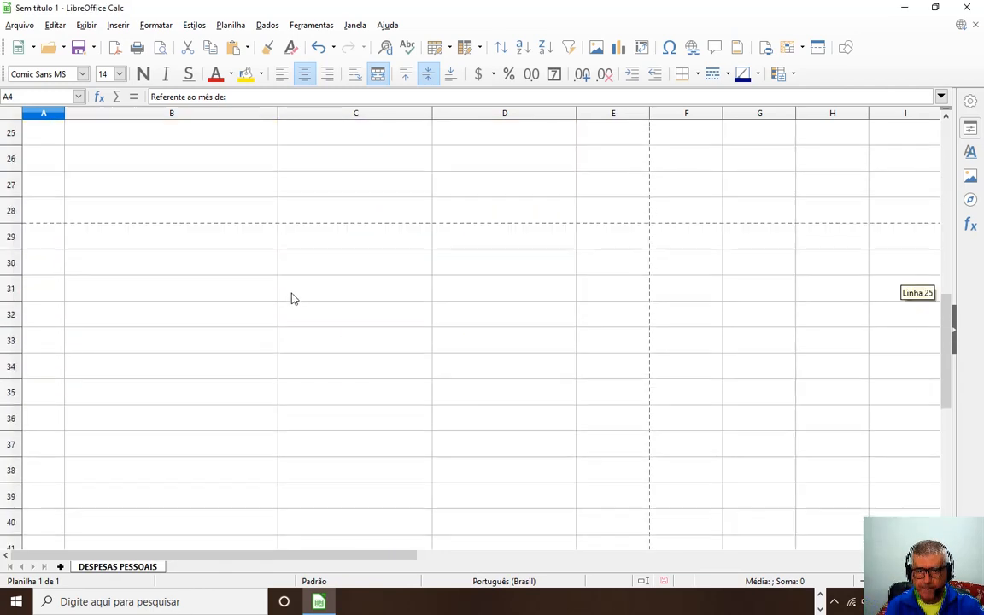
scroll(293, 301, up, 11)
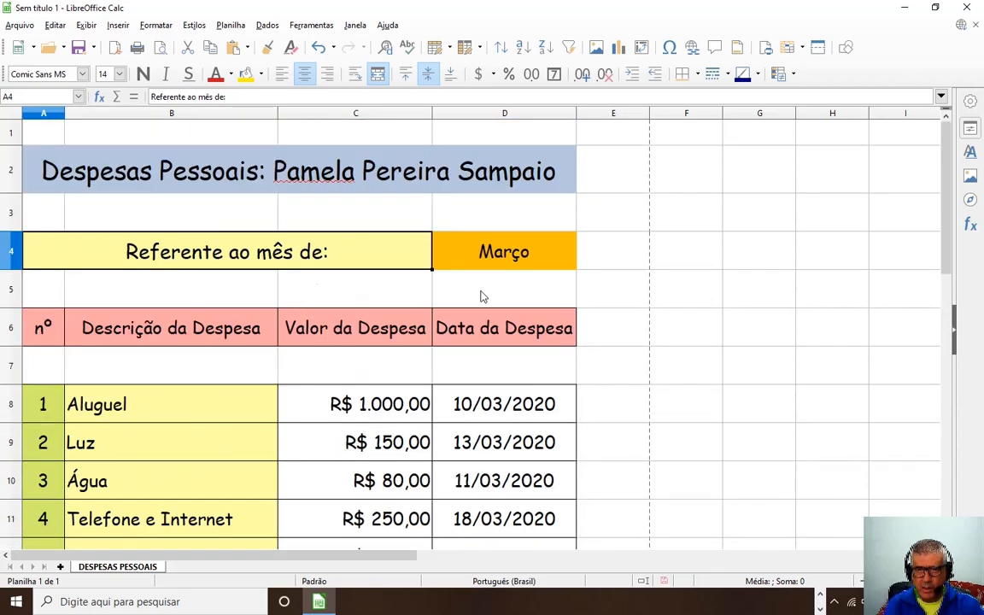
click(159, 47)
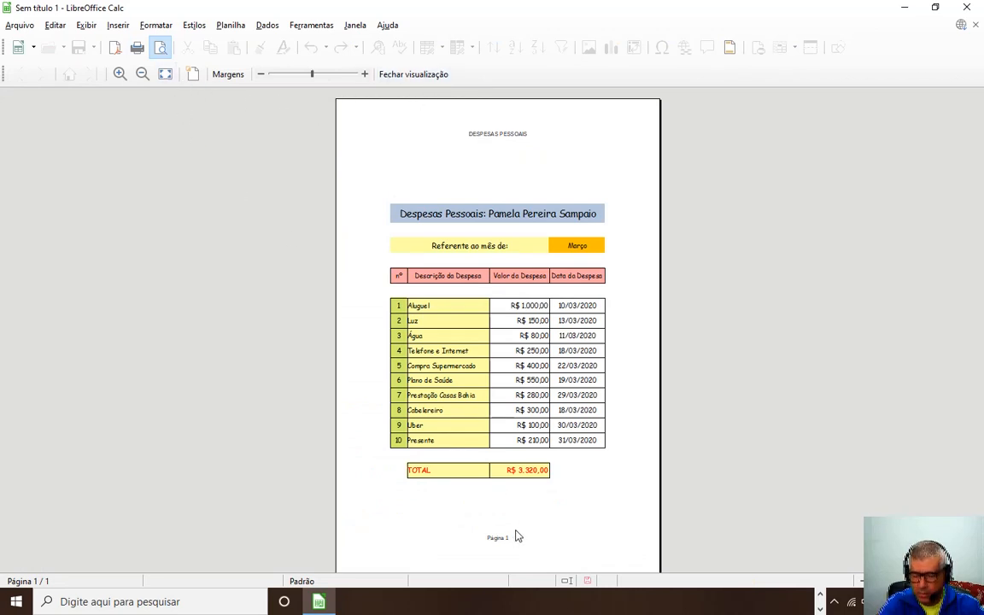
key(Escape)
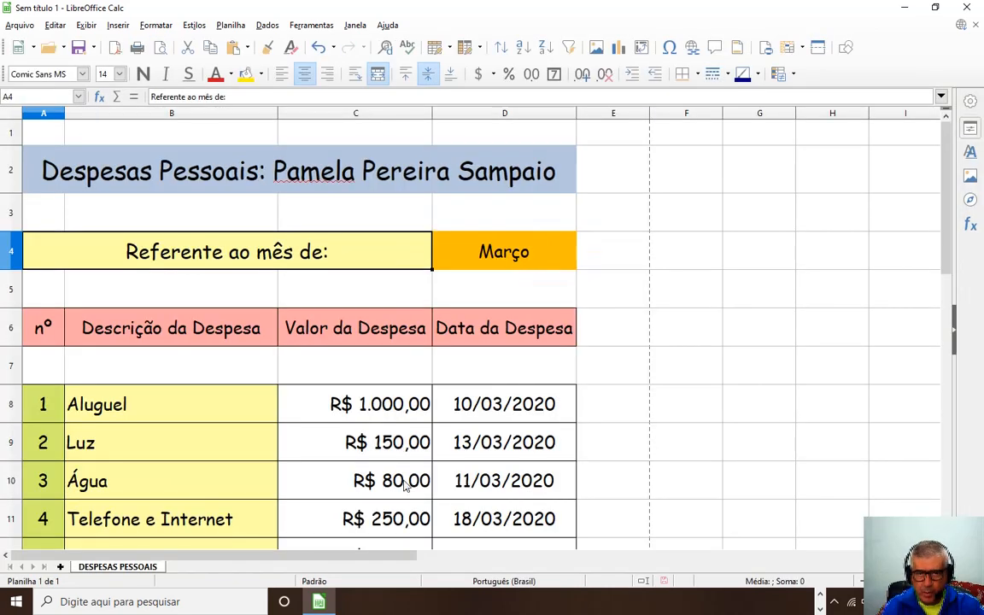
click(11, 213)
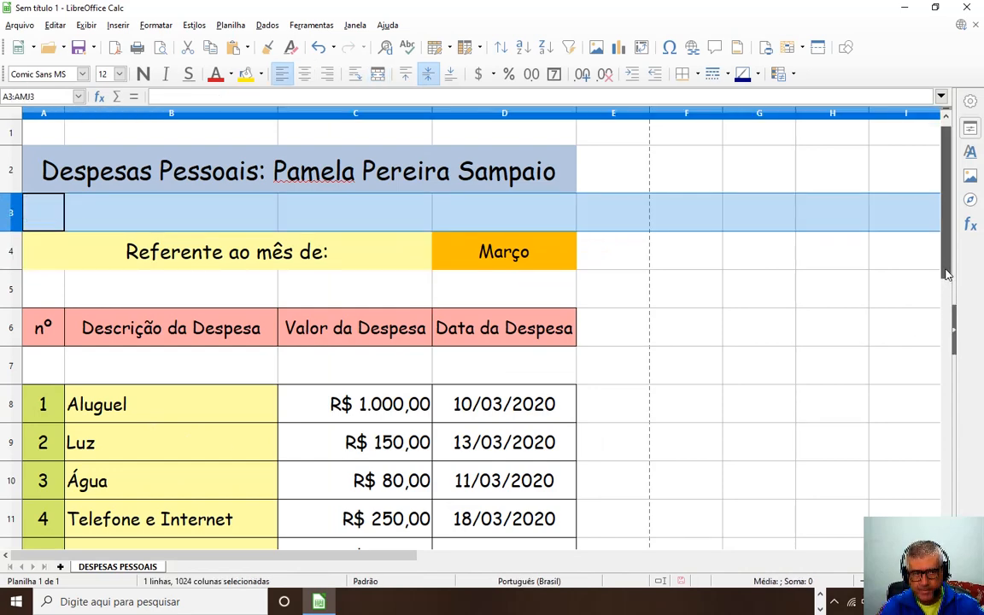
drag(952, 313, 948, 436)
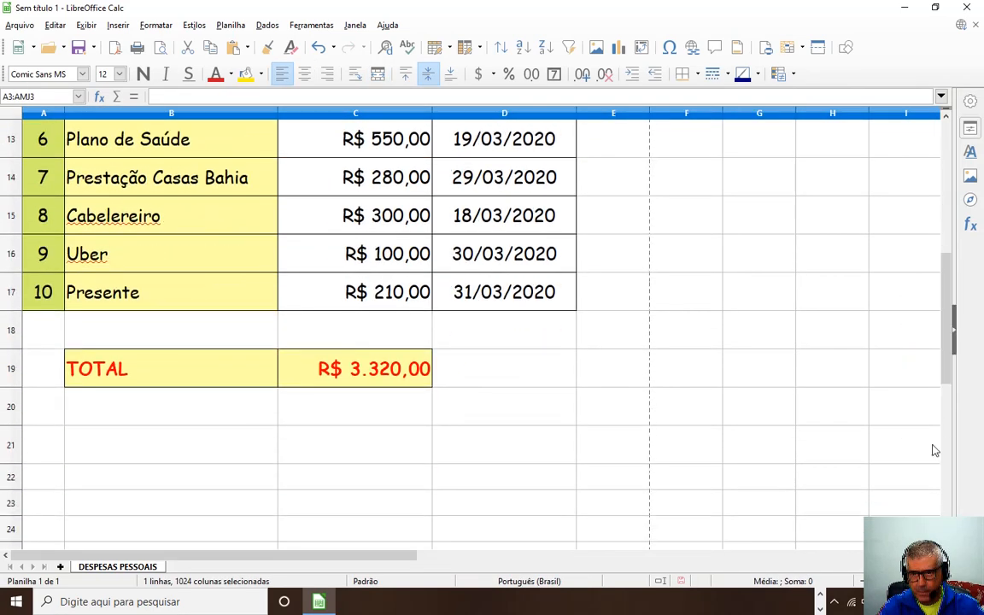
shift+click(20, 479)
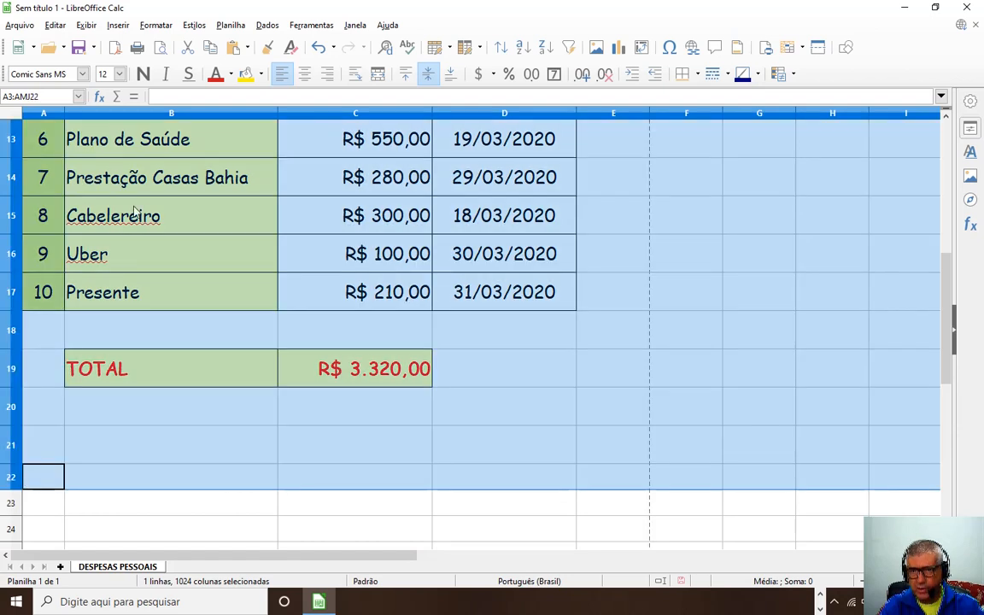
drag(15, 348, 17, 353)
click(738, 384)
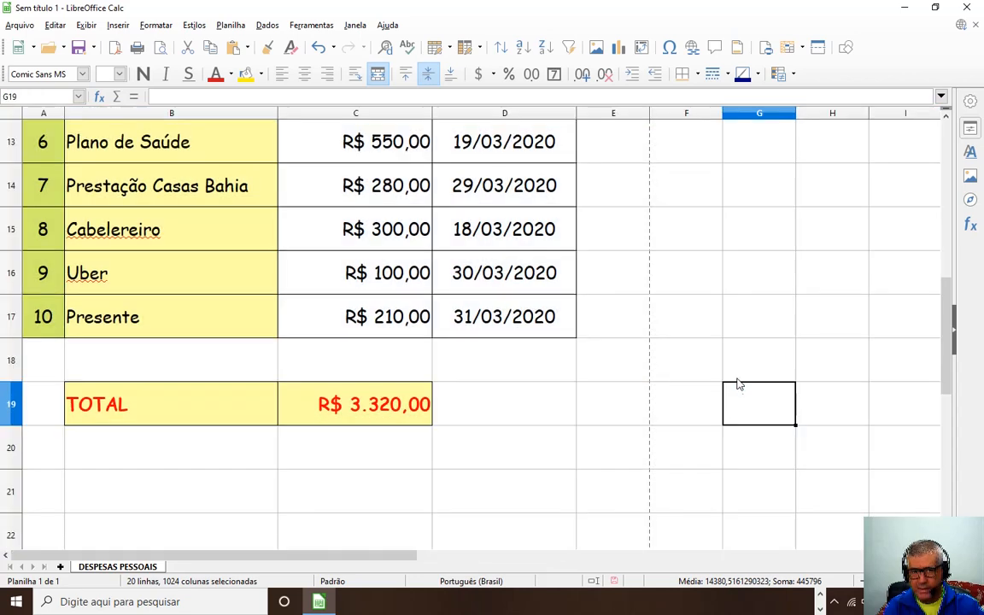
click(160, 48)
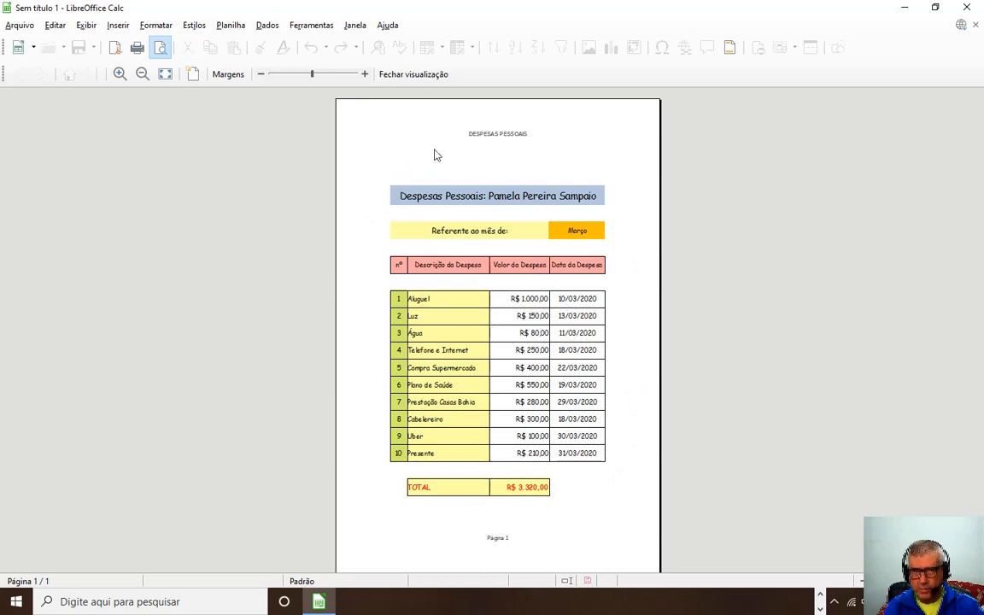
key(Escape)
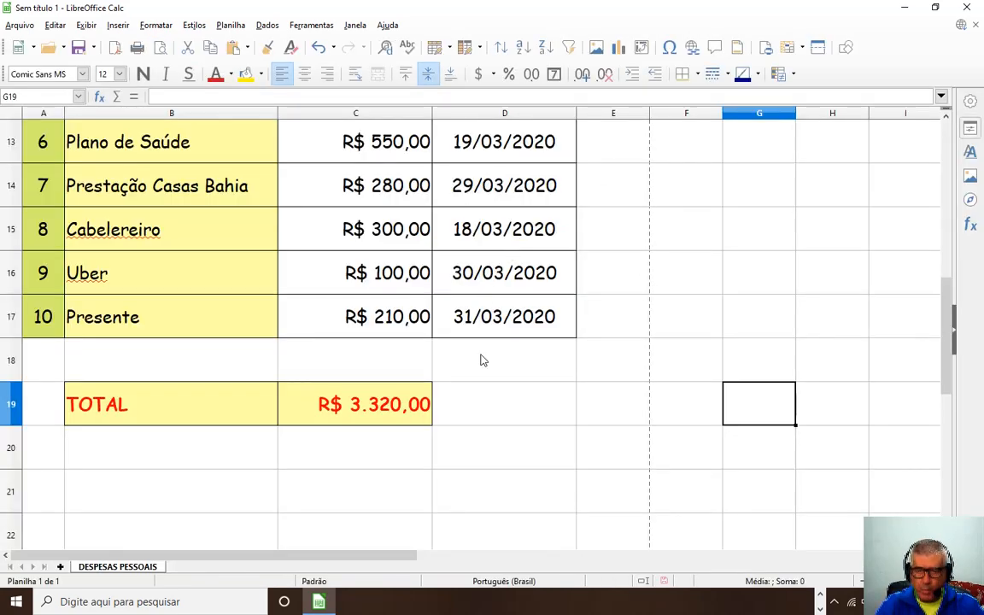
Zoom out step by step until the month header through the TOTAL row fits on screen.
scroll(256, 384, up, 4)
scroll(252, 384, down, 2)
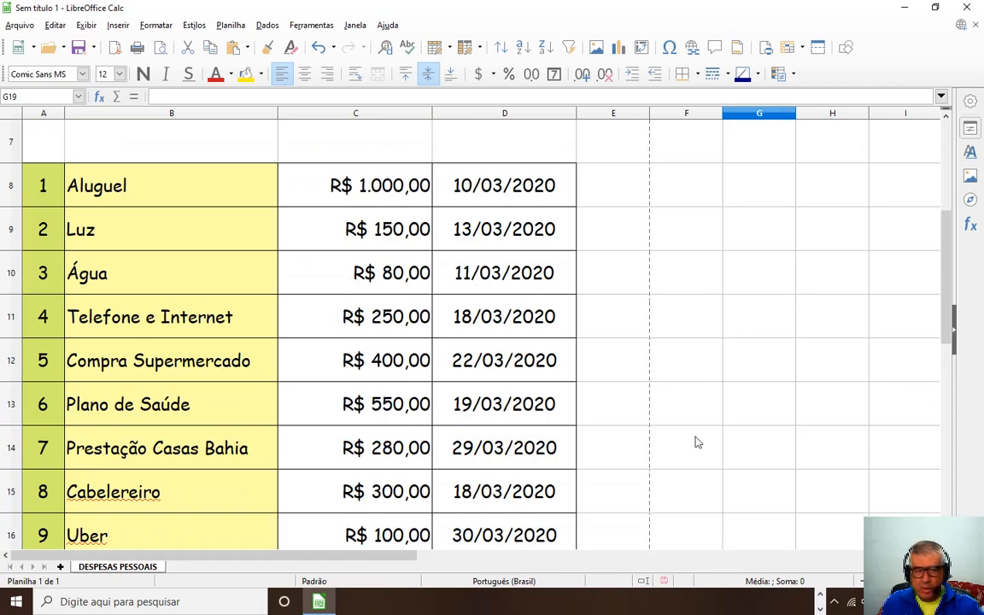
click(866, 581)
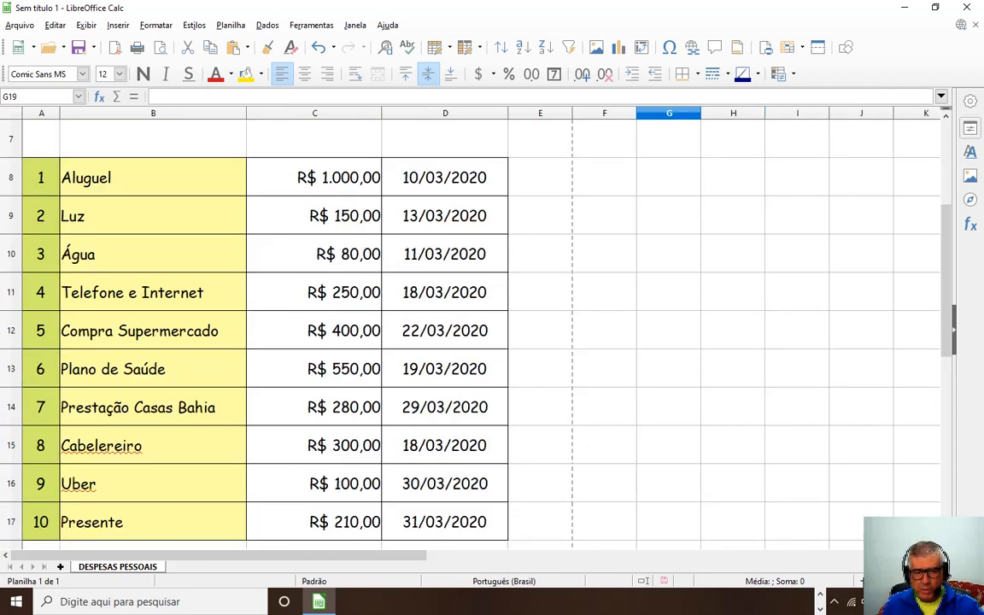
click(867, 581)
scroll(385, 447, up, 2)
scroll(390, 450, down, 2)
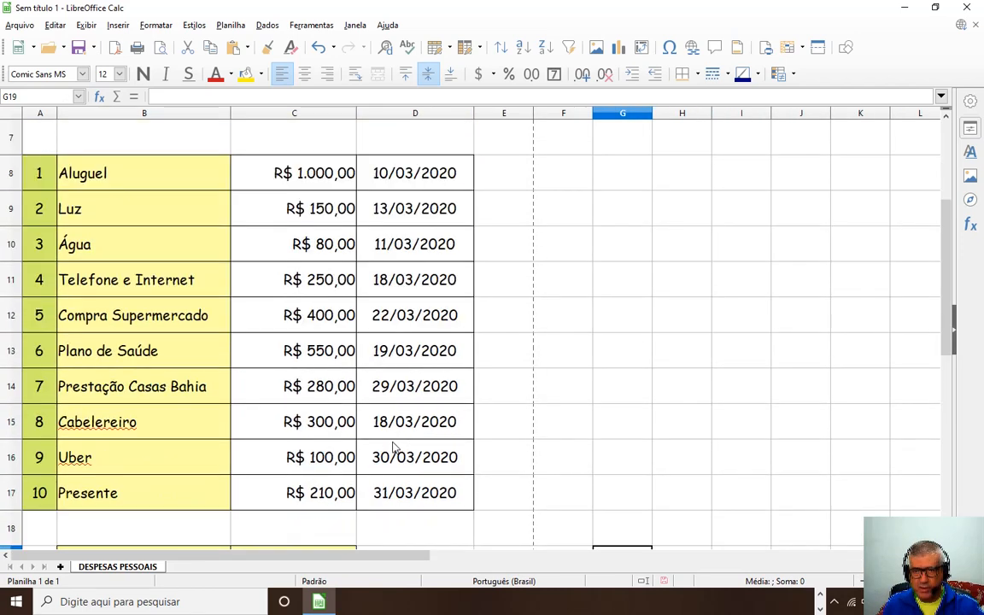
ctrl+scroll(265, 443, down, 2)
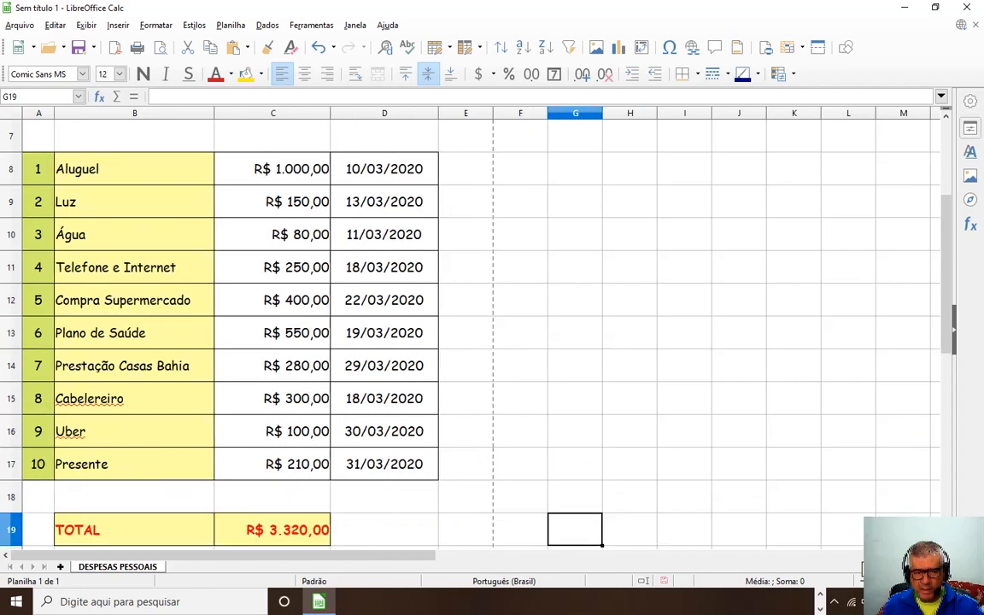
scroll(355, 409, up, 2)
scroll(354, 408, down, 1)
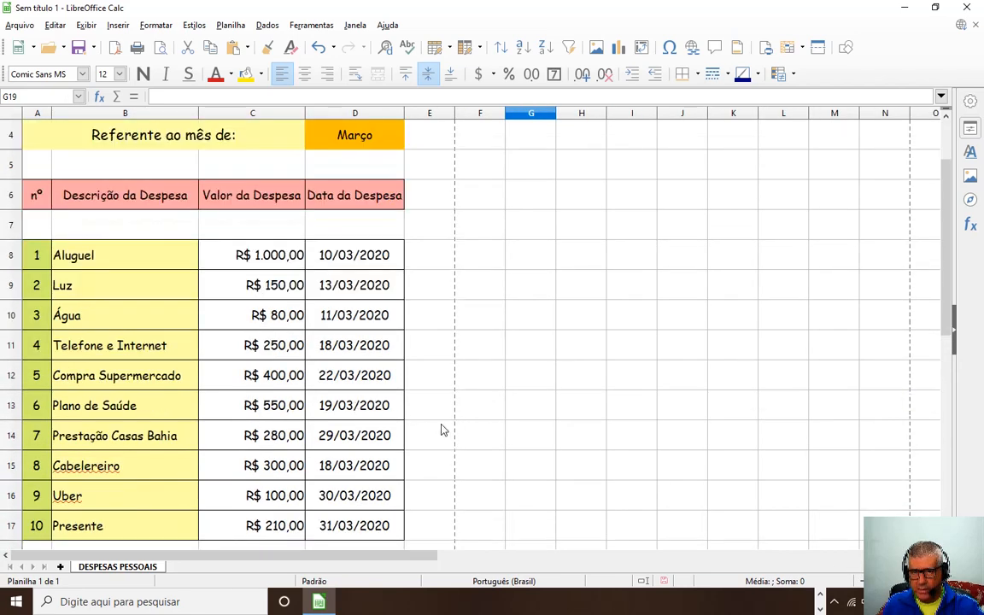
click(864, 581)
click(864, 581)
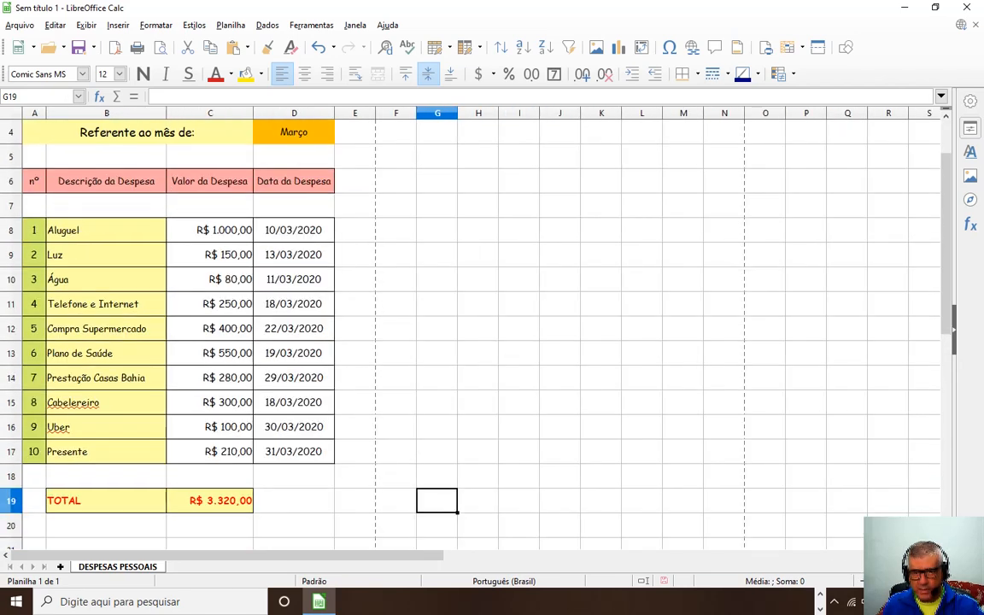
scroll(286, 382, up, 1)
scroll(231, 369, down, 1)
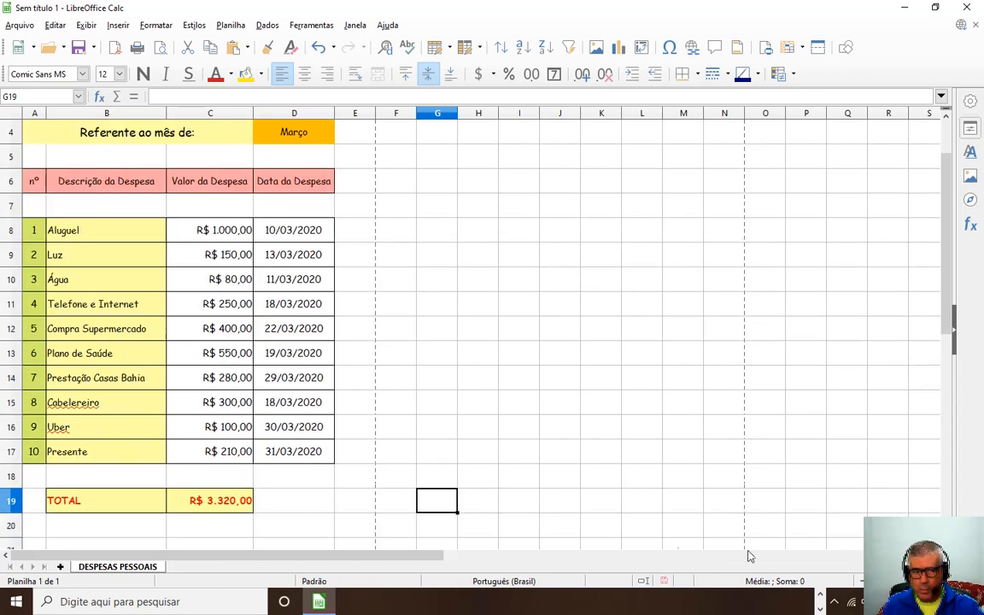
click(864, 581)
click(864, 581)
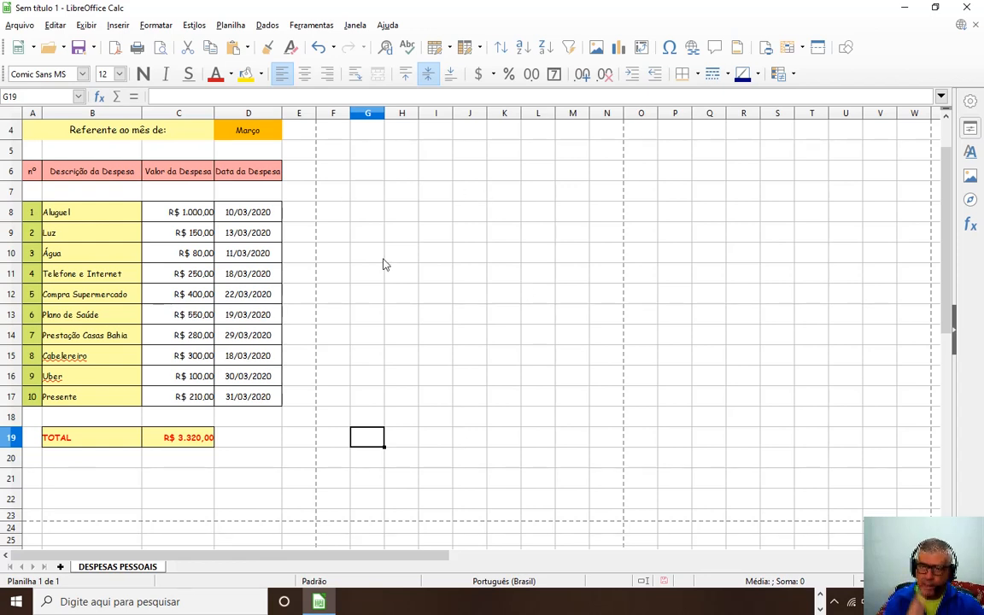
Create a new LIBREOFFICE_CALC folder in the parent directory and open it.
click(83, 51)
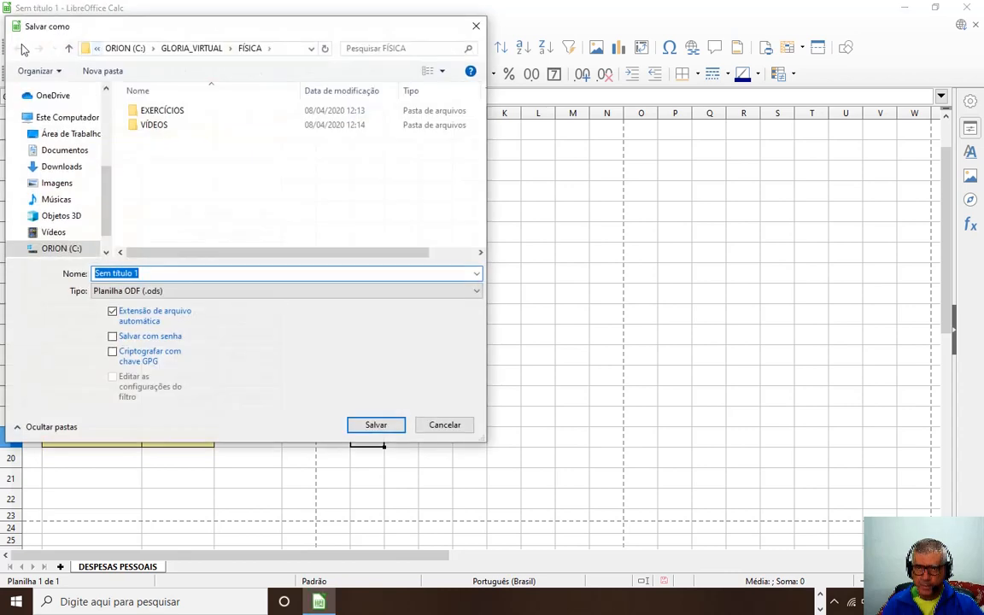
click(191, 48)
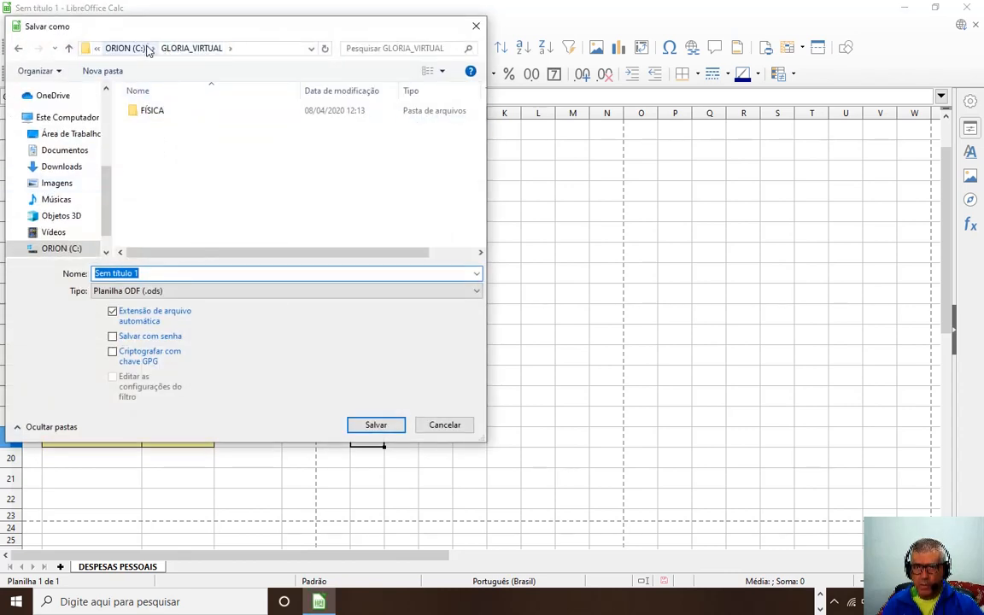
click(103, 71)
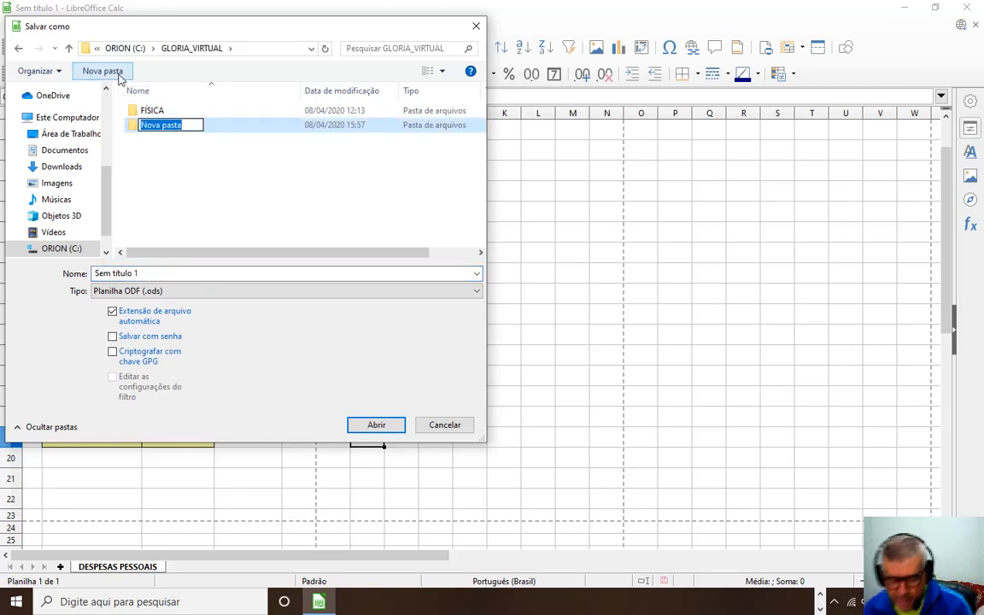
text(LIBREOF)
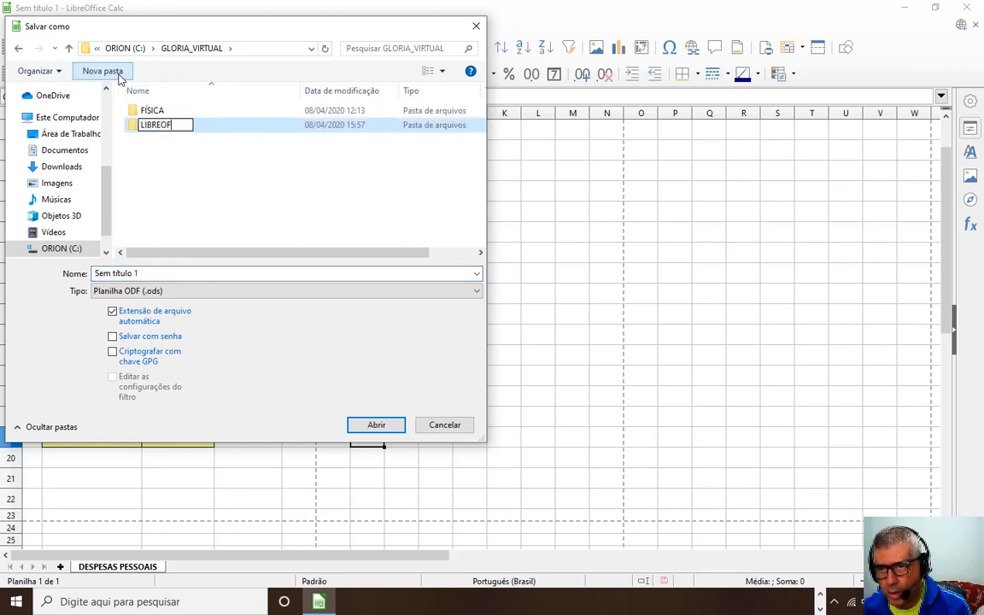
text(FICE_)
text(CALC)
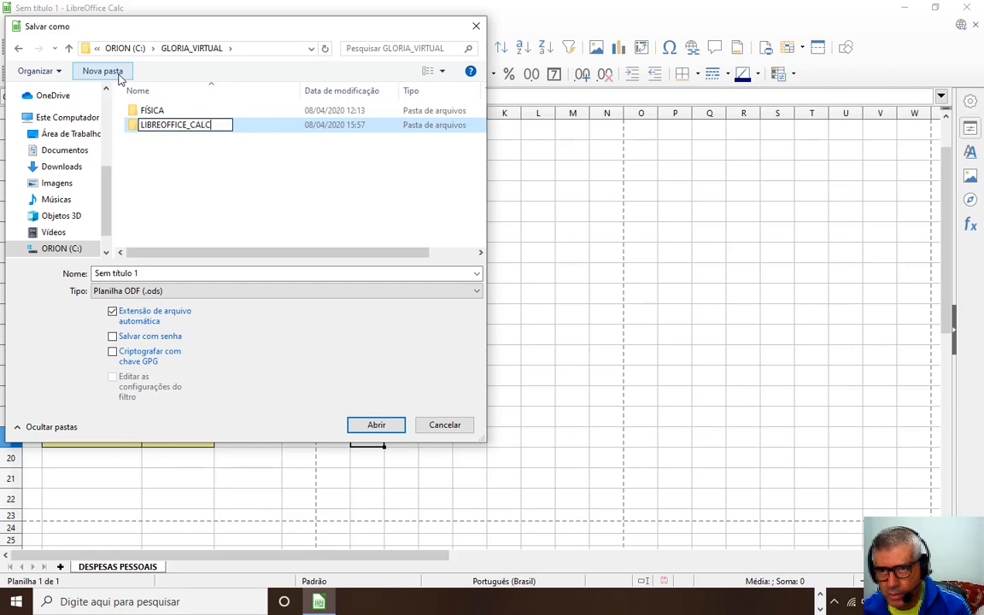
click(160, 154)
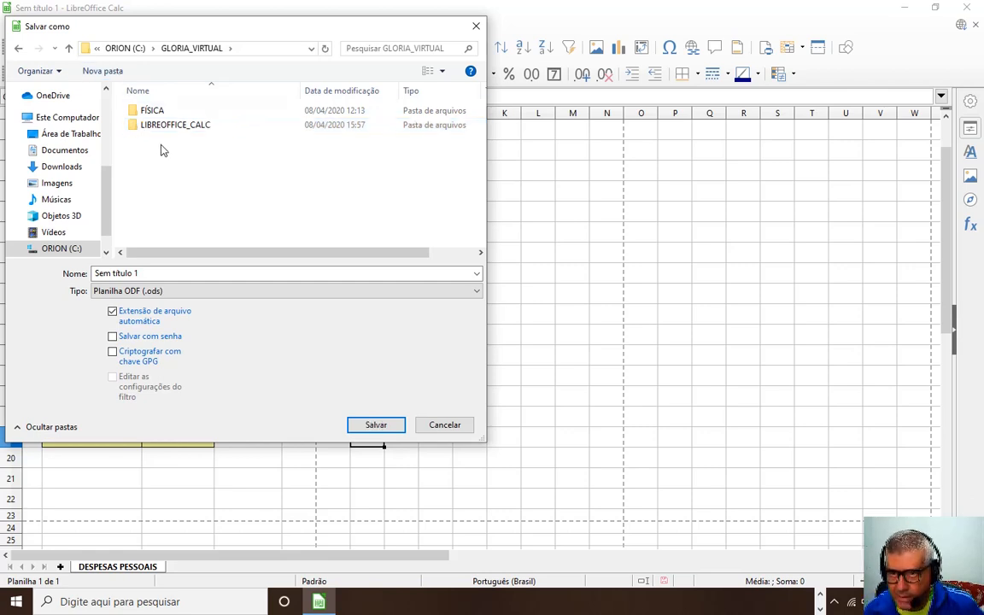
double_click(158, 127)
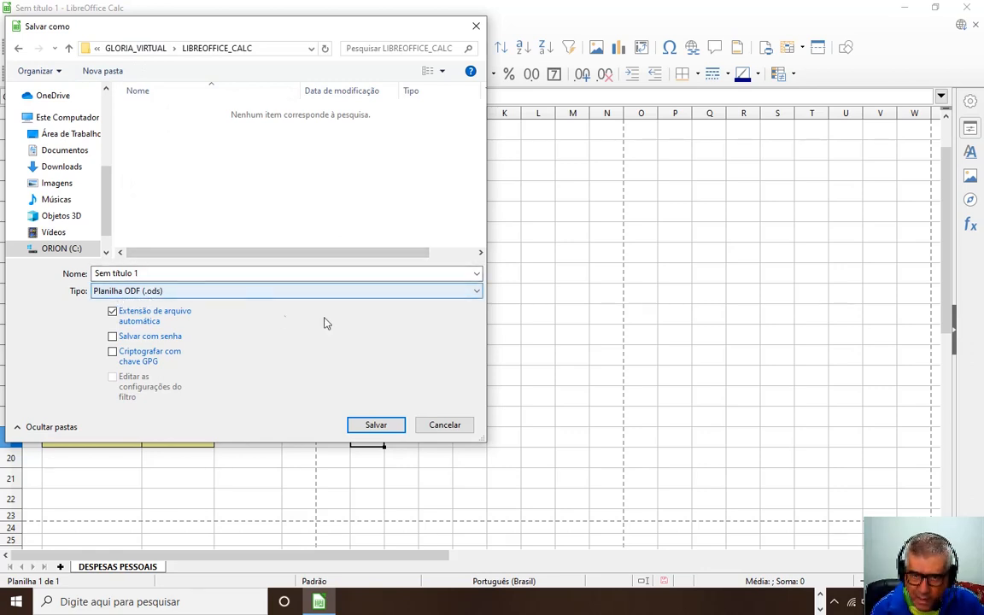
Save the spreadsheet there in ODS format under a DESPESAS file name.
click(477, 292)
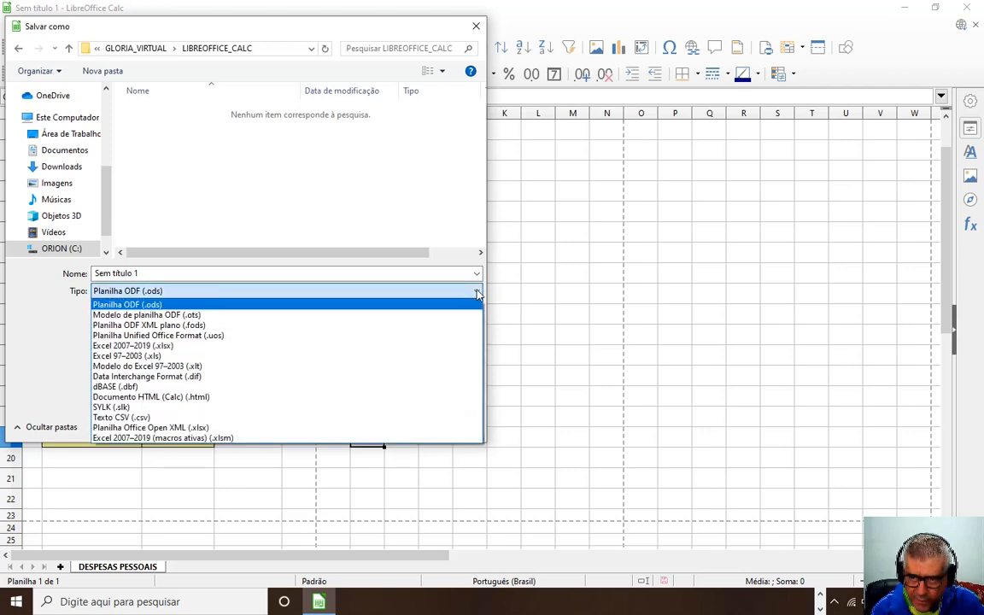
click(239, 272)
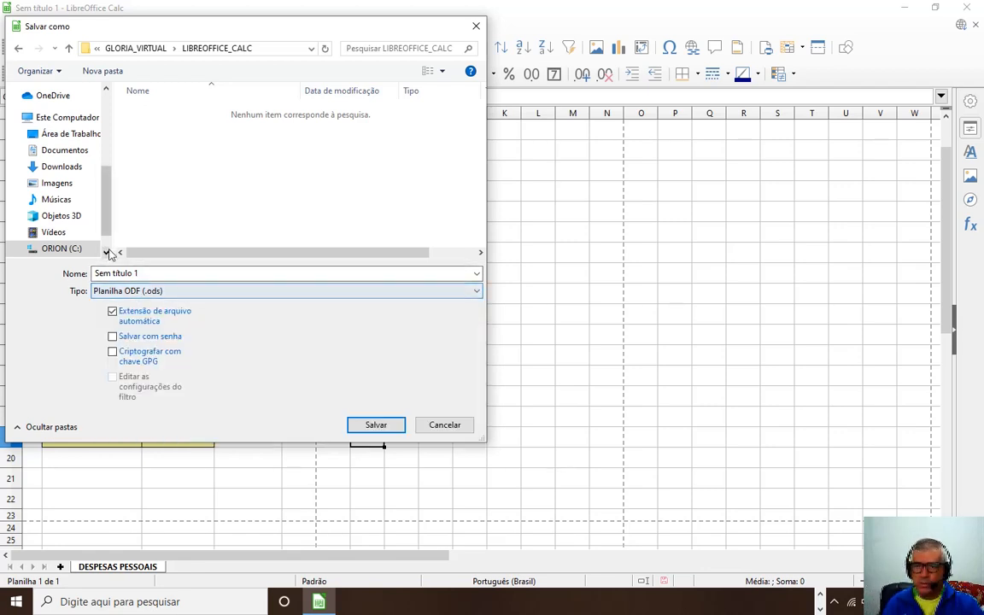
click(158, 273)
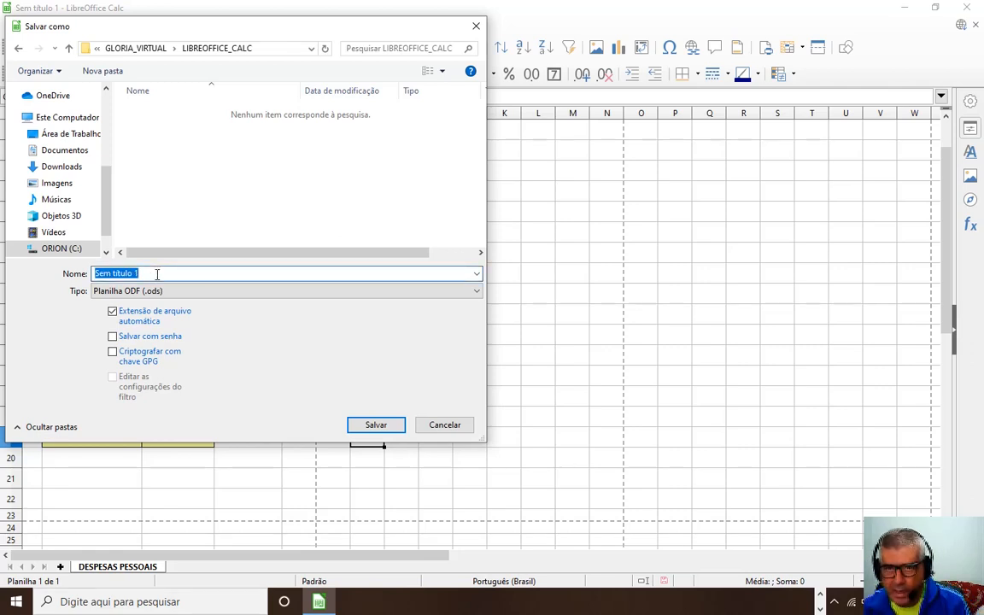
text(DEPESAS PAMELA)
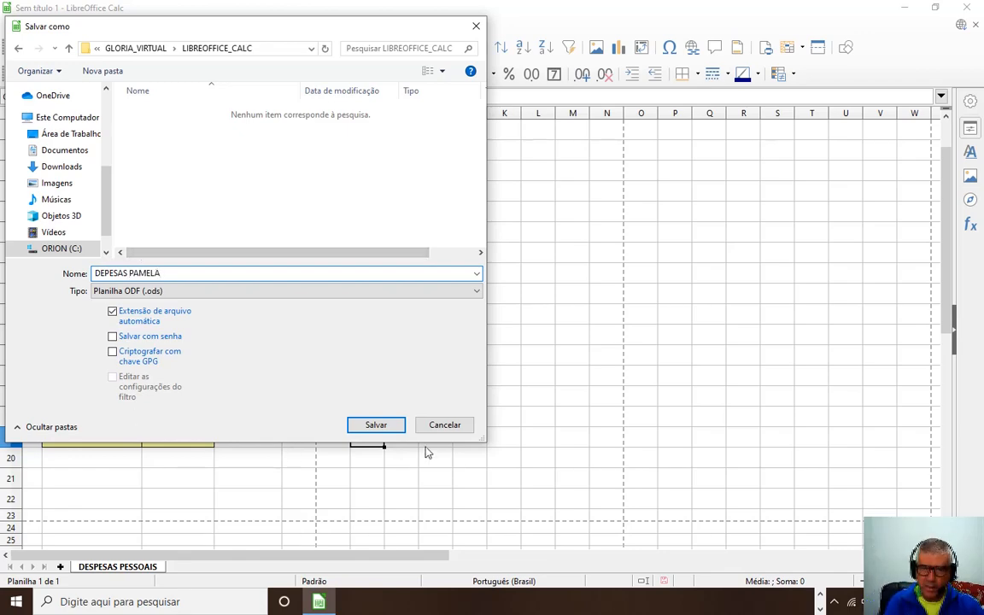
click(377, 426)
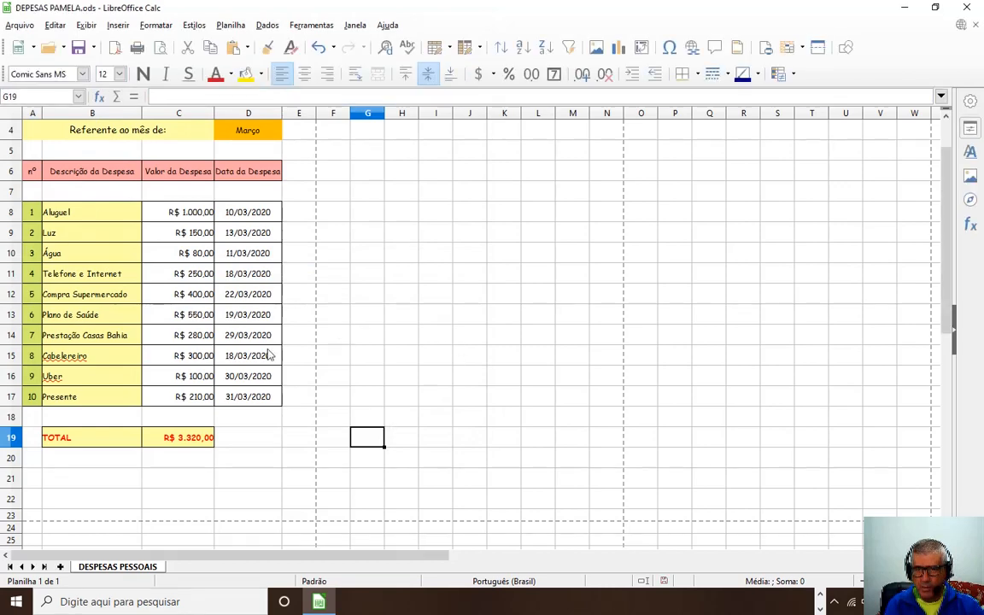
Open and cancel the PDF export dialog, then review the print preview.
click(116, 49)
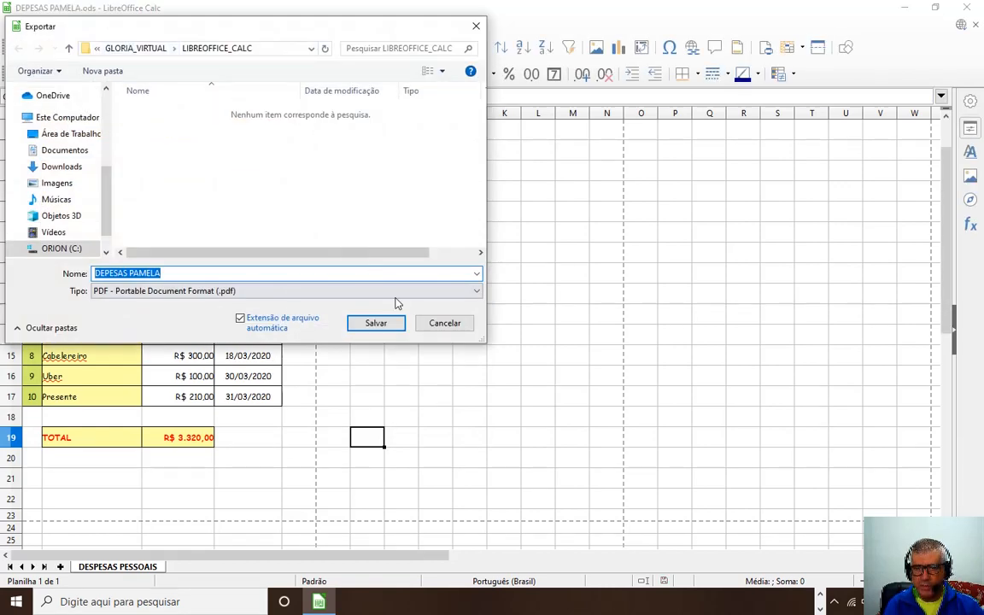
click(440, 322)
click(160, 48)
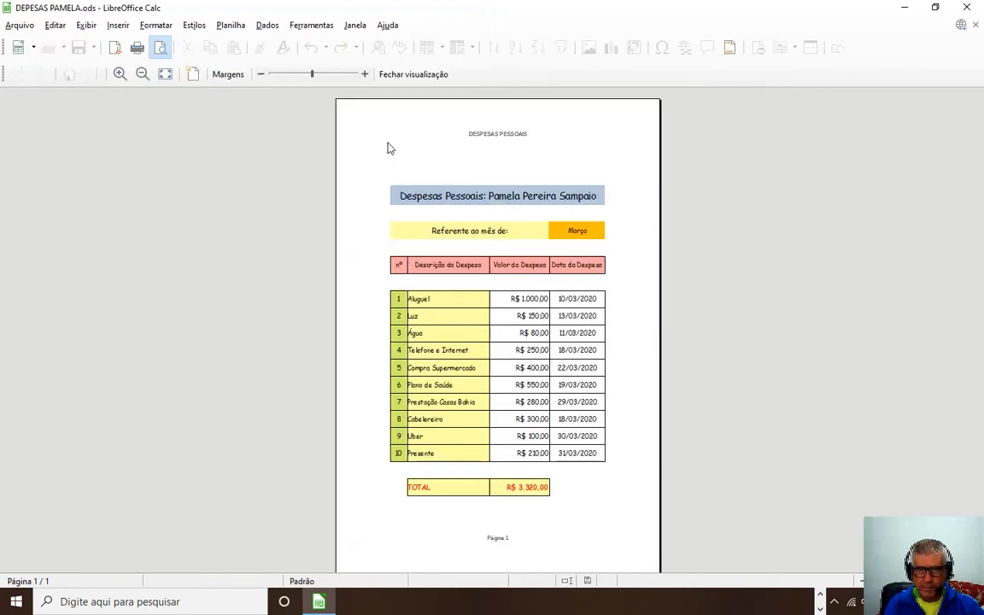
key(Escape)
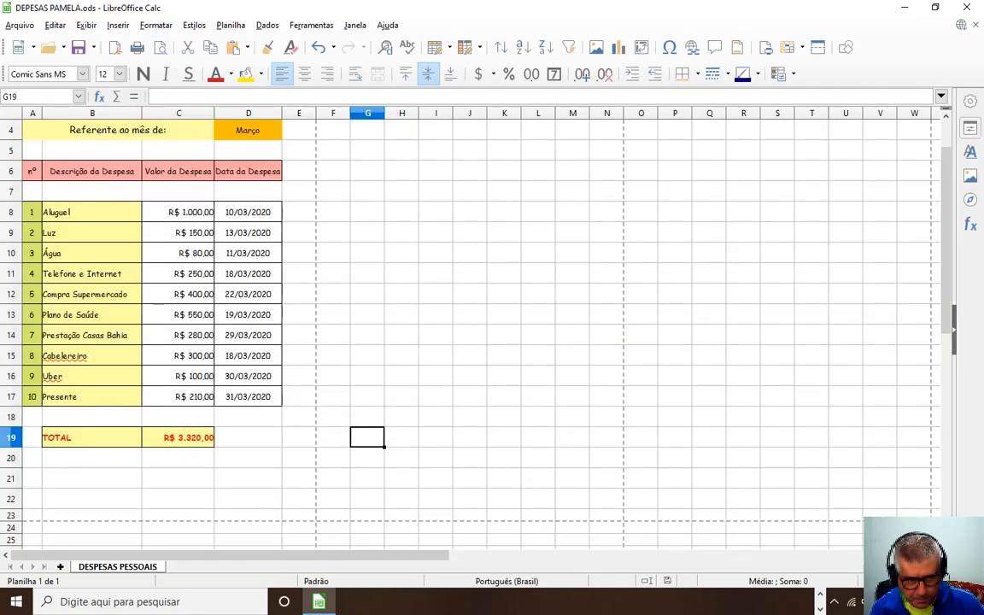
Zoom the sheet back in to show the table from its title downward.
drag(893, 581, 902, 581)
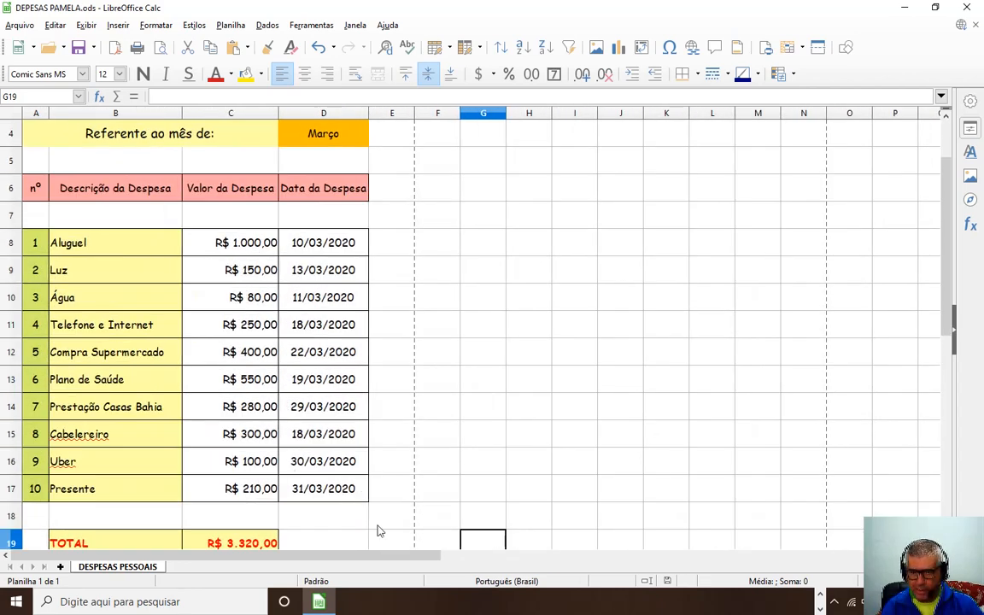
click(454, 558)
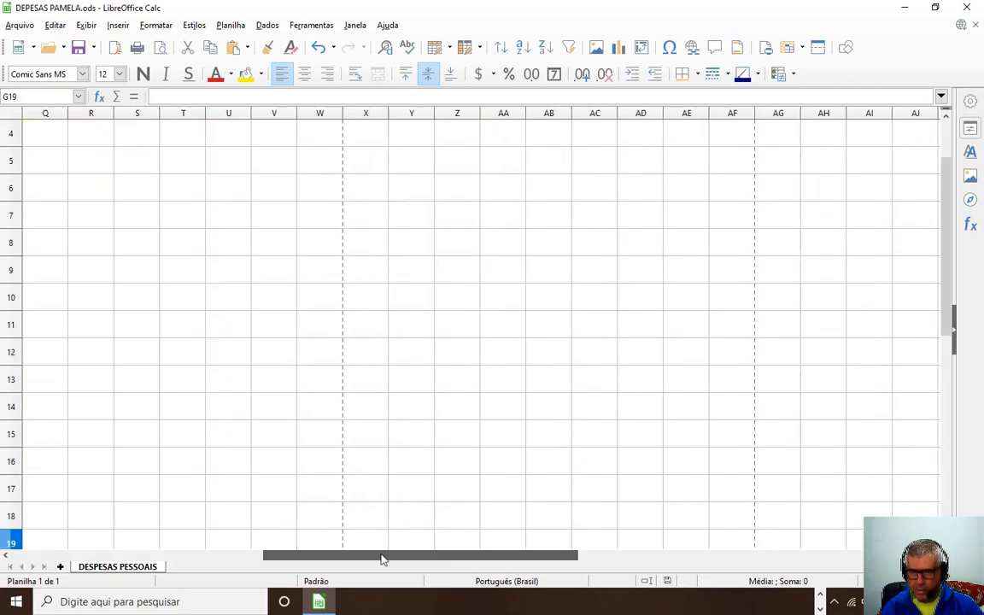
drag(384, 558, 138, 536)
scroll(126, 343, up, 1)
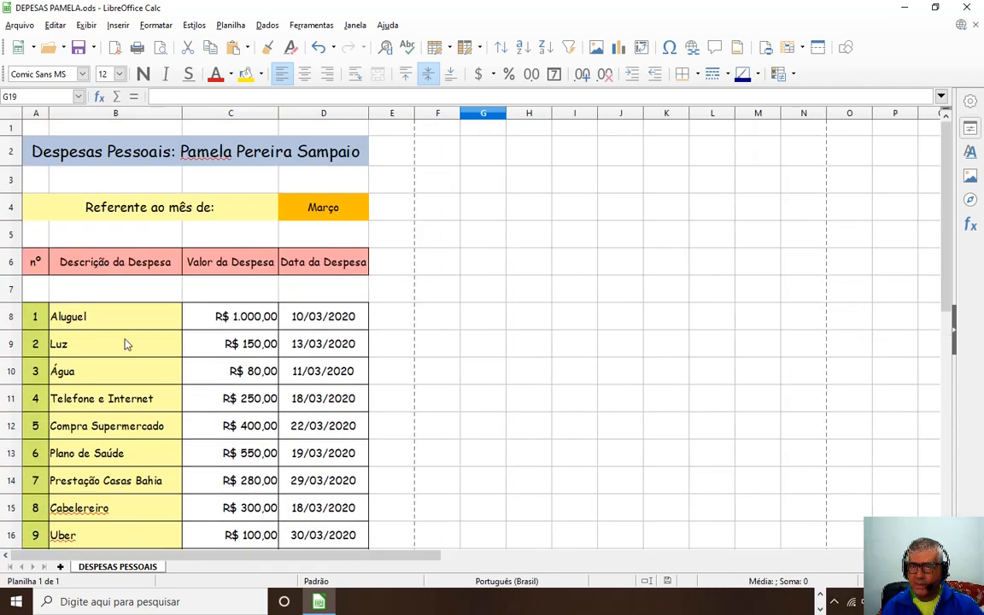
scroll(116, 338, down, 3)
scroll(117, 337, up, 3)
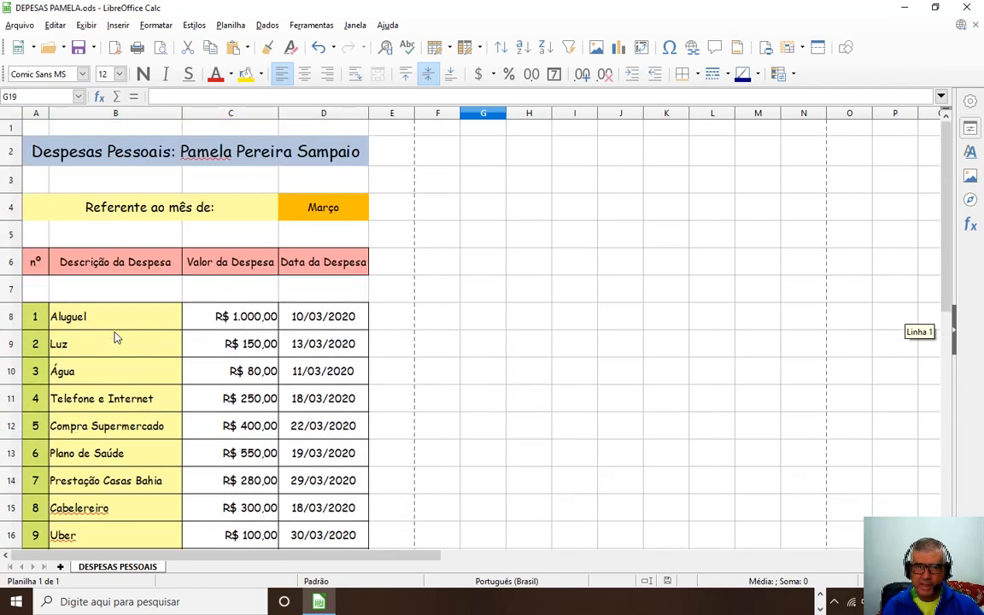